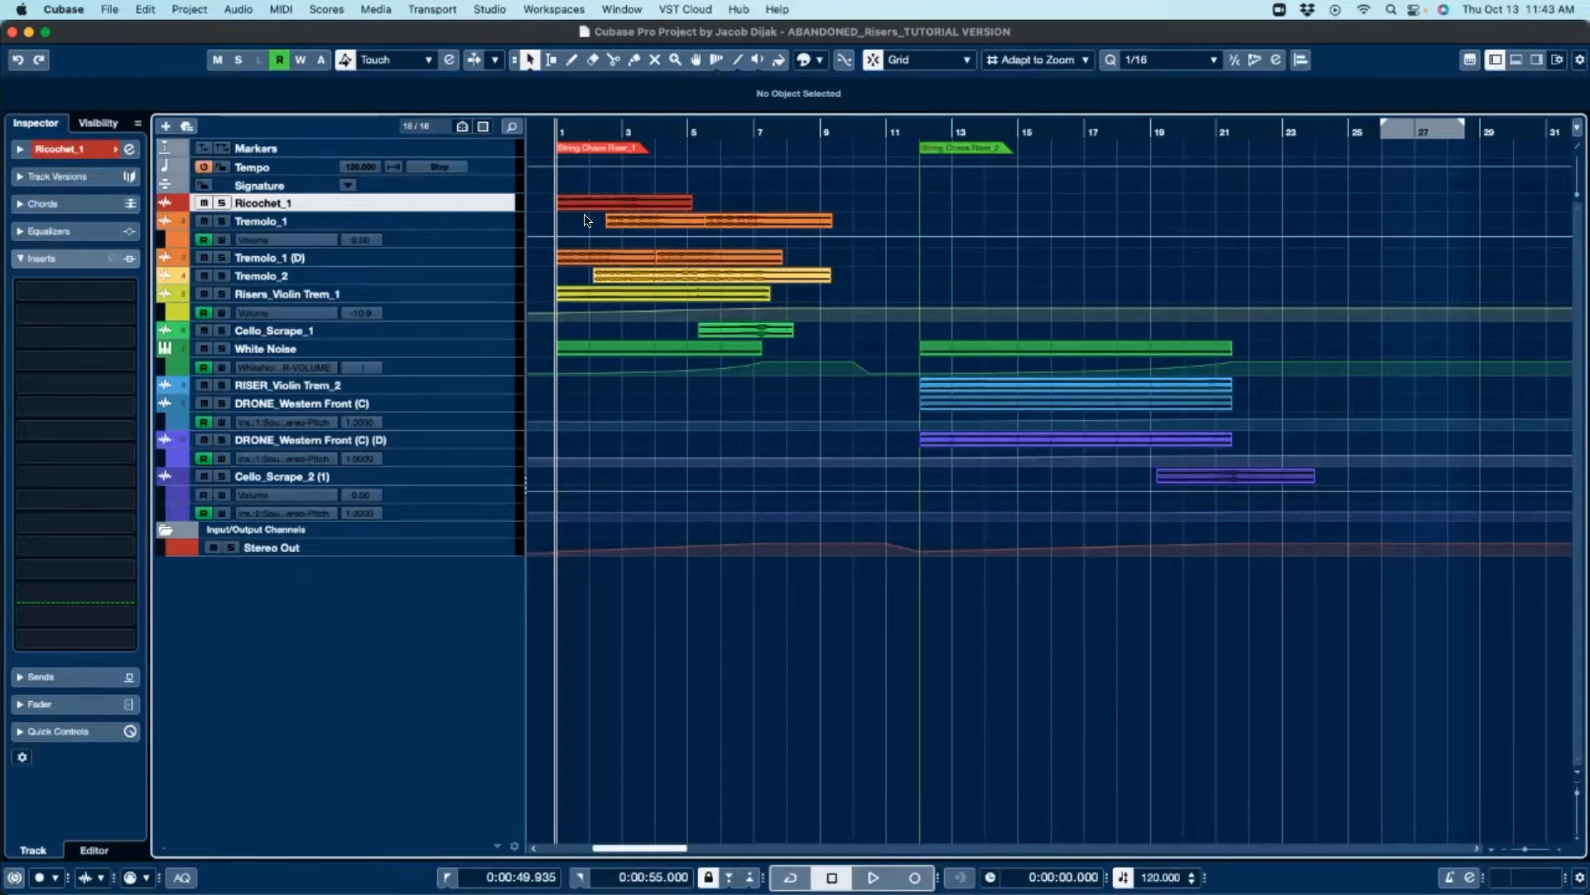
# Step: Inspect the riser tracks by selecting their events and individual tracks
pyautogui.moveTo(600, 182); pyautogui.dragTo(786, 352)
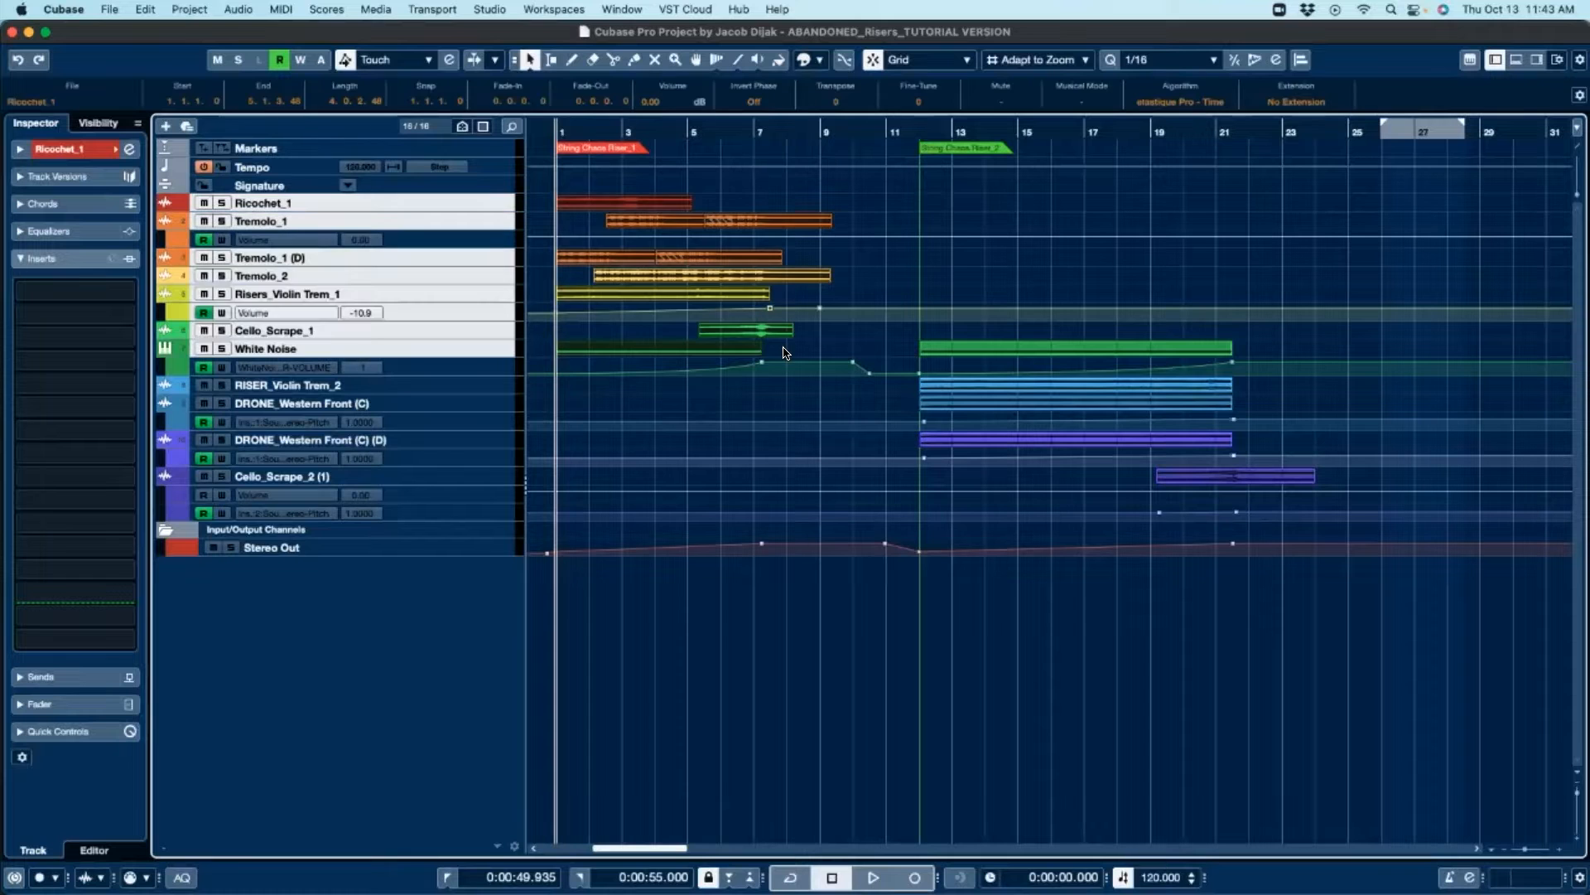
pyautogui.click(965, 265)
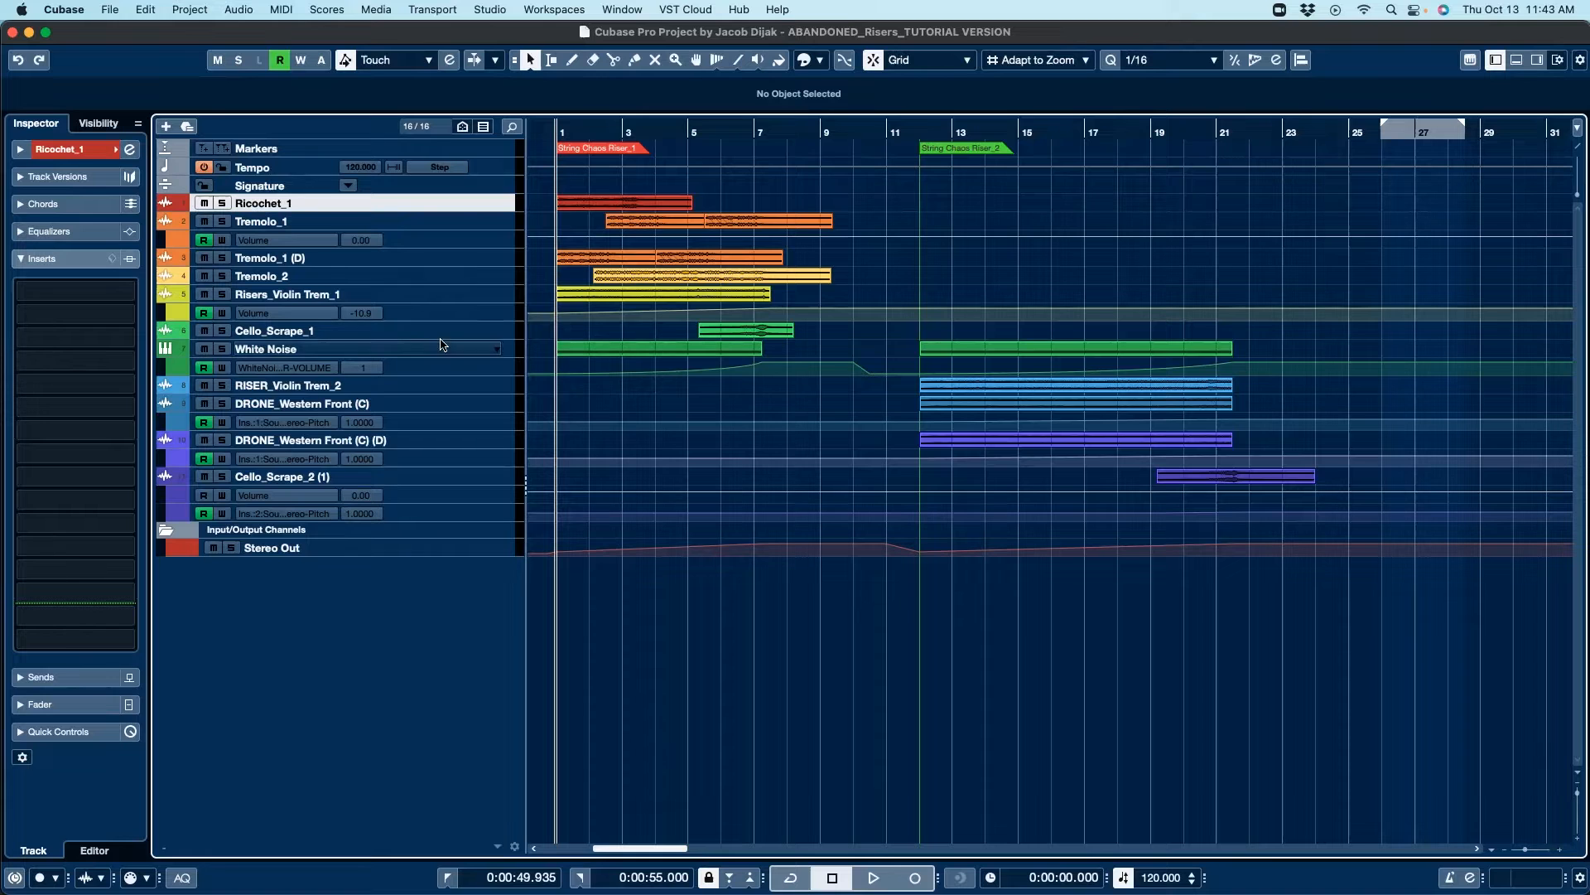
pyautogui.click(306, 352)
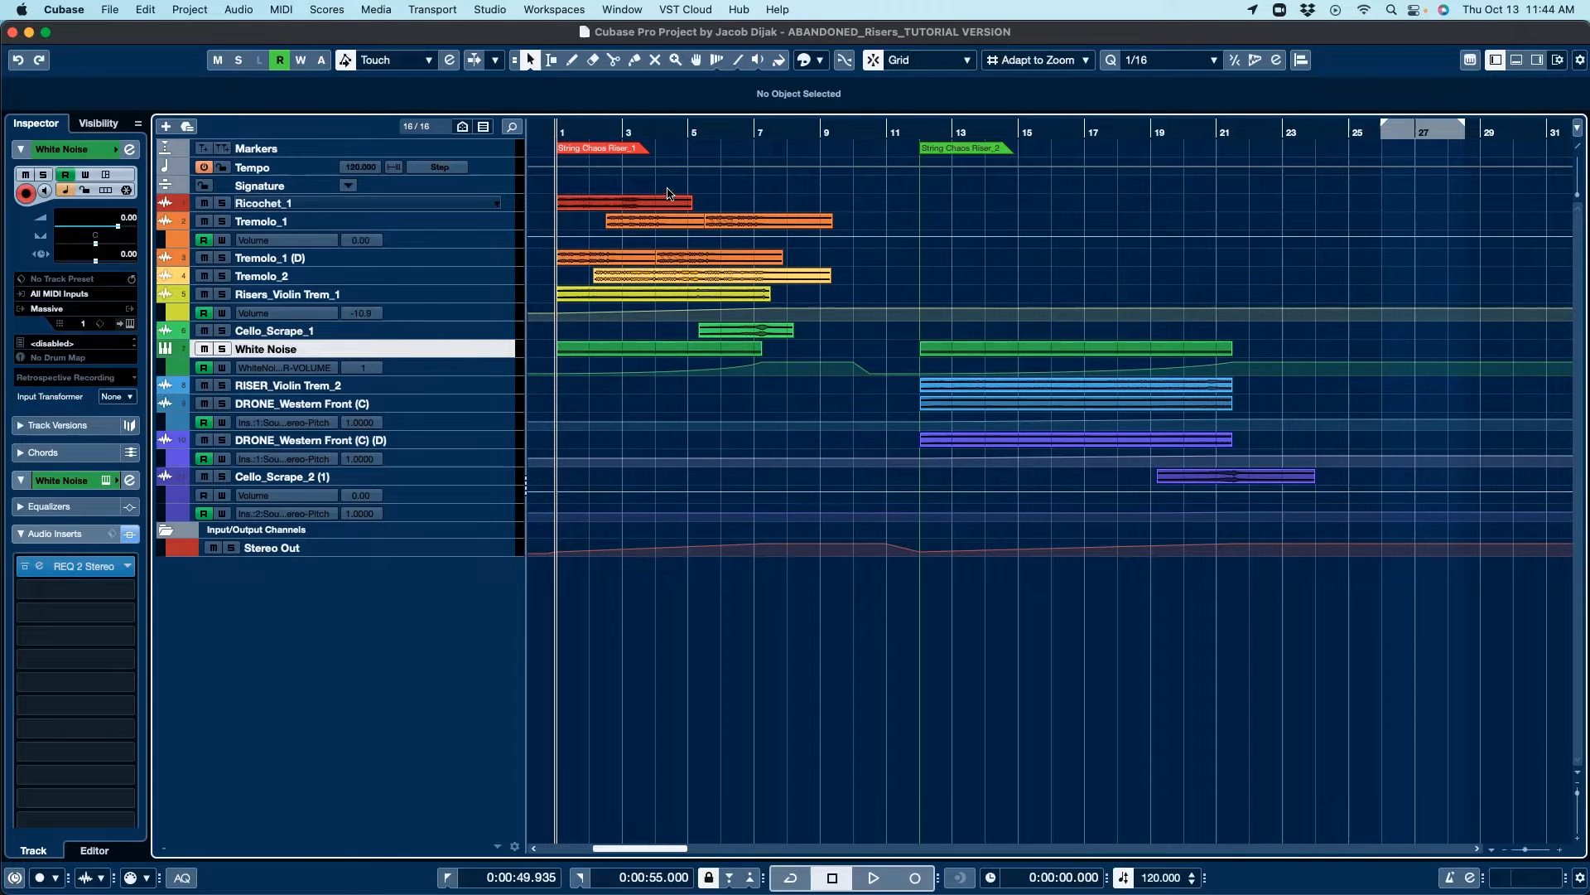
pyautogui.click(338, 206)
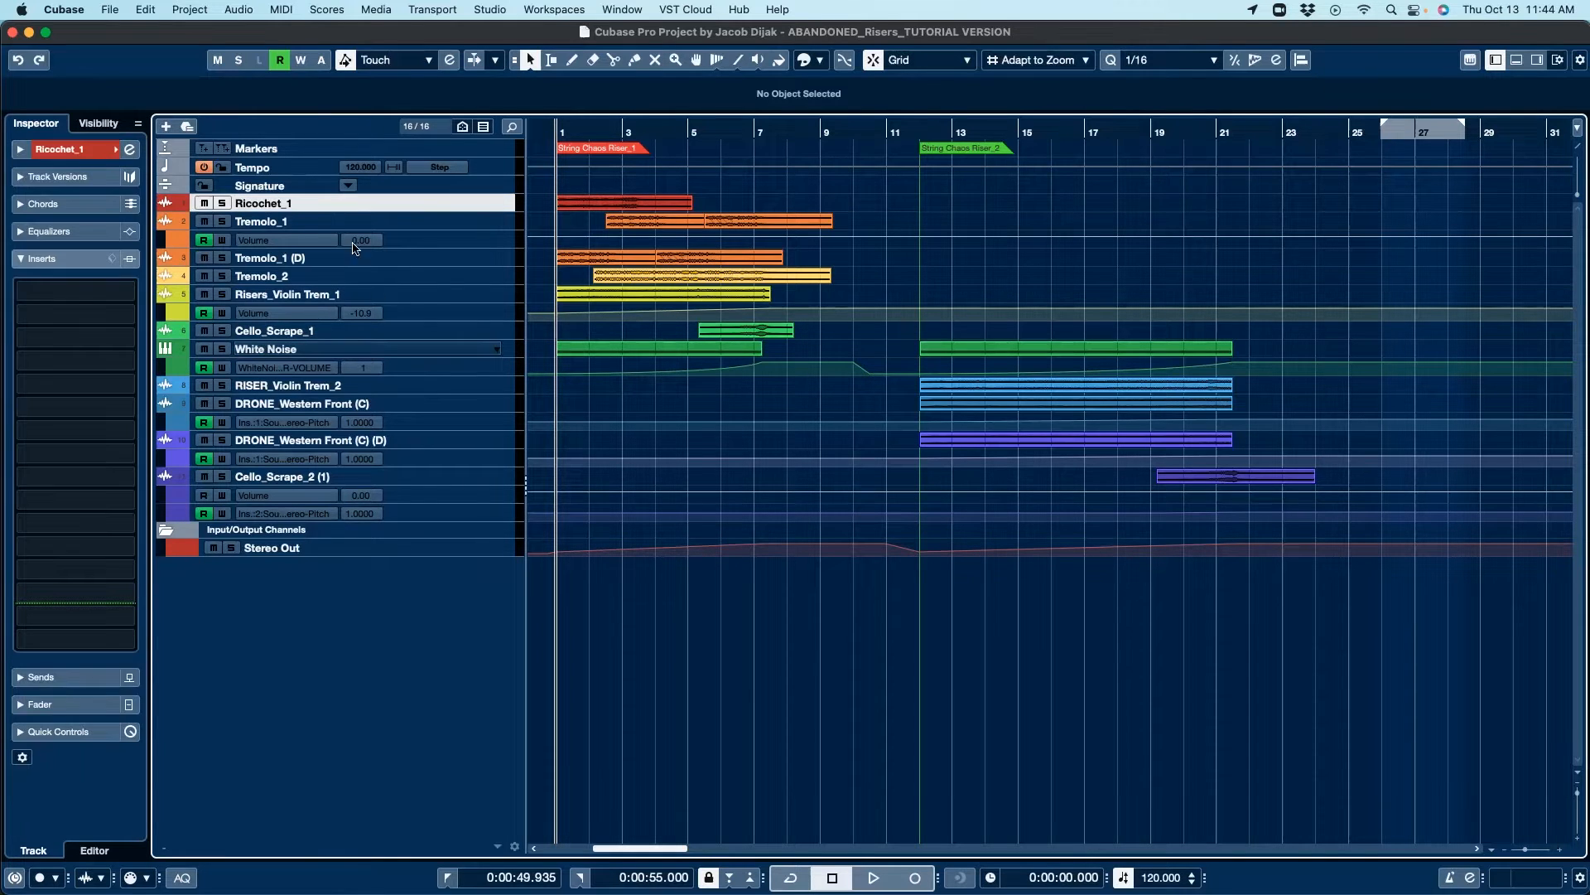
pyautogui.keyDown('shift'); pyautogui.click(455, 349); pyautogui.keyUp('shift')
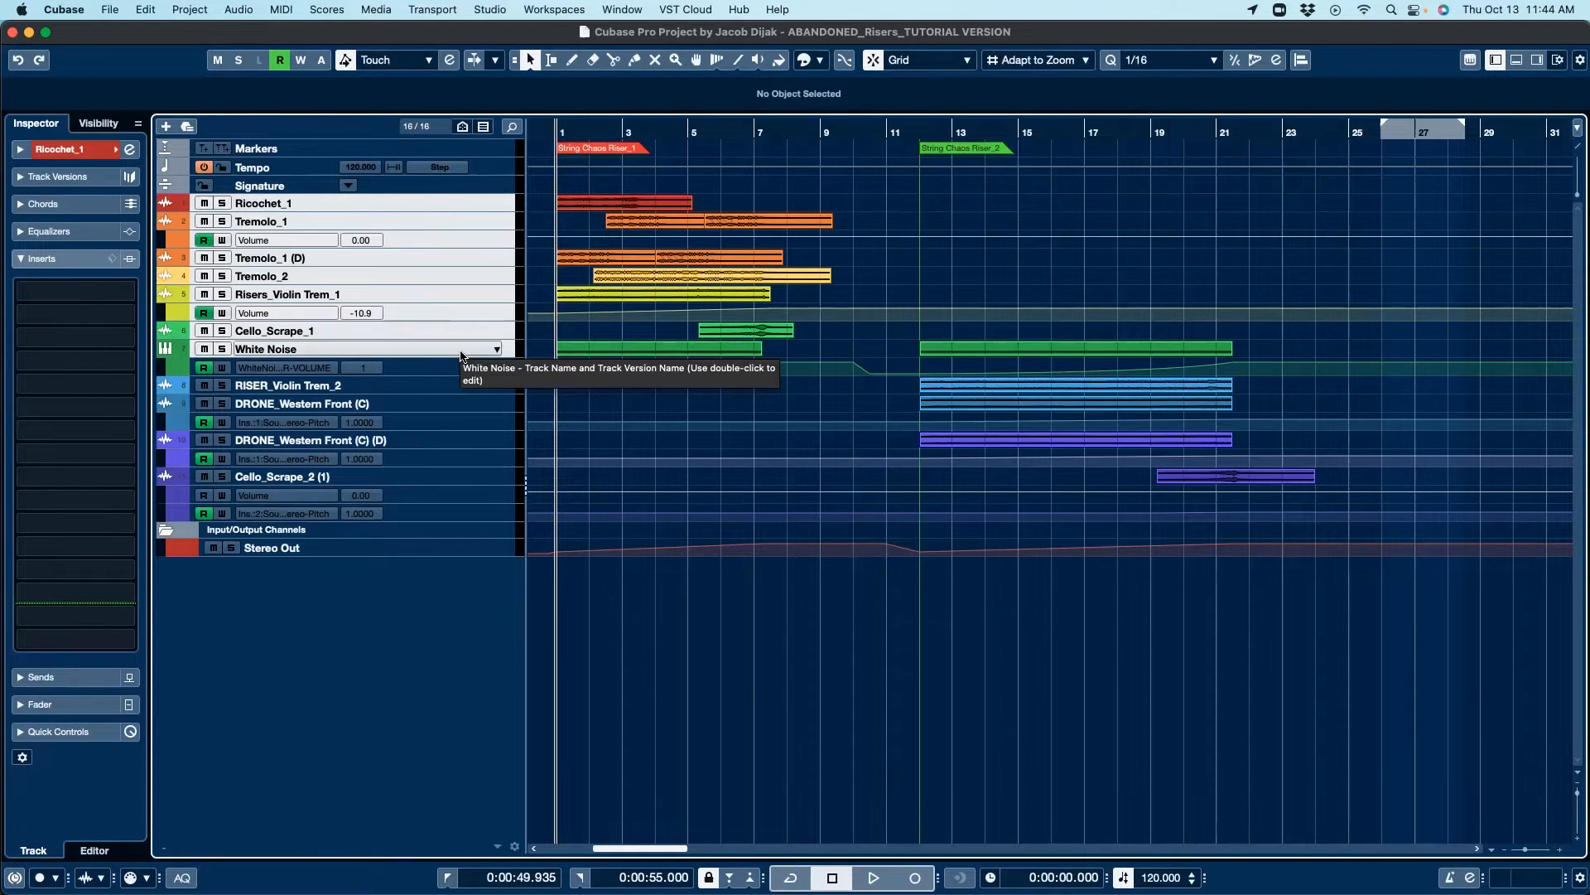
# Step: Enlarge the track heights so the riser events show their waveforms
pyautogui.press('super+Down')
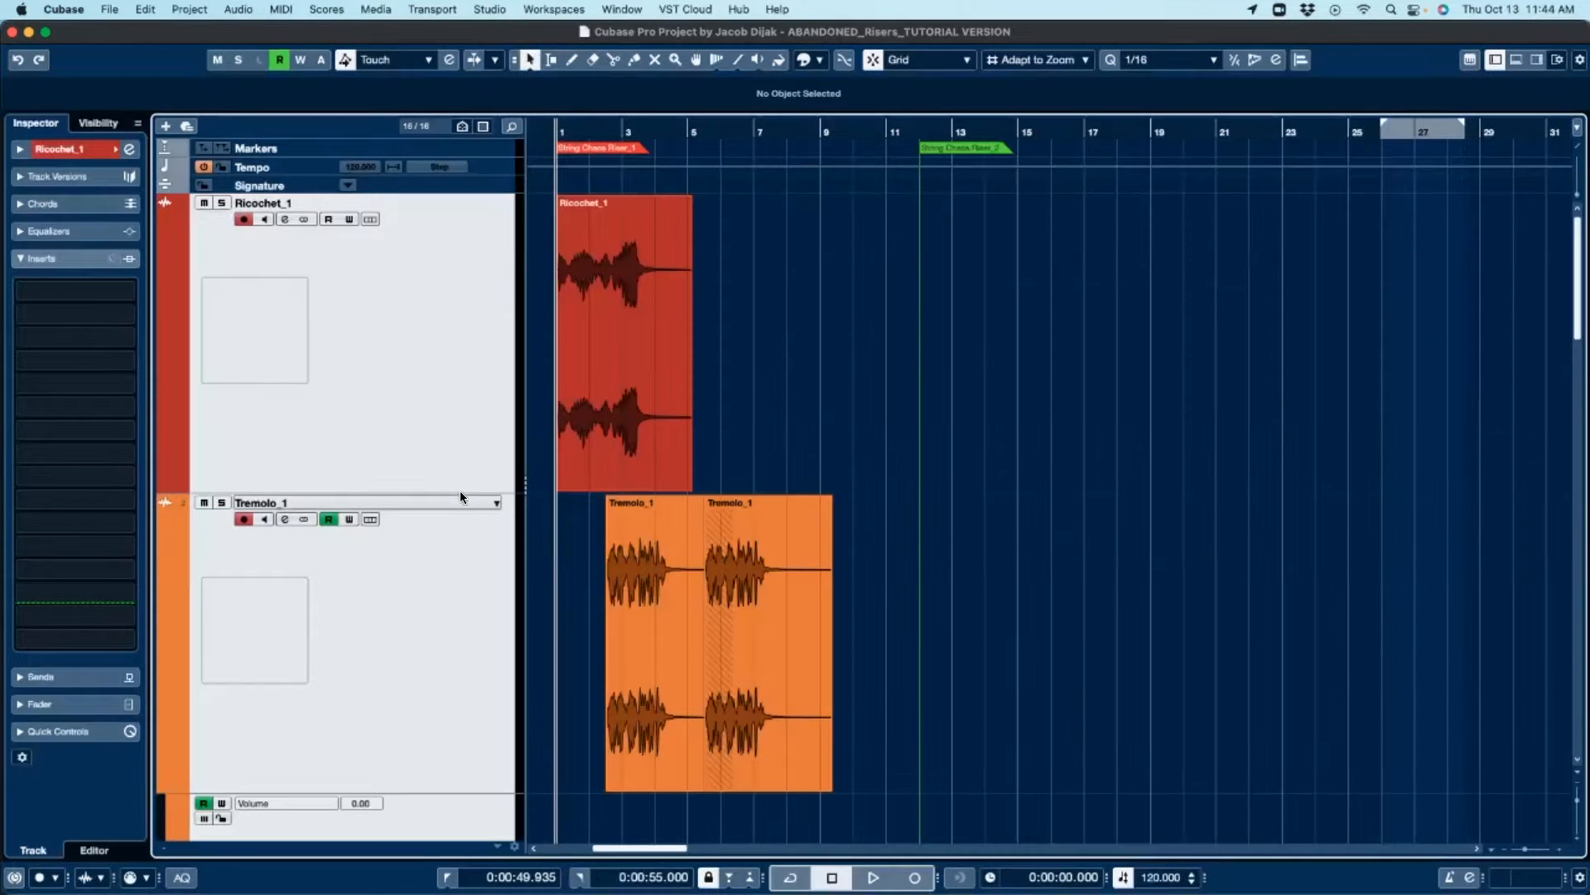
pyautogui.moveTo(460, 491); pyautogui.dragTo(458, 260)
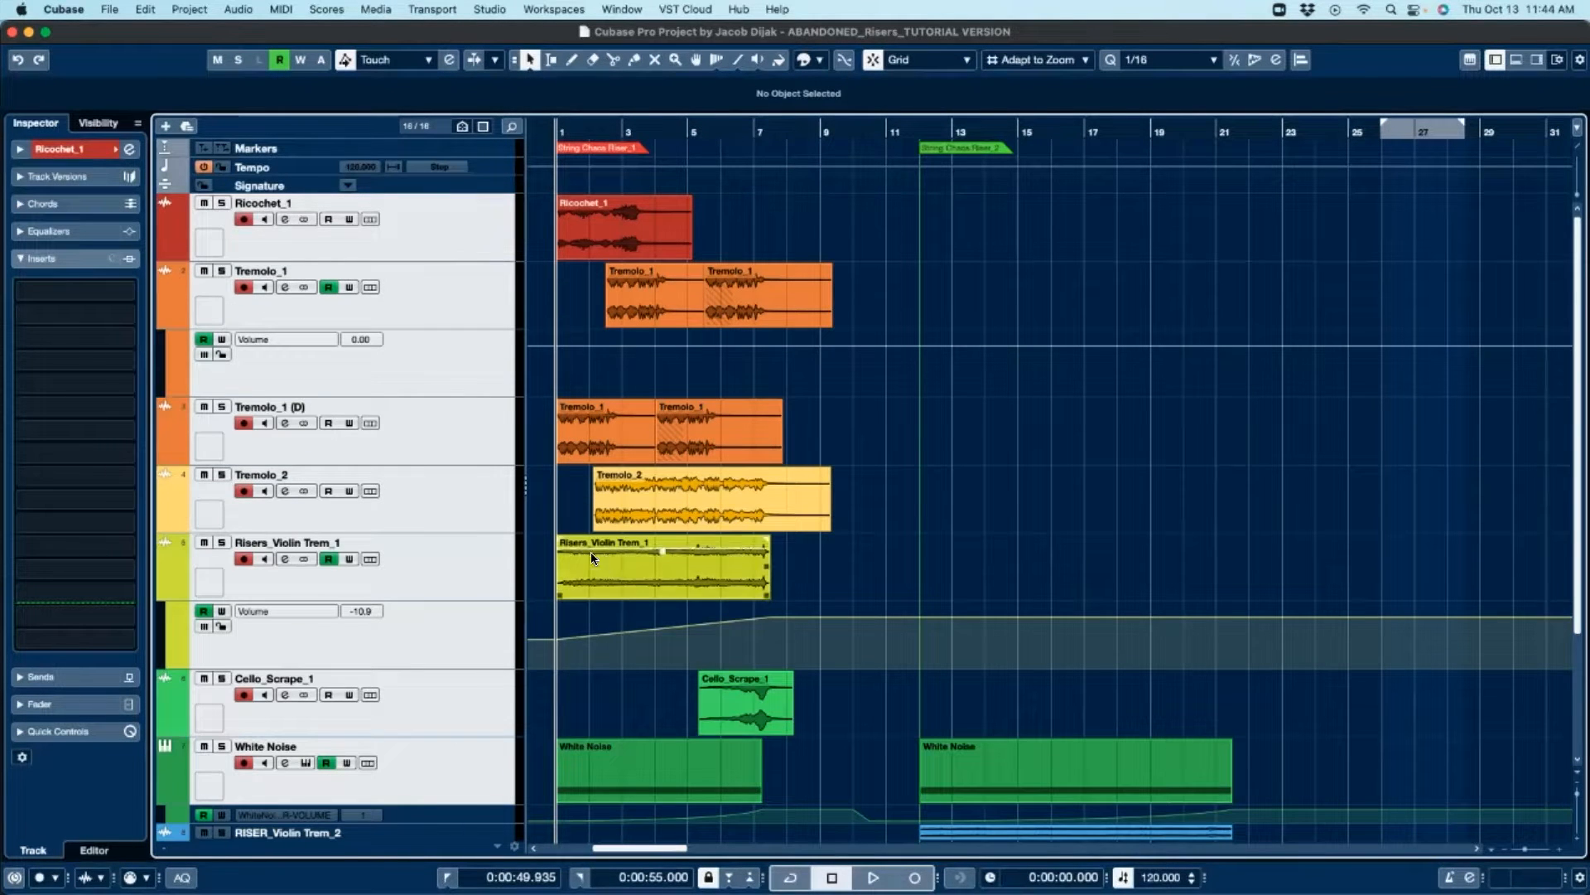
pyautogui.scroll(-5, 593, 370)
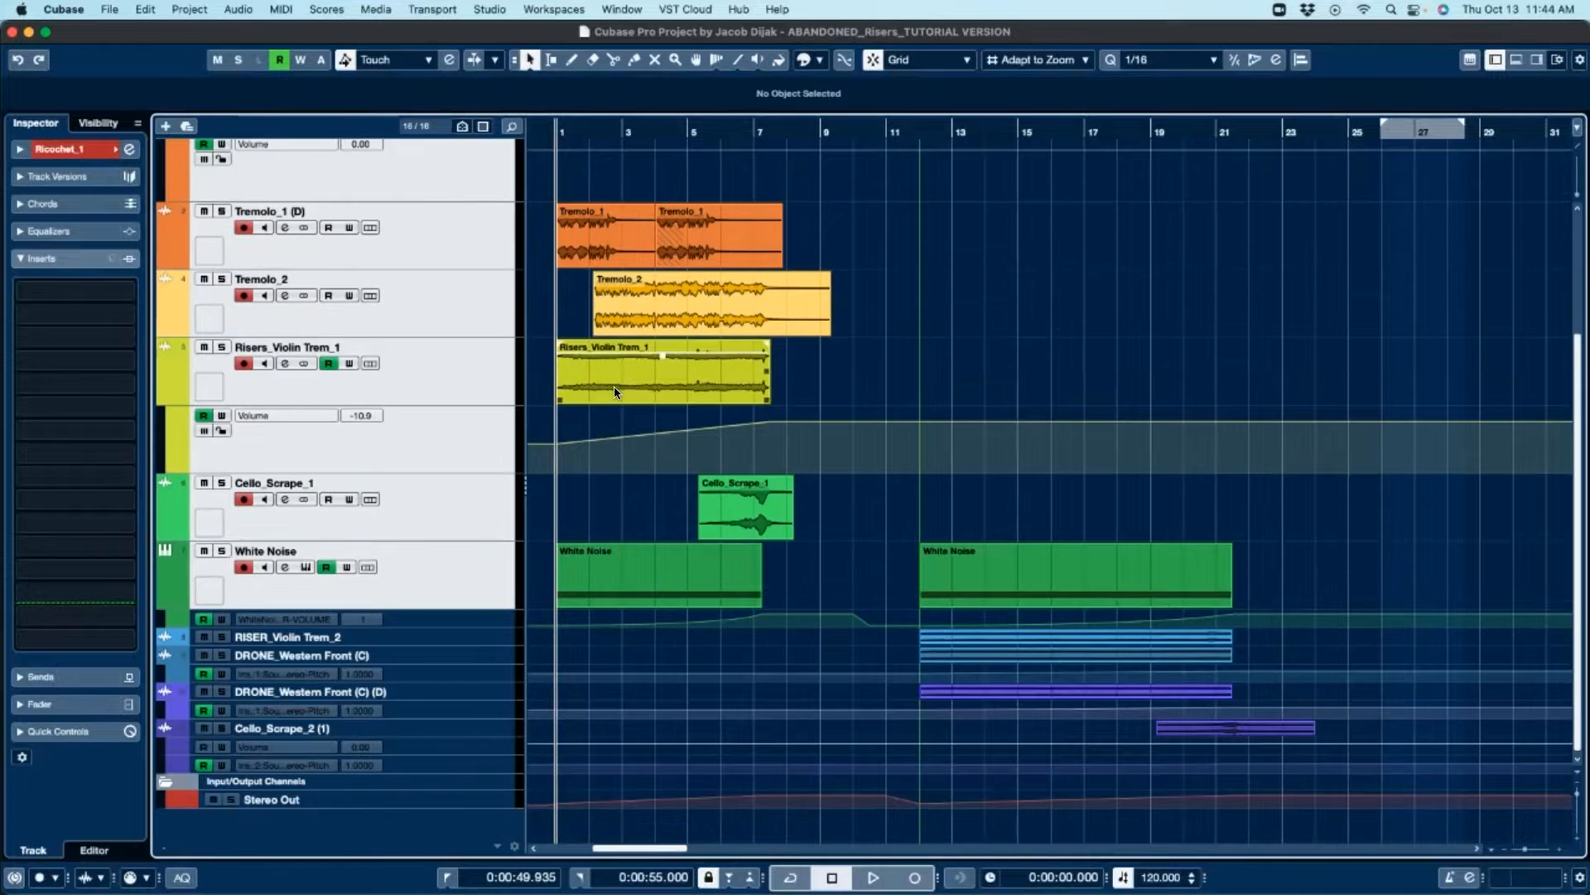
# Step: Select the Risers_Violin Trem_1 event and play back the whole riser arrangement
pyautogui.click(593, 371)
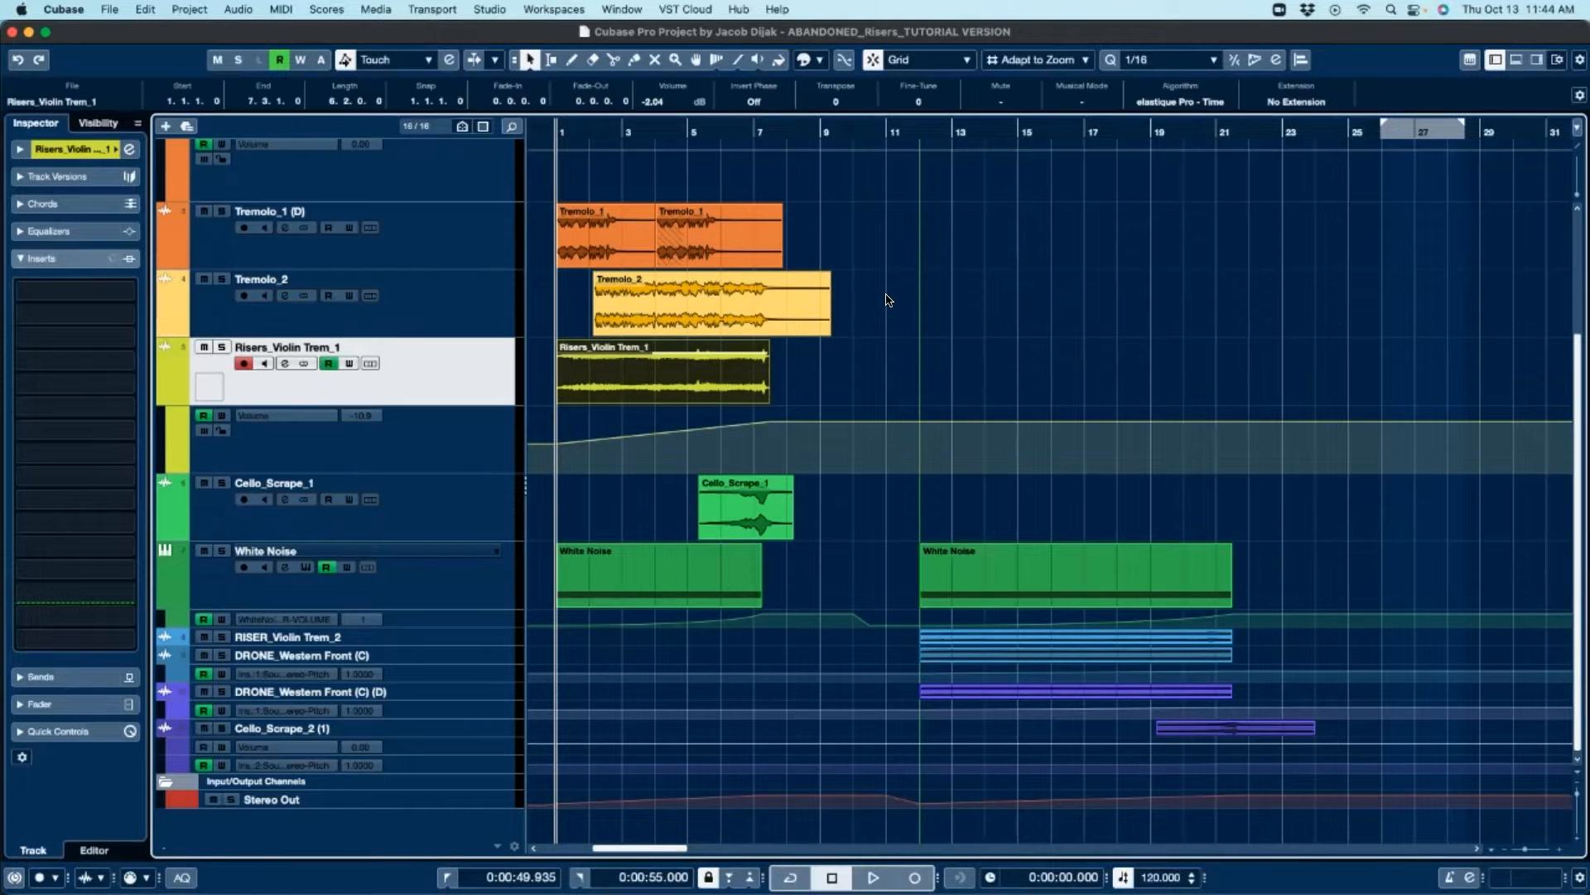
pyautogui.press('space')
pyautogui.scroll(5, 867, 329)
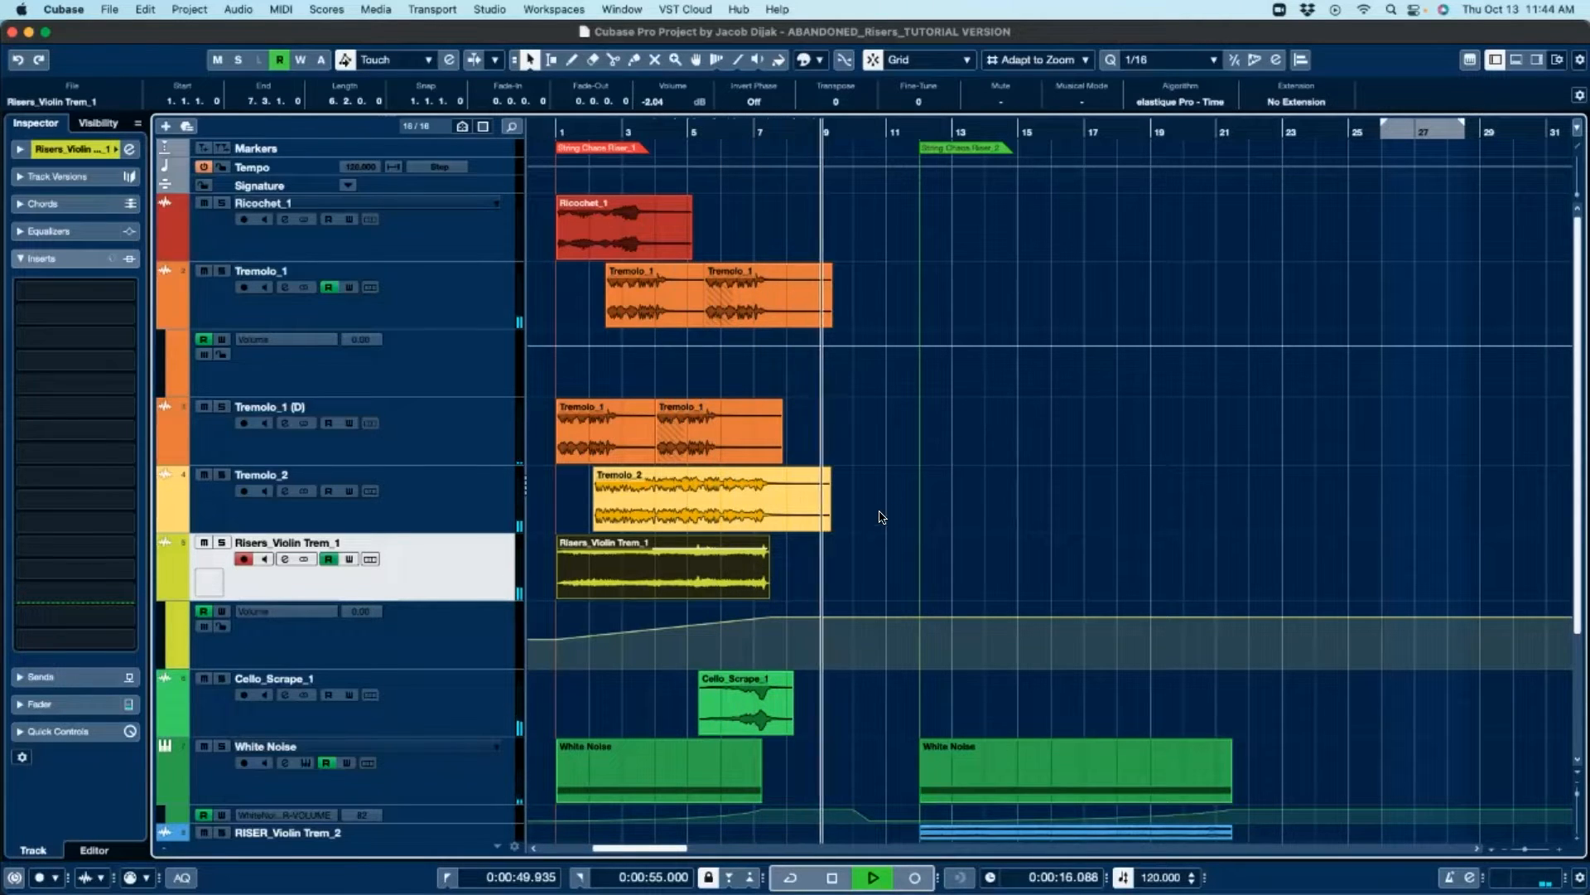
pyautogui.press('space')
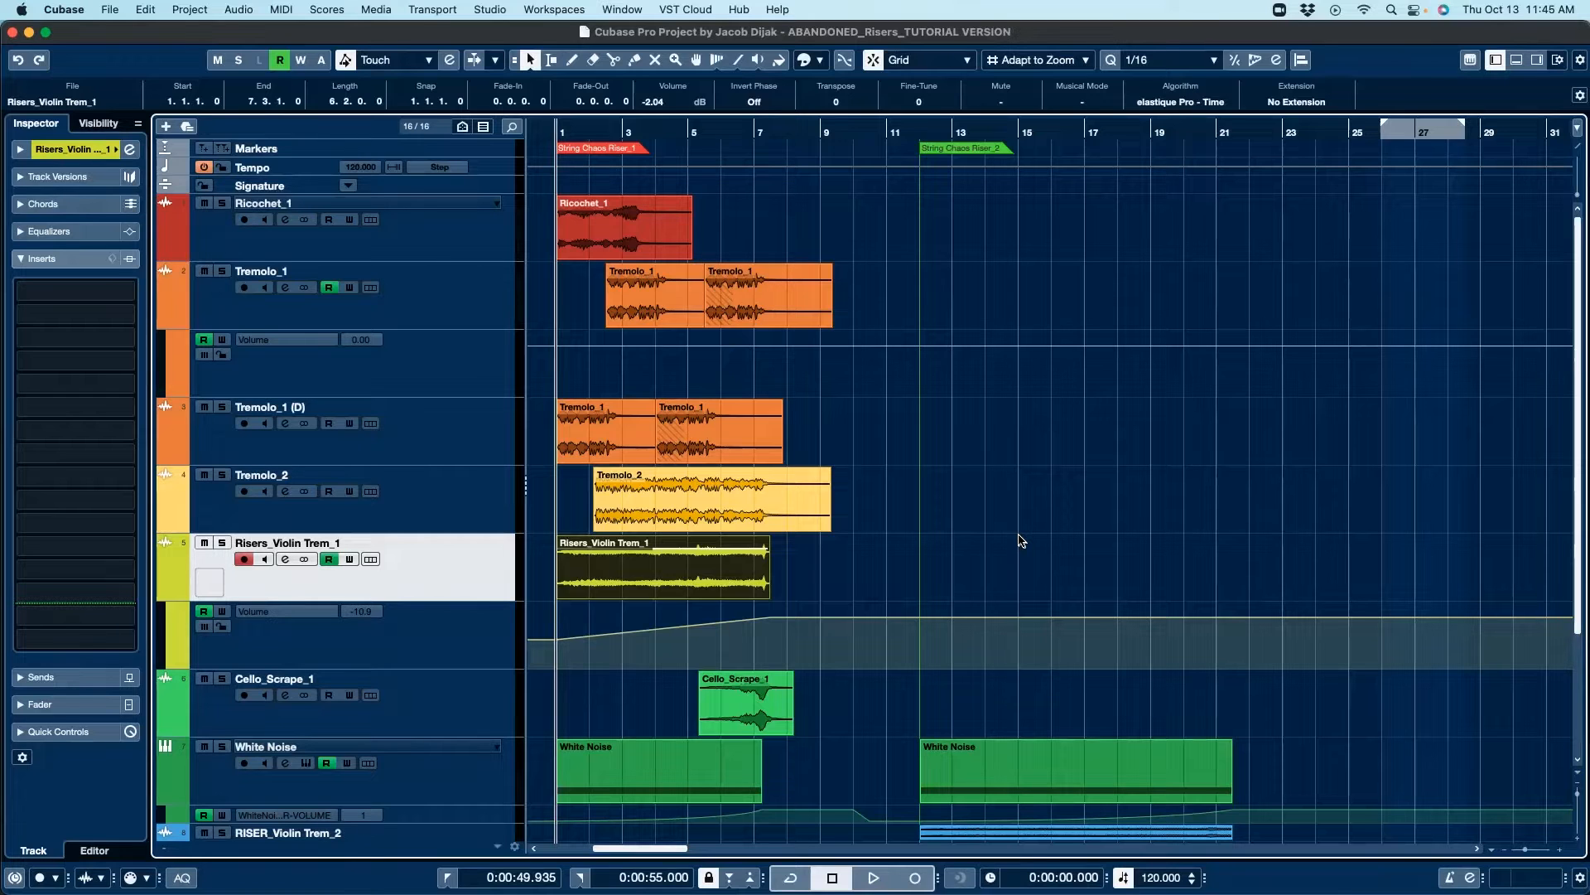
# Step: Solo the Risers_Violin Trem_1 track and listen to it on its own
pyautogui.click(635, 580)
pyautogui.click(222, 542)
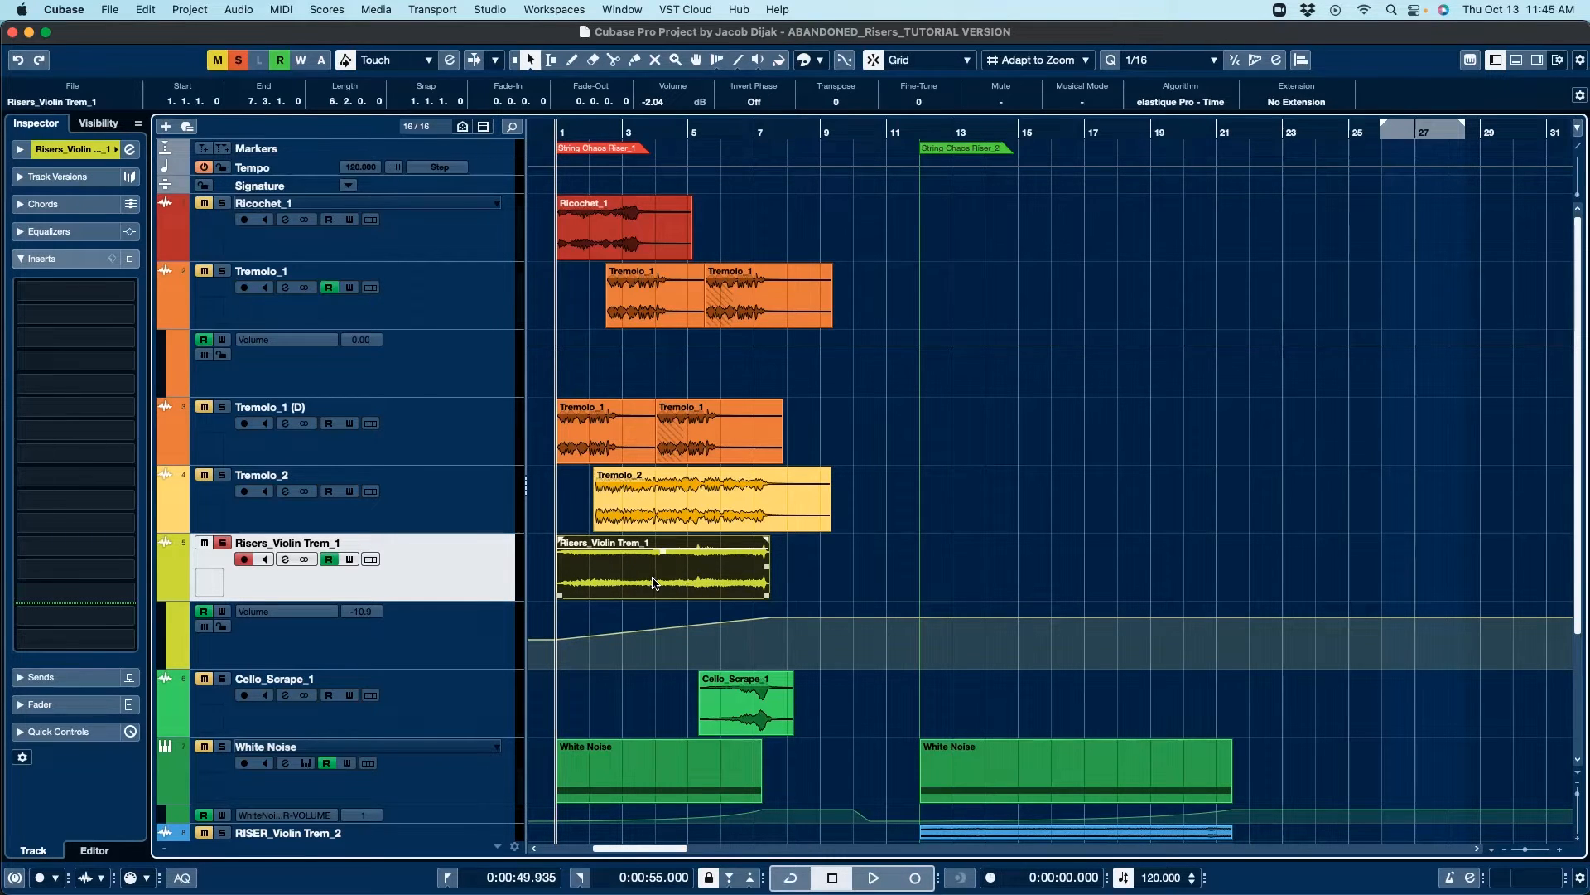
pyautogui.press('space')
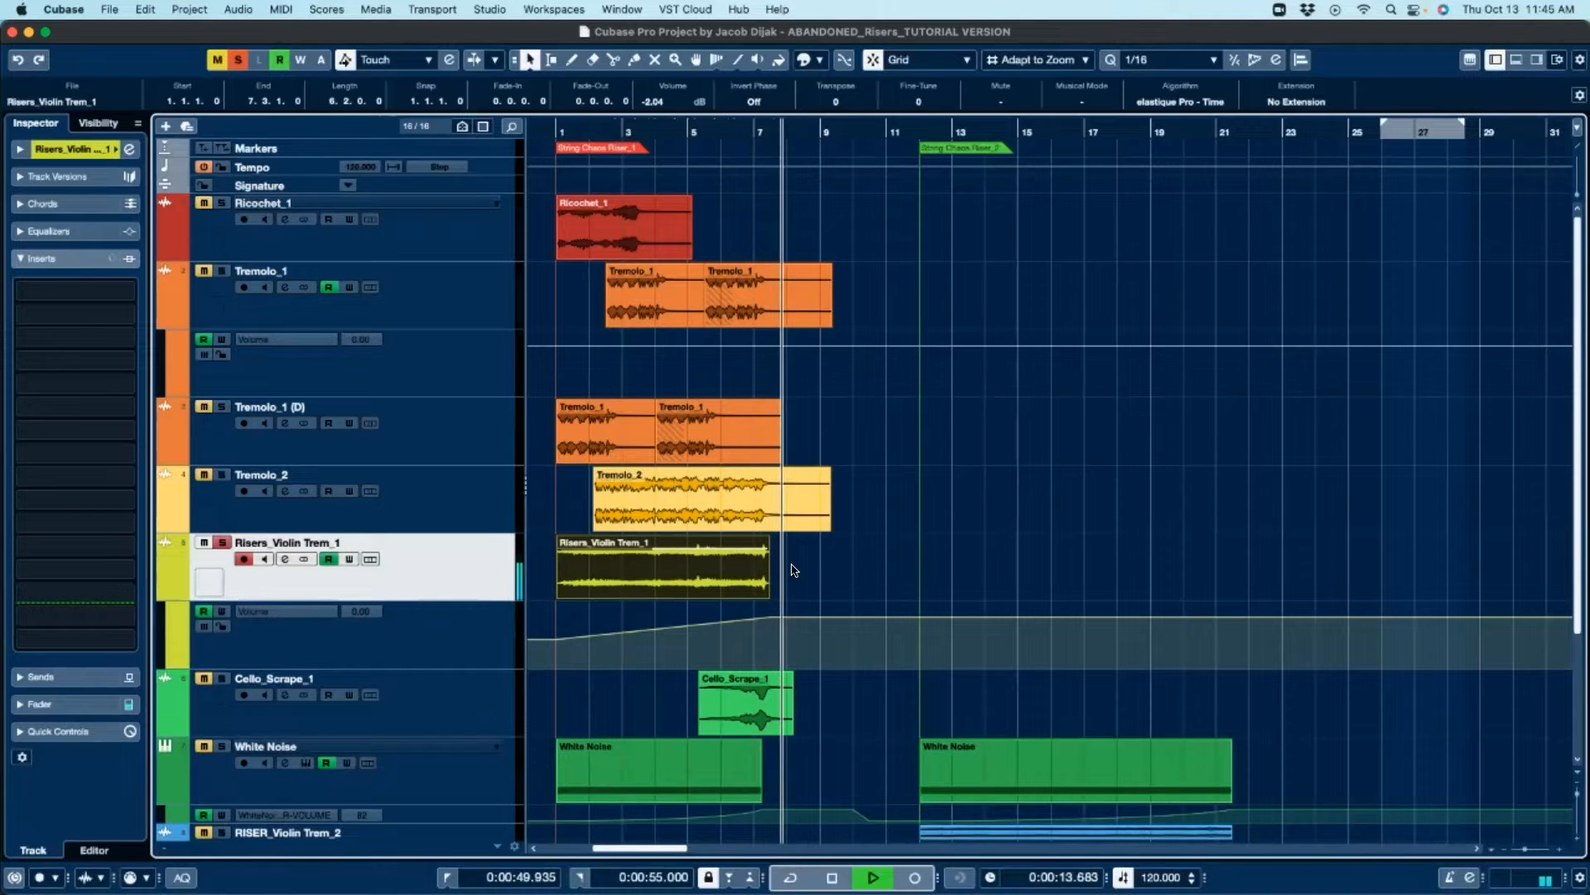
pyautogui.press('space')
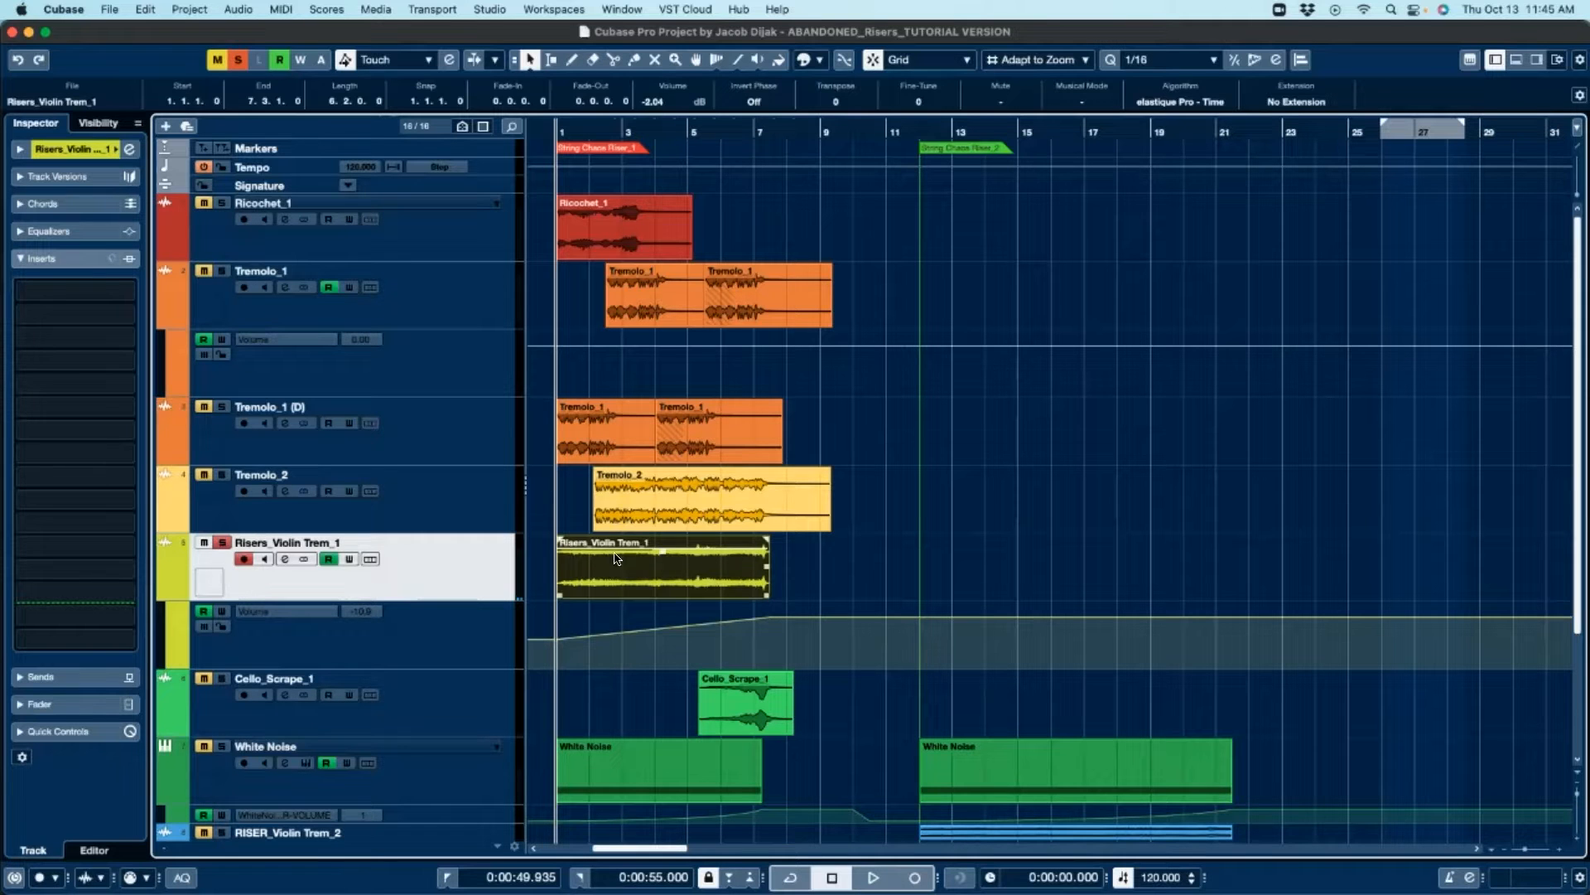
# Step: Unsolo Risers_Violin Trem_1, solo the Tremolo_2 track instead and select its event
pyautogui.click(222, 545)
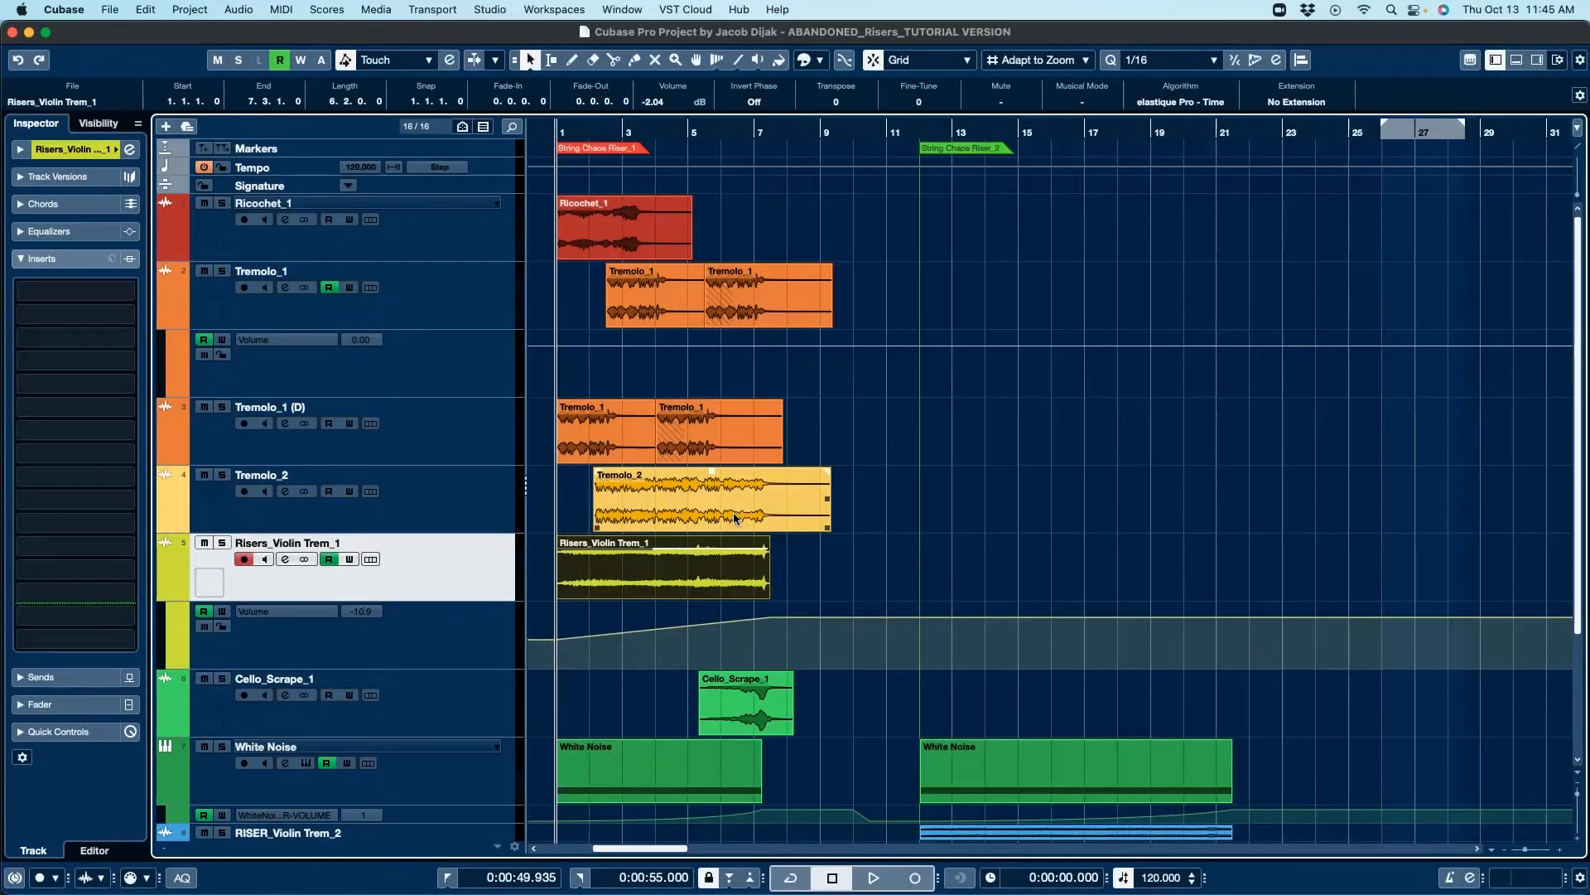
pyautogui.click(222, 474)
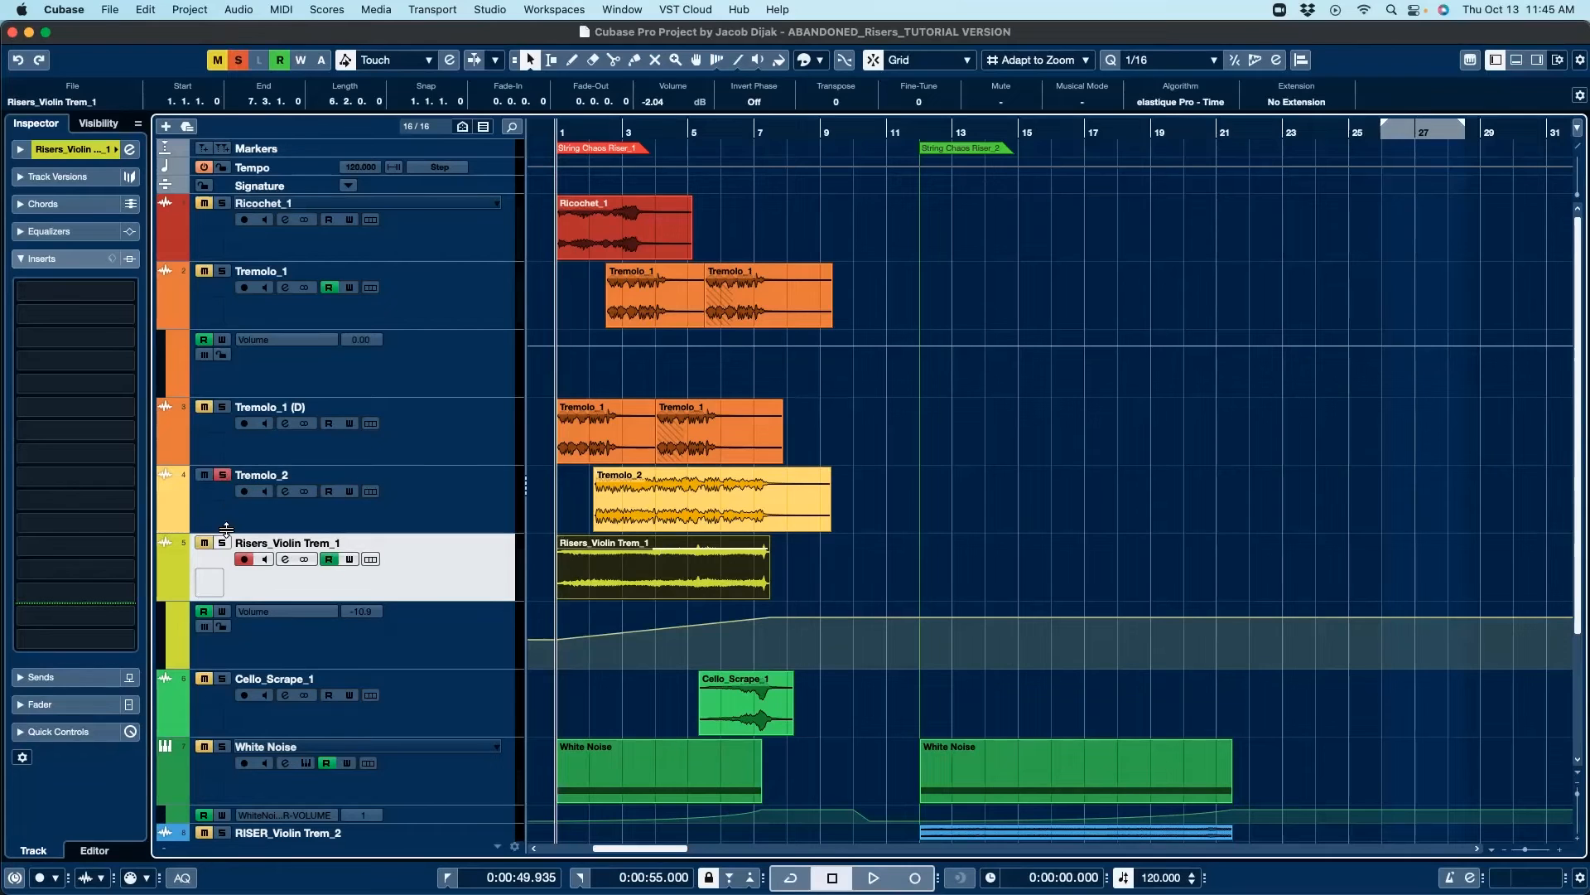
pyautogui.click(410, 515)
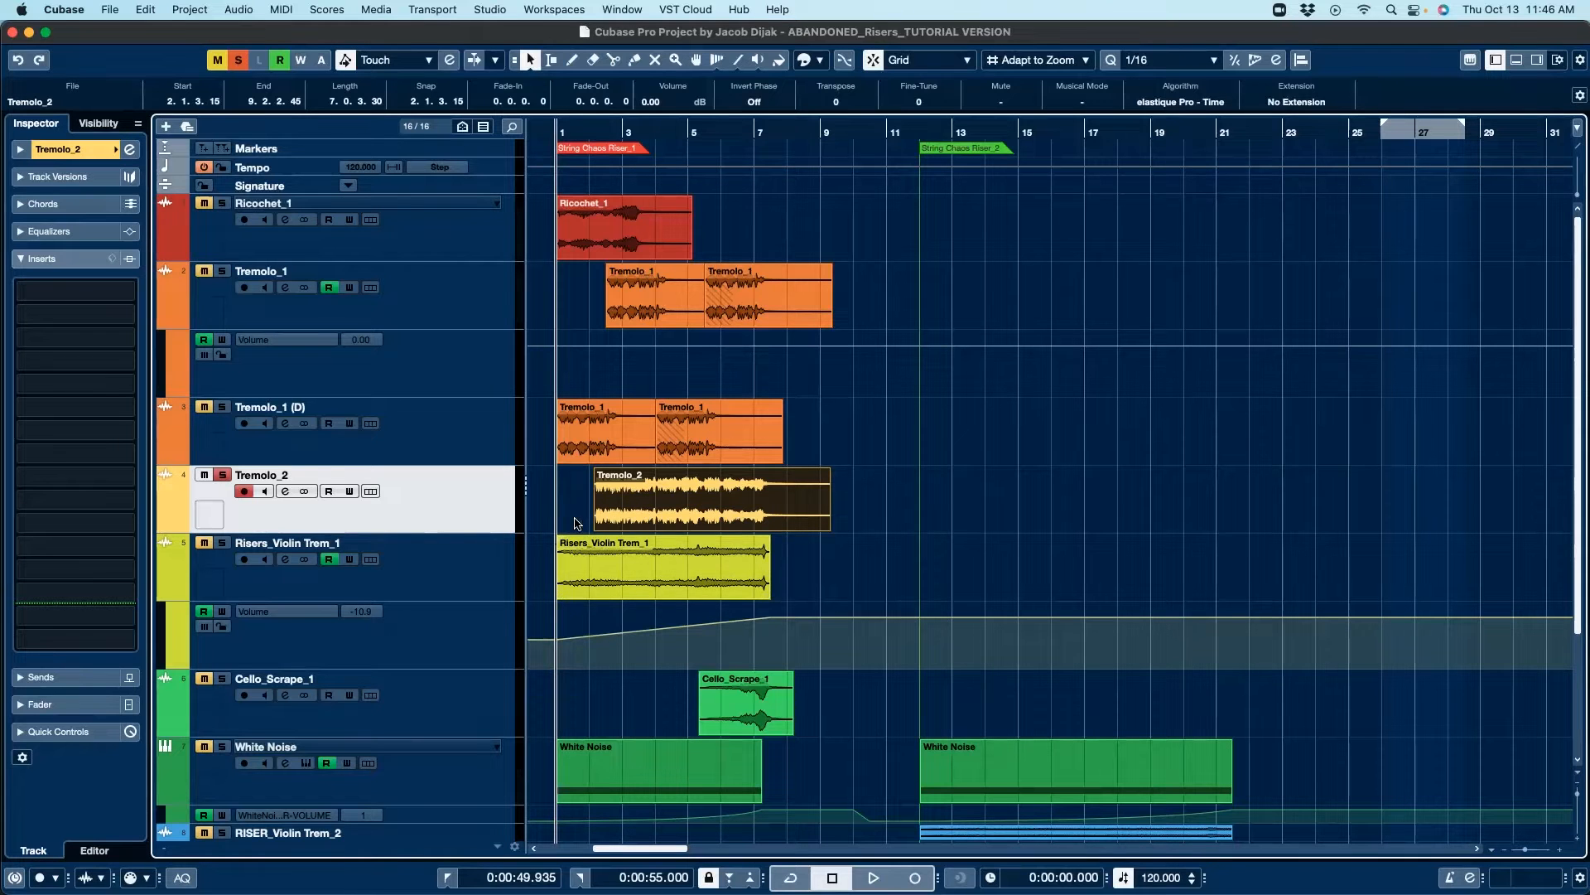
# Step: Scroll through the track list and select the Stereo Out track to review its inserts
pyautogui.scroll(-3, 589, 531)
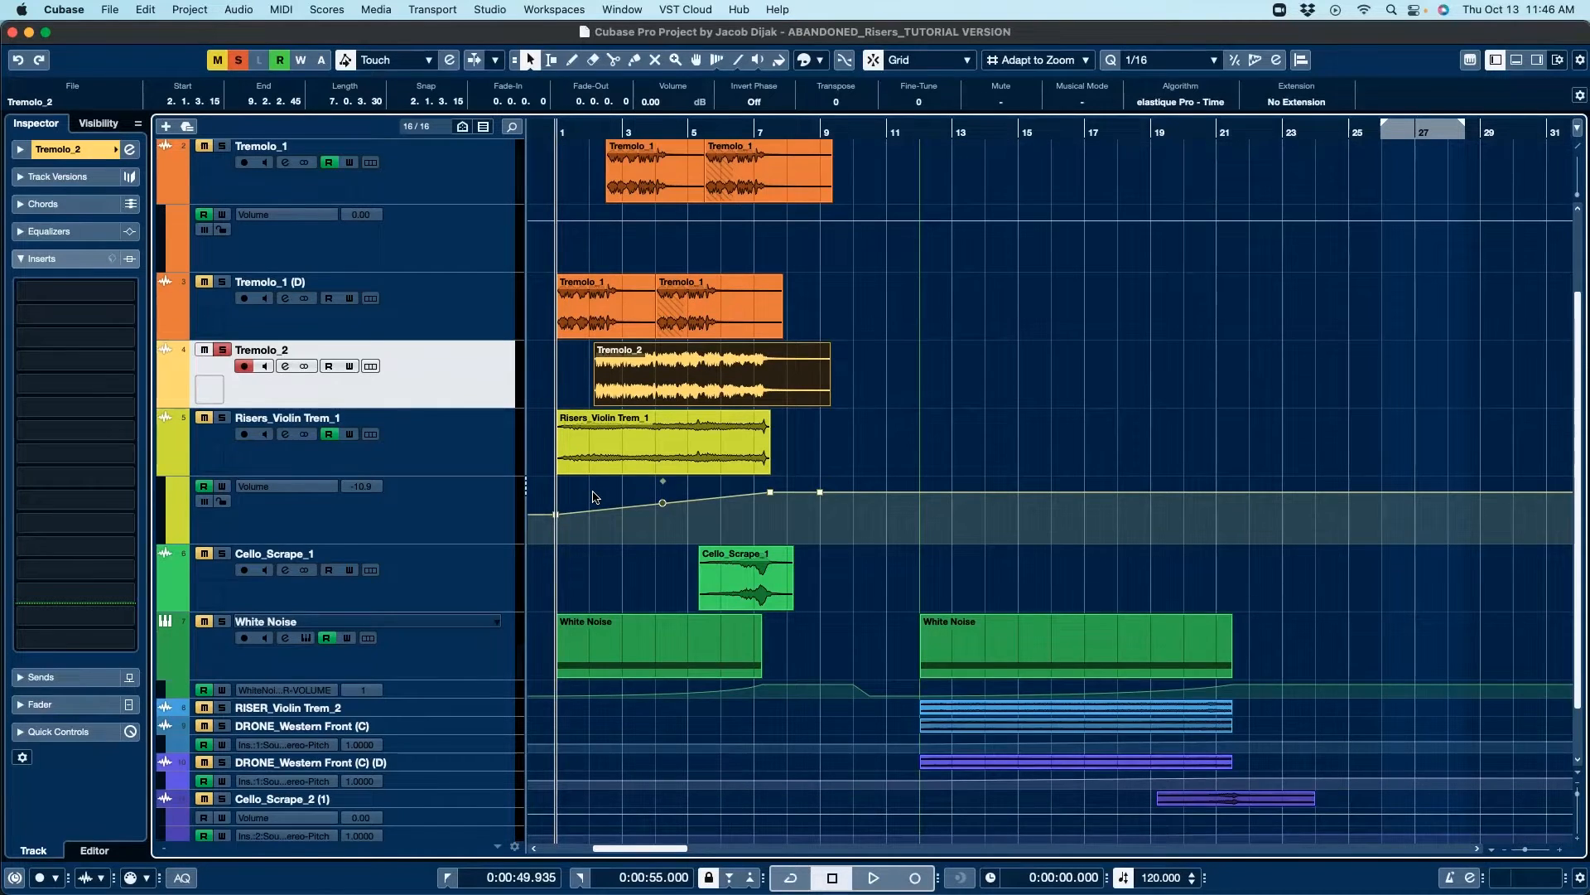
pyautogui.scroll(-2, 593, 546)
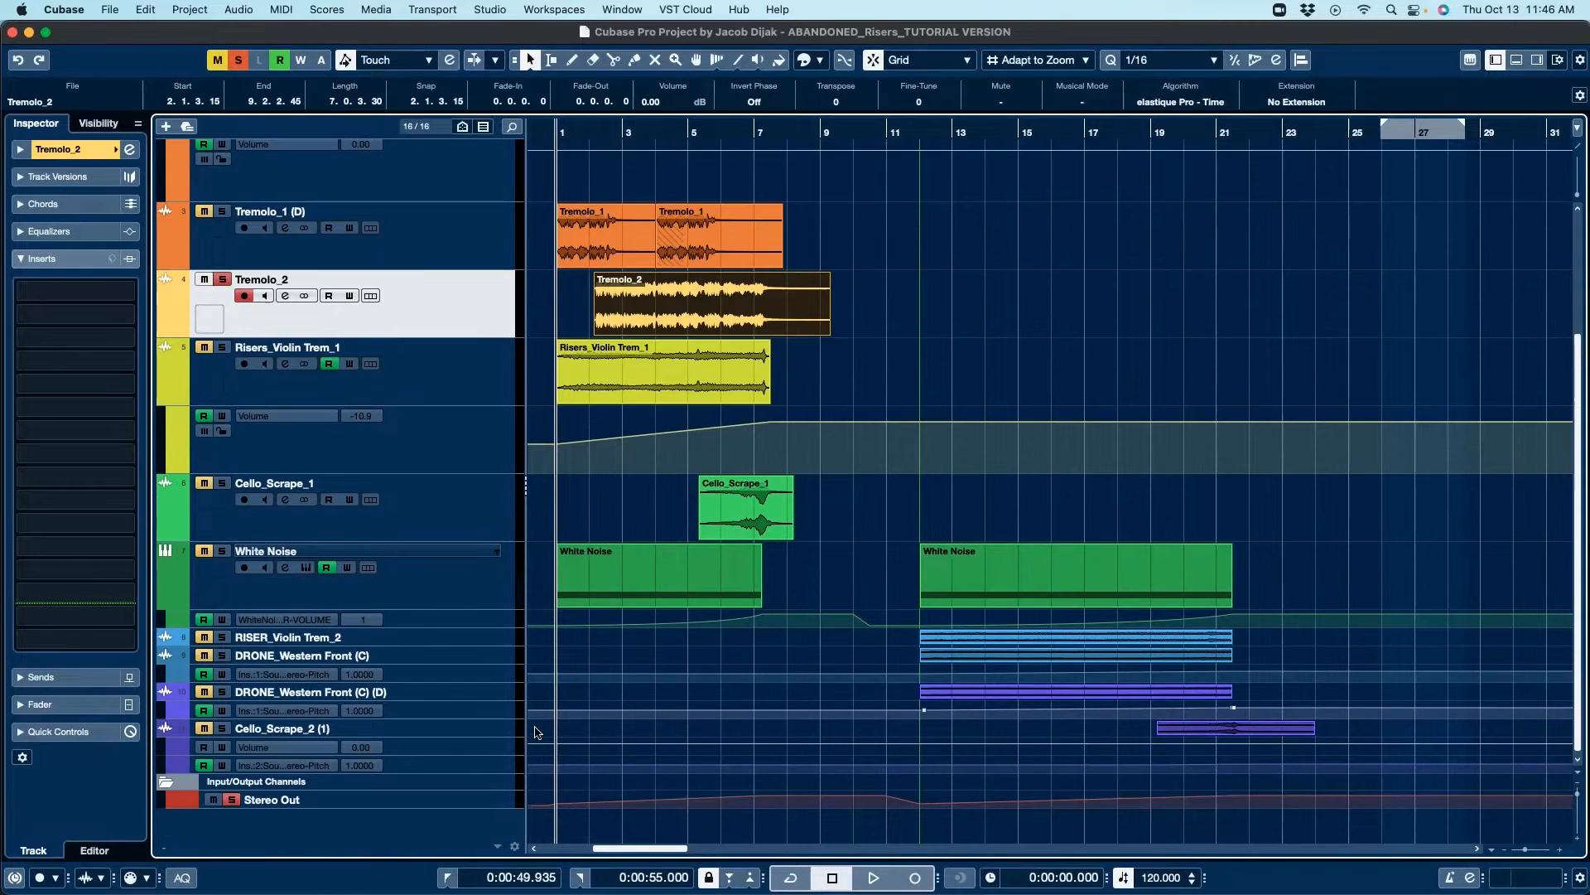
pyautogui.click(482, 808)
pyautogui.scroll(-1, 614, 753)
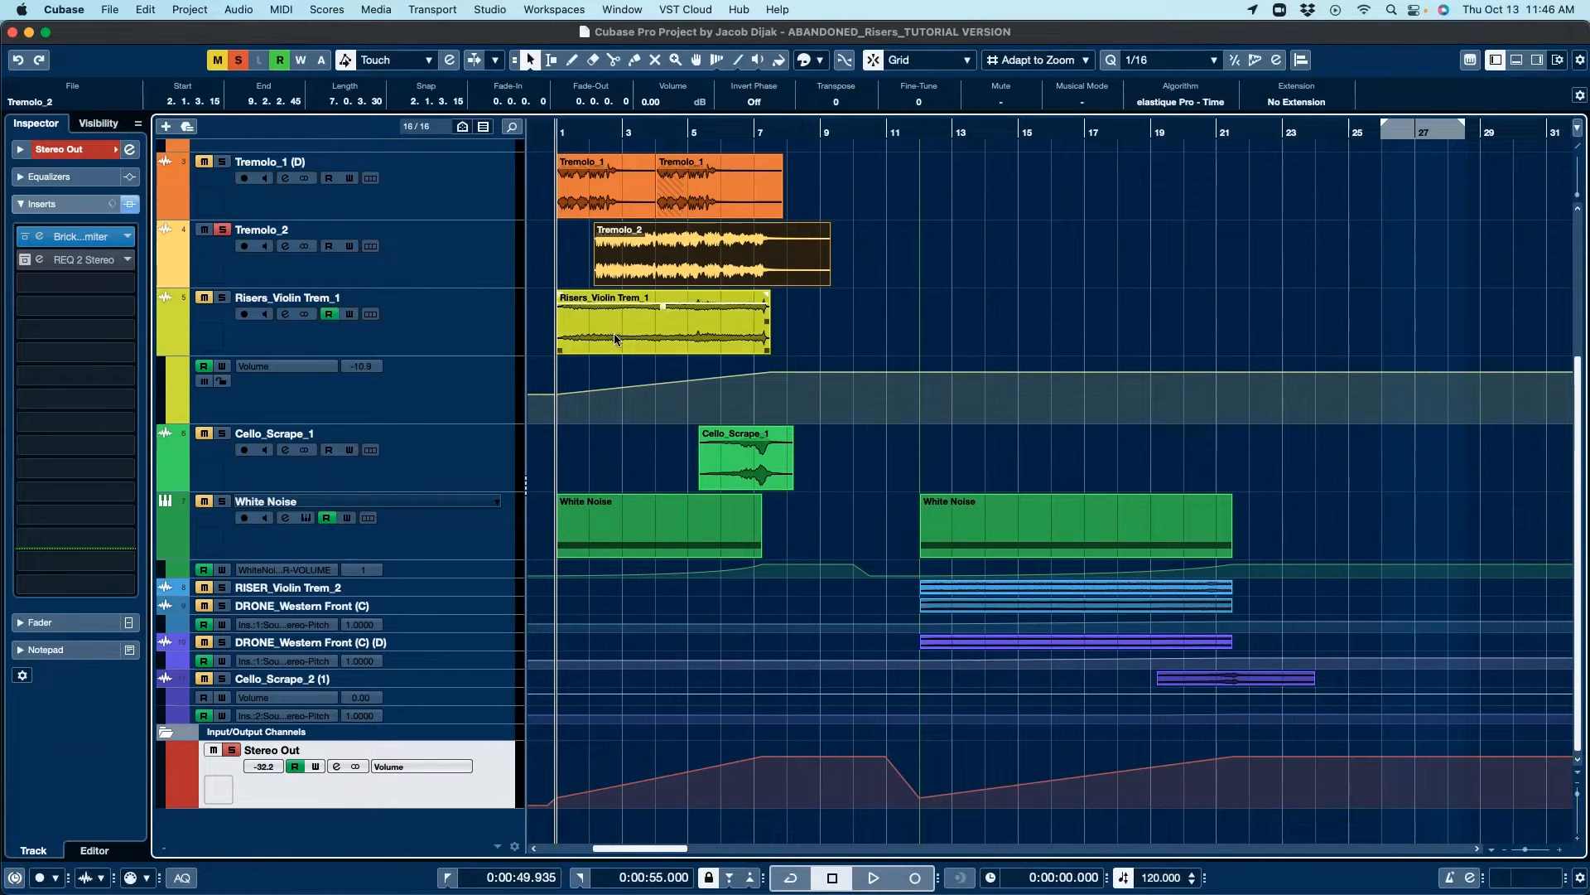
pyautogui.scroll(3, 654, 494)
pyautogui.scroll(-3, 655, 494)
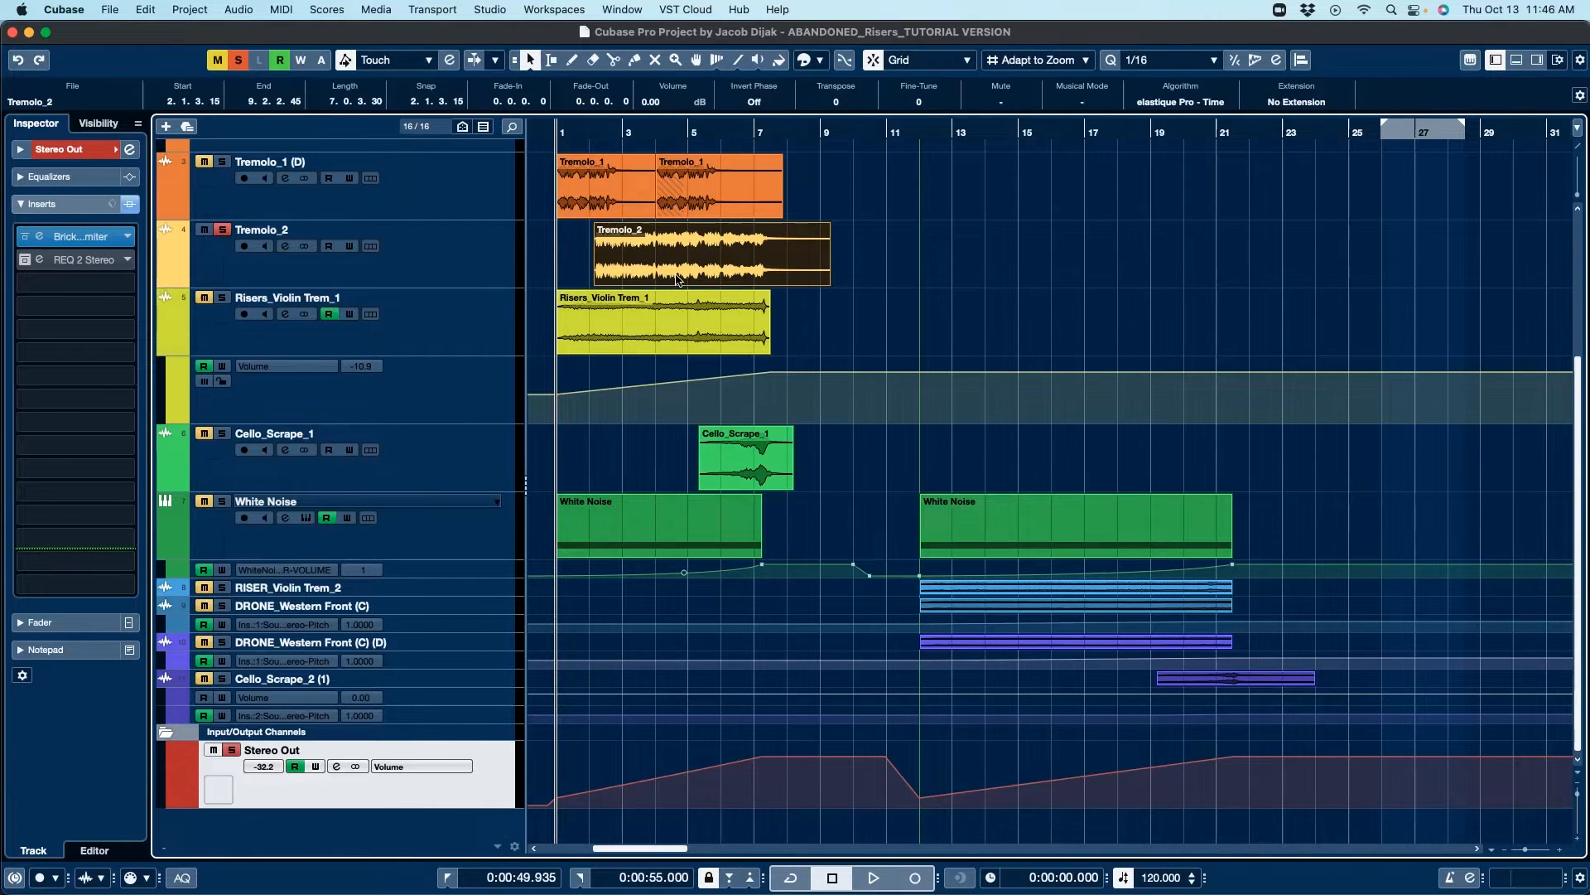
pyautogui.scroll(3, 666, 395)
pyautogui.scroll(3, 716, 528)
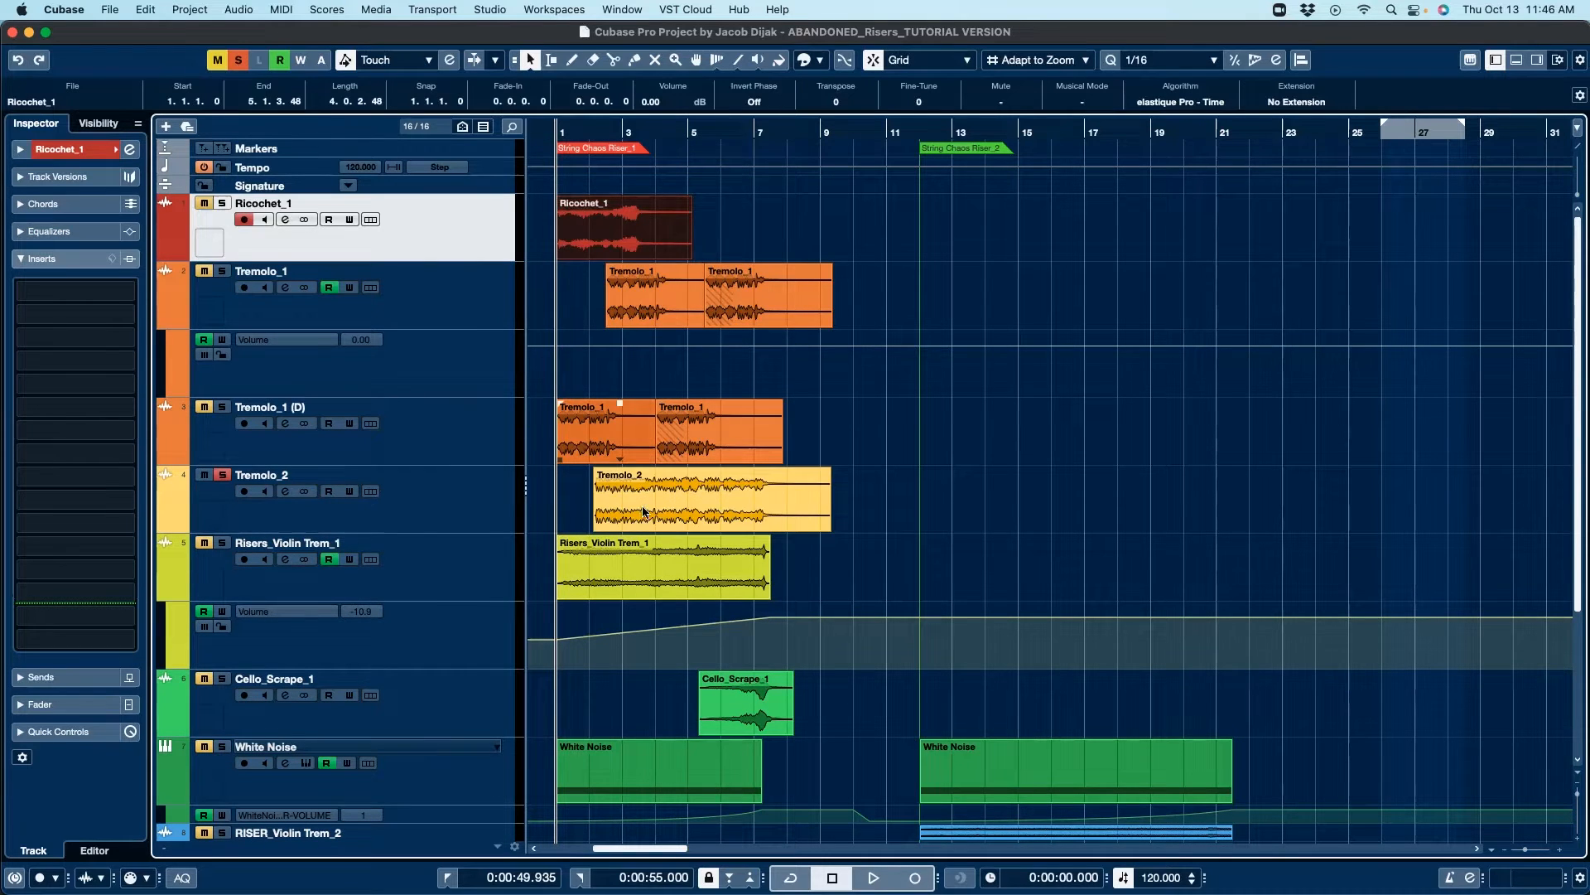
# Step: Select the Tremolo_2 event and play it back soloed
pyautogui.click(710, 504)
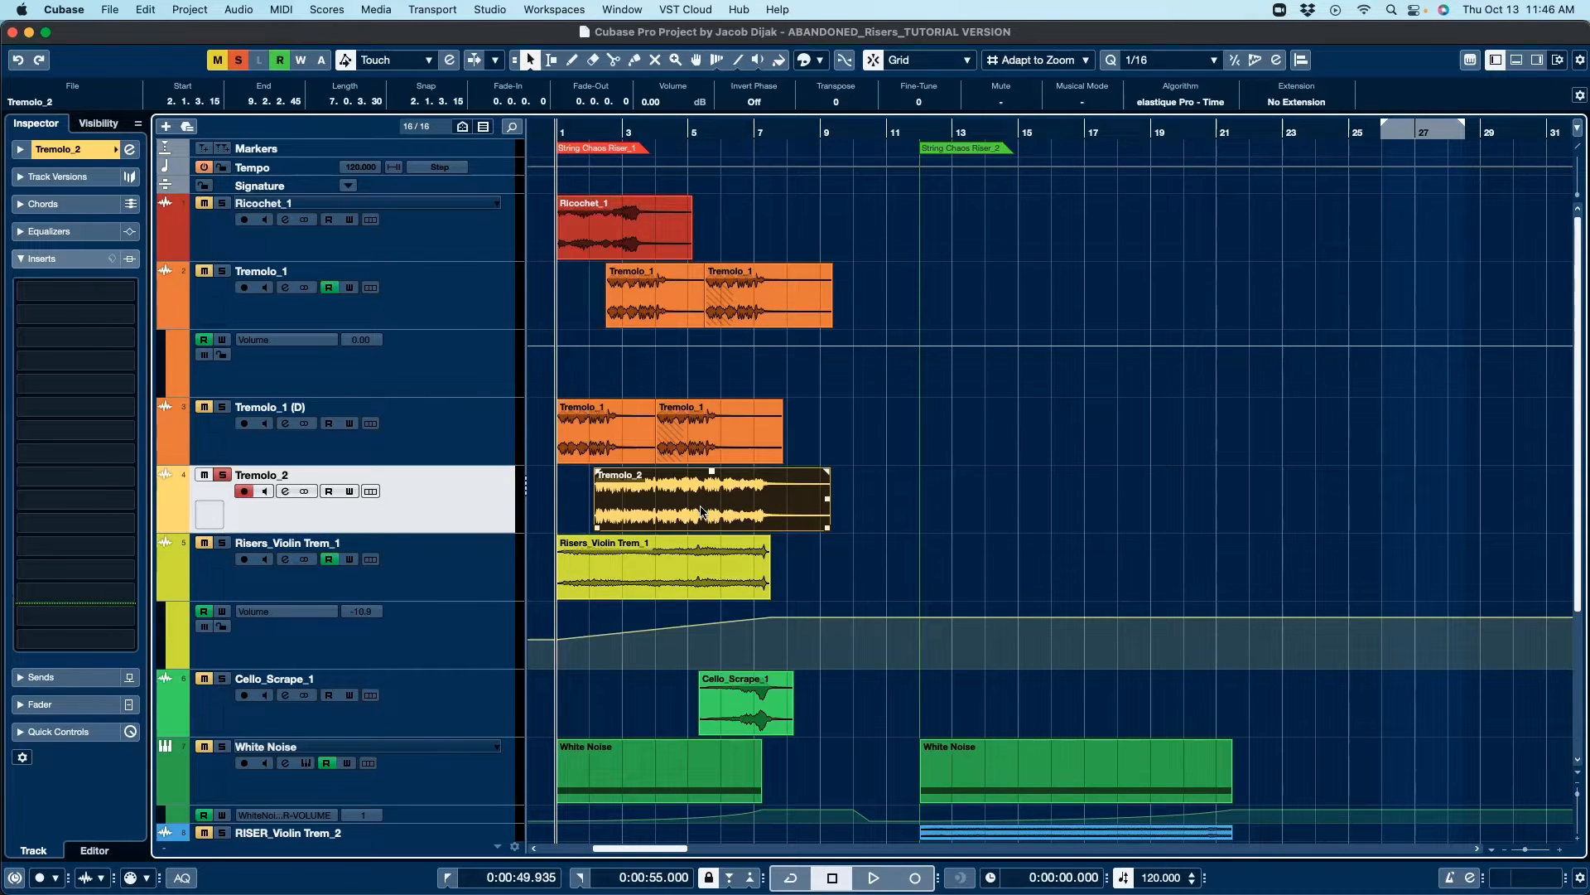
pyautogui.press('space')
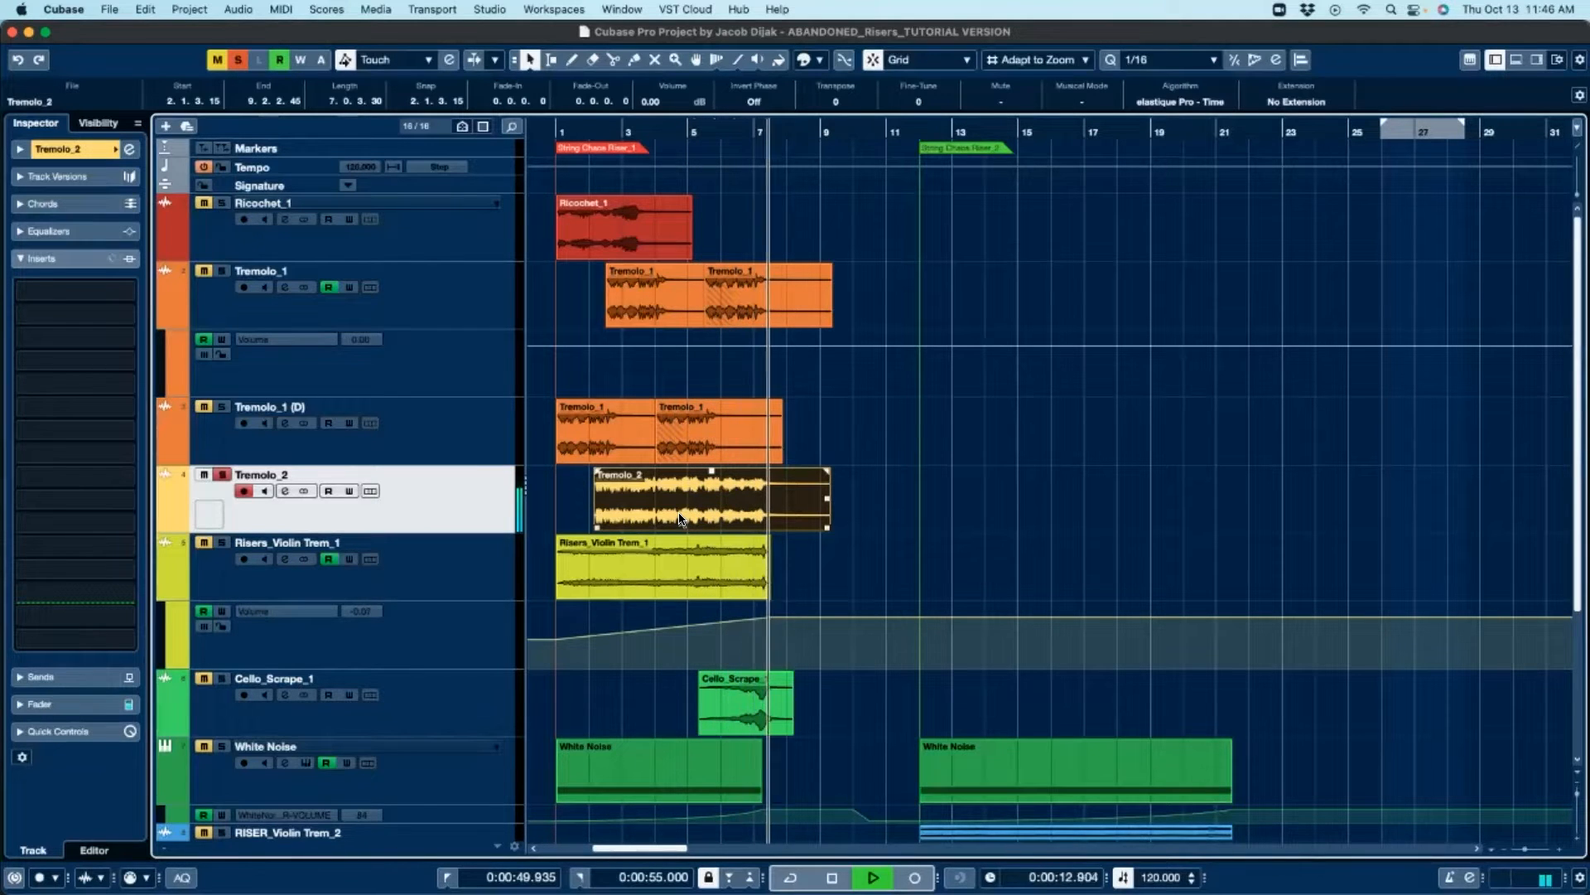
pyautogui.press('space')
# Step: Select the Risers_Violin Trem_1 event and play it back
pyautogui.click(603, 552)
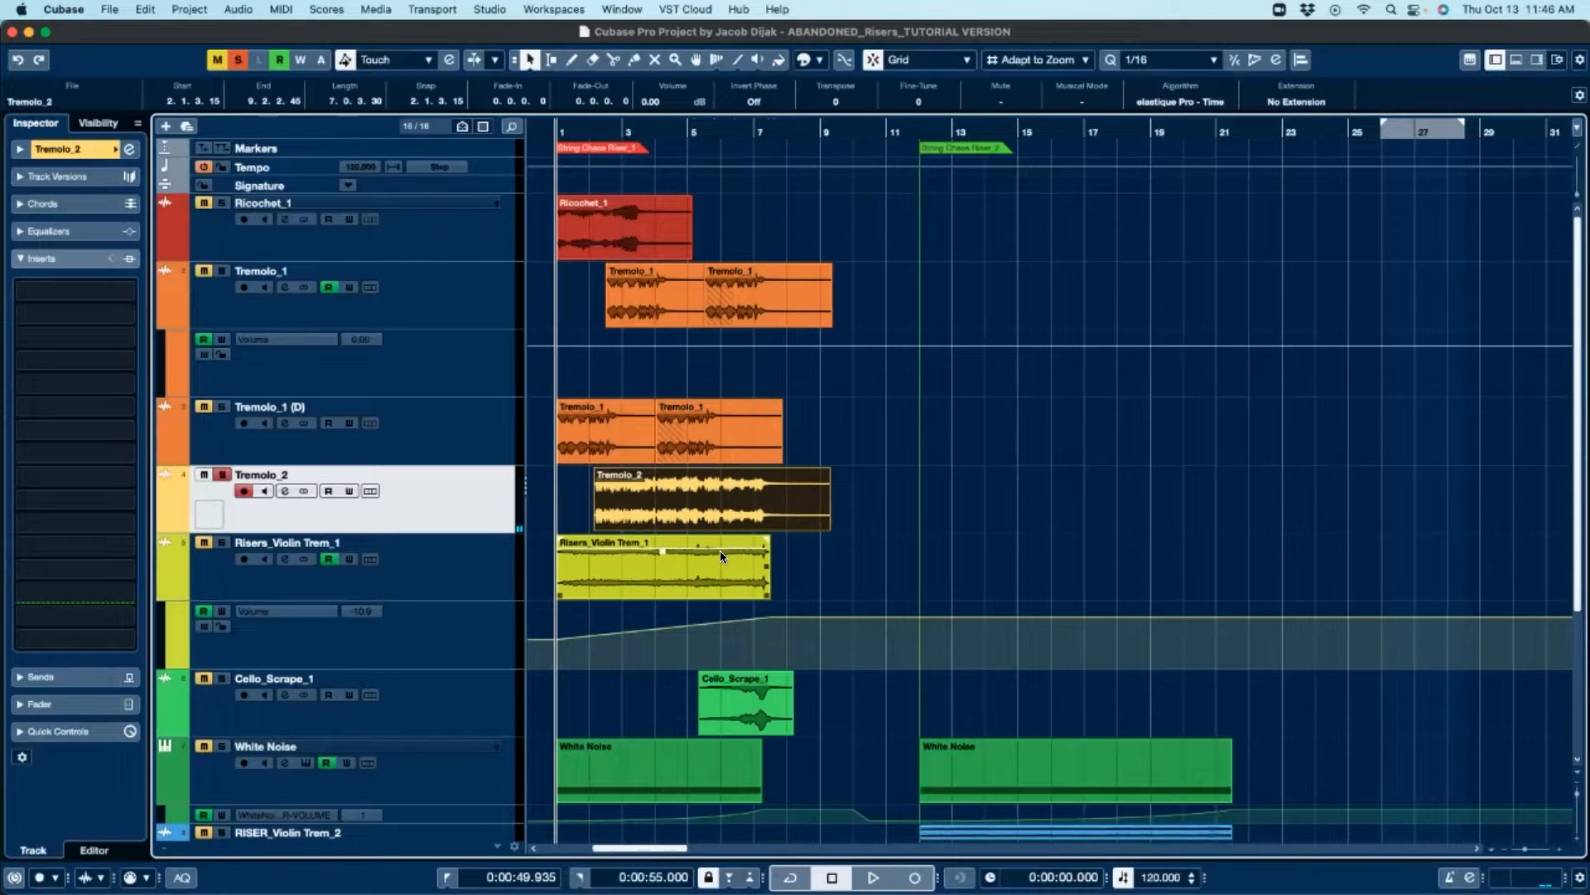
pyautogui.click(653, 558)
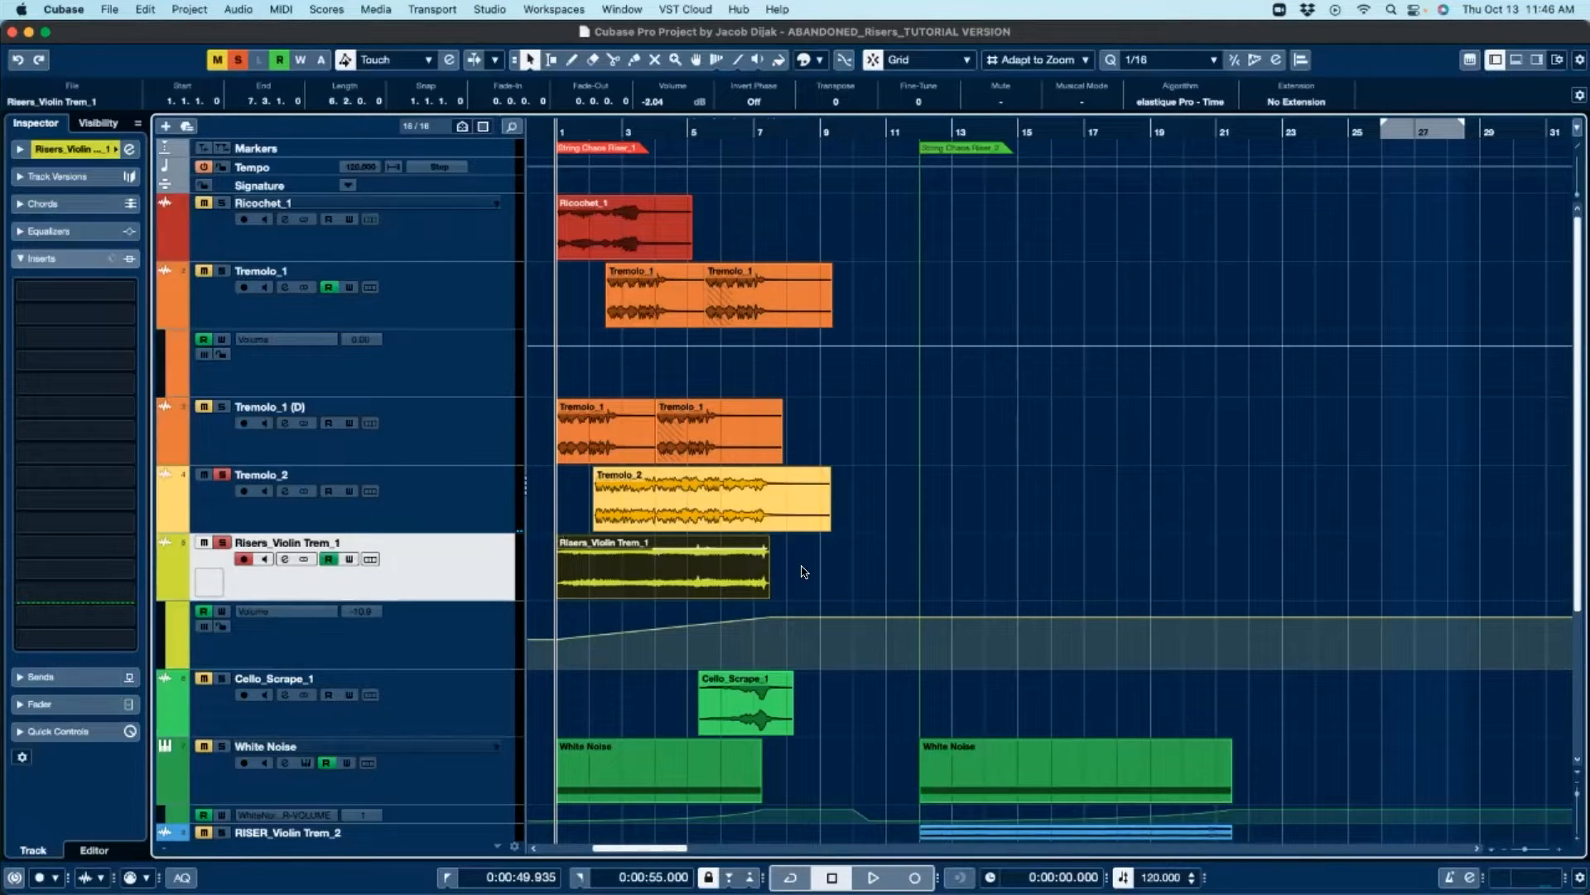
pyautogui.press('space')
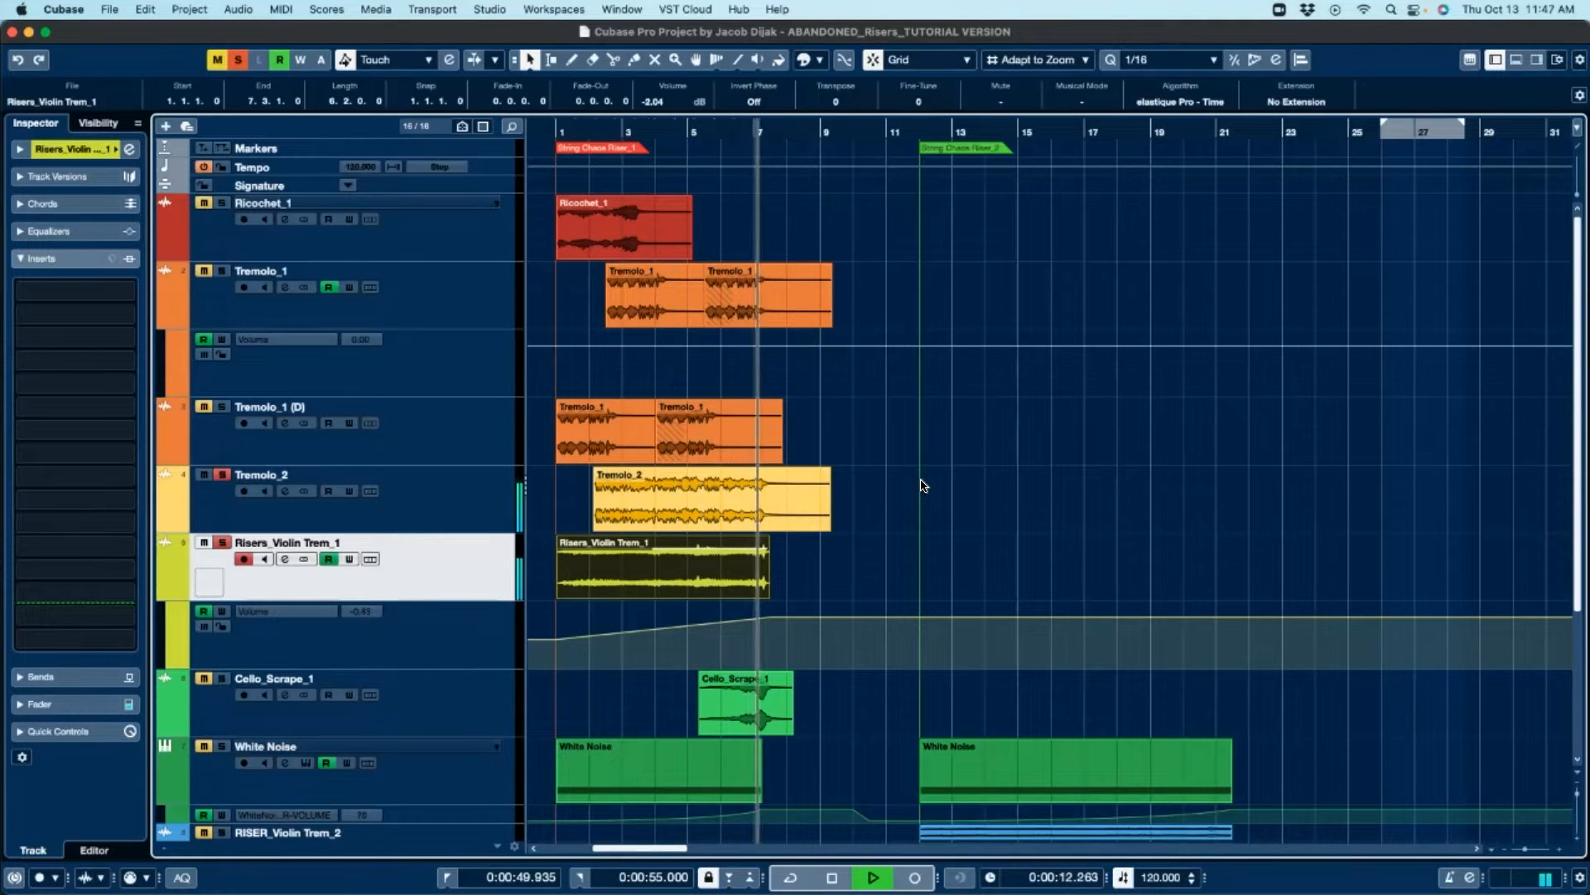
pyautogui.press('space')
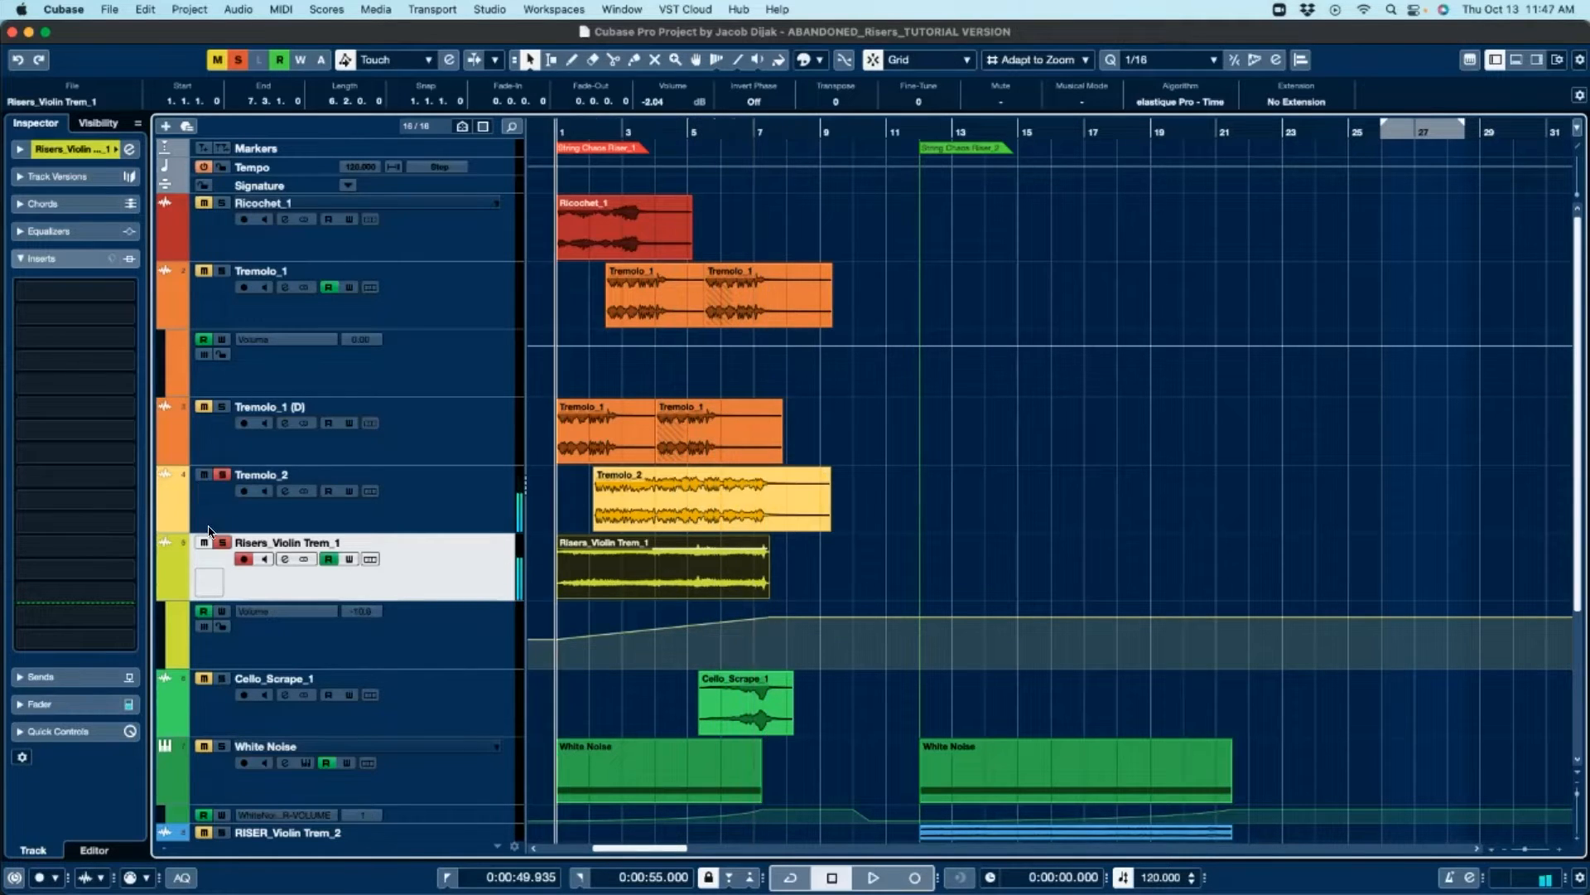
# Step: Solo the Tremolo_1 (D) track, select its first event and listen to it
pyautogui.keyDown('super'); pyautogui.click(222, 406); pyautogui.keyUp('super')
pyautogui.click(605, 433)
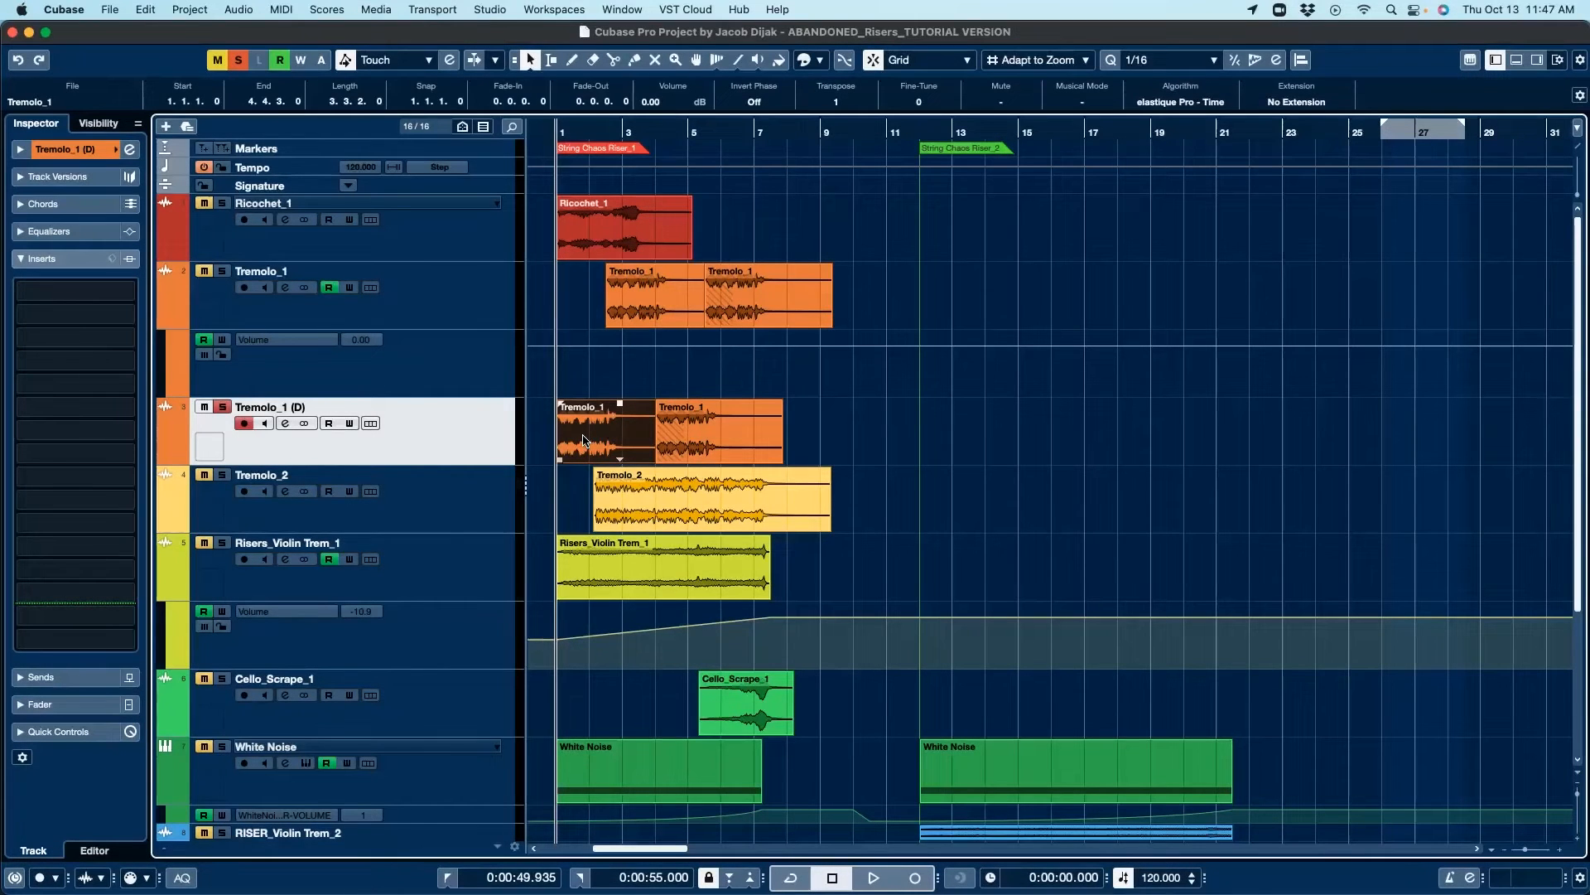
pyautogui.press('space')
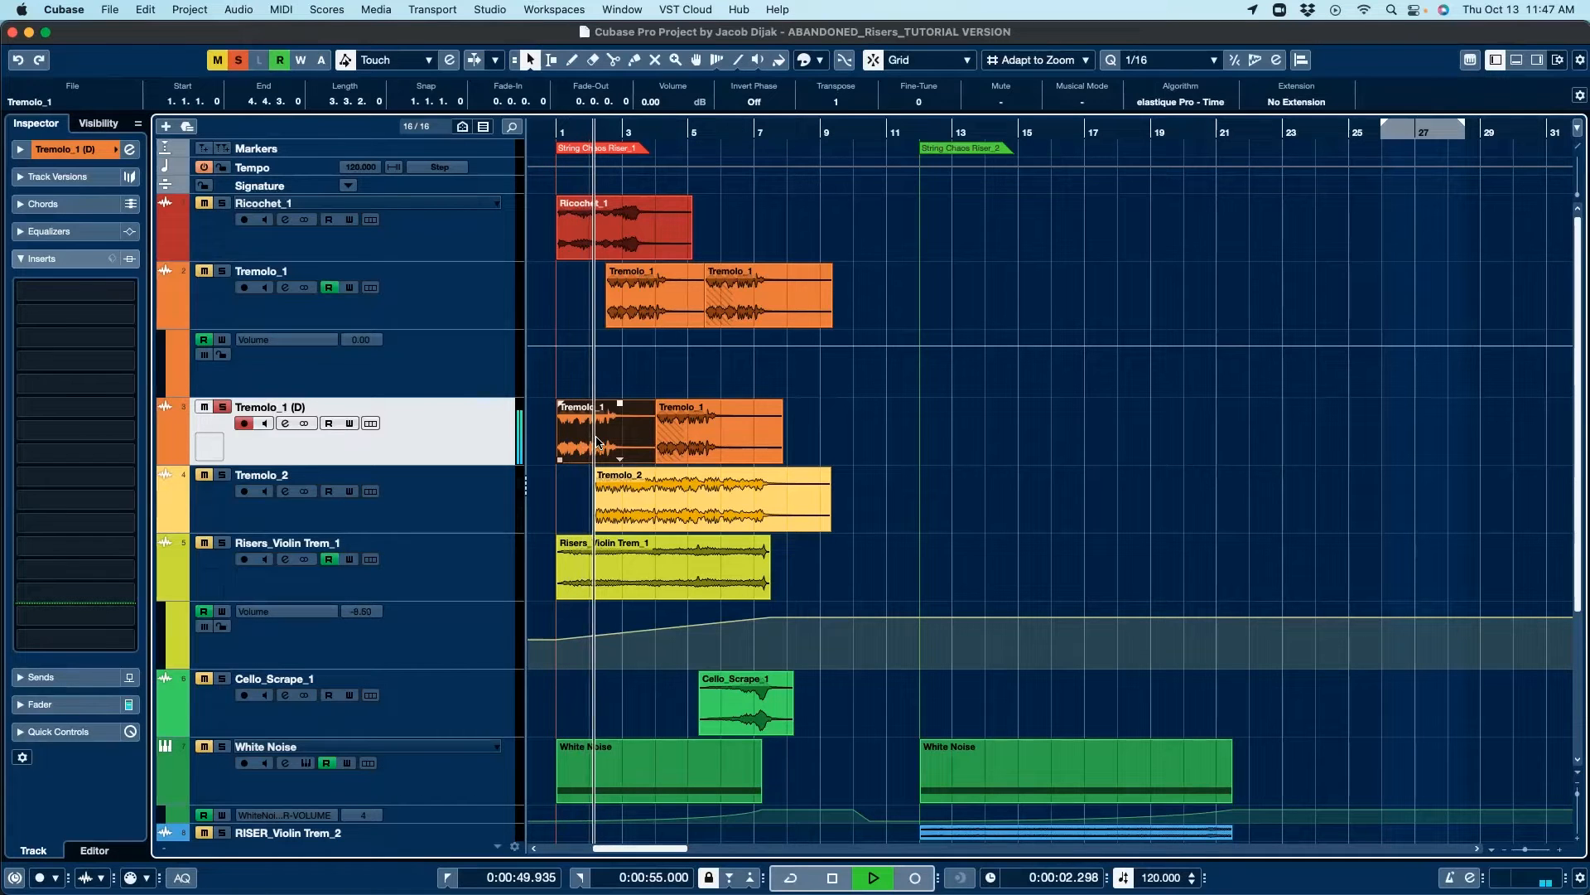
pyautogui.press('space')
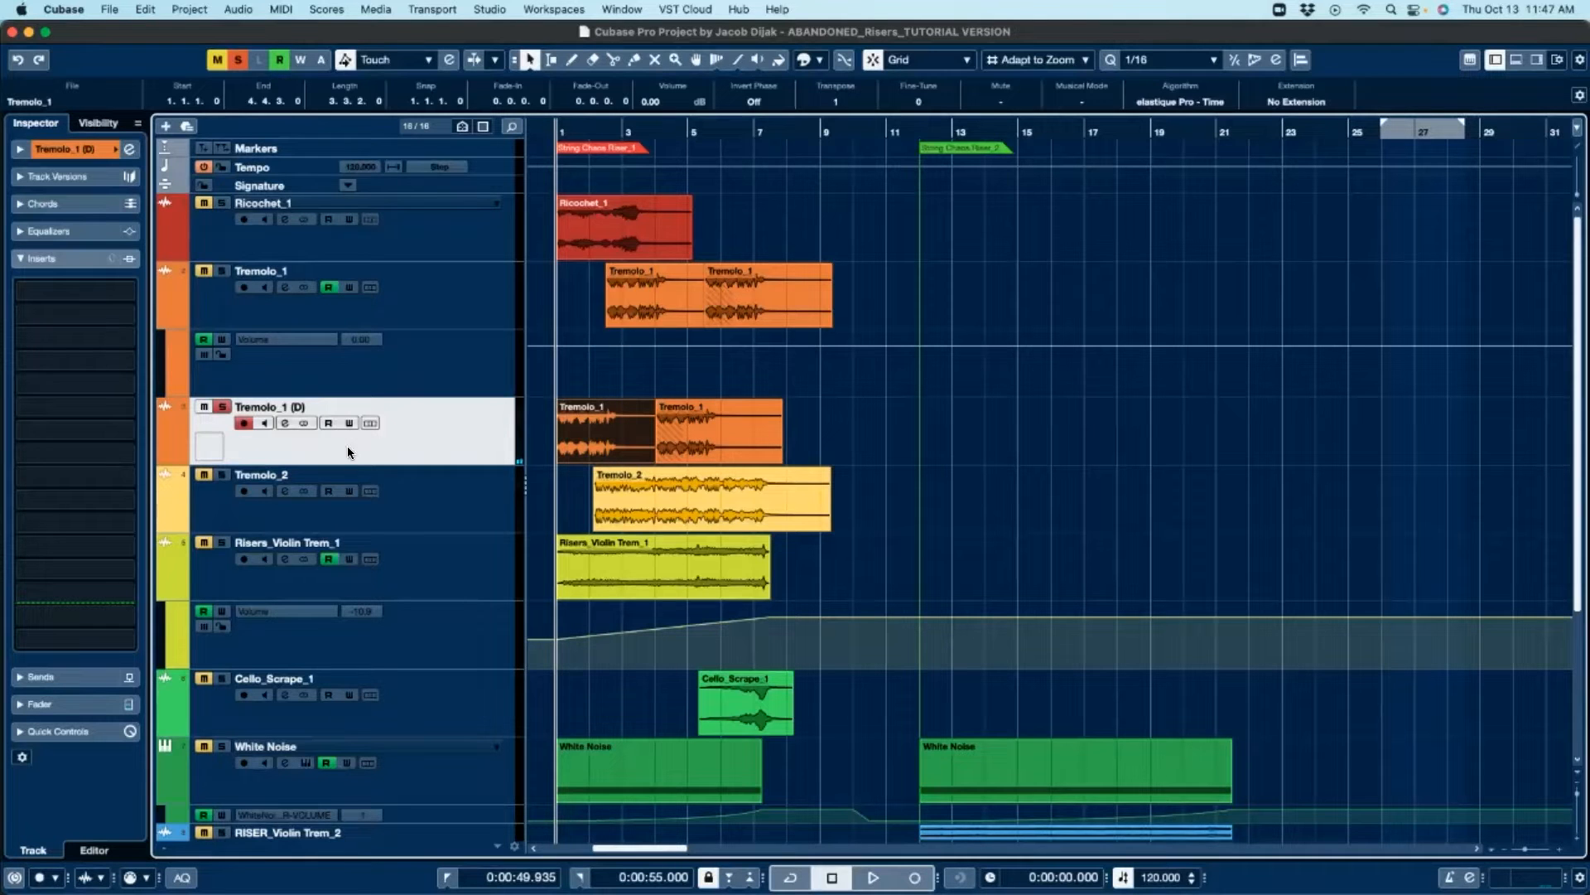
# Step: Compare the Tremolo_1 and Tremolo_1 (D) events by selecting them in turn
pyautogui.click(619, 315)
pyautogui.click(782, 291)
pyautogui.click(698, 449)
pyautogui.moveTo(853, 283); pyautogui.dragTo(585, 444)
pyautogui.click(912, 408)
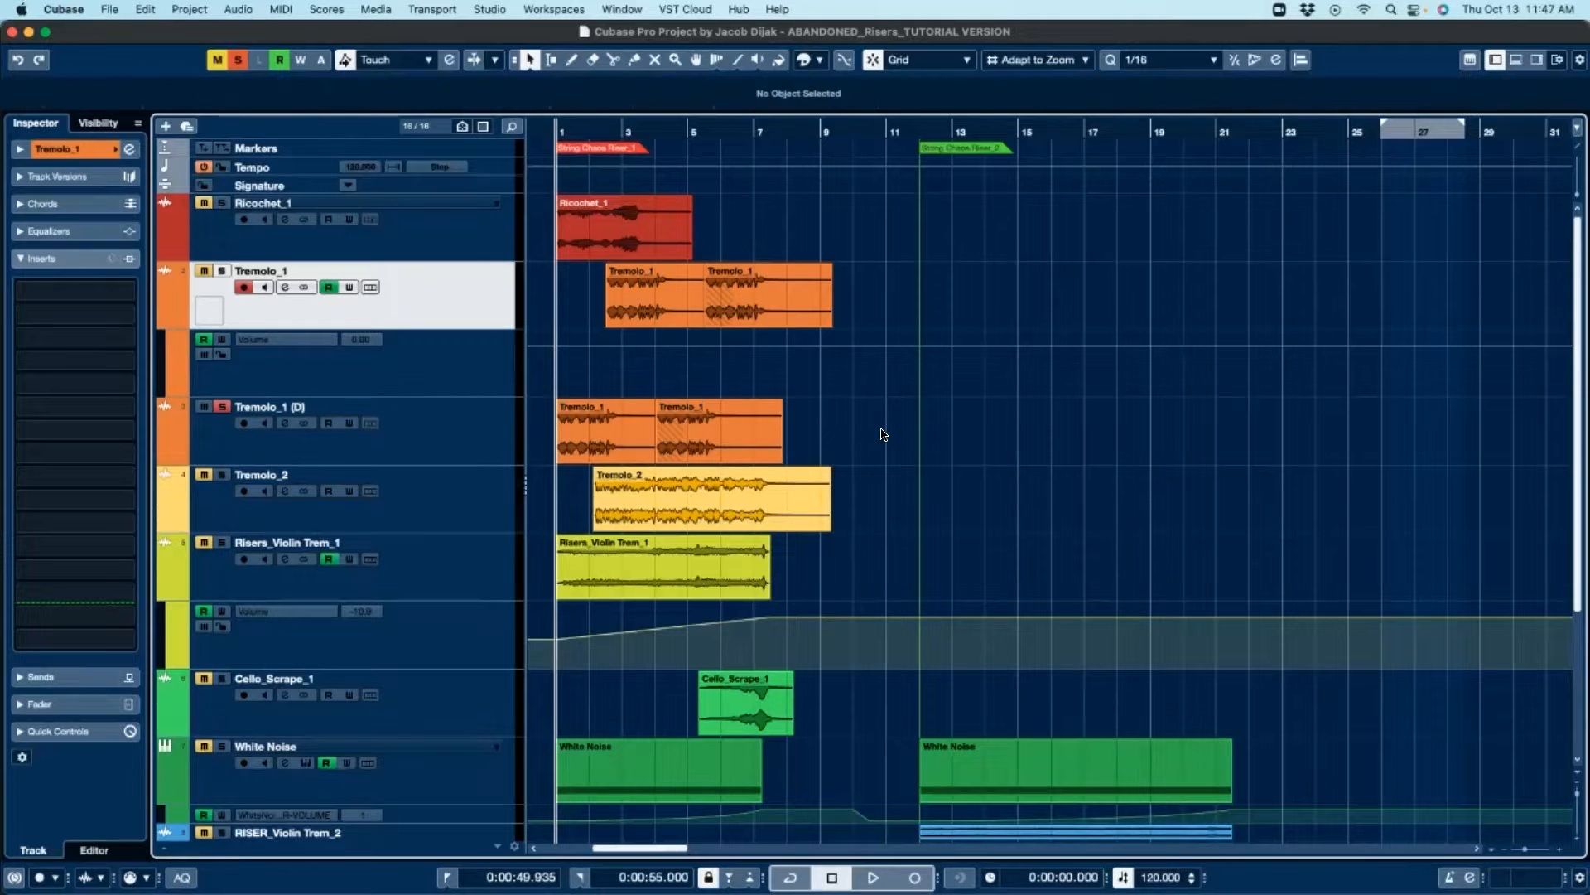
# Step: Select the first and then the second Tremolo_1 event on the Tremolo_1 (D) track
pyautogui.scroll(5, 883, 433)
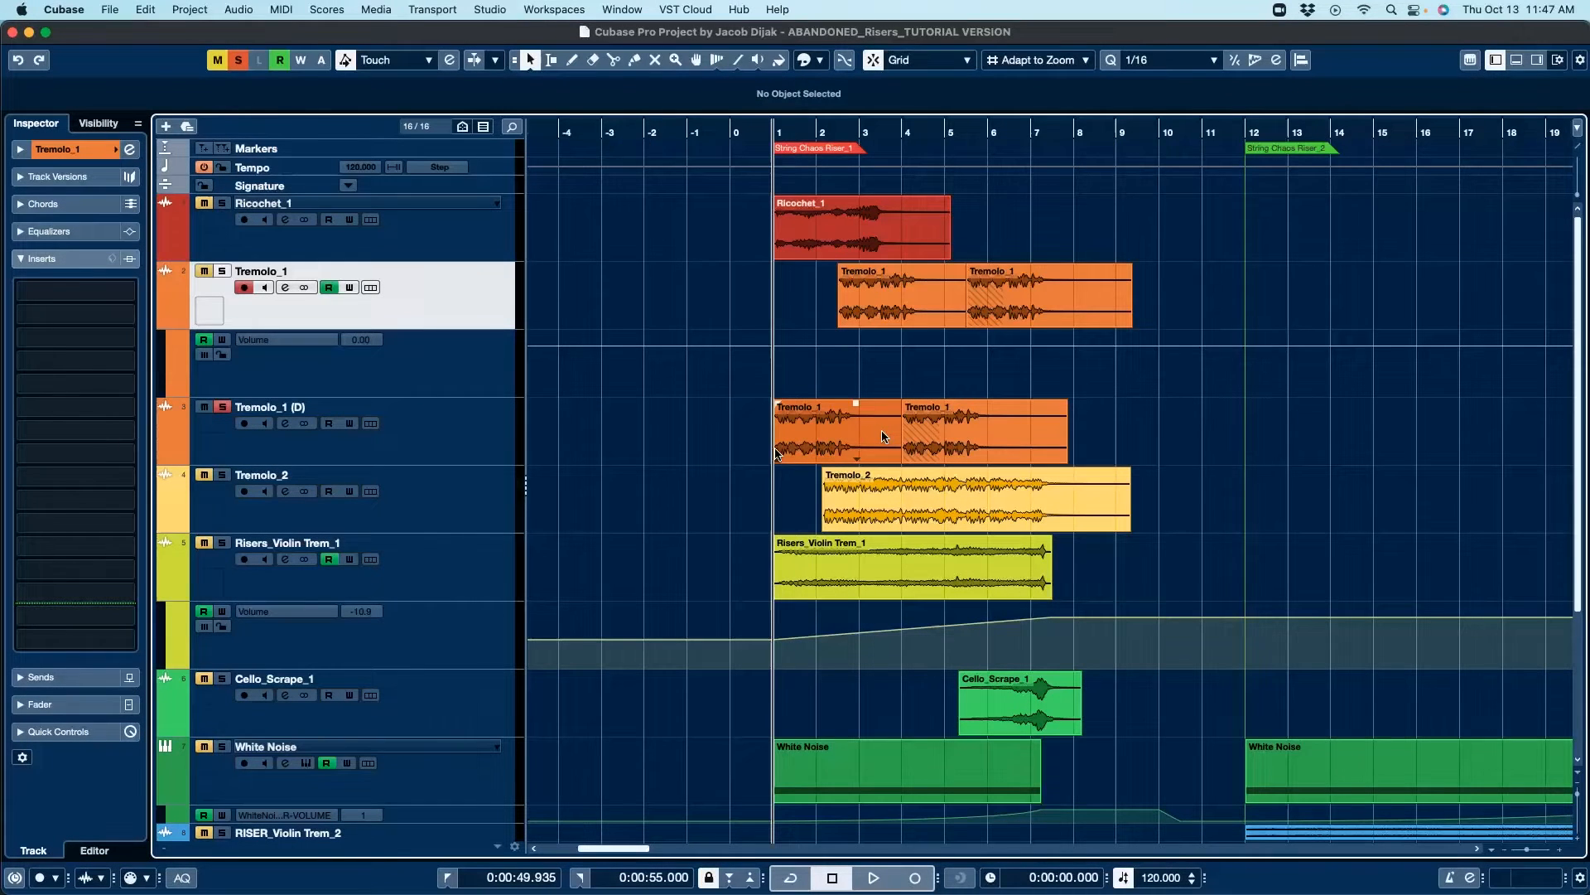
pyautogui.click(820, 433)
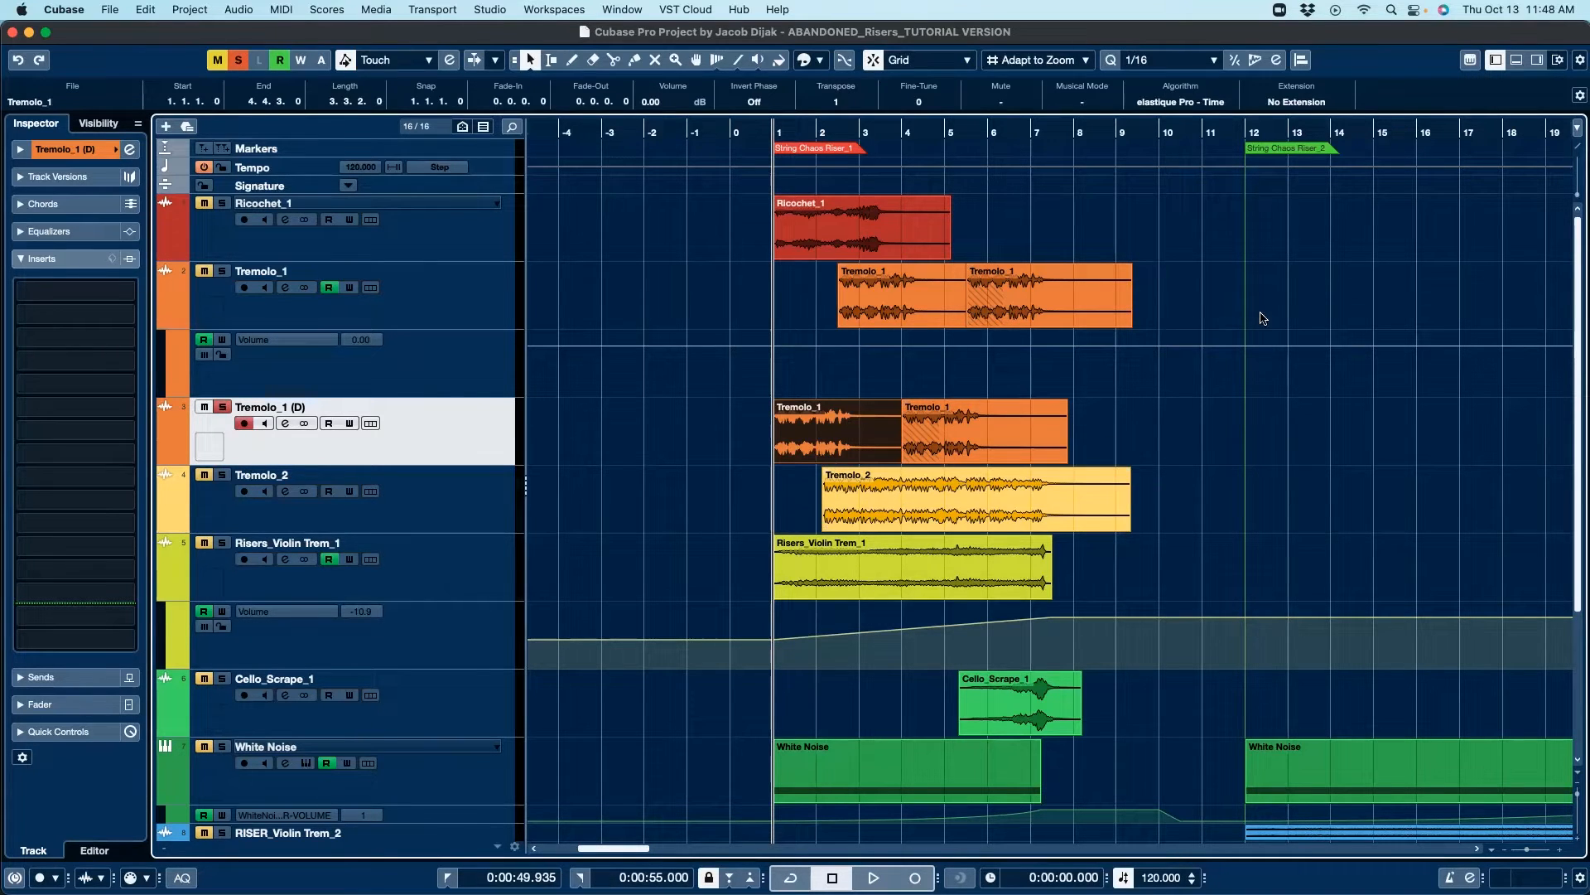
pyautogui.click(967, 453)
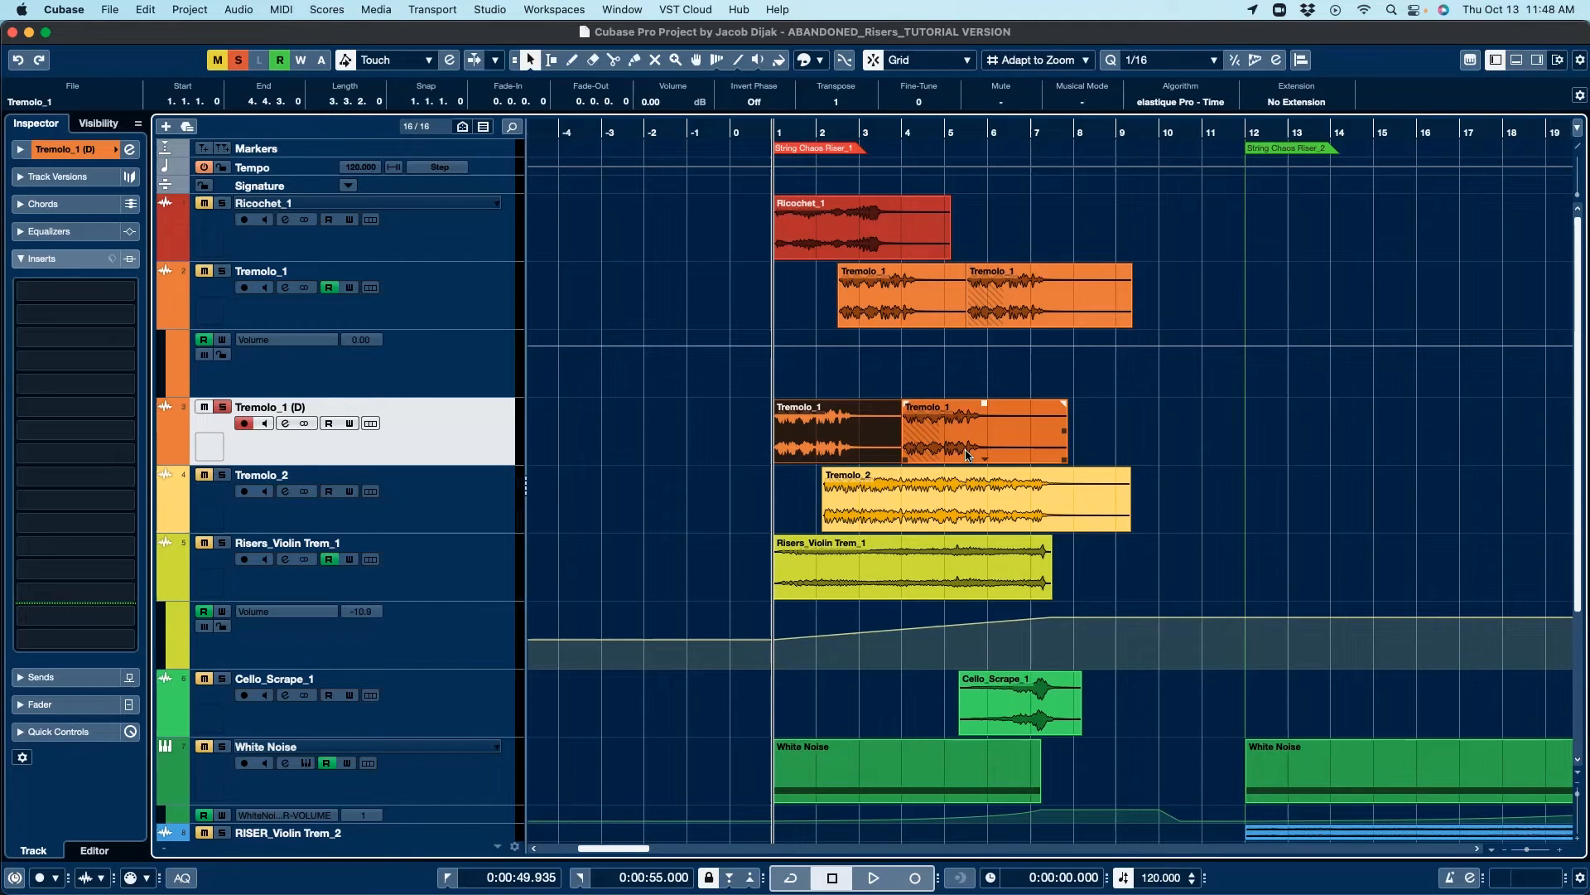
# Step: Select the first Tremolo_1 event on the Tremolo_1 (D) track
pyautogui.click(826, 441)
pyautogui.keyDown('shift'); pyautogui.click(853, 232); pyautogui.keyUp('shift')
pyautogui.keyDown('shift'); pyautogui.click(862, 240); pyautogui.keyUp('shift')
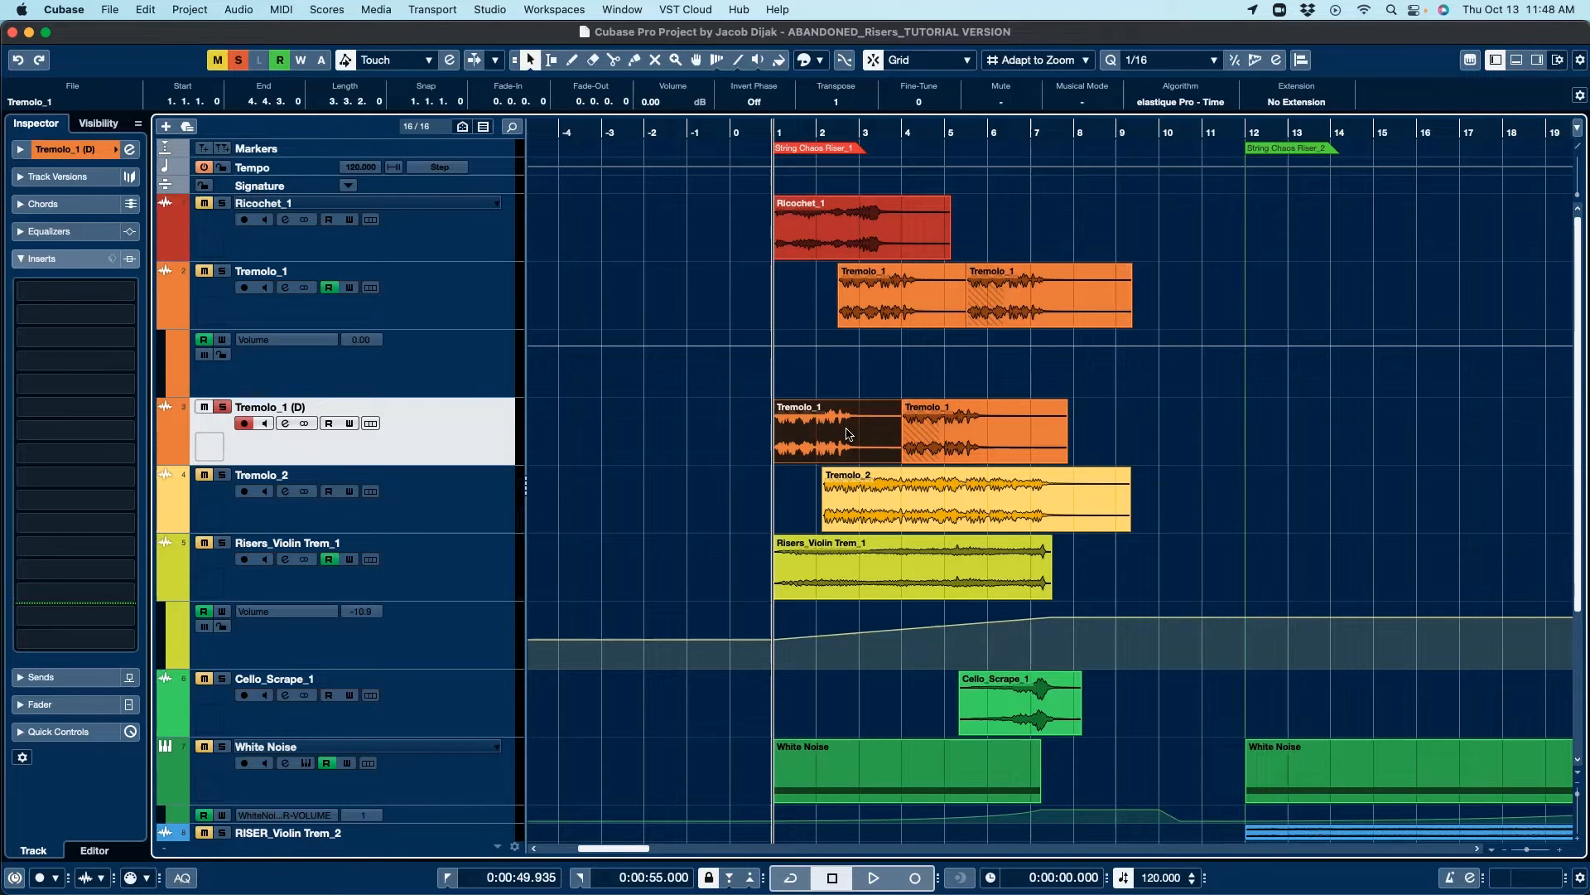
# Step: Select the Tremolo_1 events on the Tremolo_1 and Tremolo_1 (D) tracks one after another to compare them
pyautogui.click(901, 308)
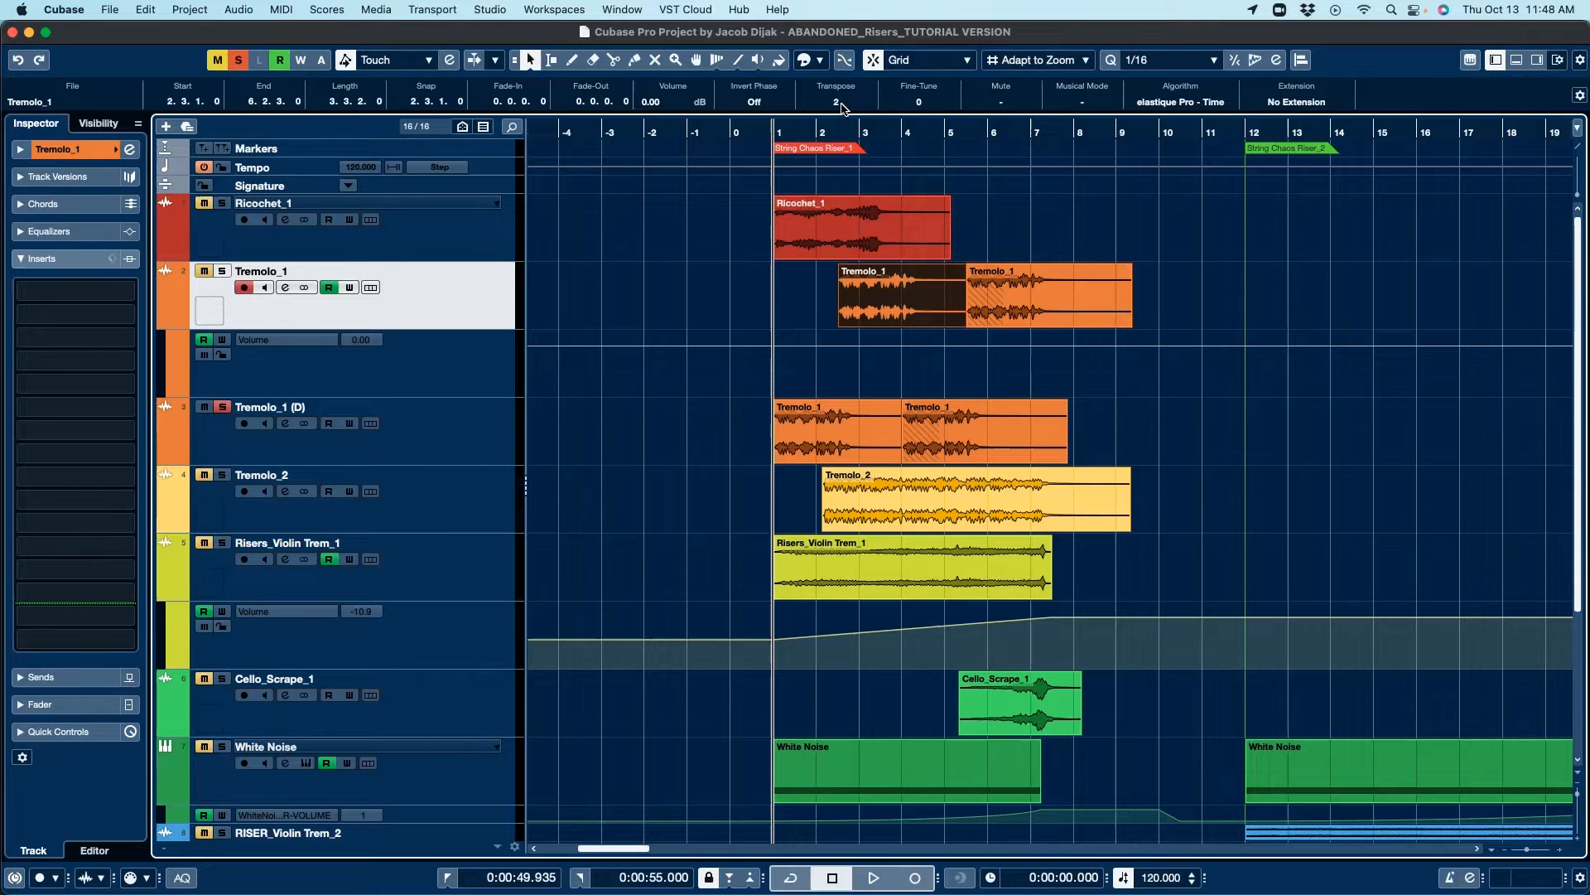
pyautogui.click(959, 423)
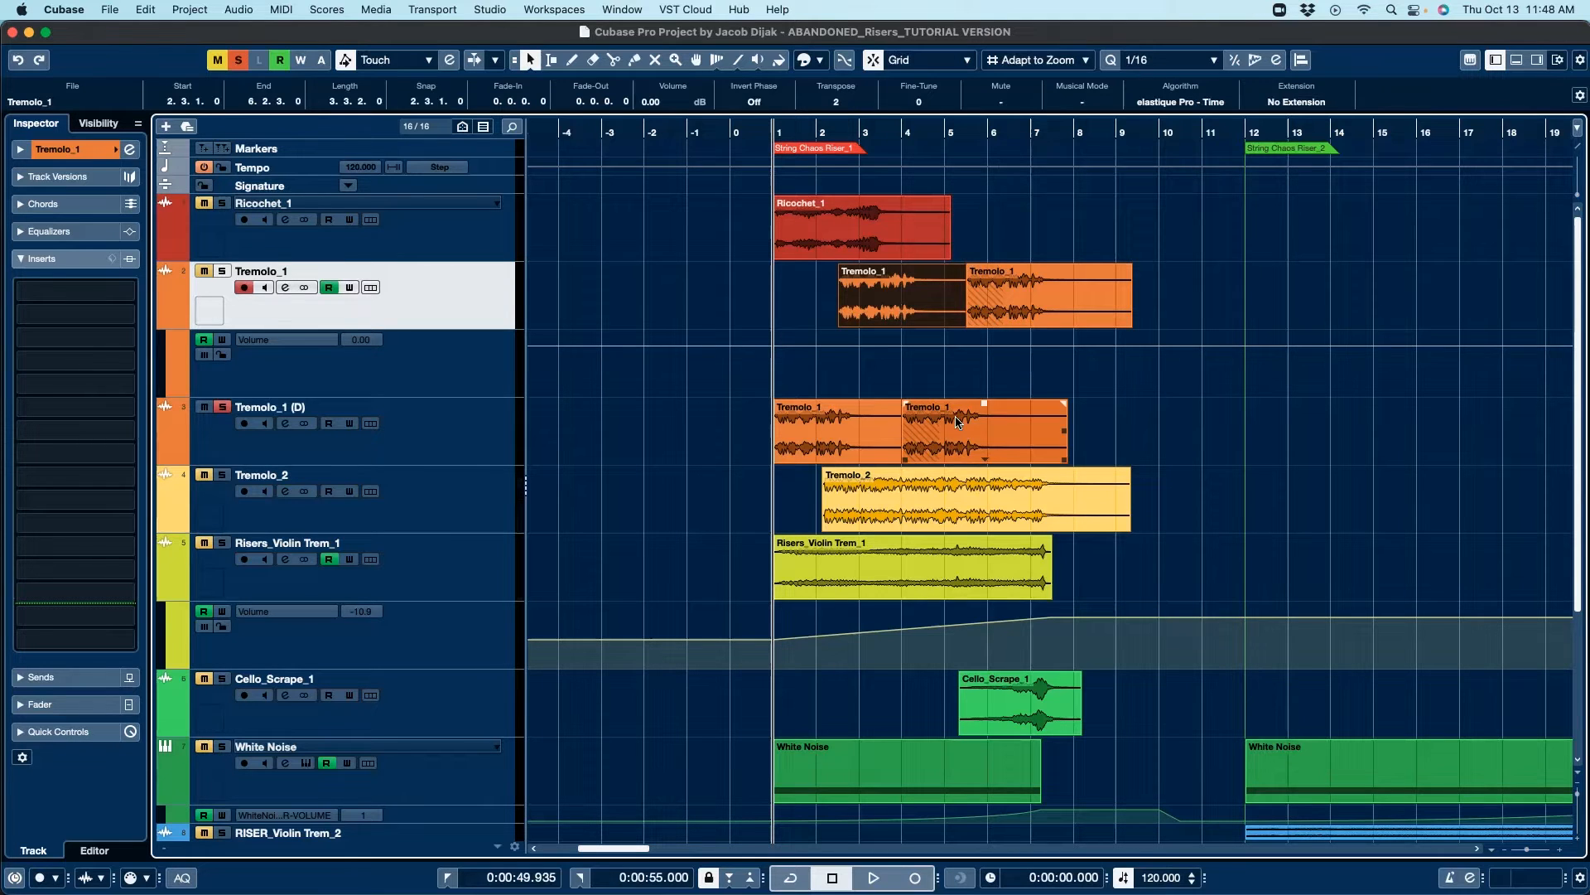
pyautogui.click(990, 292)
pyautogui.click(820, 410)
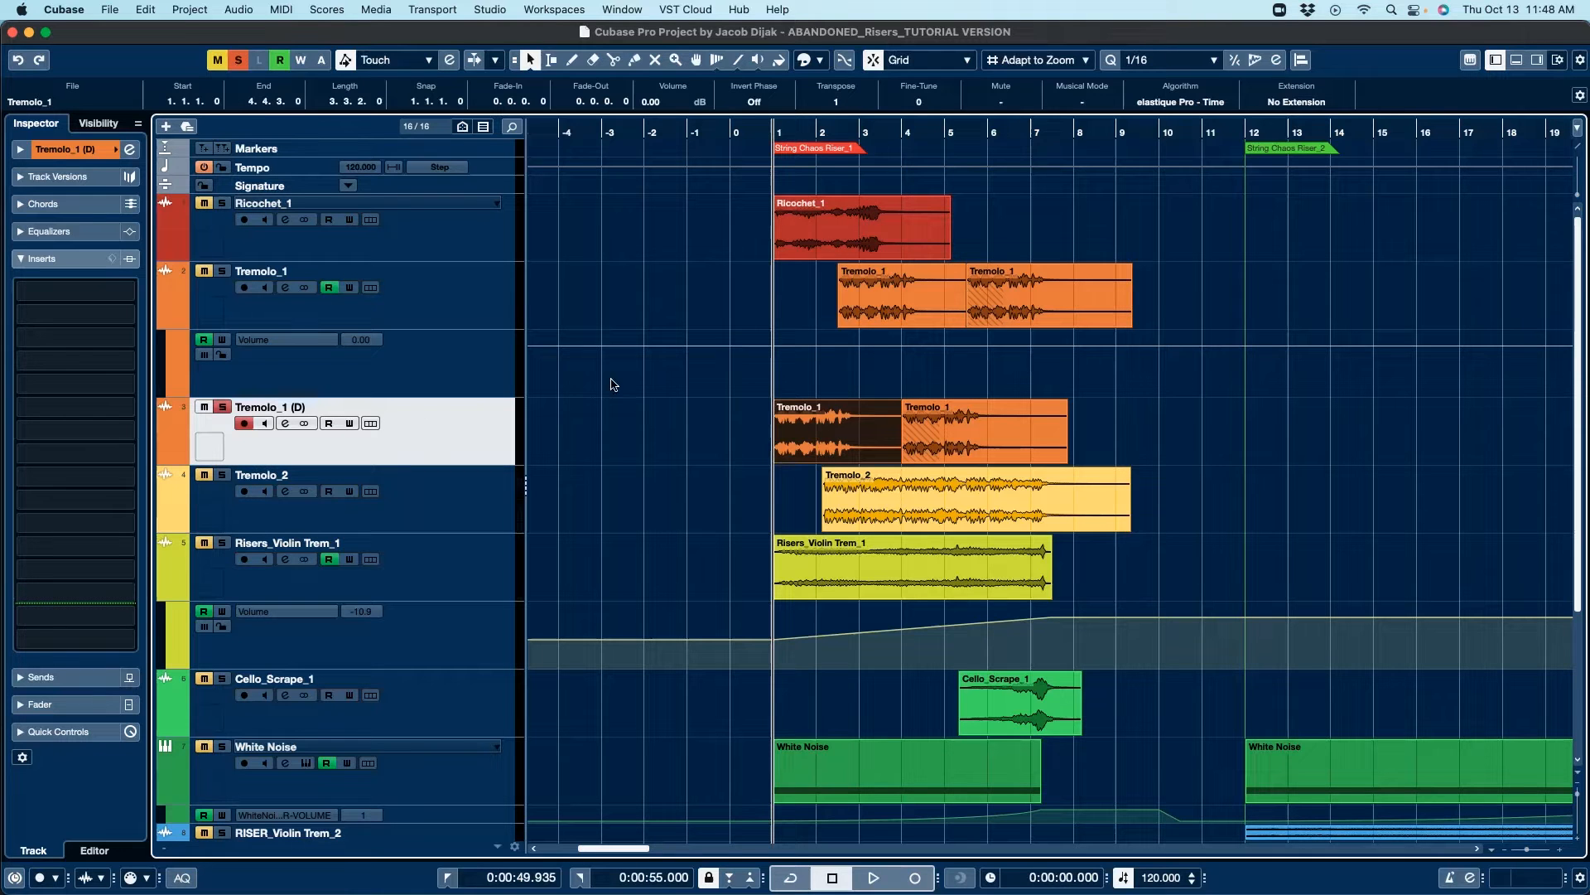
# Step: Solo the Tremolo_1 track and move the Tremolo_1 (D) track above it
pyautogui.click(222, 271)
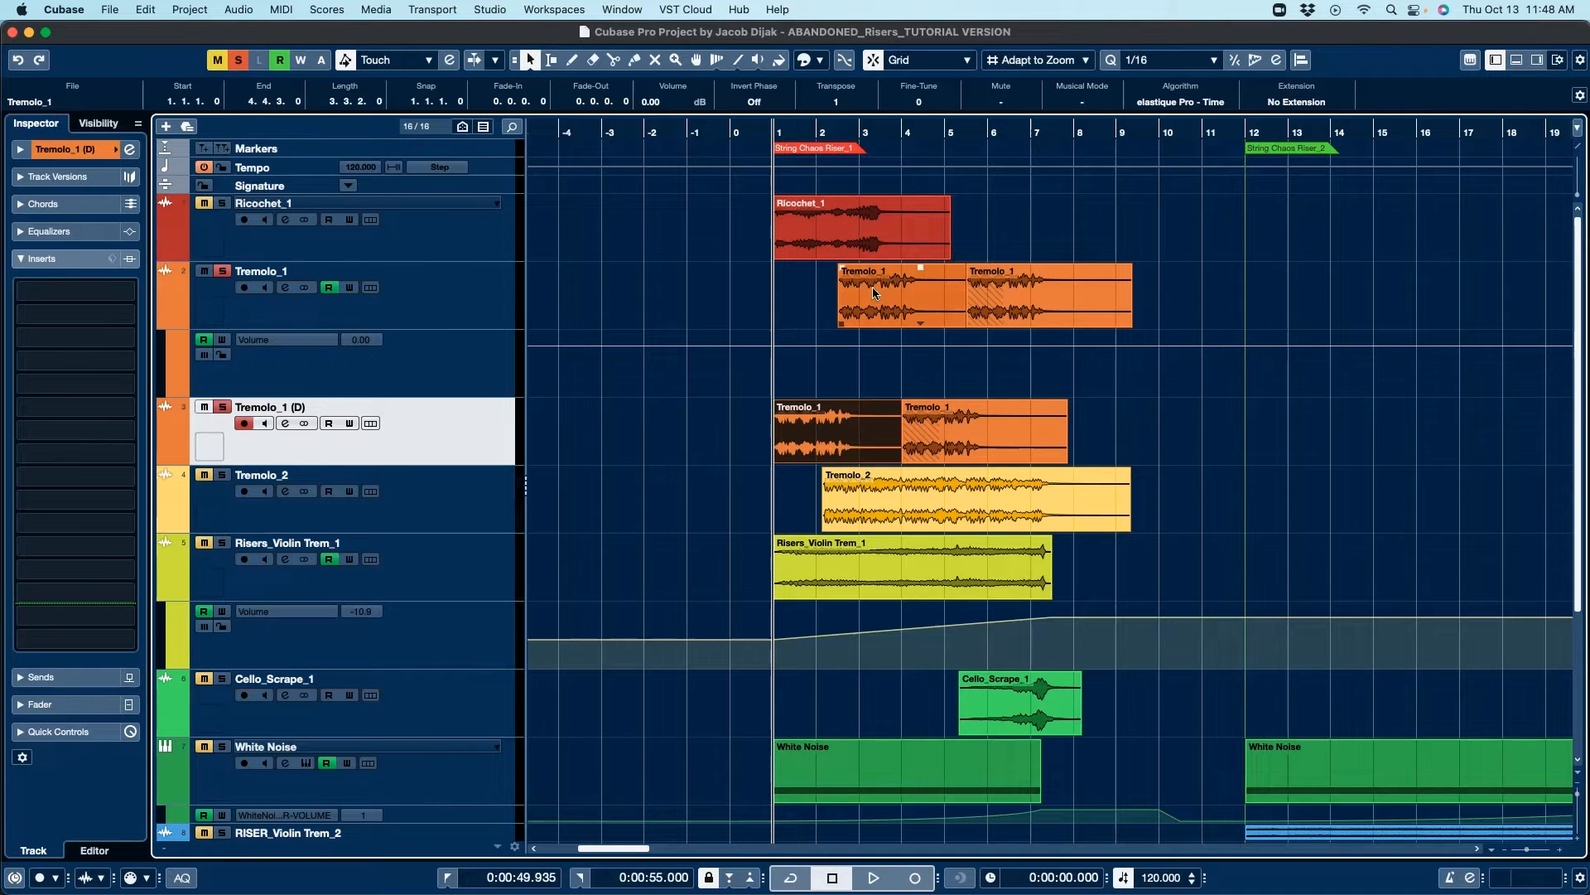
pyautogui.moveTo(391, 406); pyautogui.dragTo(396, 296)
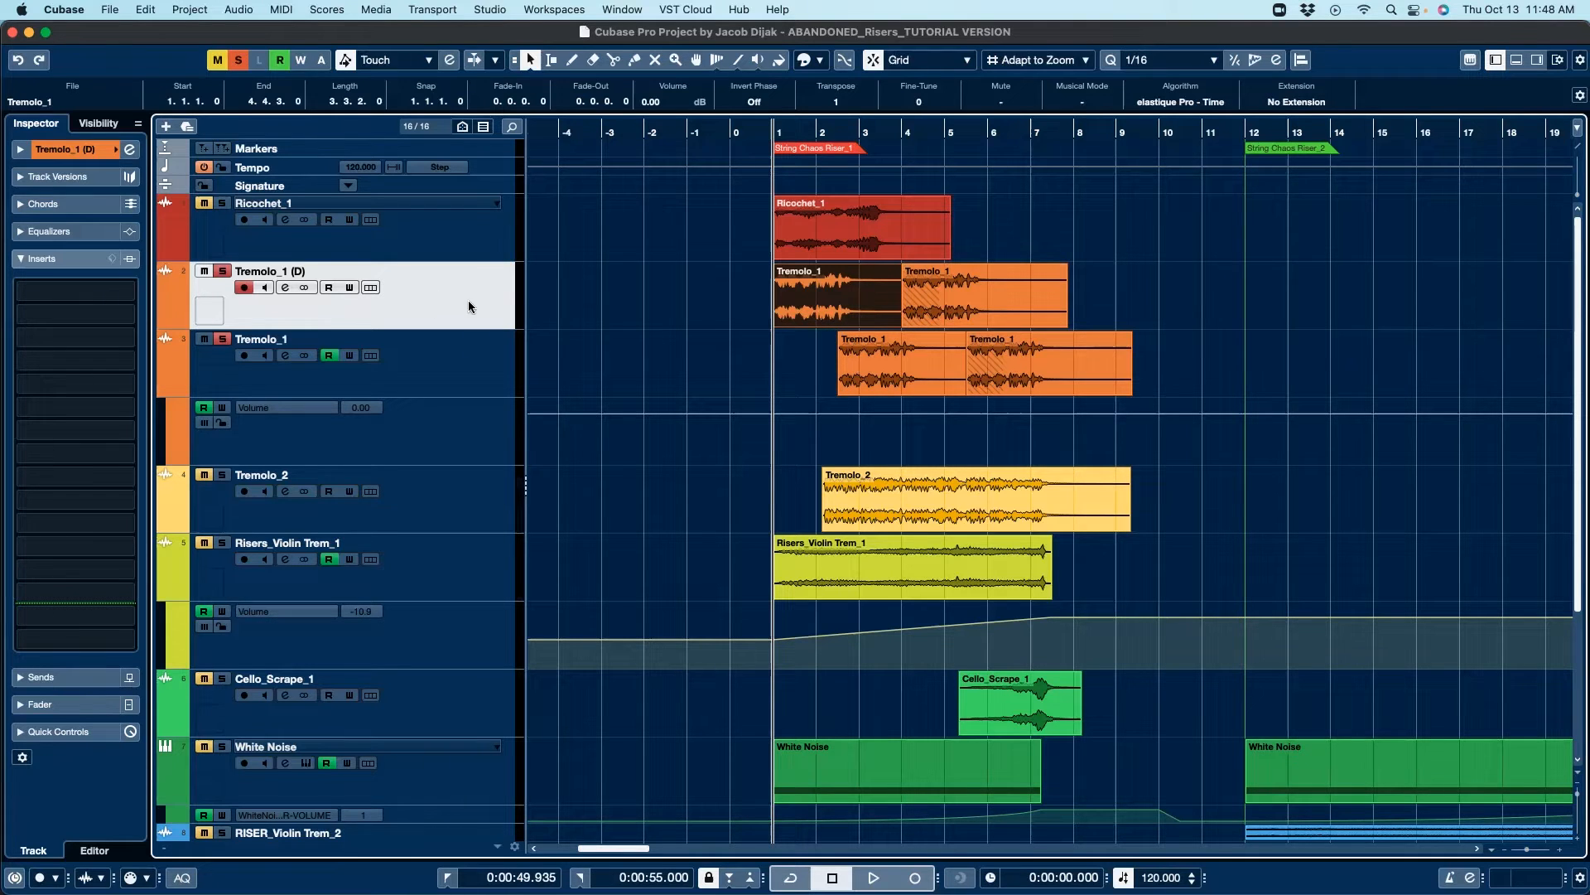
# Step: Select the Tremolo_1 track and play back its events
pyautogui.click(809, 336)
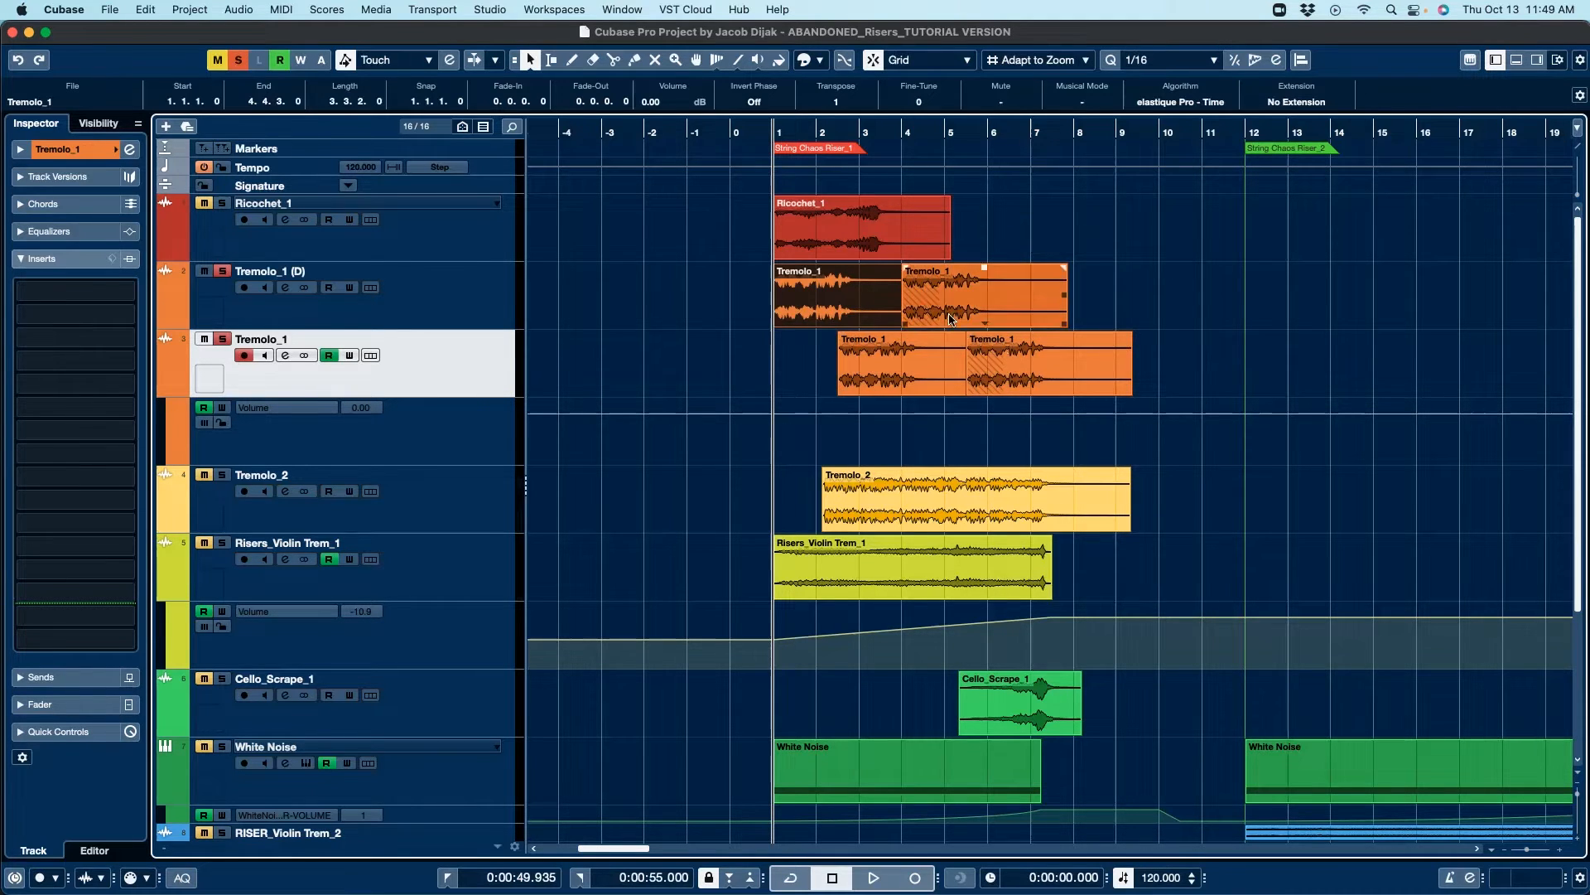
pyautogui.press('space')
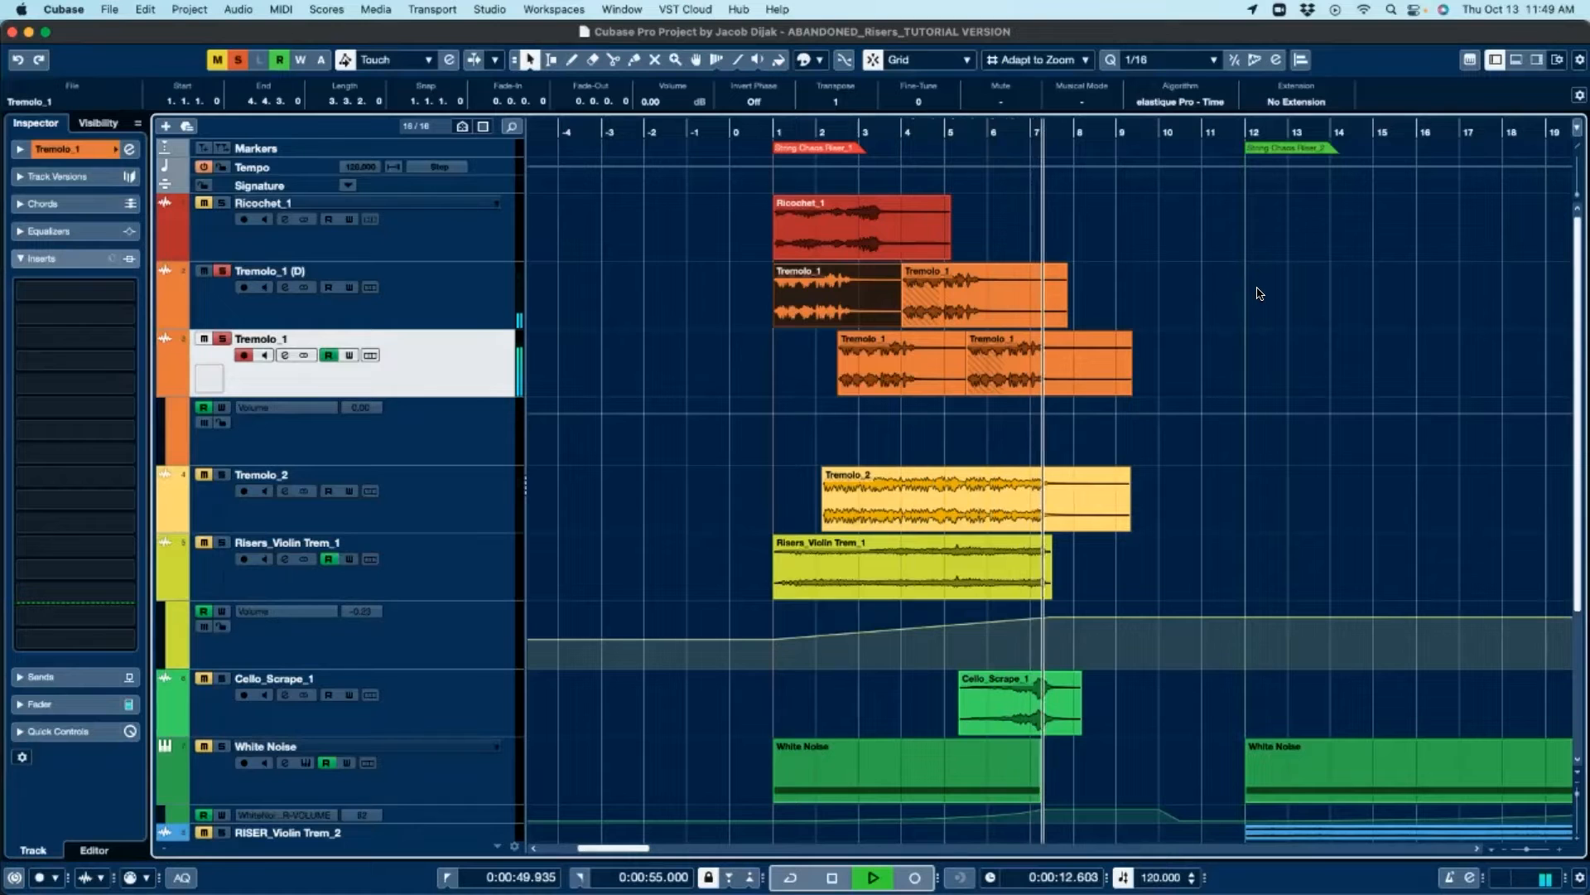
pyautogui.press('space')
# Step: Clear the solos on both Tremolo tracks and solo the Ricochet_1 track
pyautogui.click(221, 271)
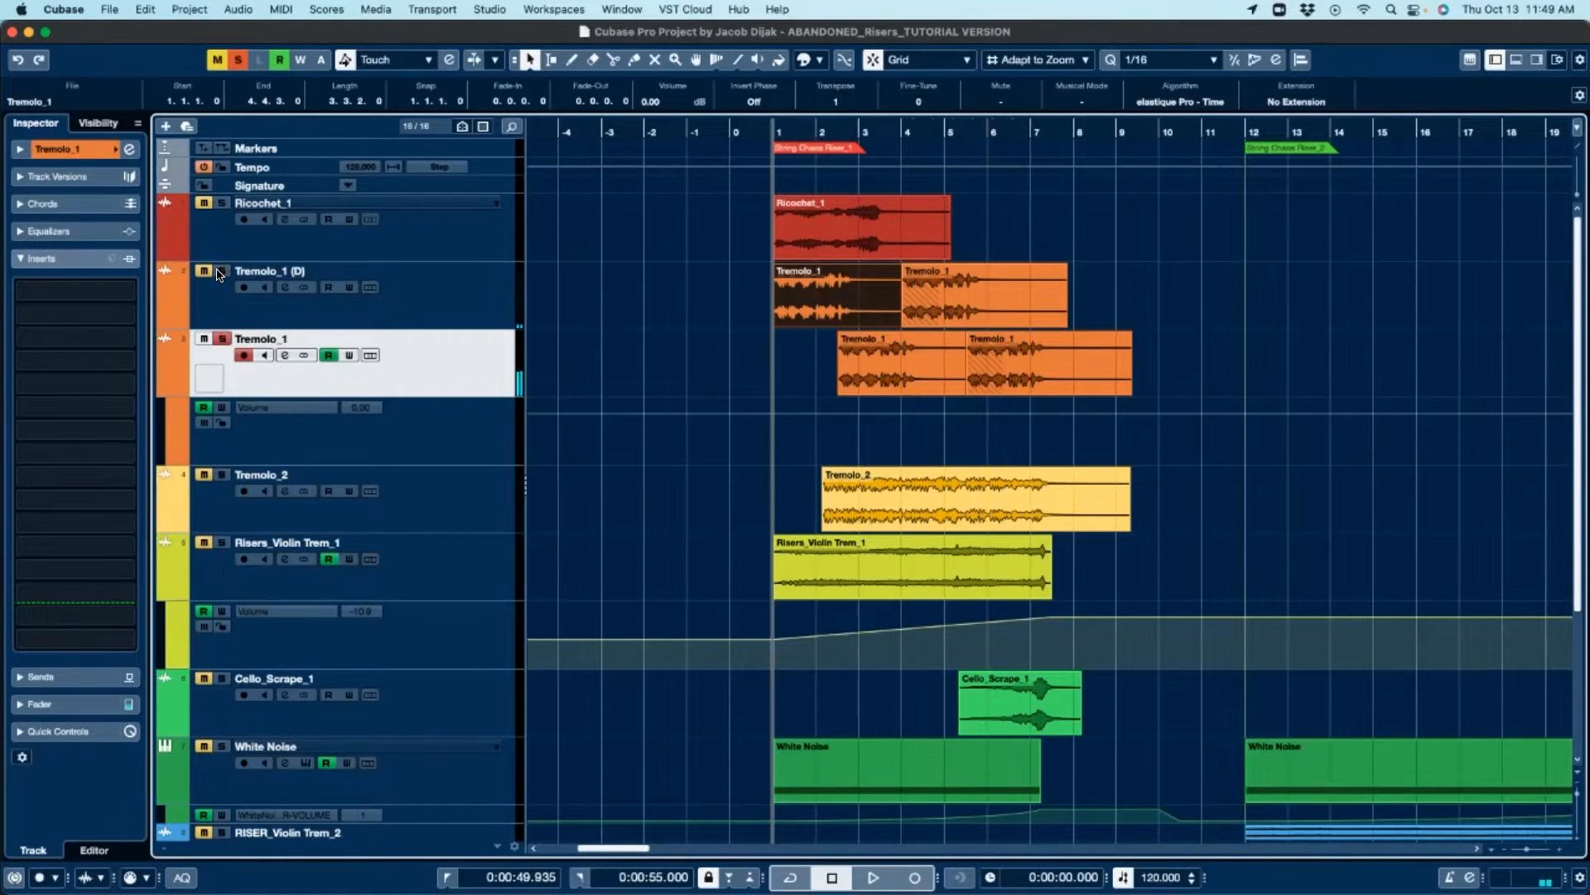
pyautogui.click(221, 338)
pyautogui.click(221, 203)
# Step: Select the Ricochet_1 event, play it back, and unsolo the Ricochet_1 track
pyautogui.click(814, 228)
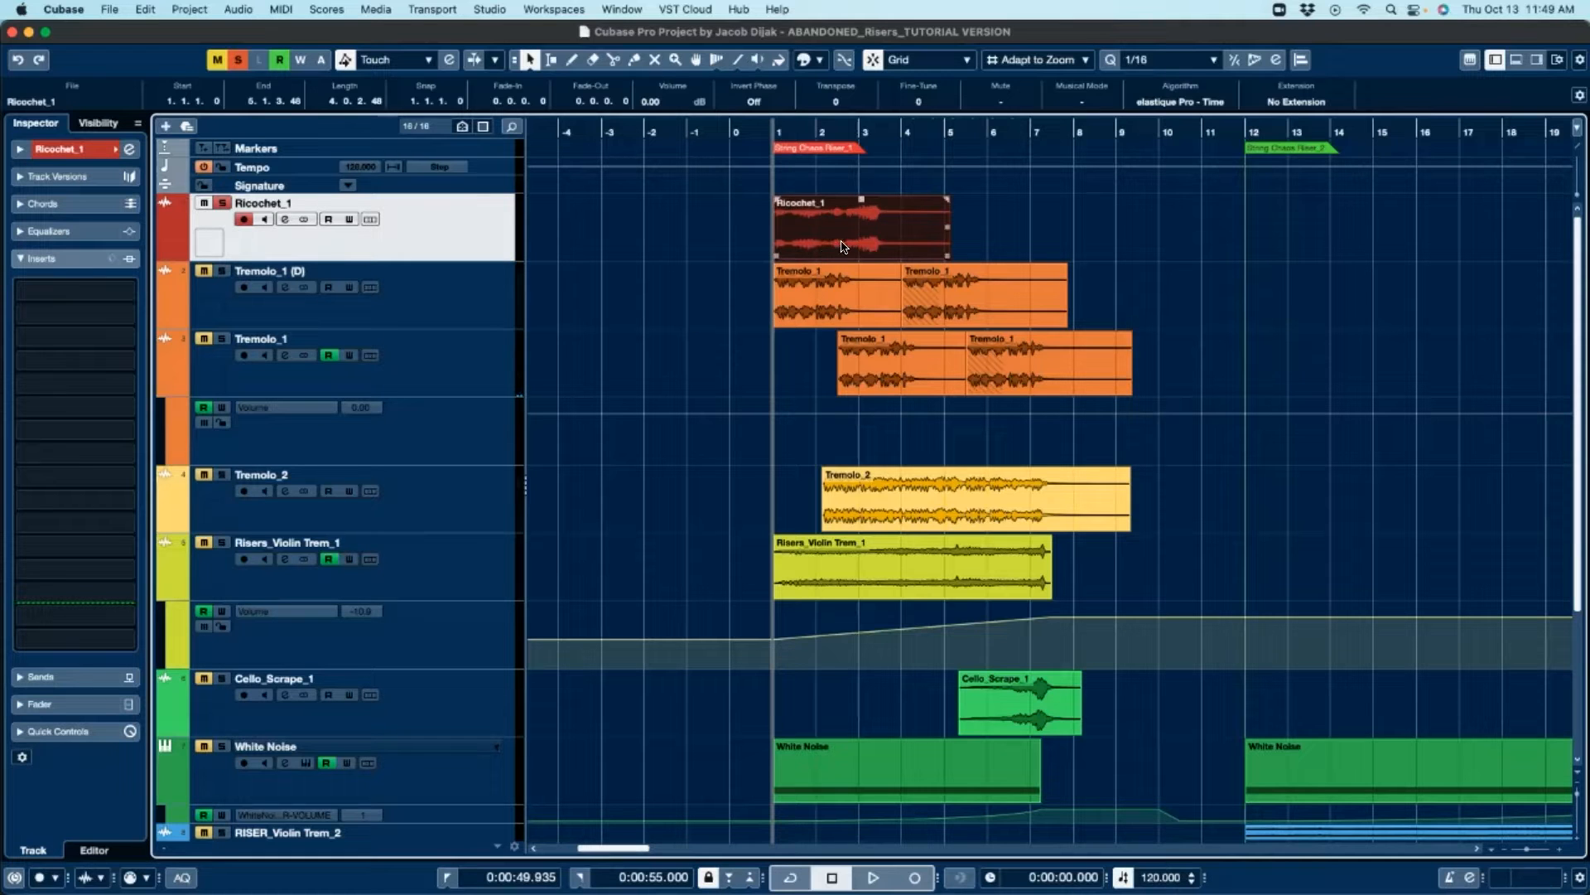
pyautogui.press('space')
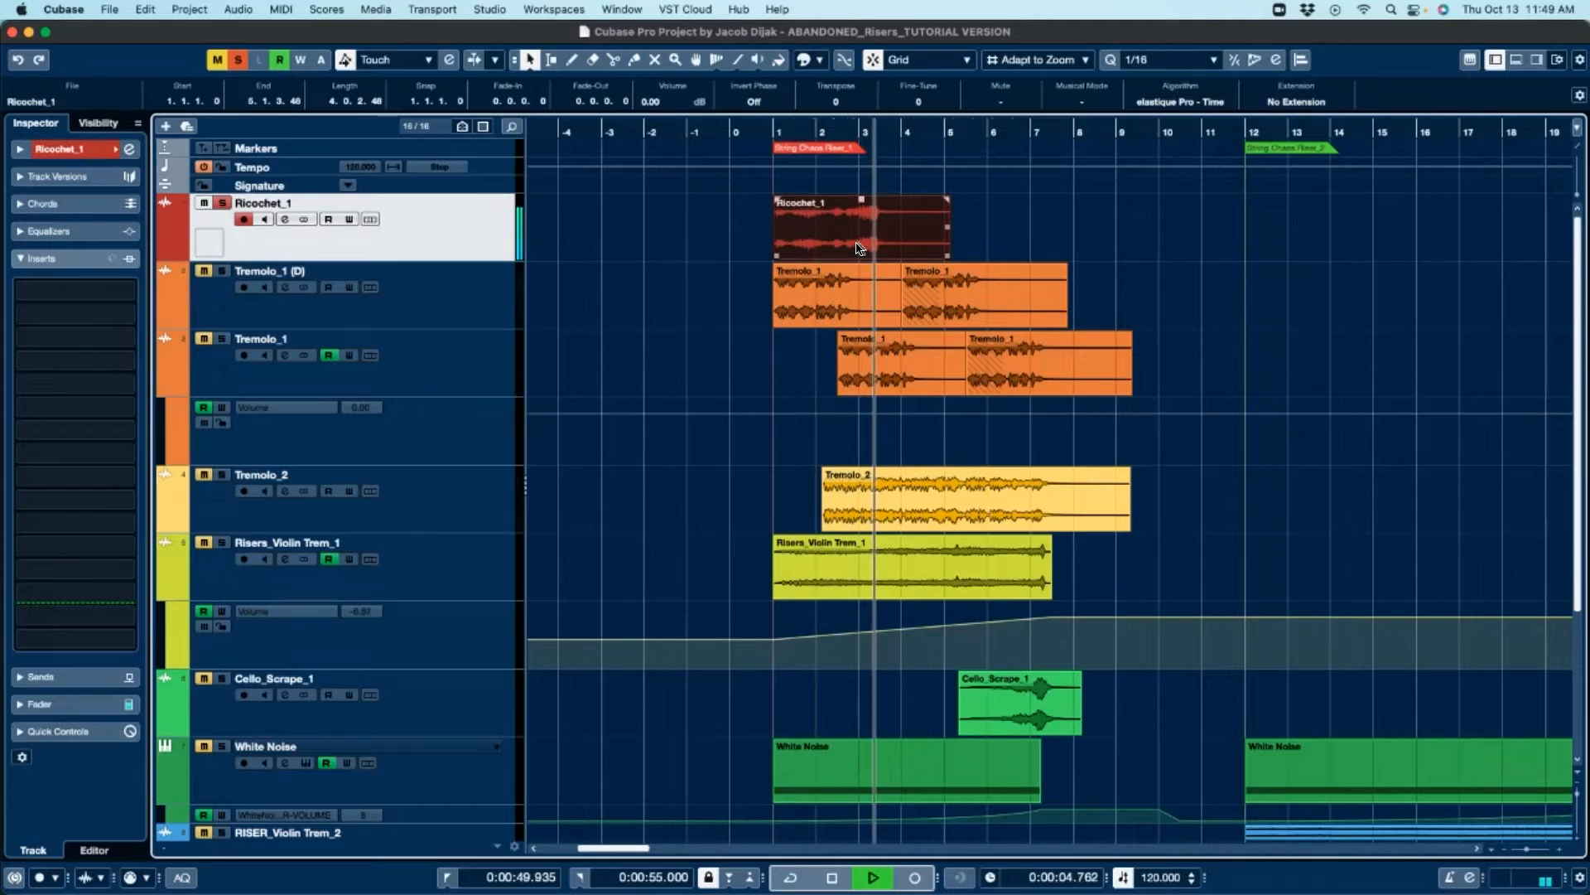
pyautogui.press('space')
pyautogui.click(982, 333)
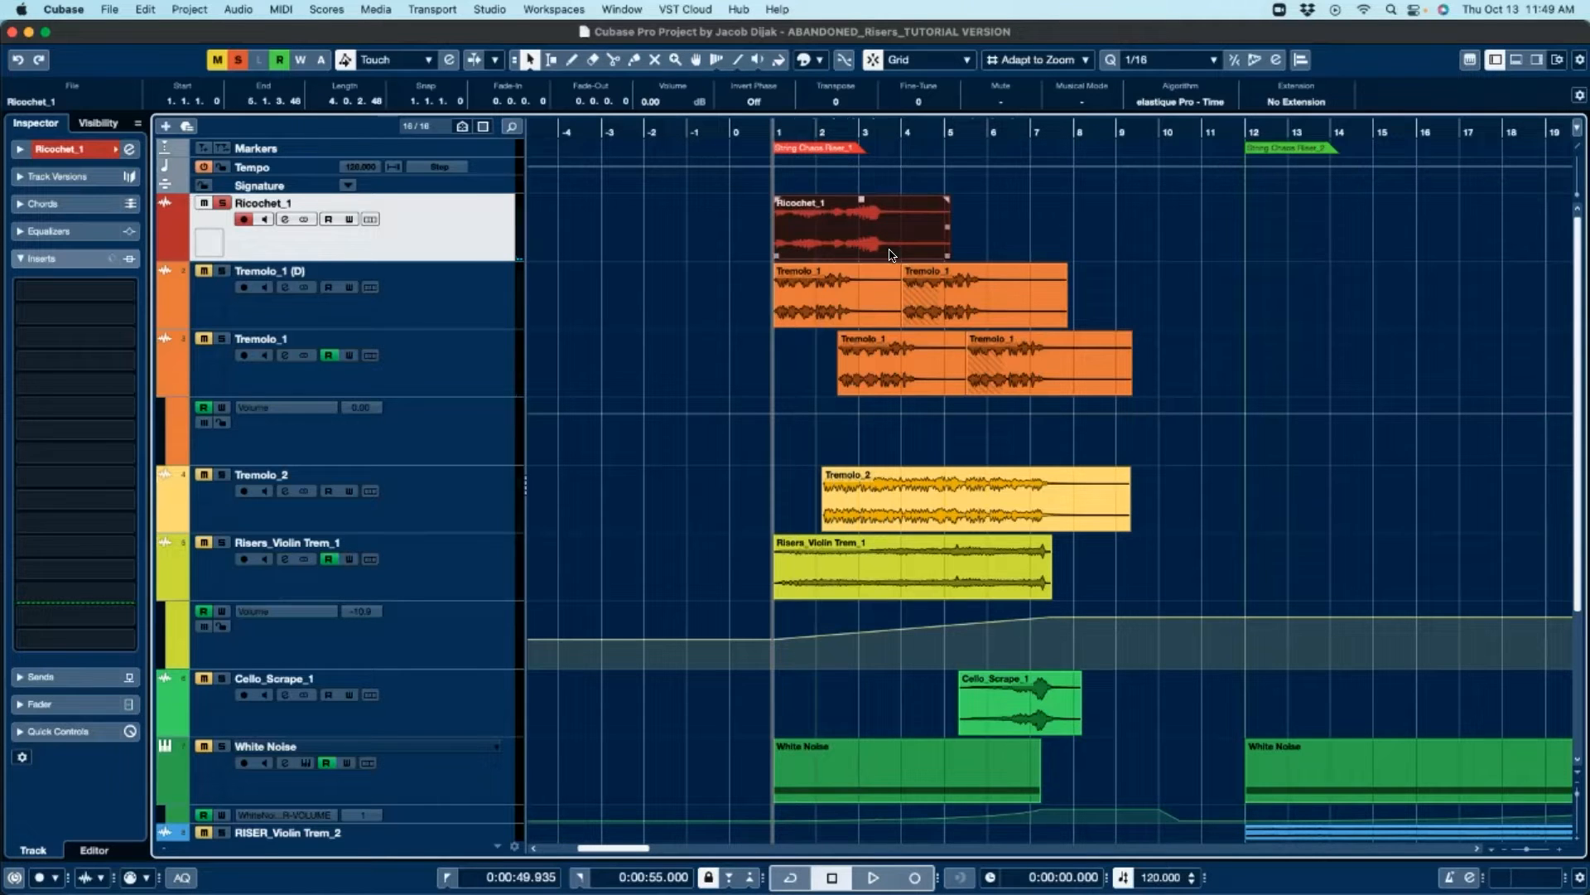
pyautogui.click(219, 204)
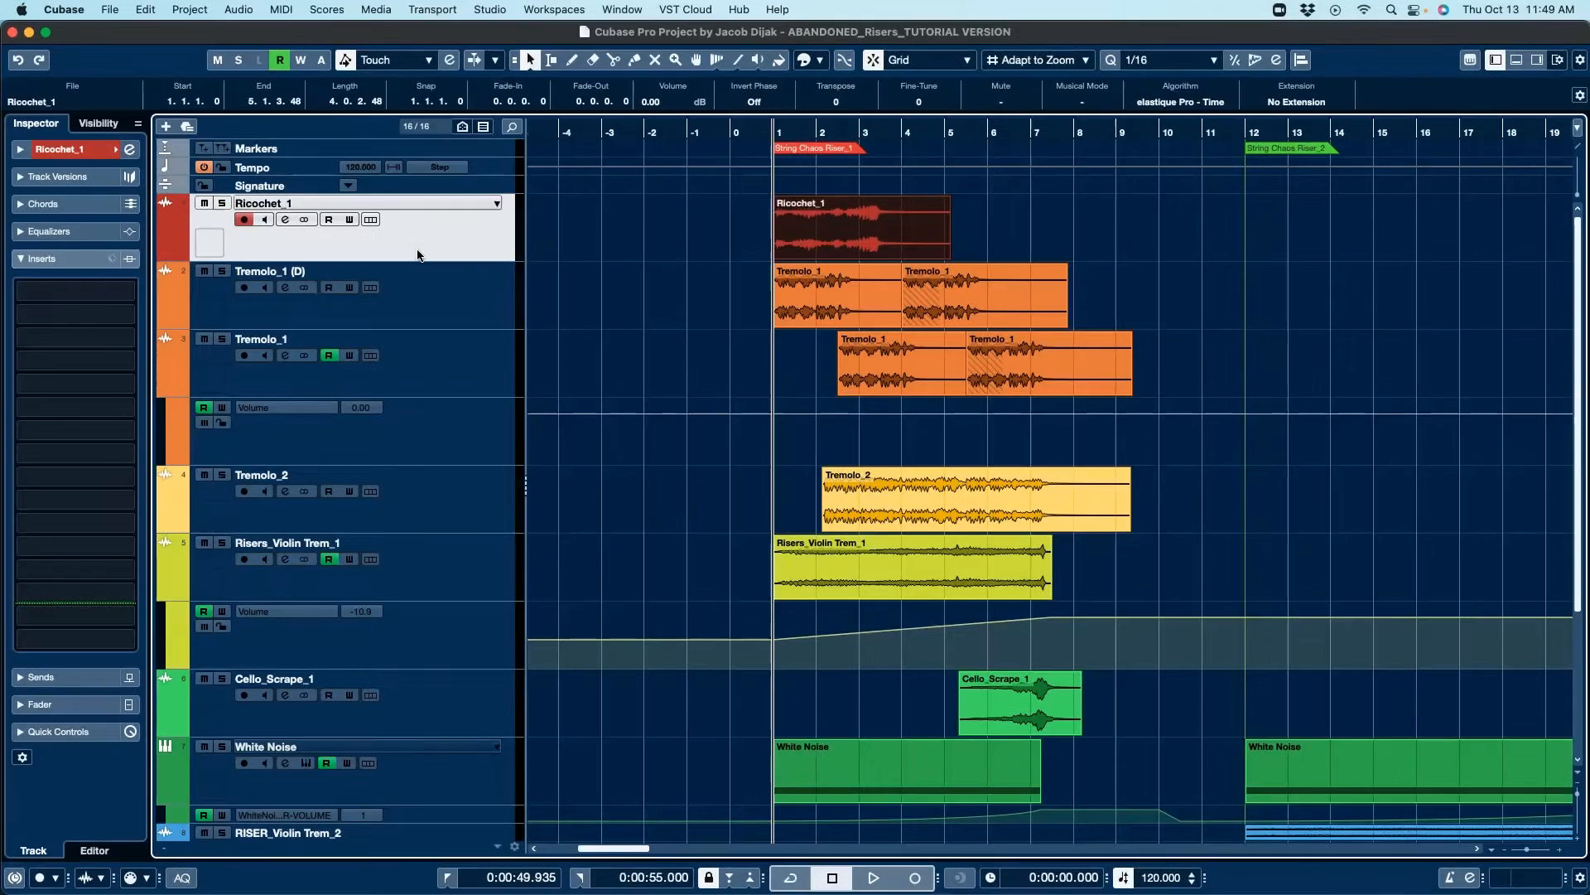
pyautogui.scroll(-2, 808, 218)
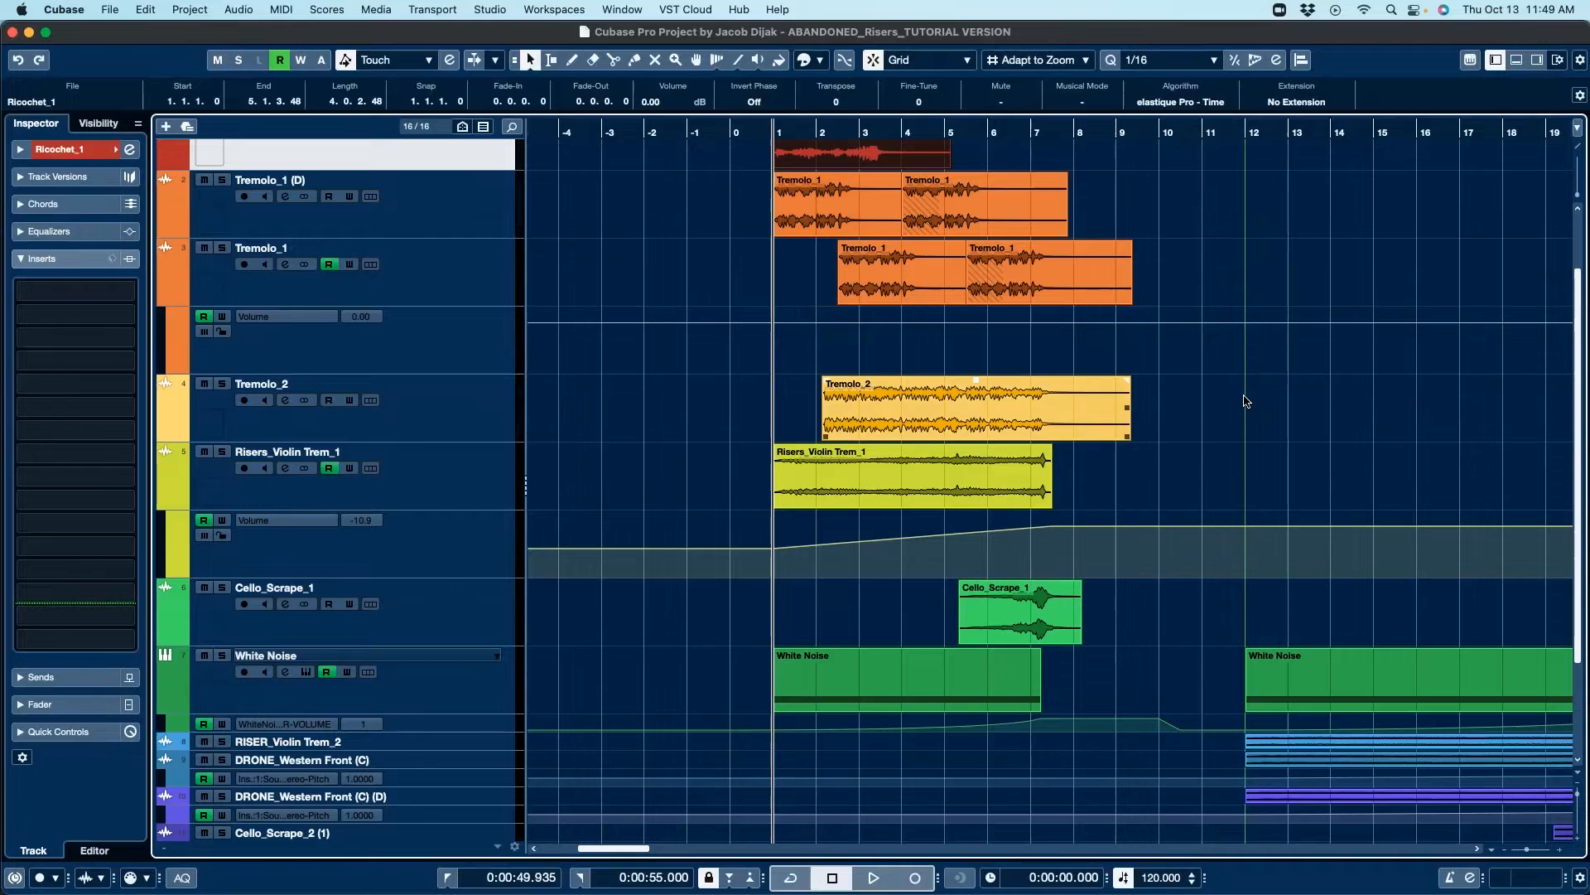
pyautogui.scroll(2, 1127, 397)
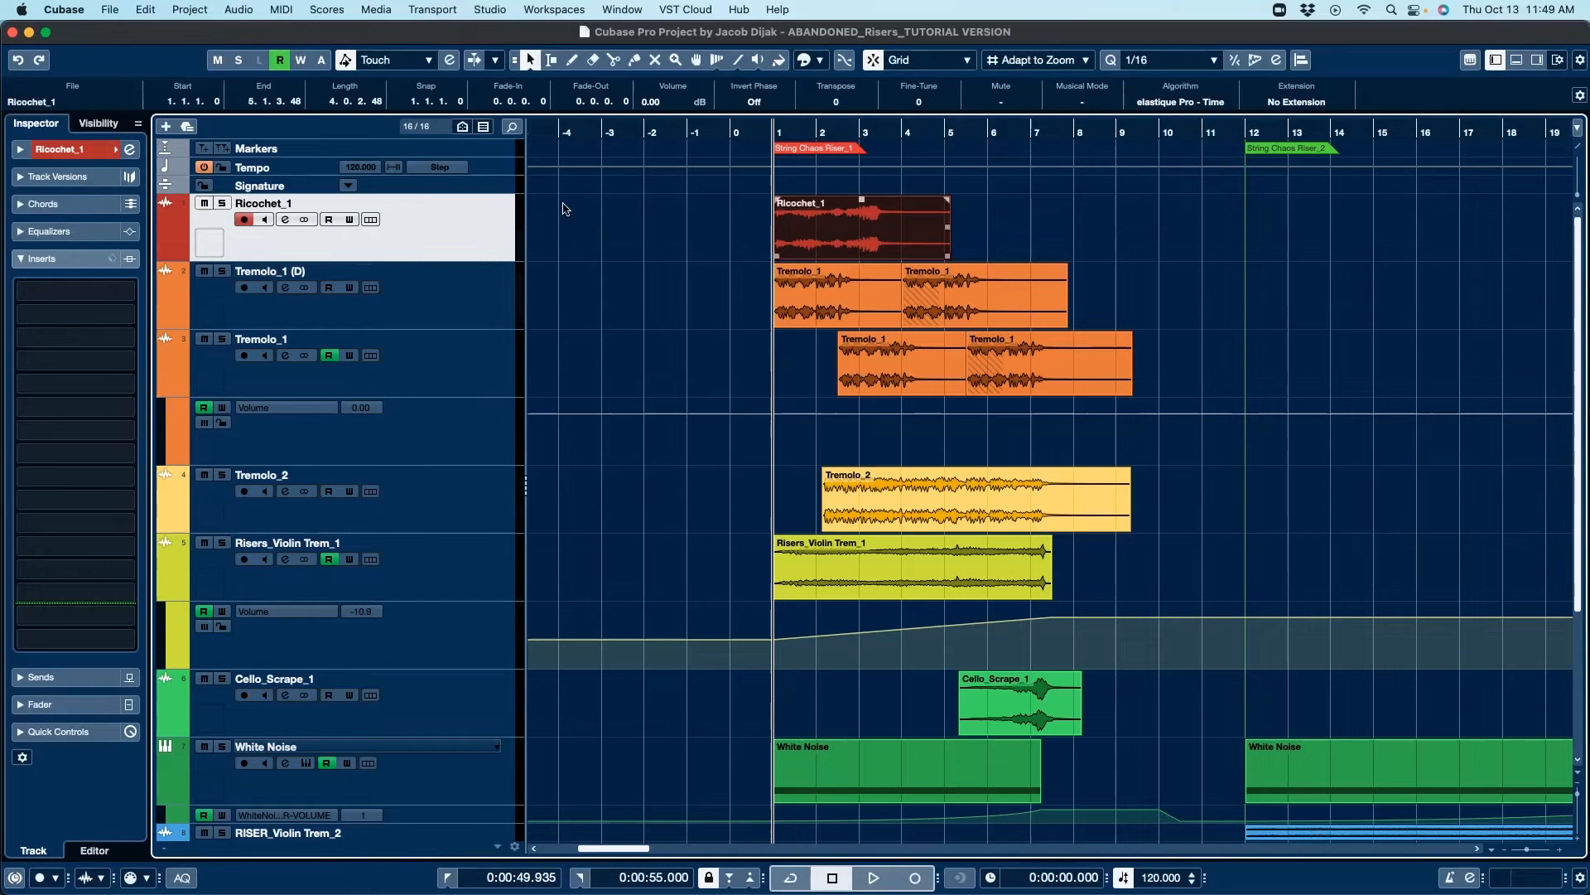
# Step: Select the events from Ricochet_1 down to Risers_Violin Trem_1, zoom to them and solo those tracks
pyautogui.moveTo(1133, 210); pyautogui.dragTo(787, 541)
pyautogui.press('z')
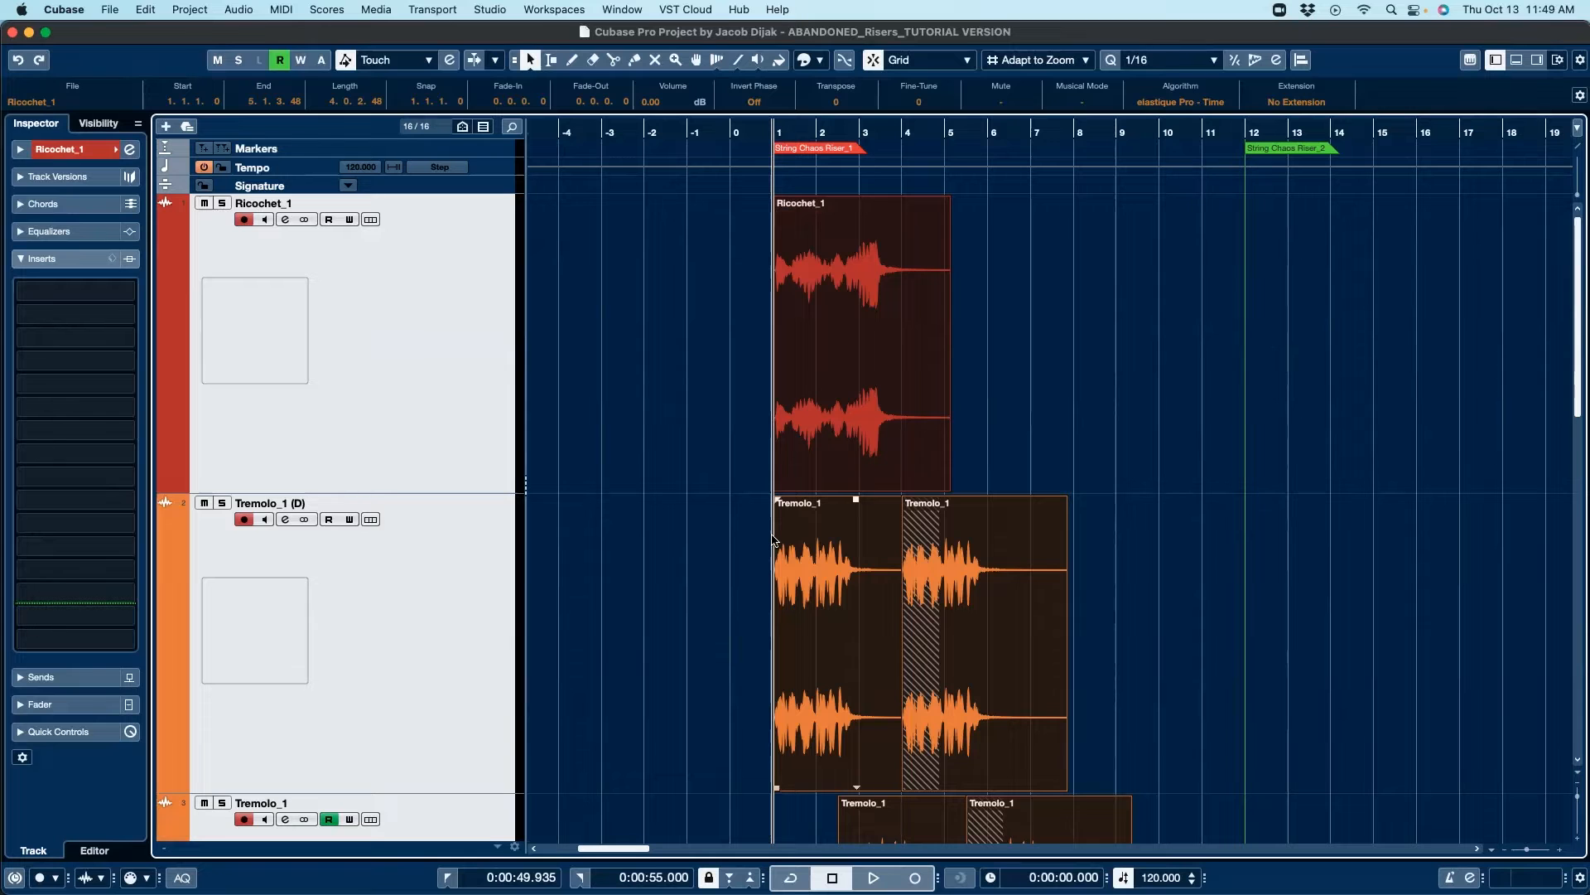
pyautogui.press('s')
# Step: Play back the soloed layers while following them down the arrangement, then stop playback
pyautogui.press('space')
pyautogui.scroll(-10, 1098, 369)
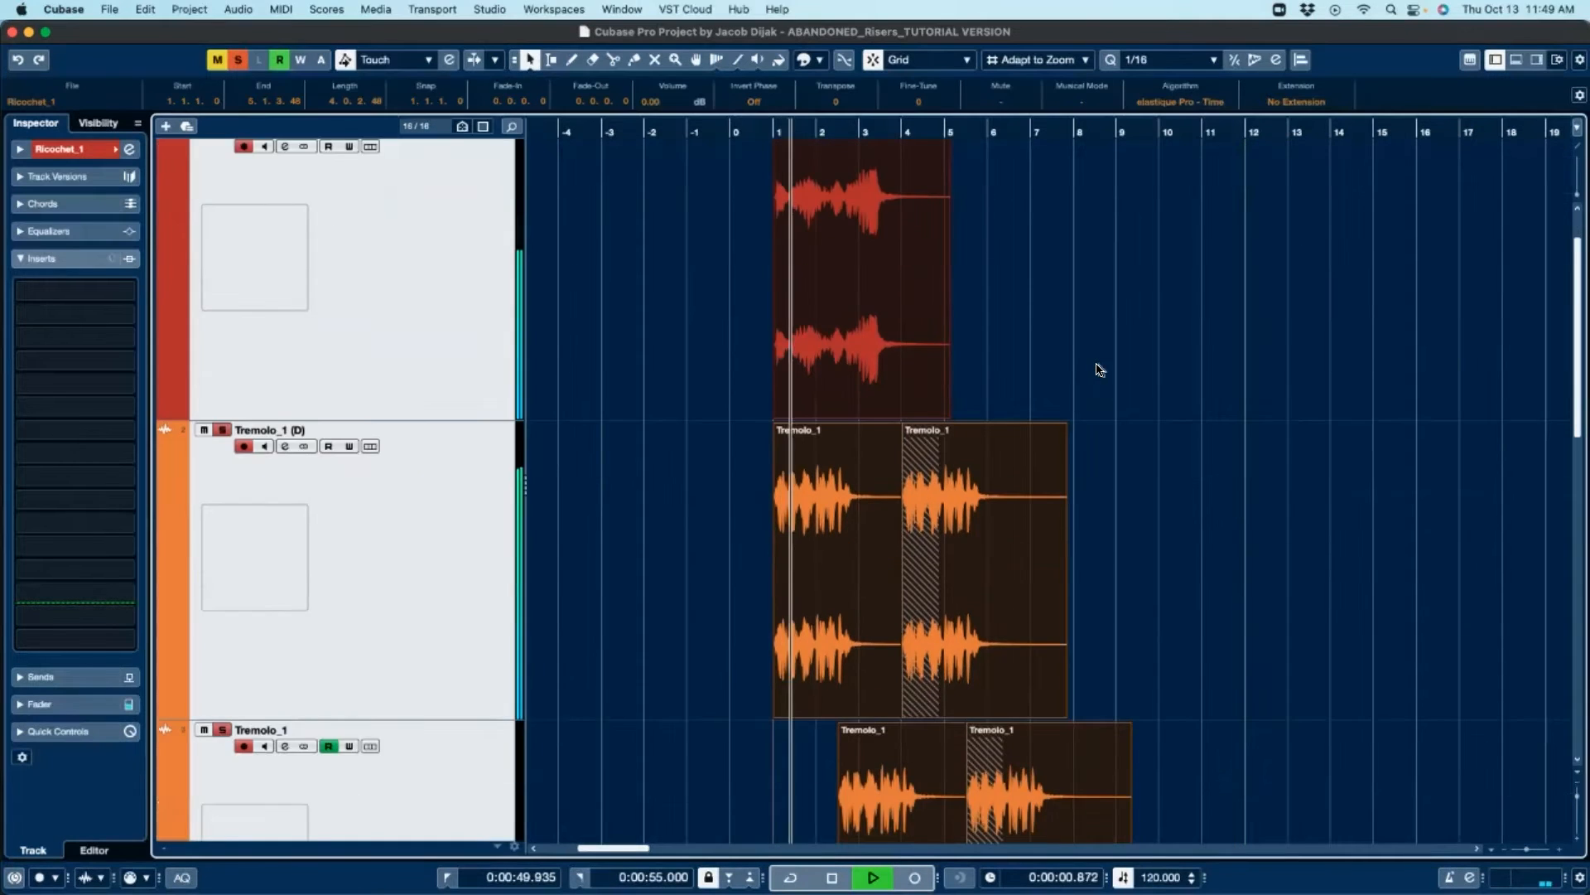
pyautogui.scroll(-6, 1141, 359)
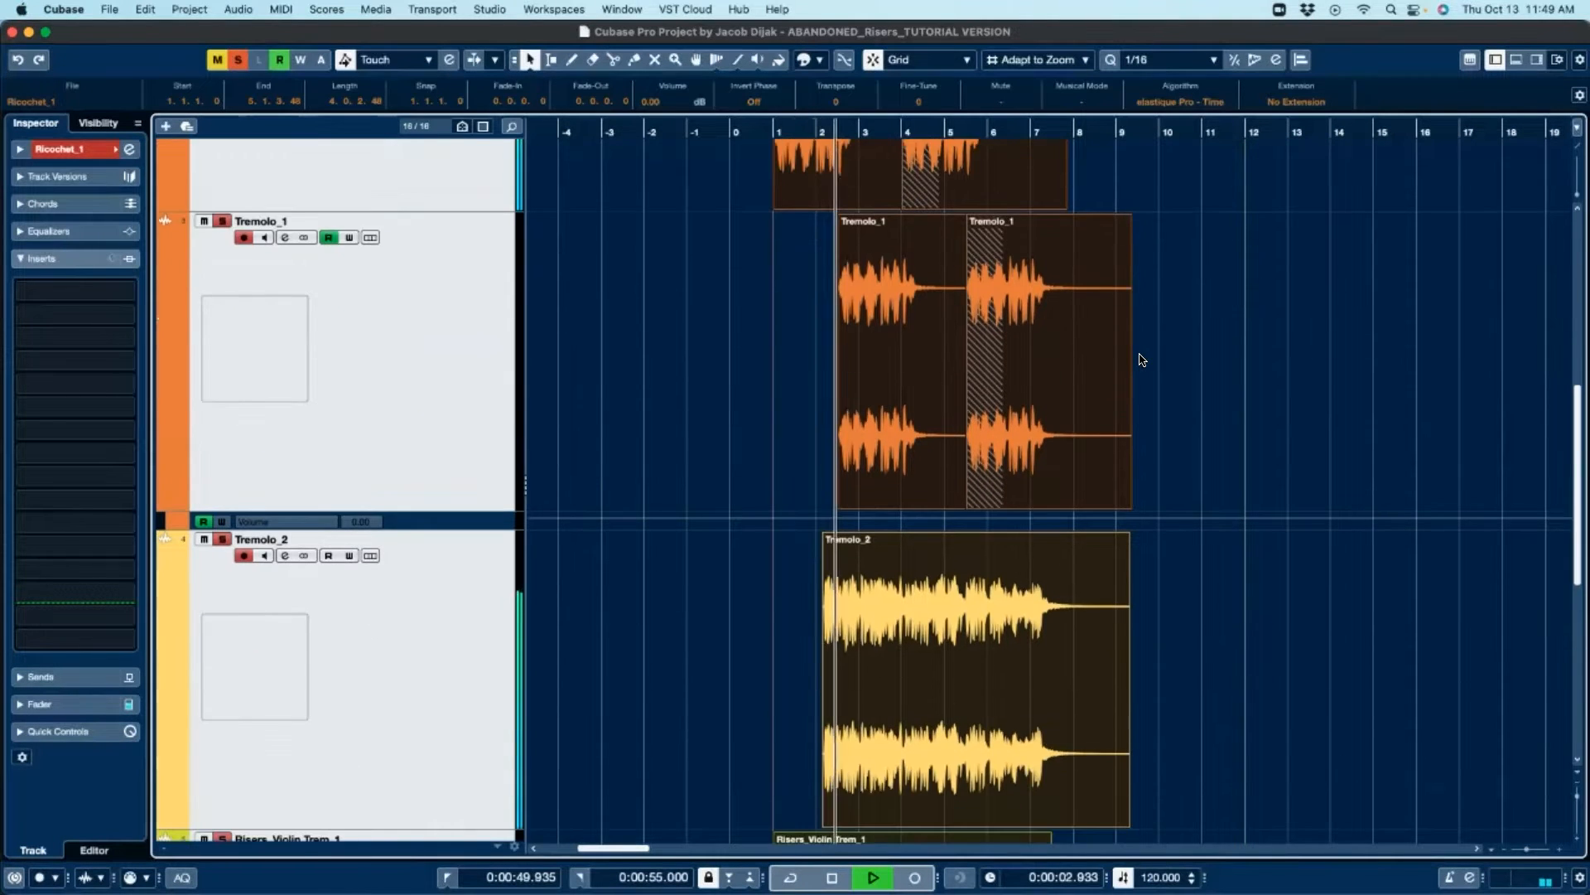
pyautogui.scroll(-5, 1142, 359)
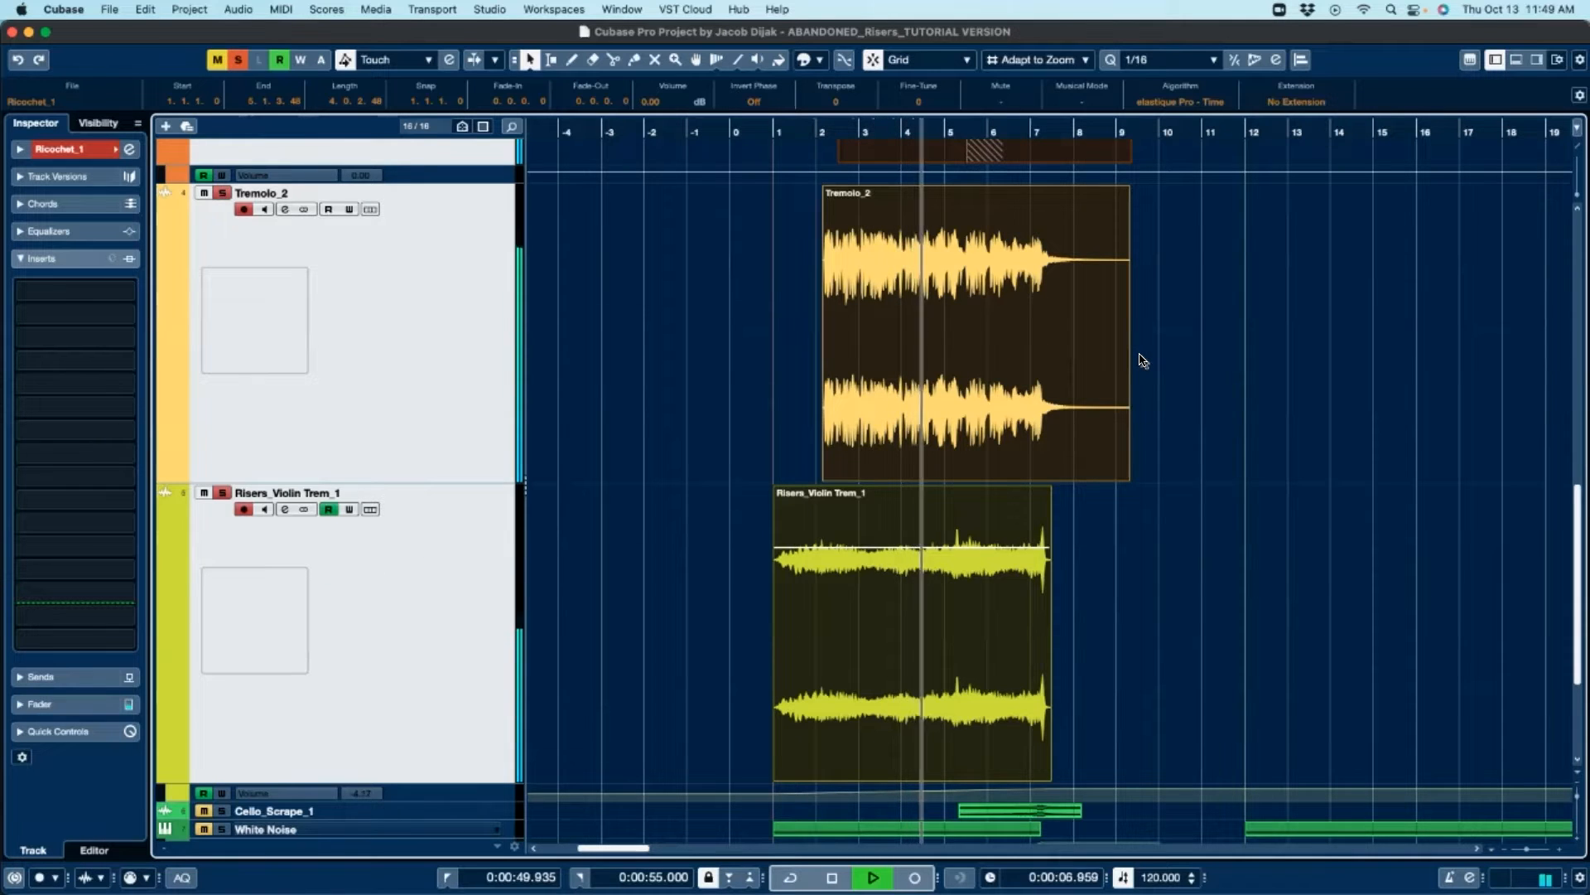
pyautogui.scroll(-3, 1141, 359)
pyautogui.scroll(-4, 1142, 359)
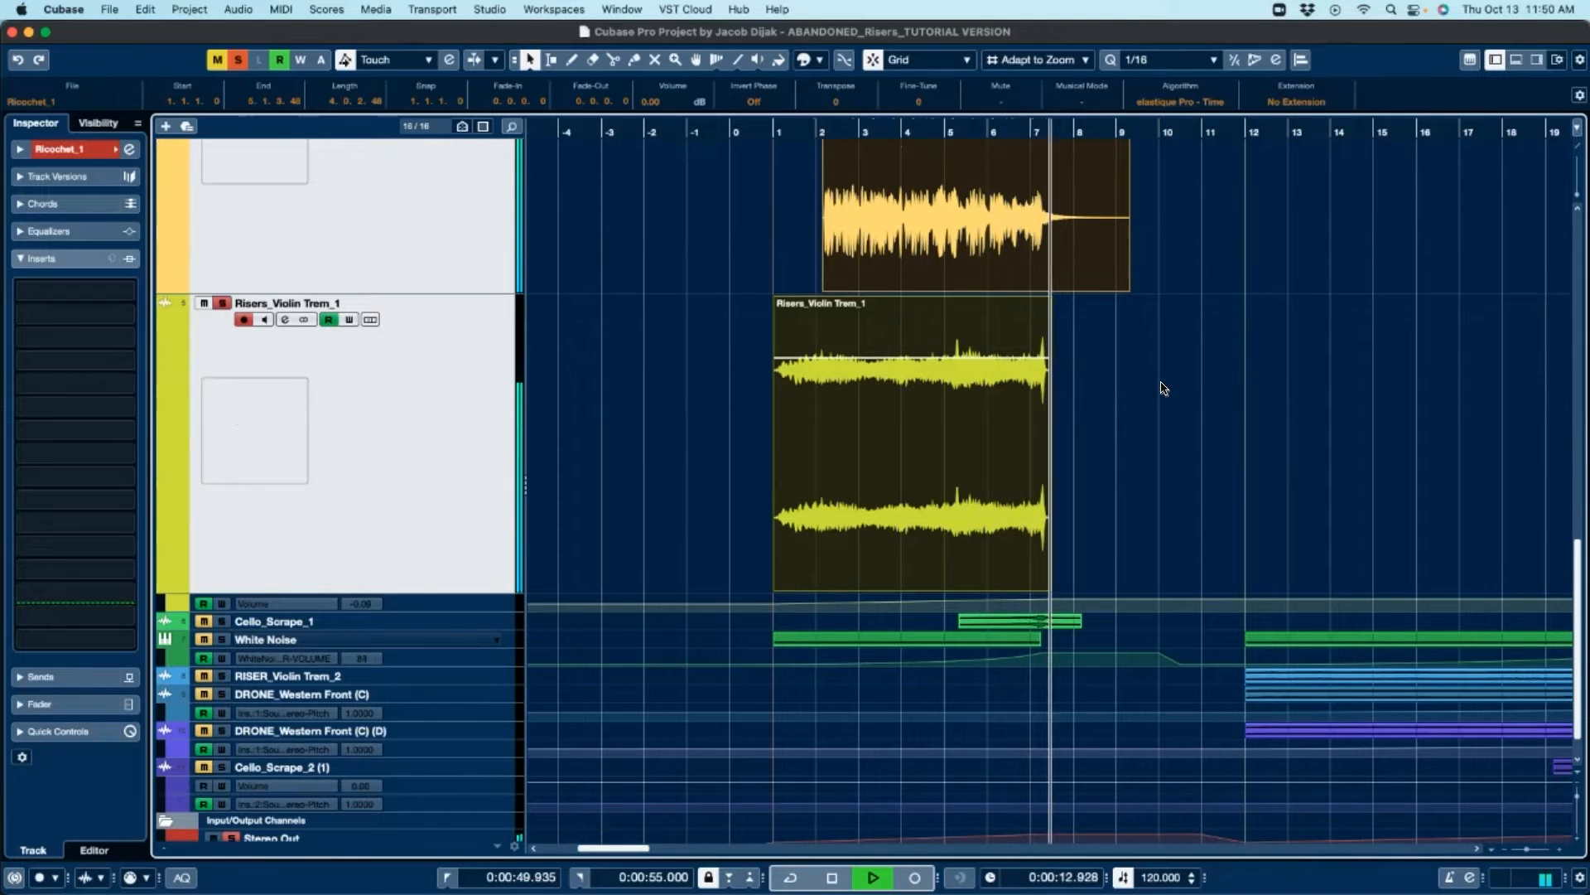
pyautogui.press('space')
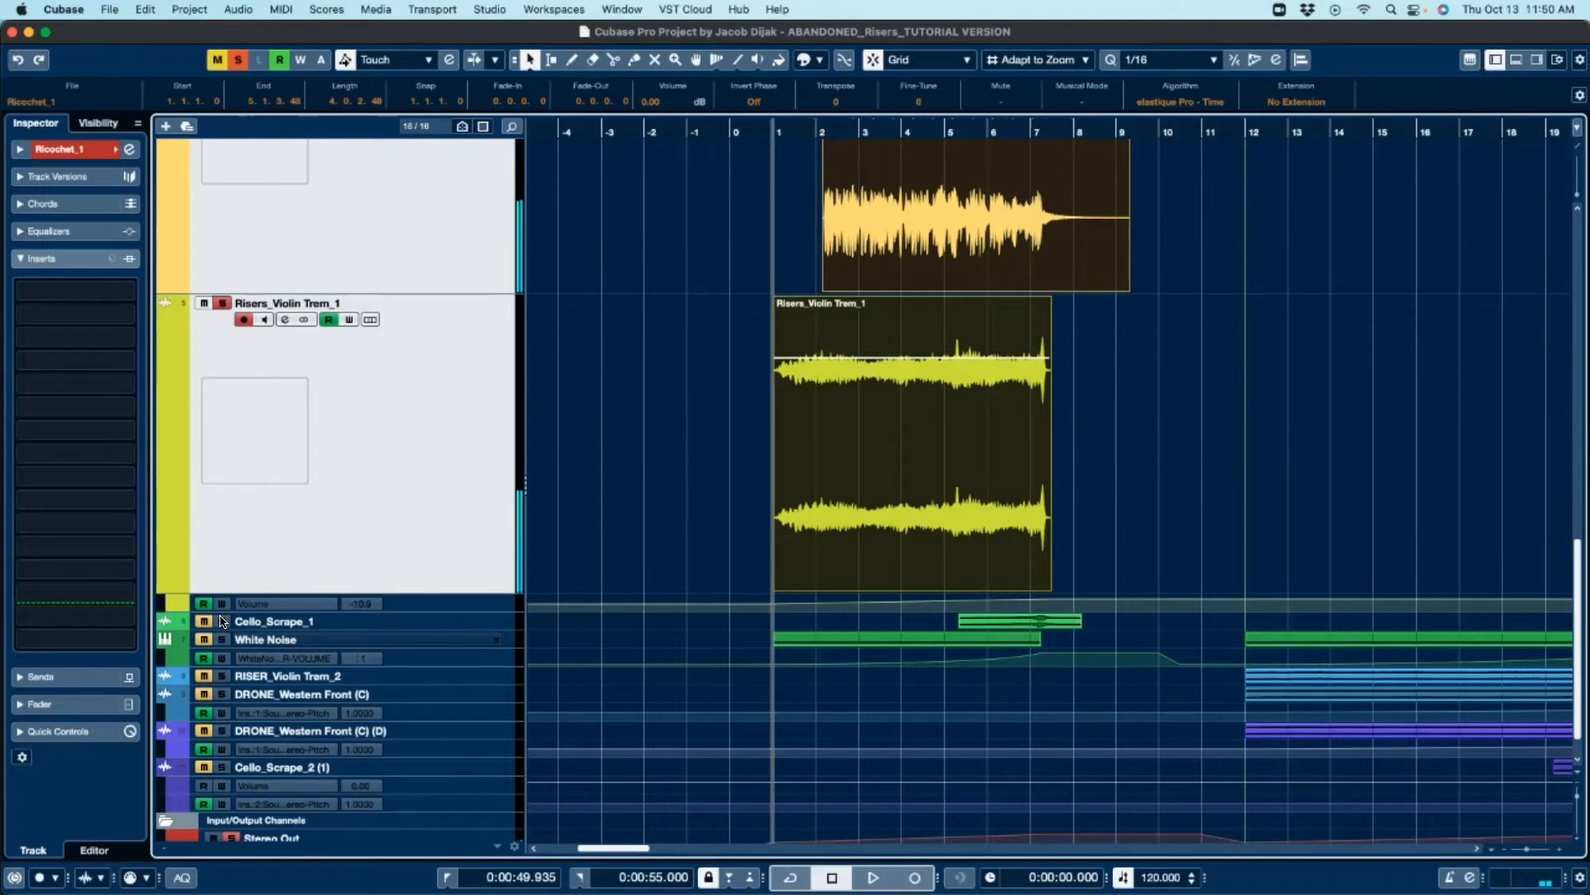
# Step: Solo the Cello_Scrape_1 track and enlarge its track height
pyautogui.click(221, 621)
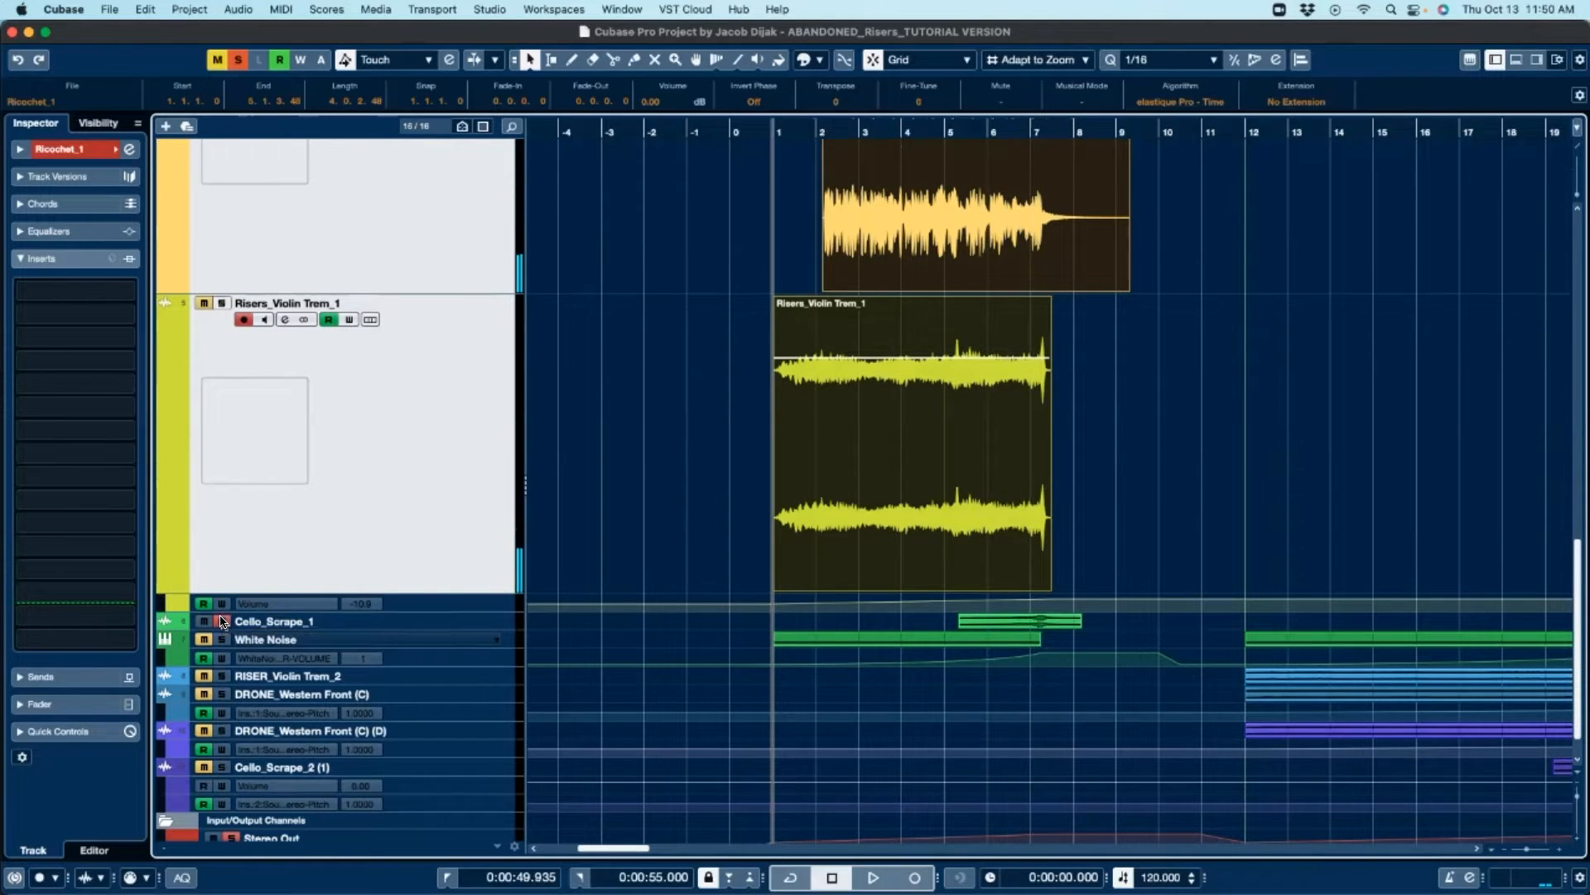
pyautogui.click(375, 627)
pyautogui.moveTo(375, 627); pyautogui.dragTo(377, 792)
pyautogui.scroll(-3, 640, 663)
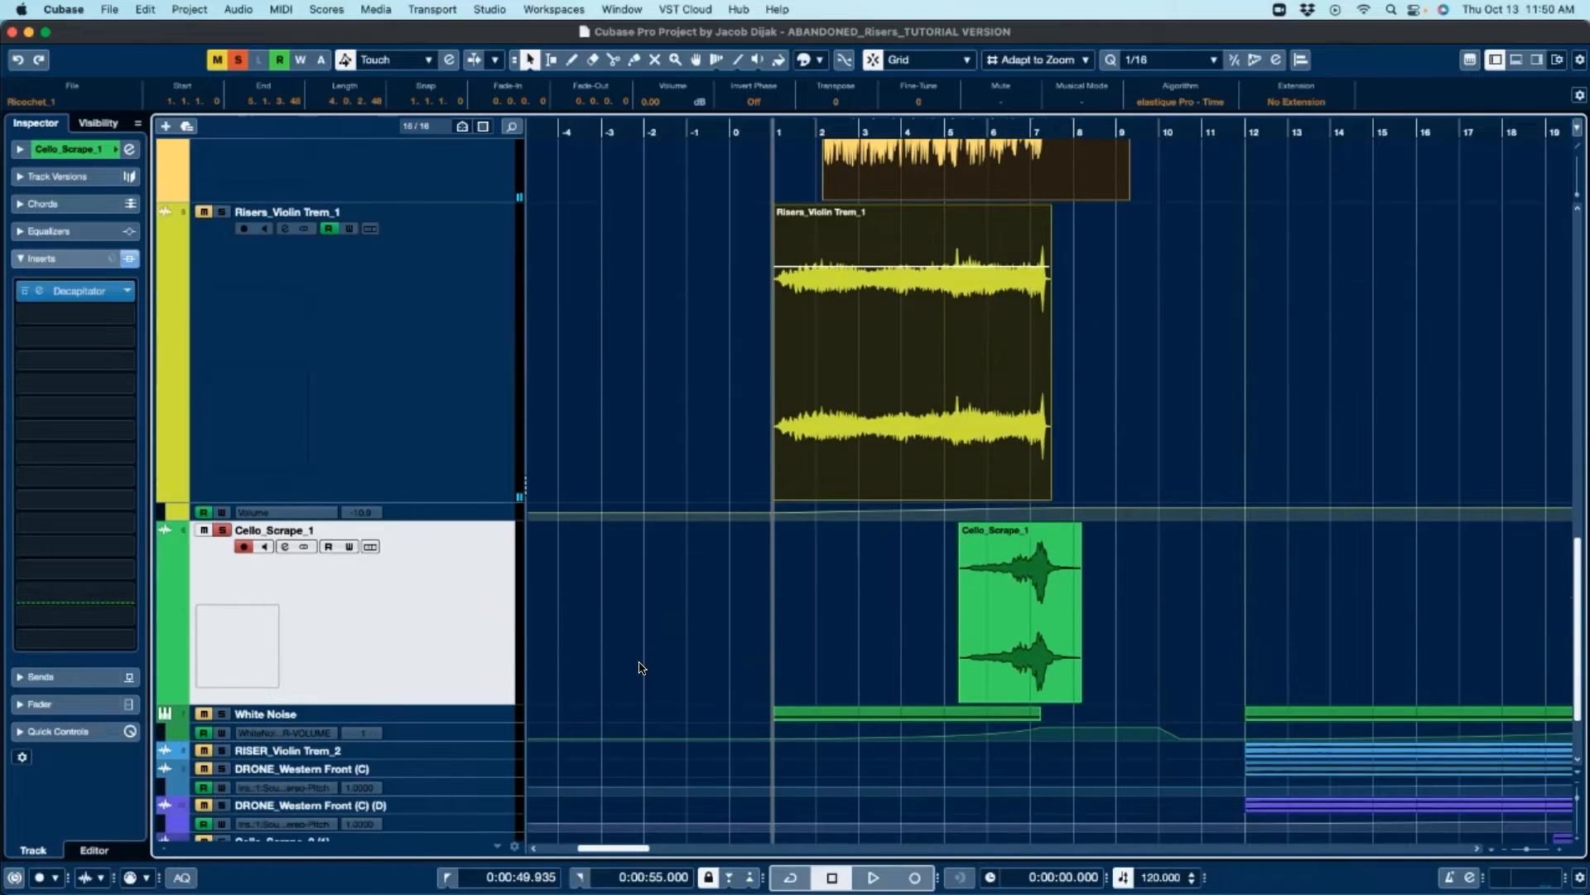
# Step: Select the Cello_Scrape_1 event and play back the selection
pyautogui.click(1023, 573)
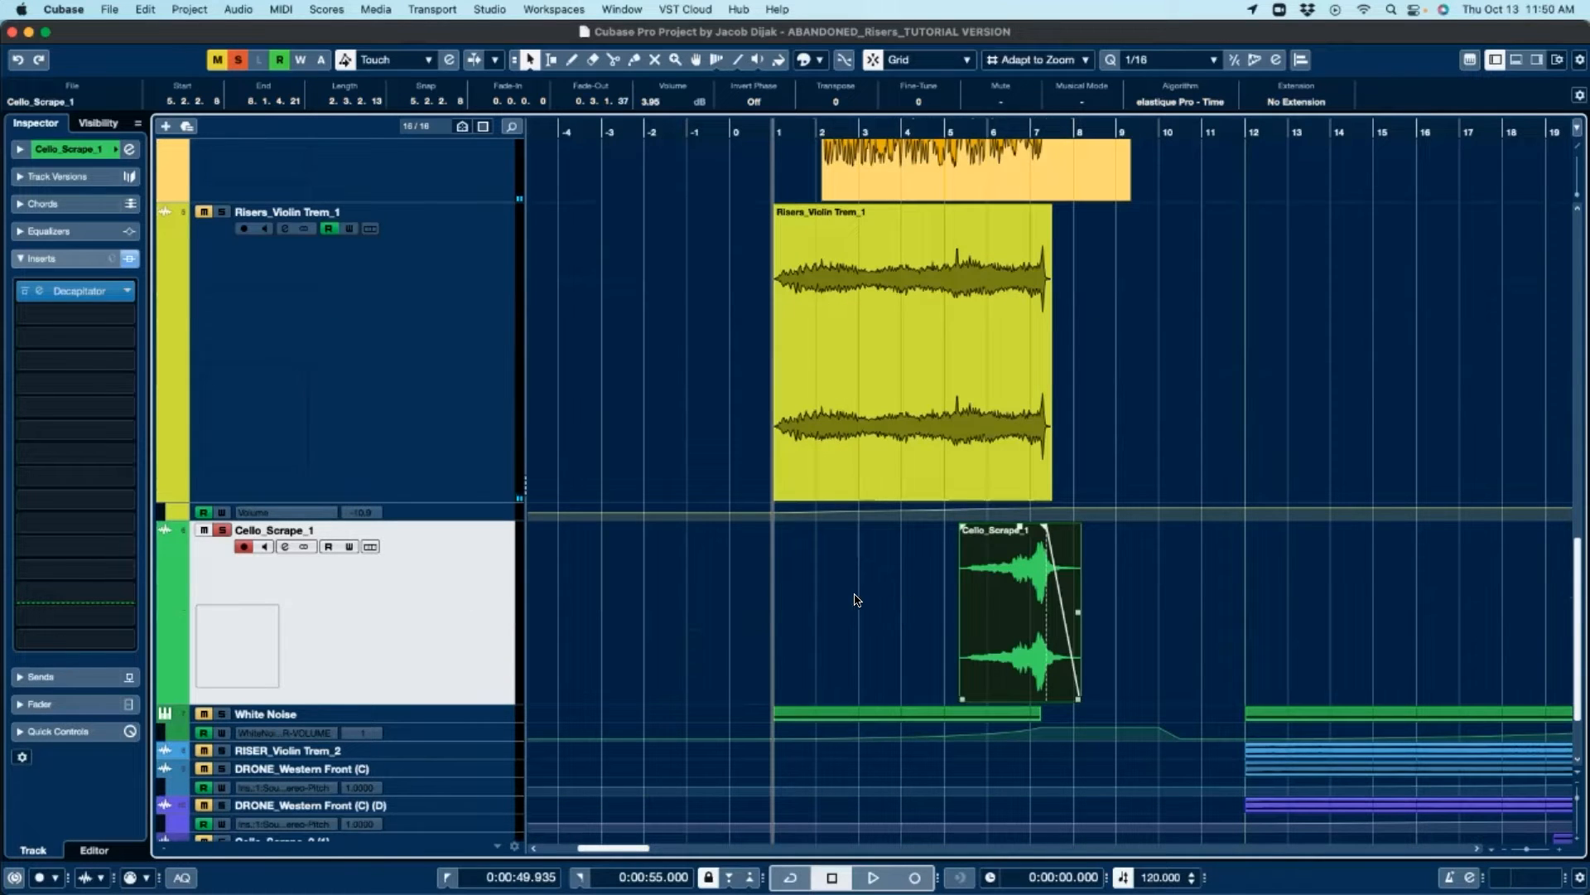
pyautogui.click(1111, 577)
pyautogui.click(1013, 612)
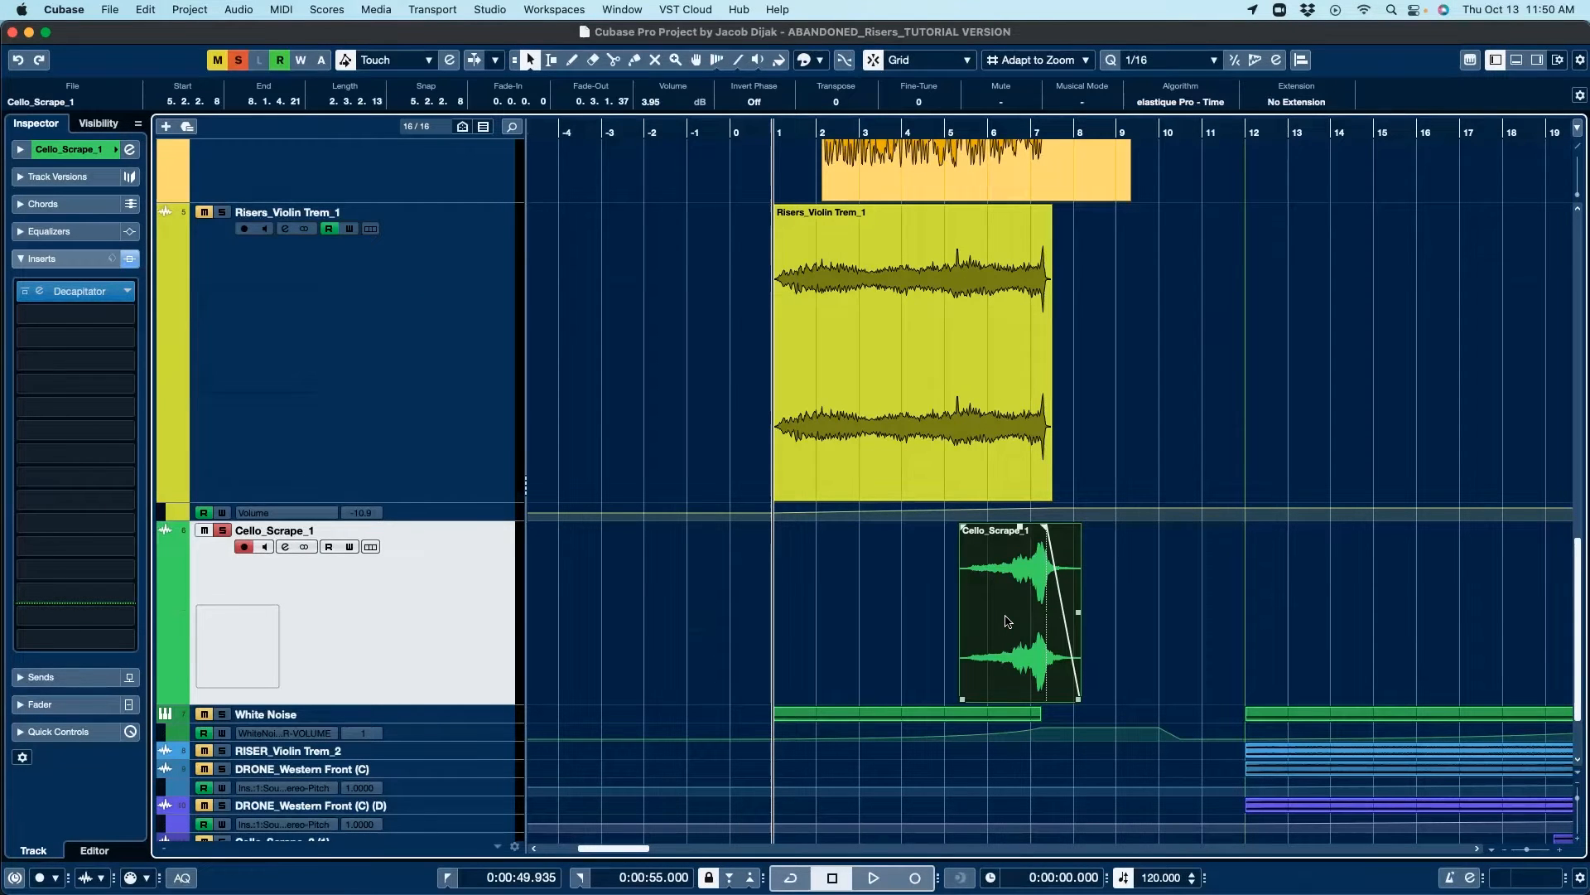
pyautogui.hotkey('alt', 'space')
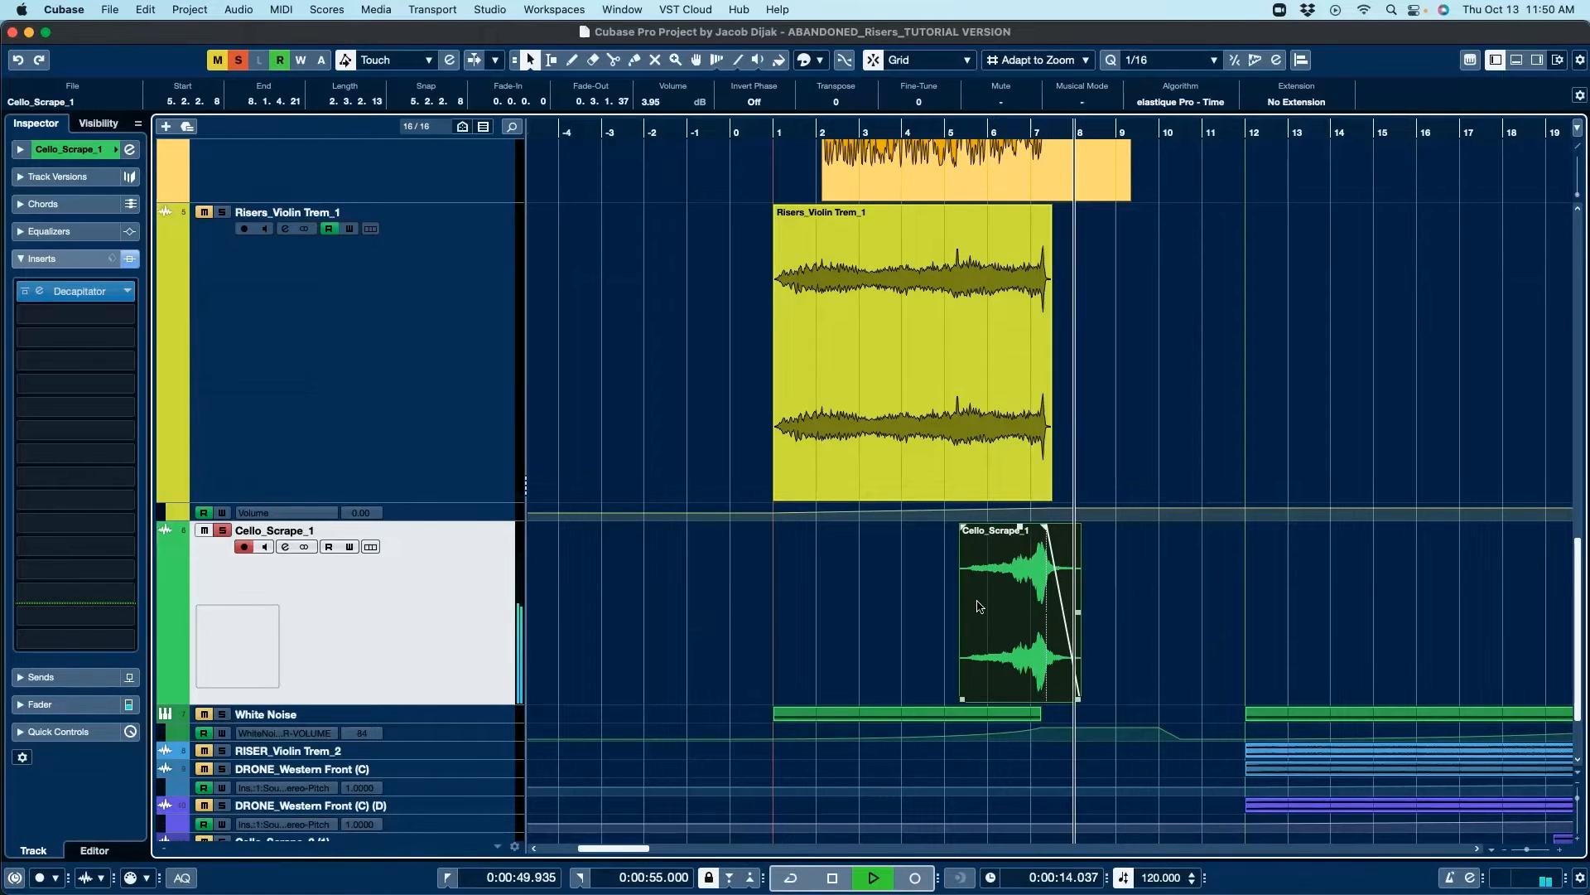
pyautogui.press('space')
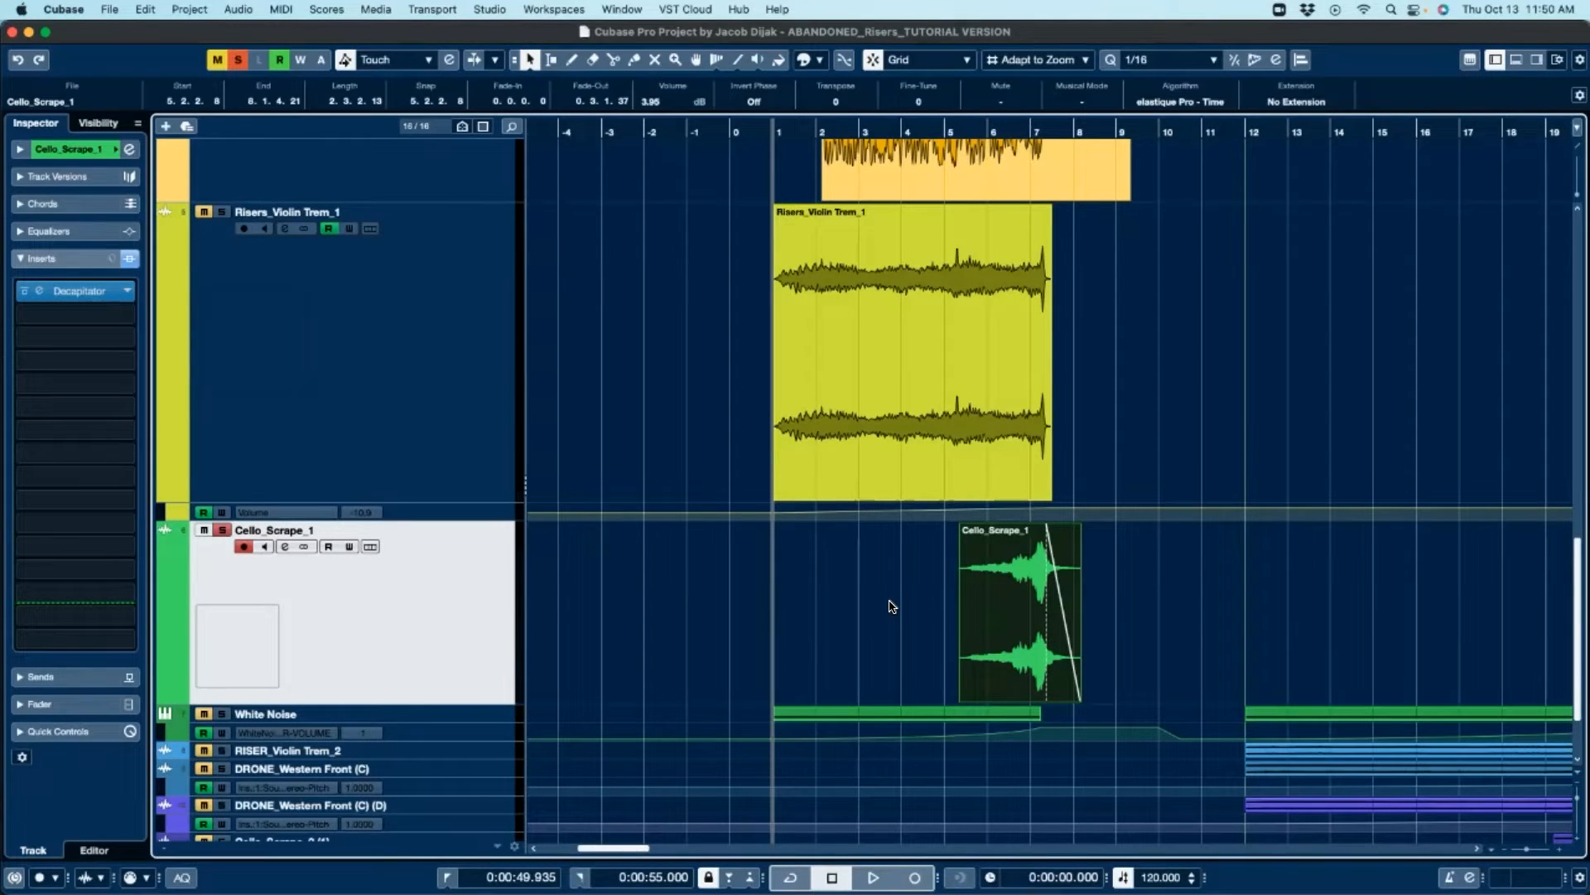
# Step: Unsolo the Cello_Scrape_1 track and enlarge the White Noise track's height
pyautogui.scroll(-2, 891, 607)
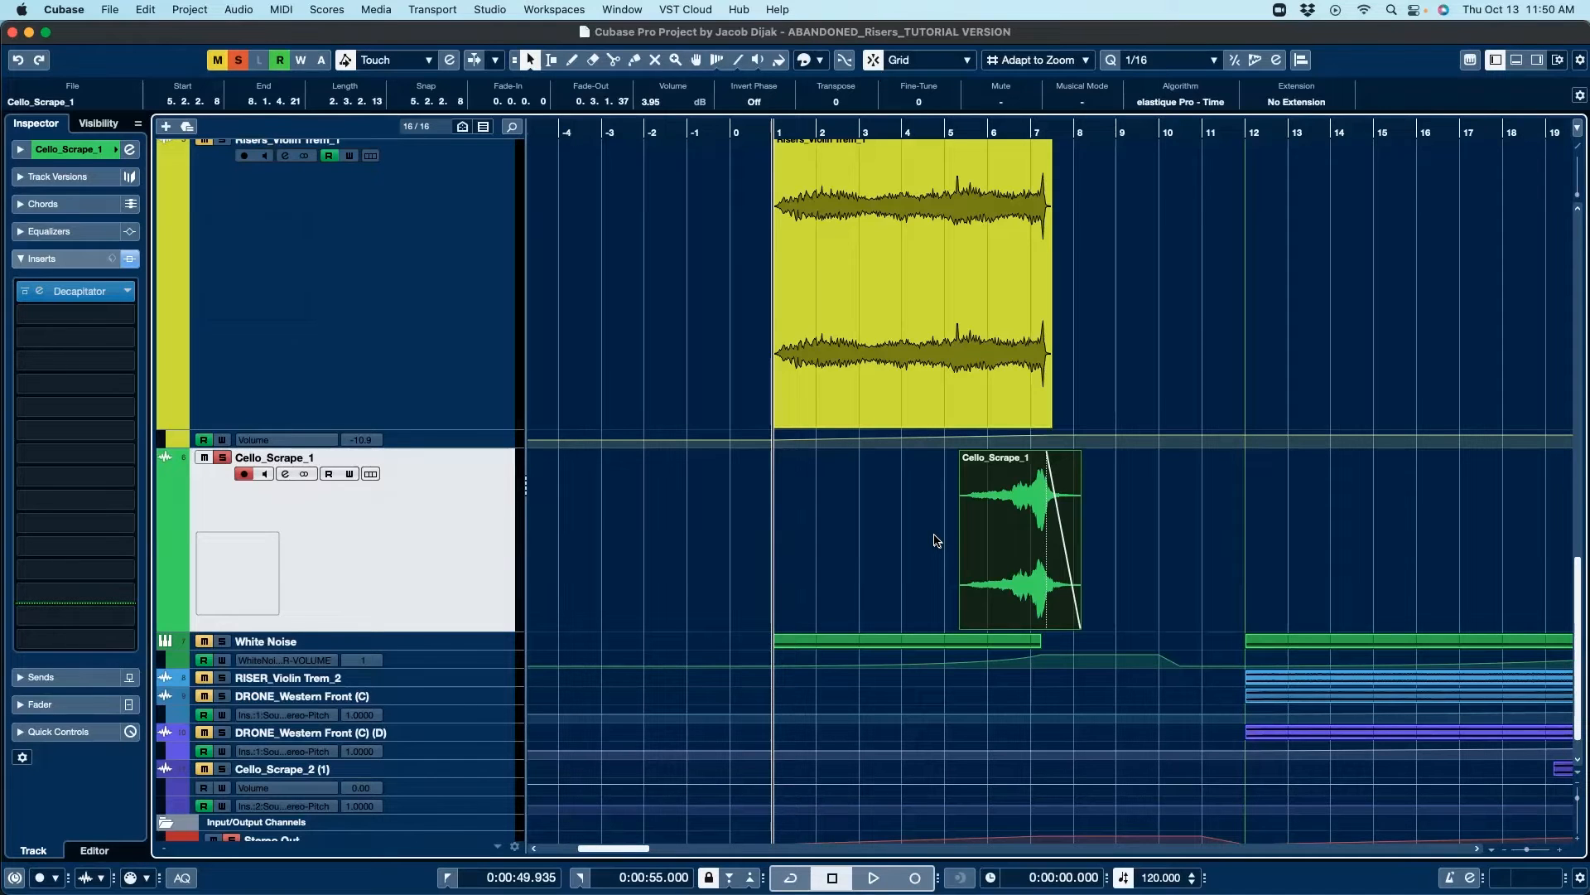
pyautogui.moveTo(1069, 572)
pyautogui.scroll(-2, 826, 530)
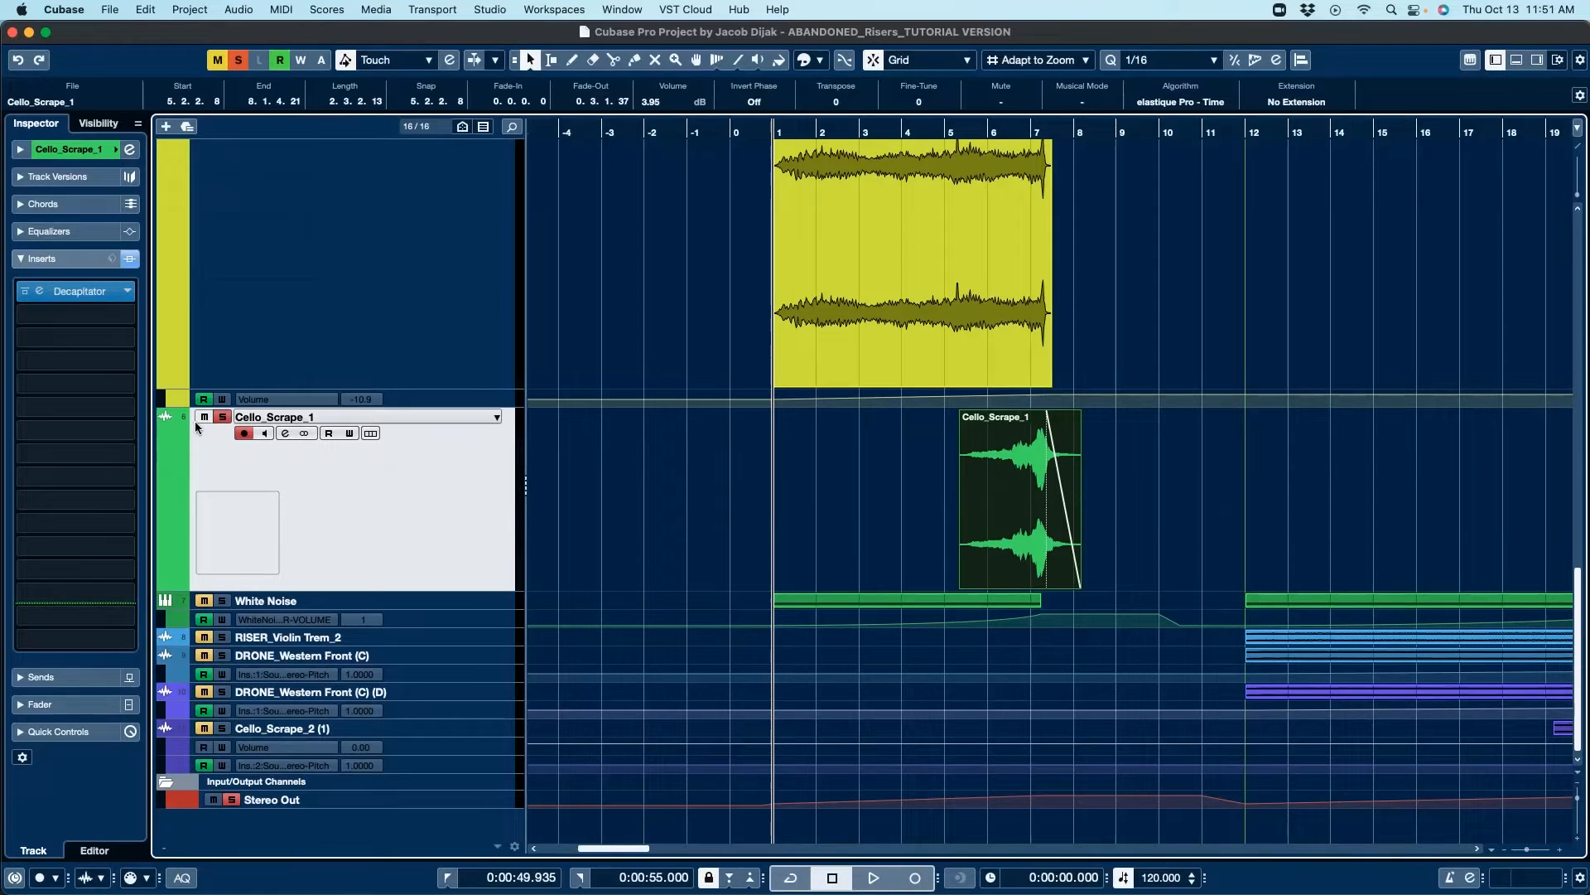
pyautogui.click(222, 417)
pyautogui.moveTo(412, 608); pyautogui.dragTo(415, 692)
pyautogui.scroll(-4, 613, 534)
pyautogui.click(222, 411)
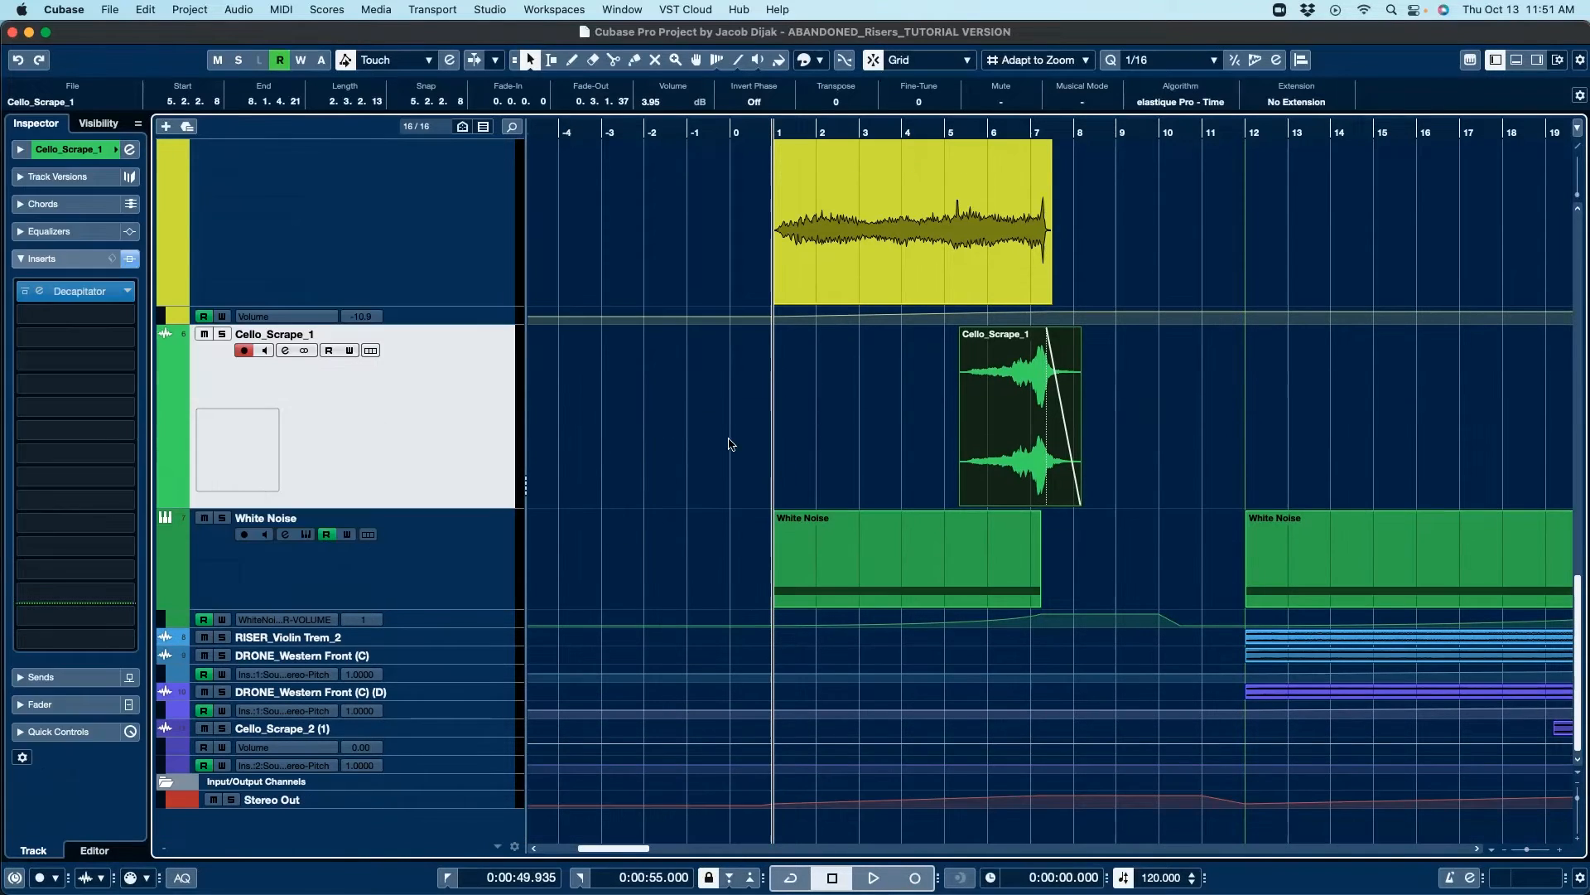
# Step: Open the Decapitator insert on Cello_Scrape_1 to inspect it, then close its window
pyautogui.click(80, 291)
pyautogui.moveTo(396, 249); pyautogui.dragTo(657, 426)
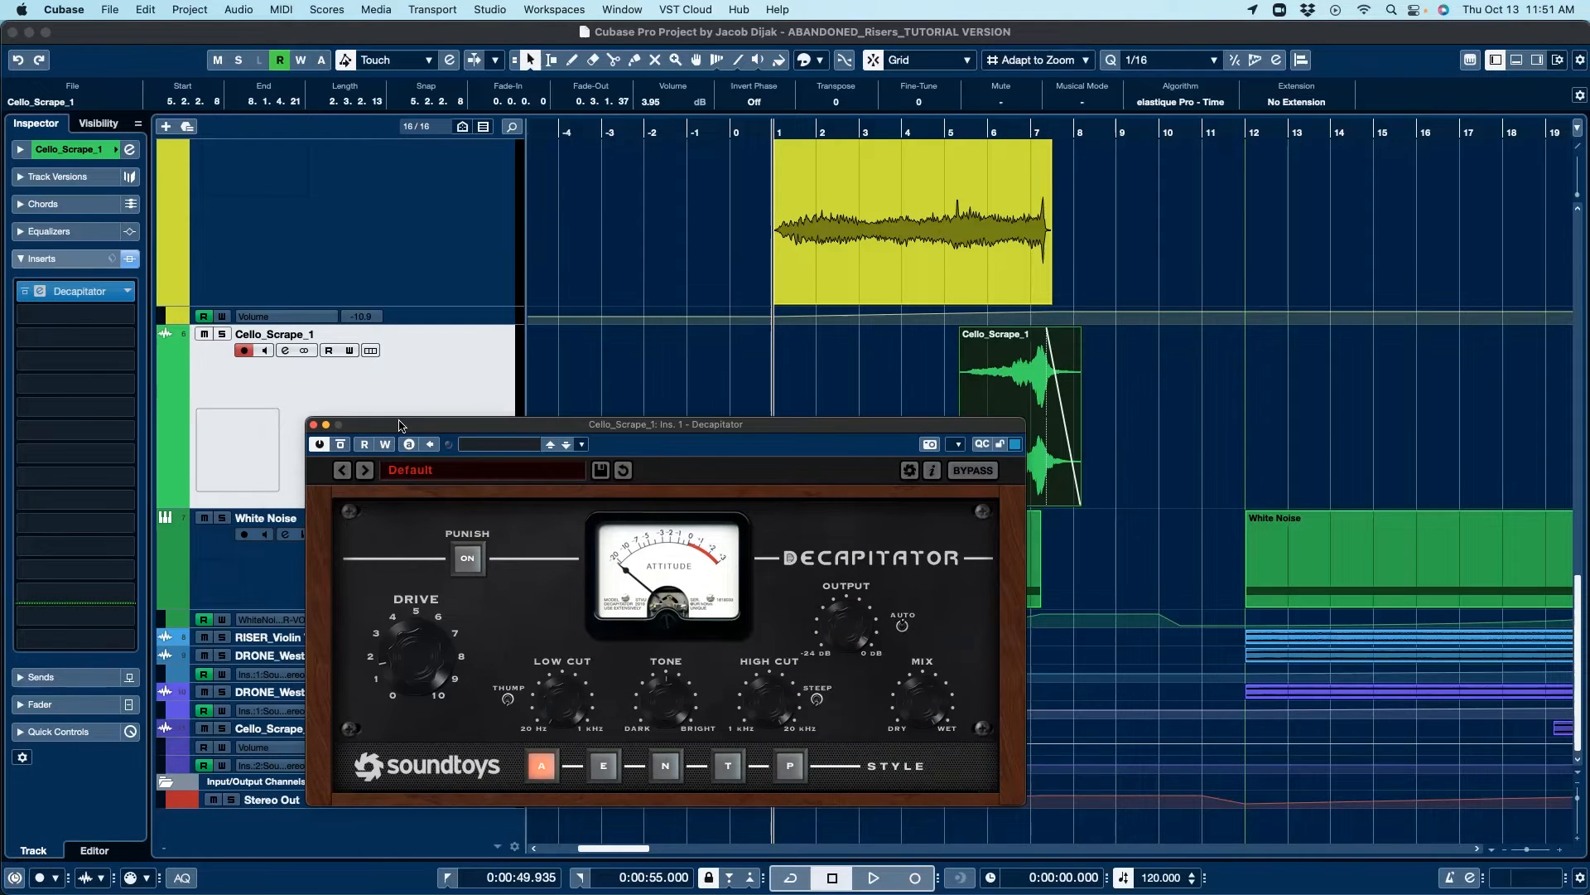
pyautogui.click(314, 424)
# Step: Solo the White Noise track and open its Massive instrument editor
pyautogui.click(455, 550)
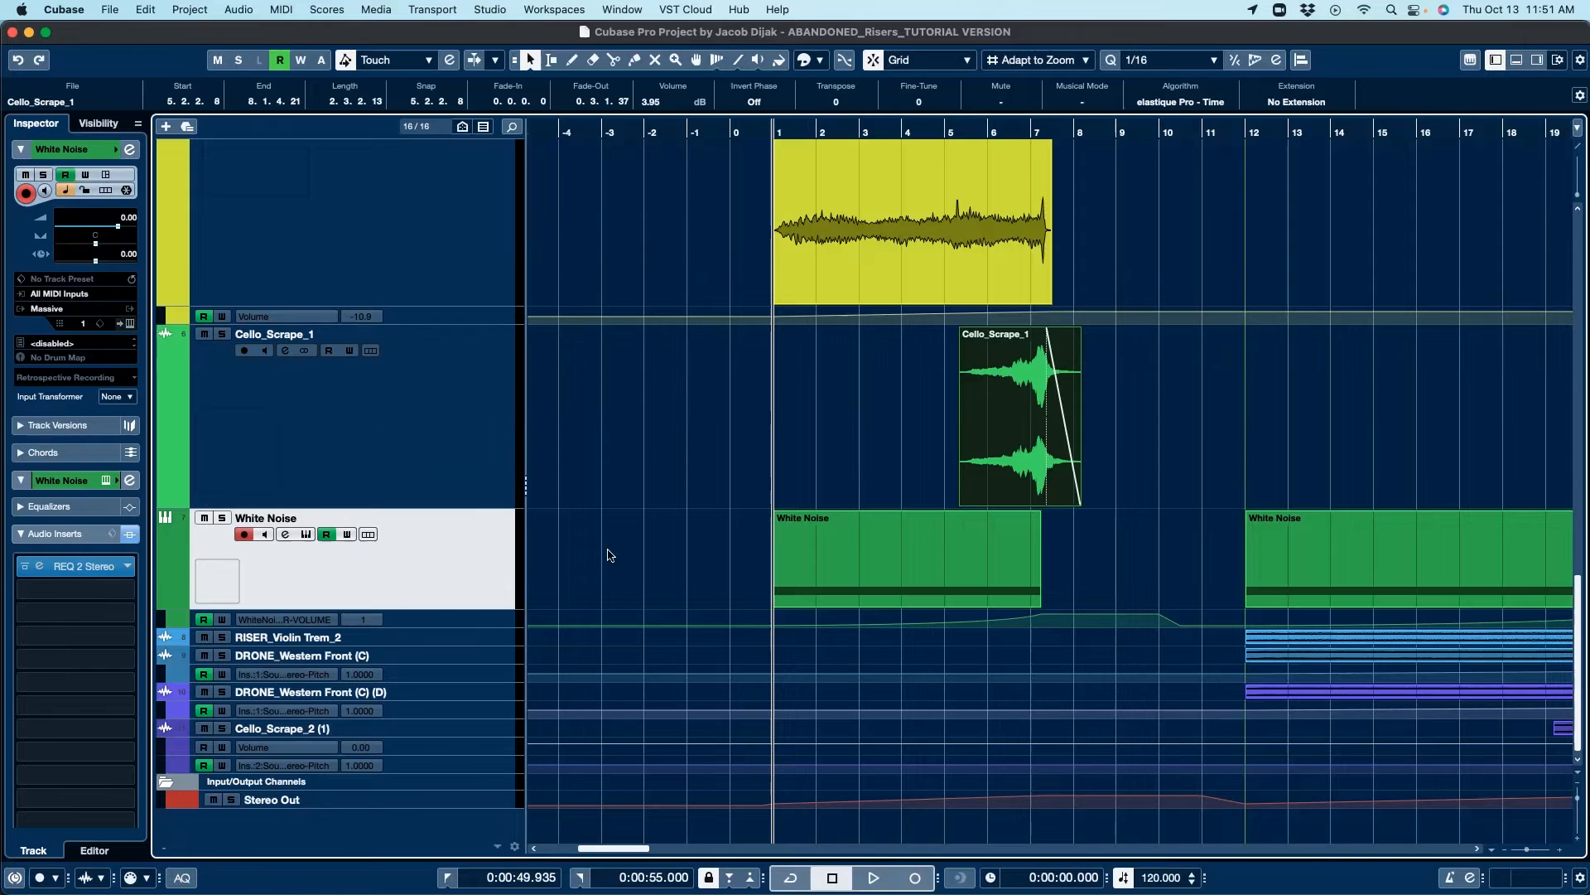
pyautogui.click(222, 517)
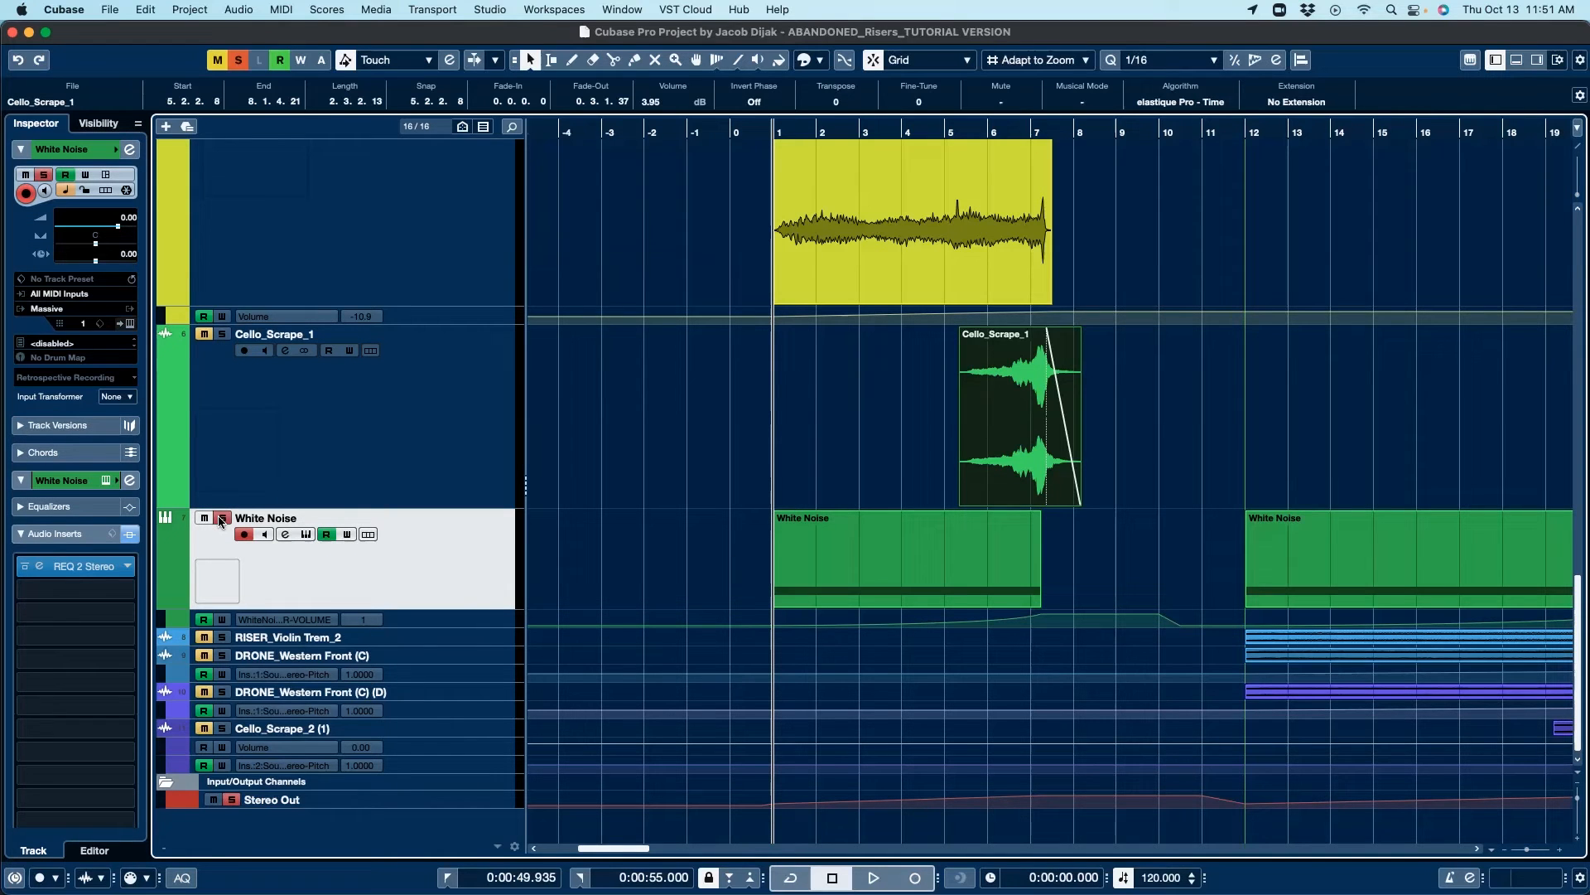
pyautogui.doubleClick(862, 560)
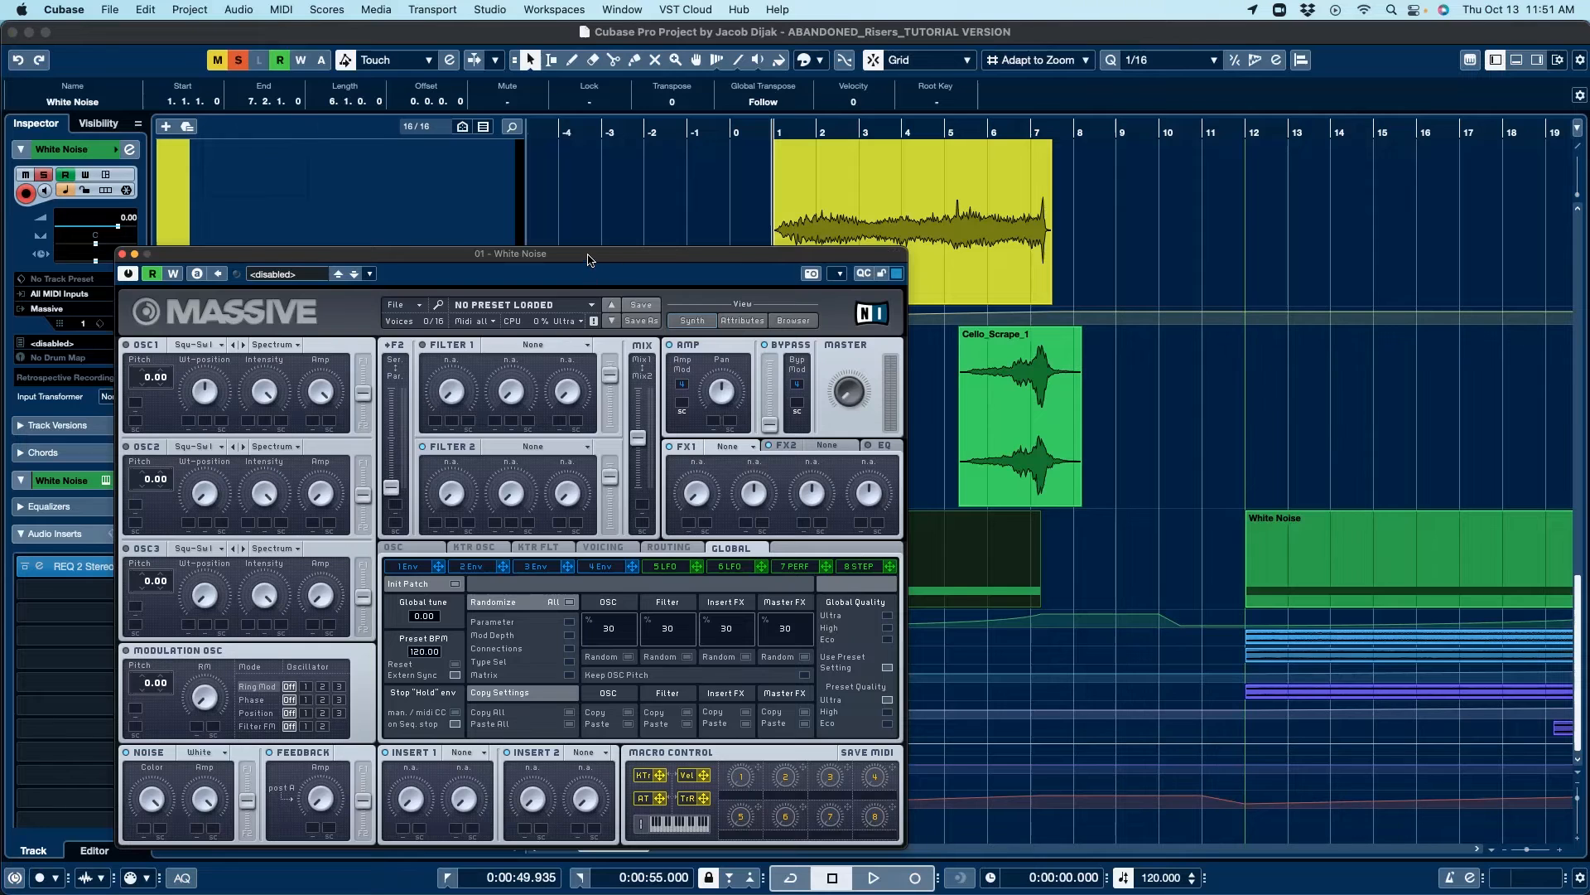
pyautogui.moveTo(588, 259); pyautogui.dragTo(1103, 121)
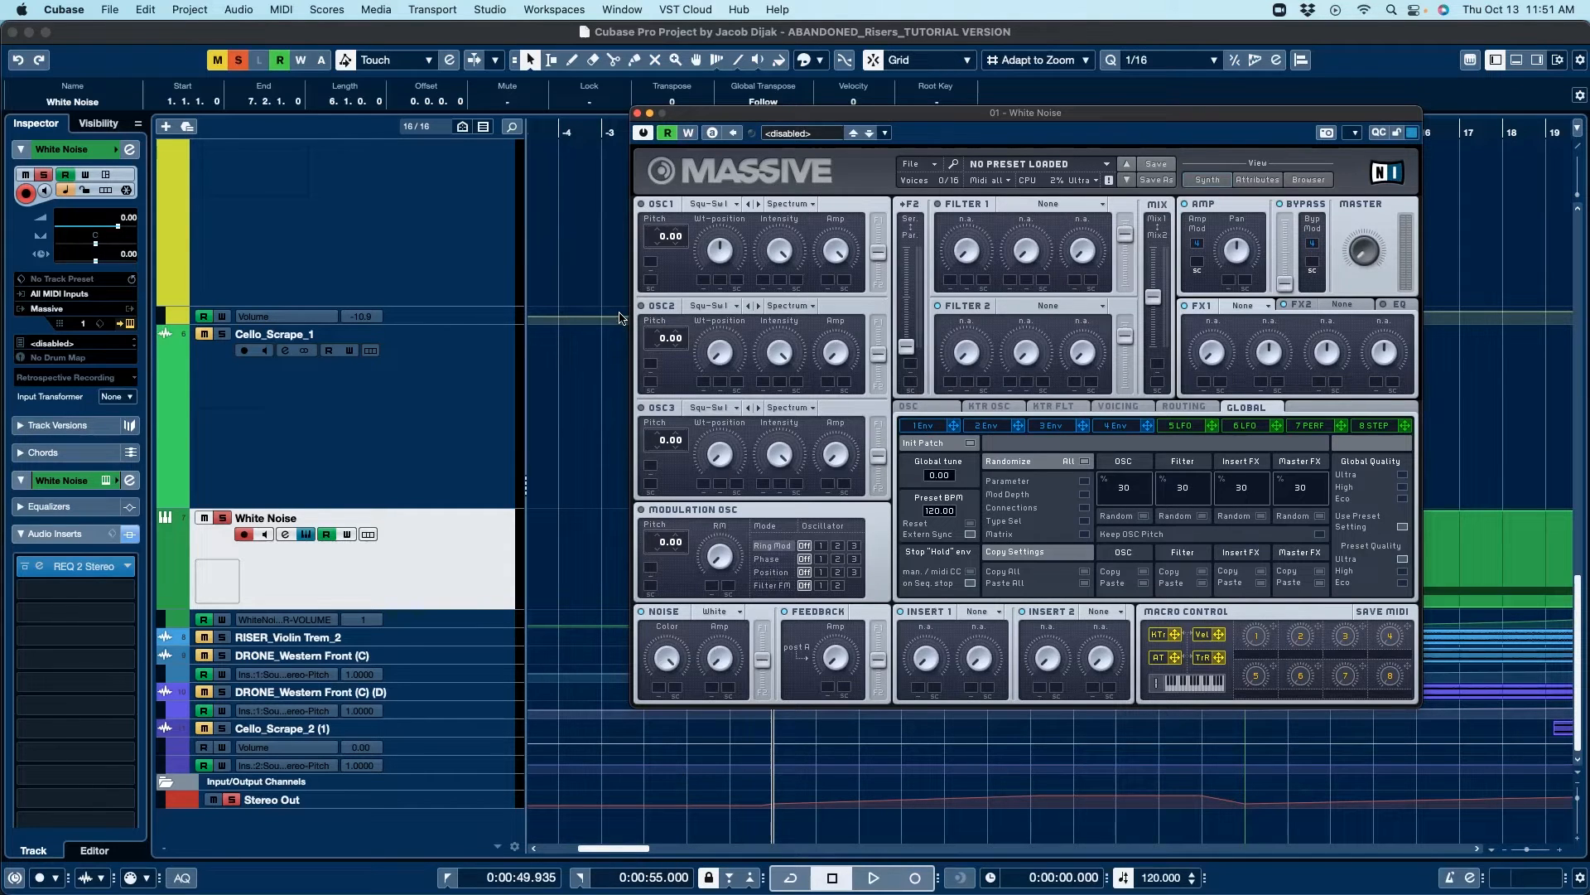
# Step: Set the Massive noise oscillator colour to White and close the instrument editor
pyautogui.click(733, 613)
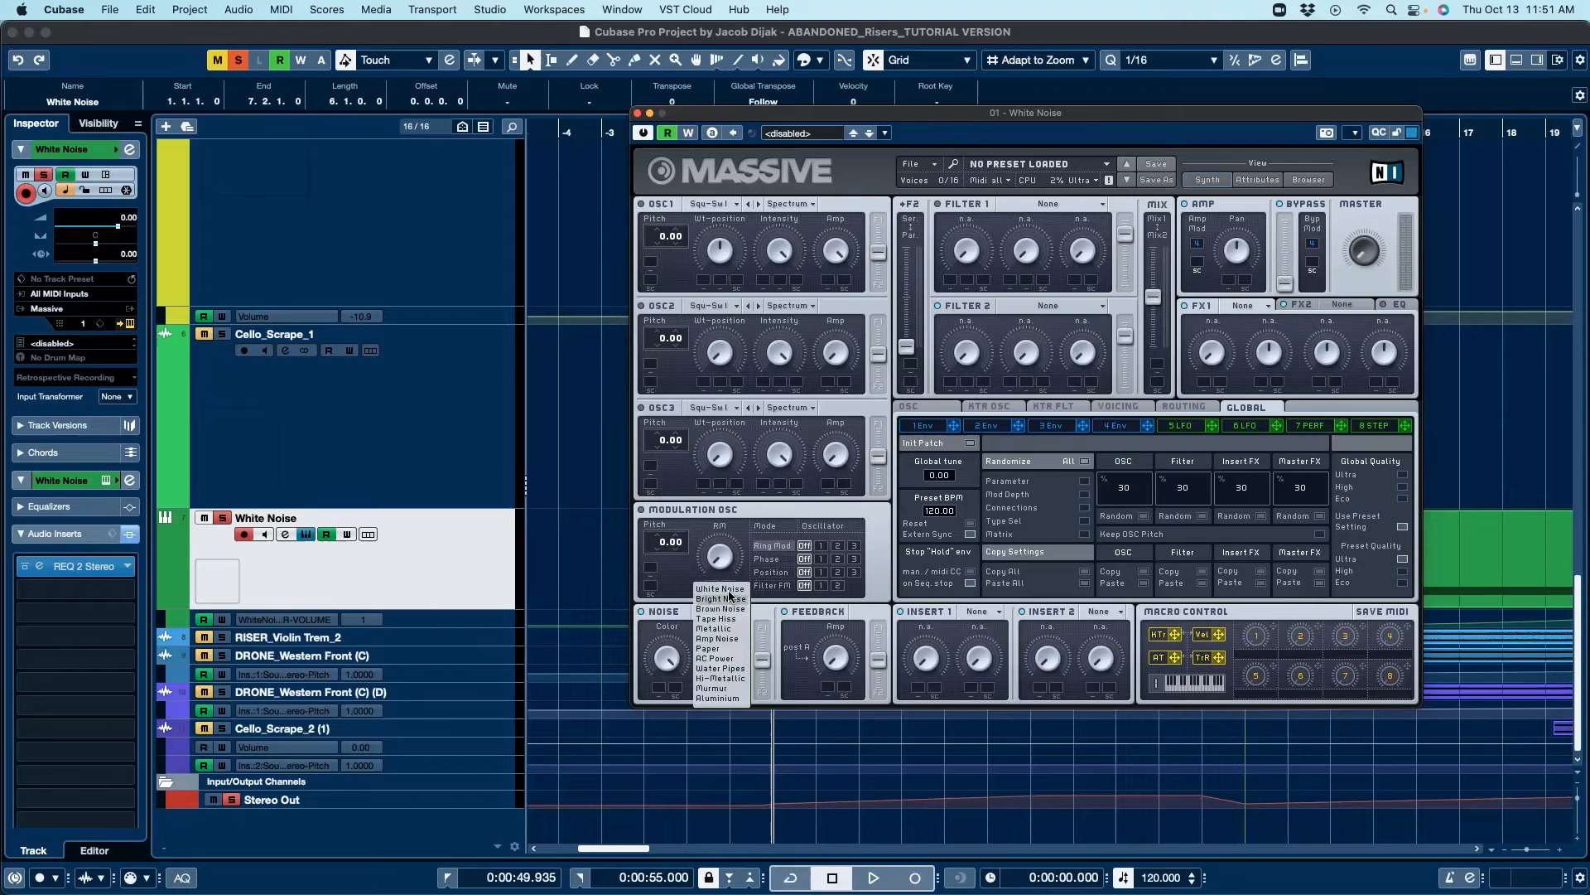
pyautogui.click(729, 589)
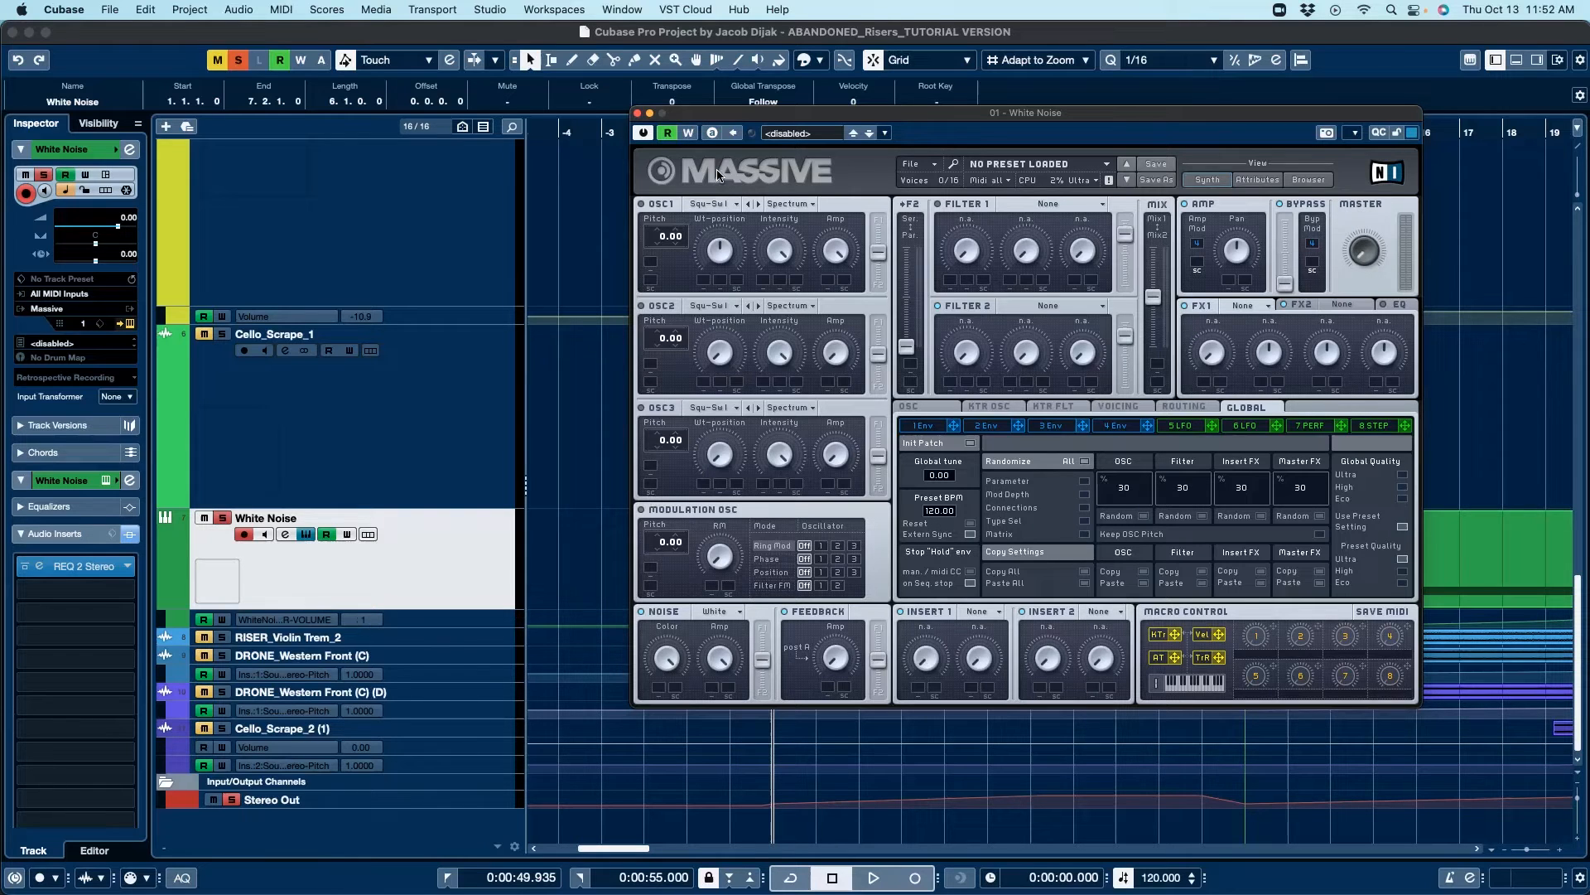
pyautogui.click(637, 113)
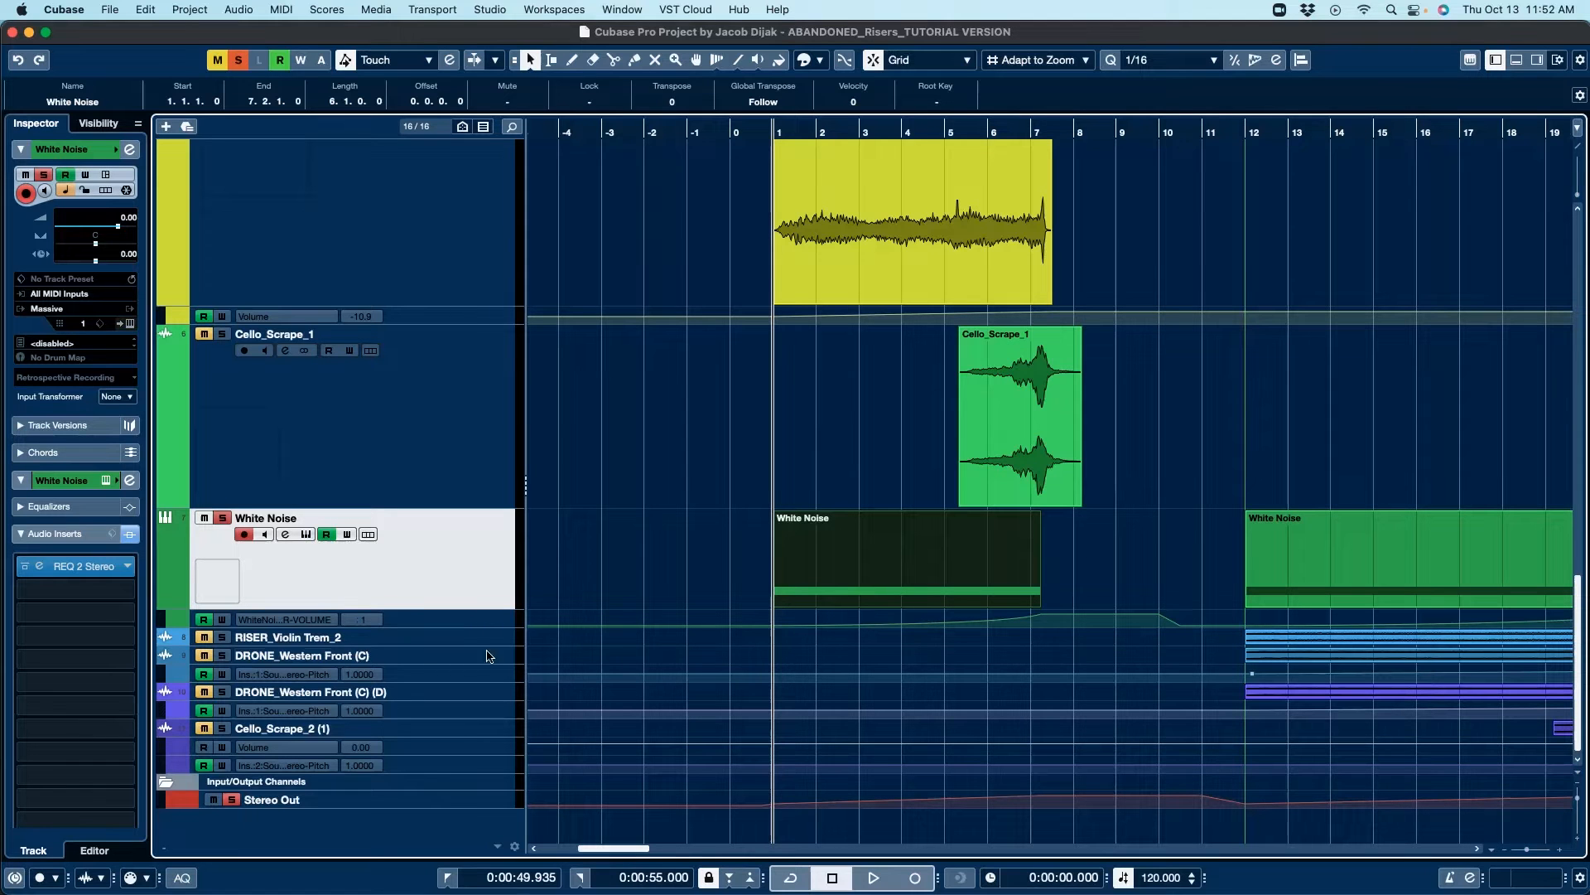
# Step: Play back the soloed White Noise track with its volume automation lane shown, then stop
pyautogui.click(481, 625)
pyautogui.scroll(-3, 1111, 555)
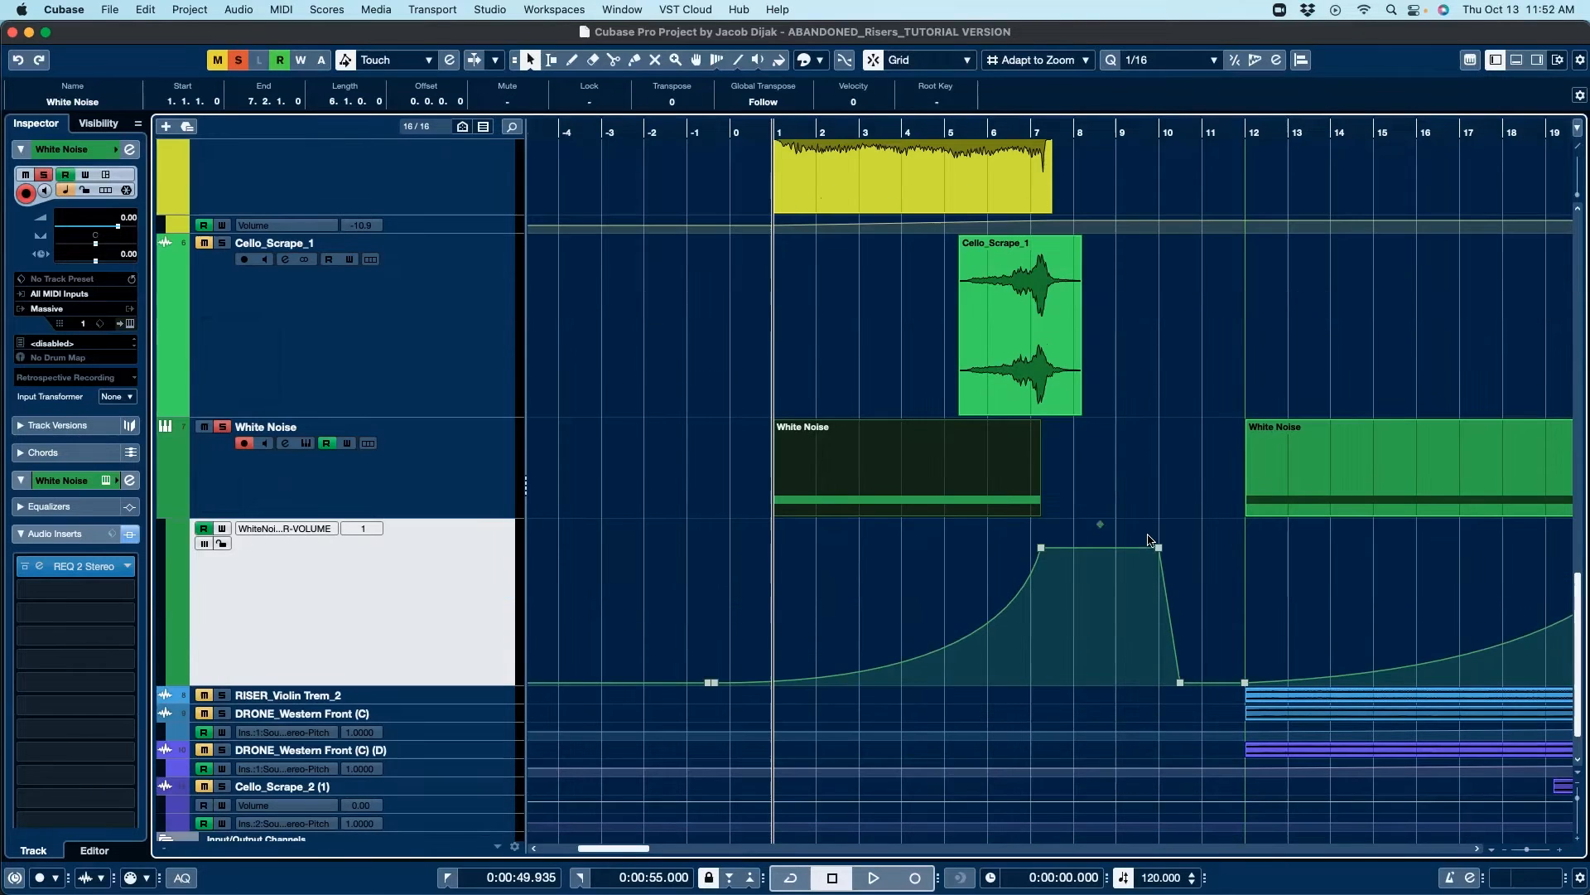
pyautogui.scroll(3, 1106, 468)
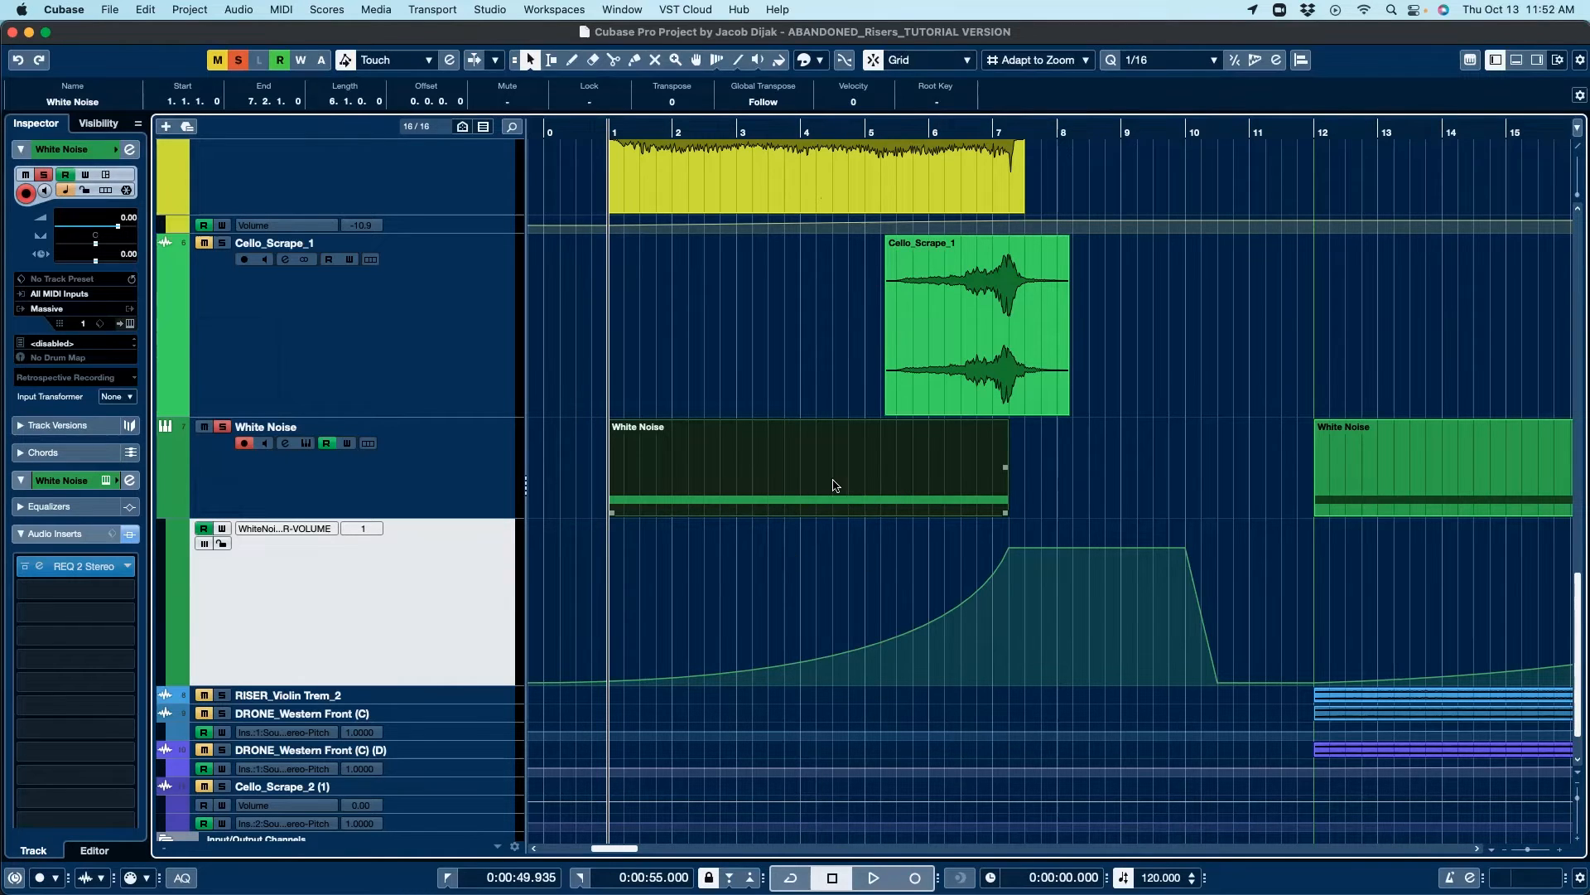
pyautogui.press('space')
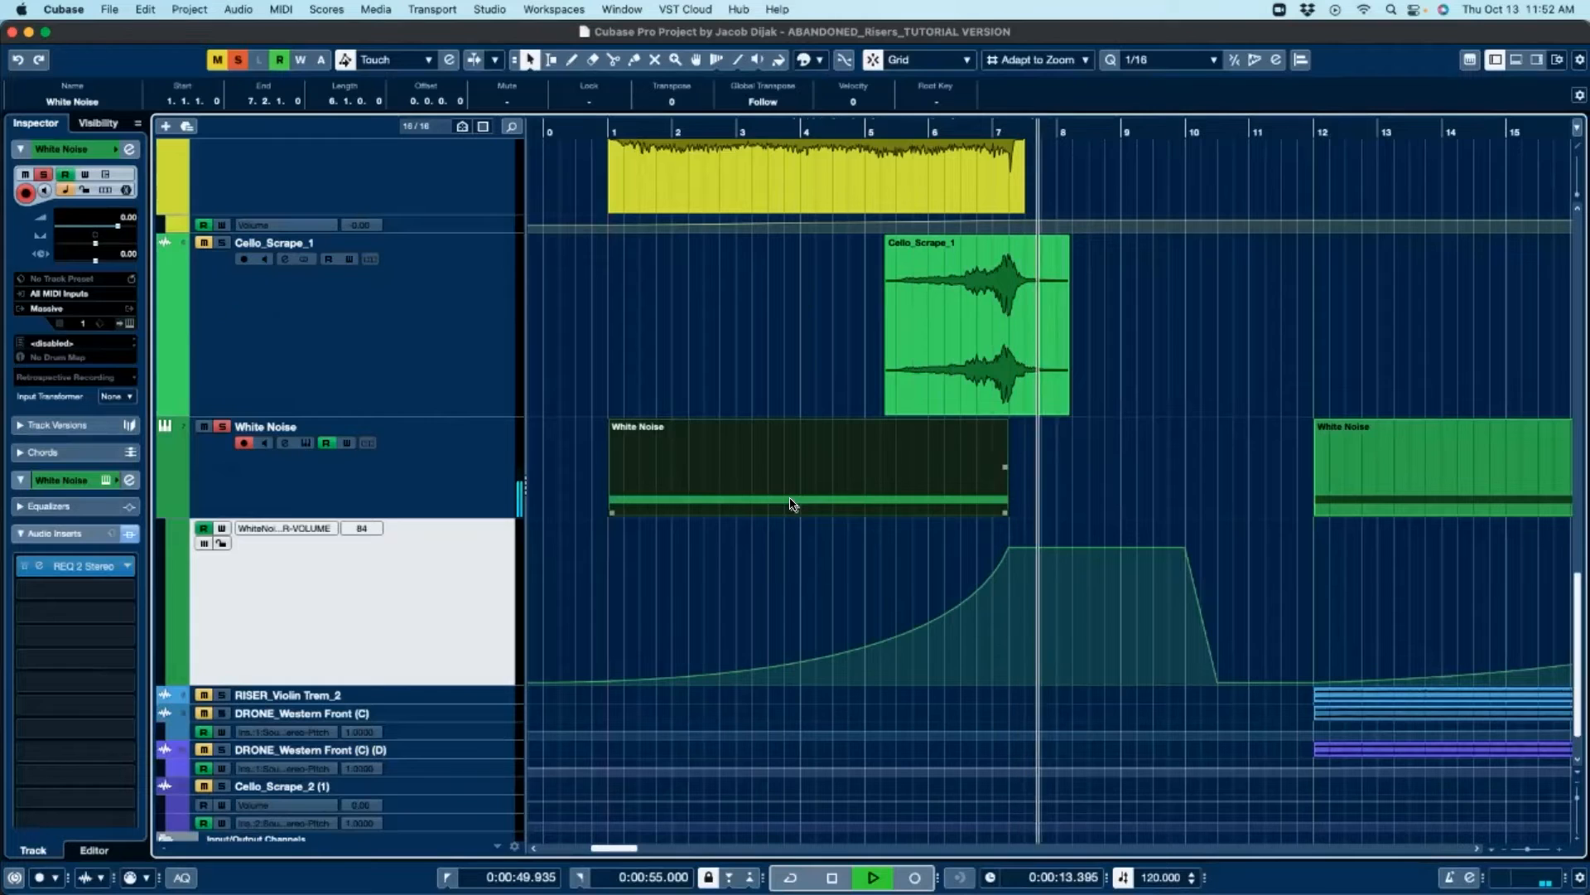
pyautogui.press('space')
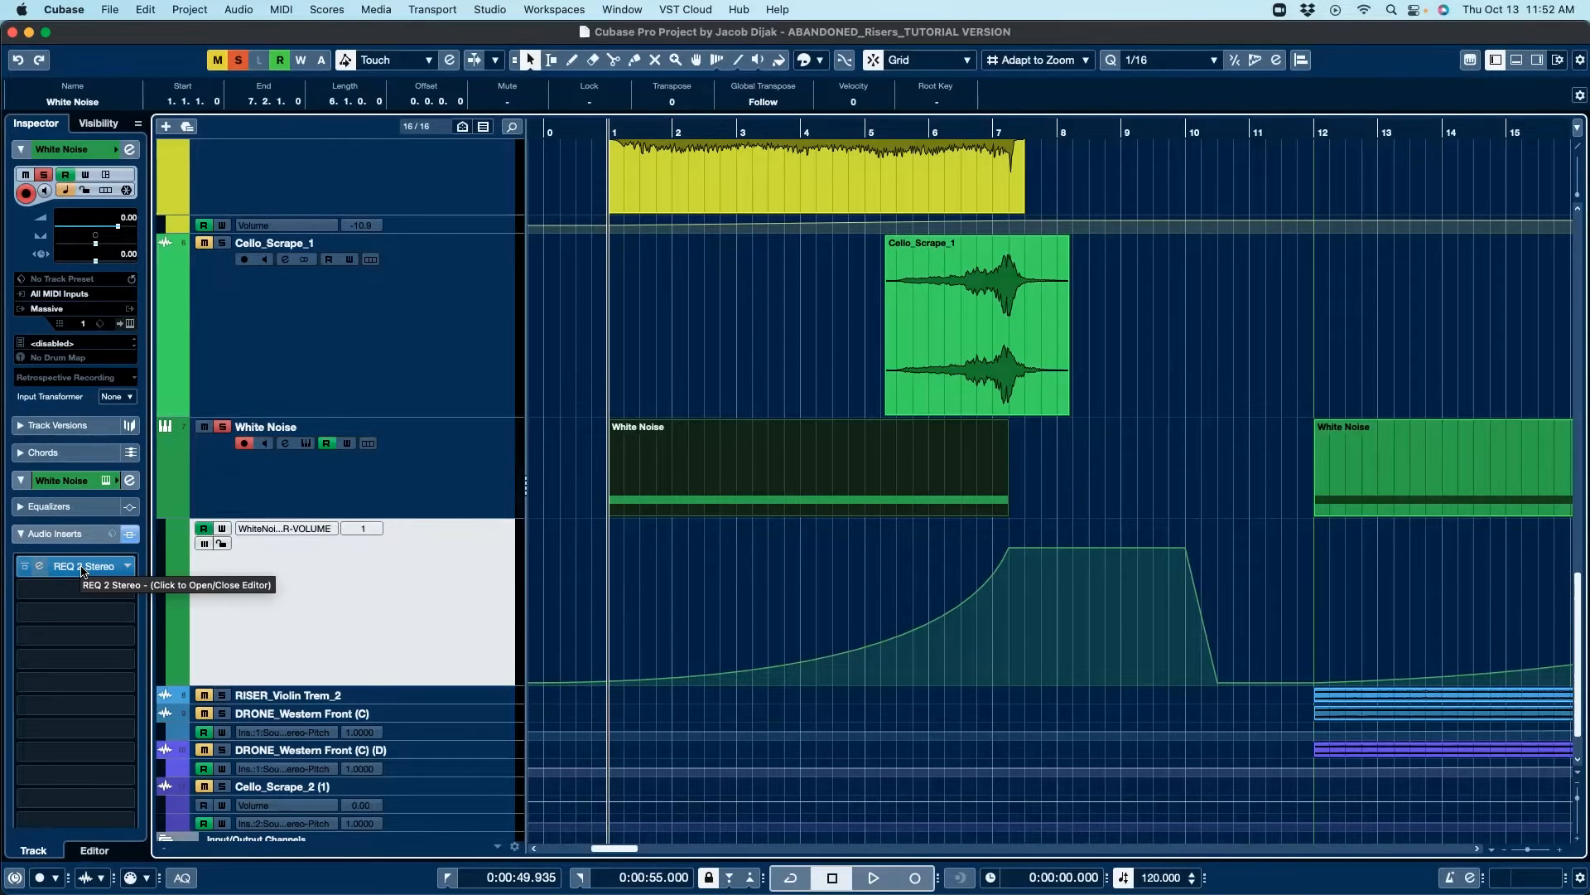
# Step: Open the REQ 2 Stereo insert on White Noise and bypass the track's audio inserts
pyautogui.click(83, 568)
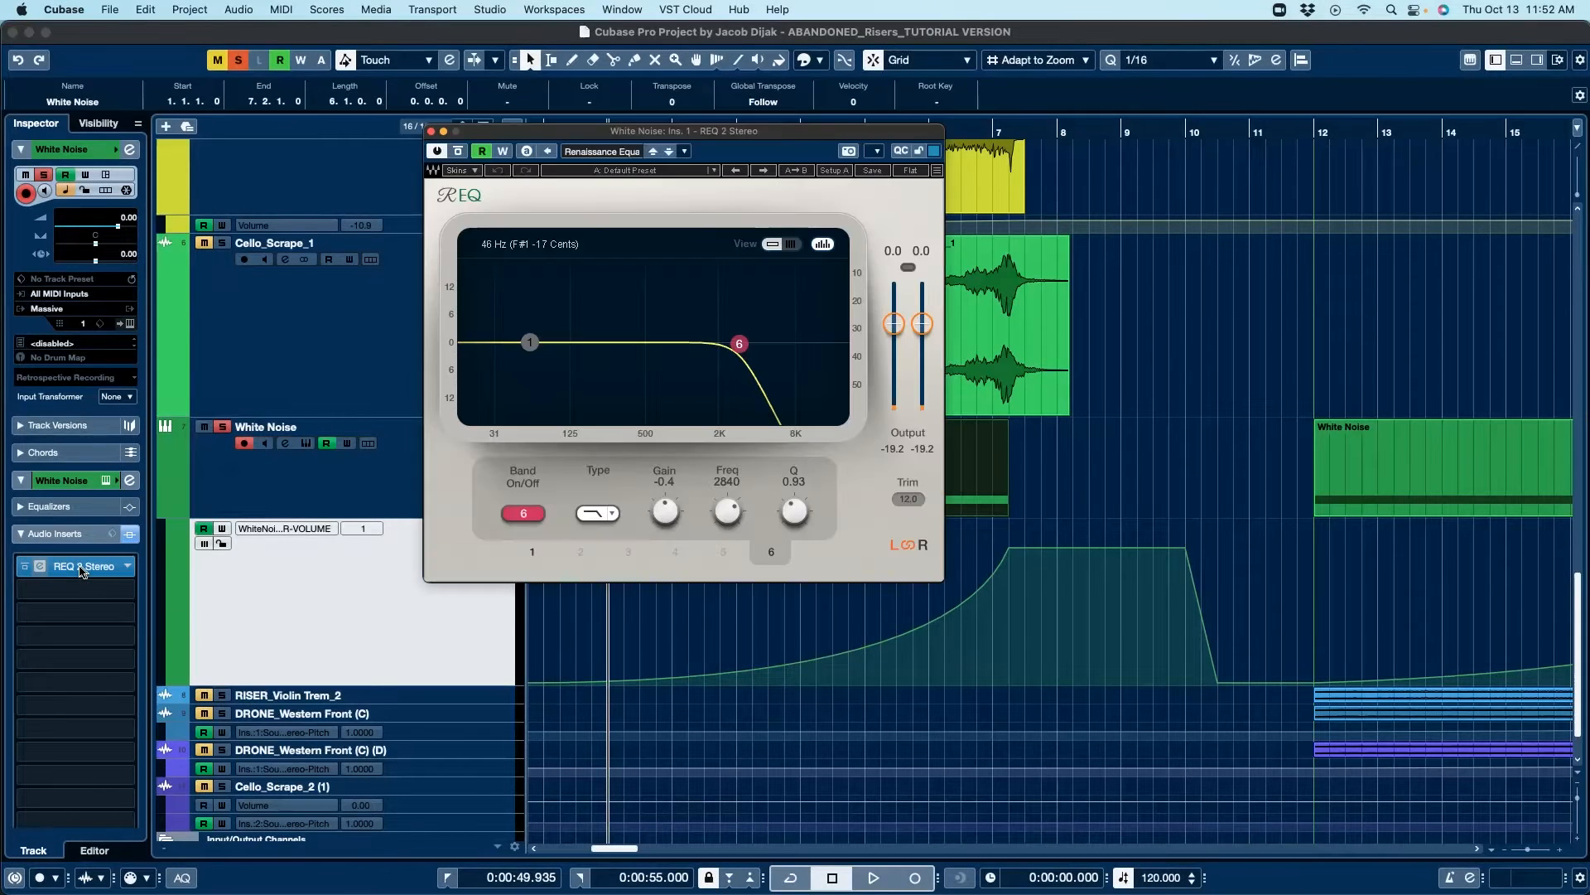
pyautogui.click(130, 535)
pyautogui.moveTo(712, 138); pyautogui.dragTo(532, 114)
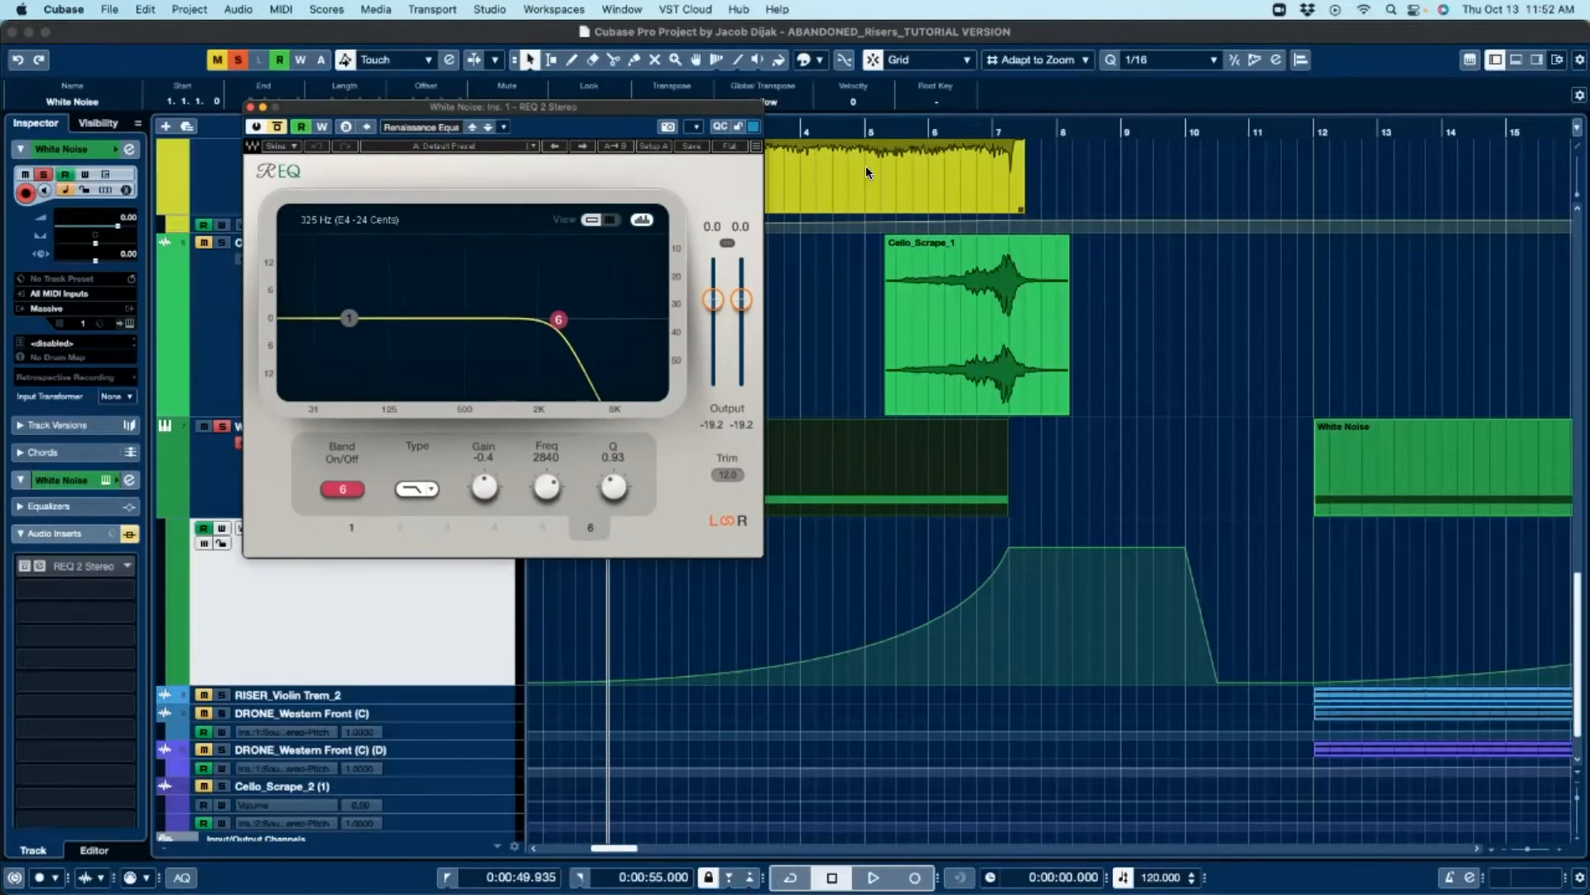
# Step: Play back White Noise from around bar 6 with the inserts bypassed, then stop
pyautogui.press('space')
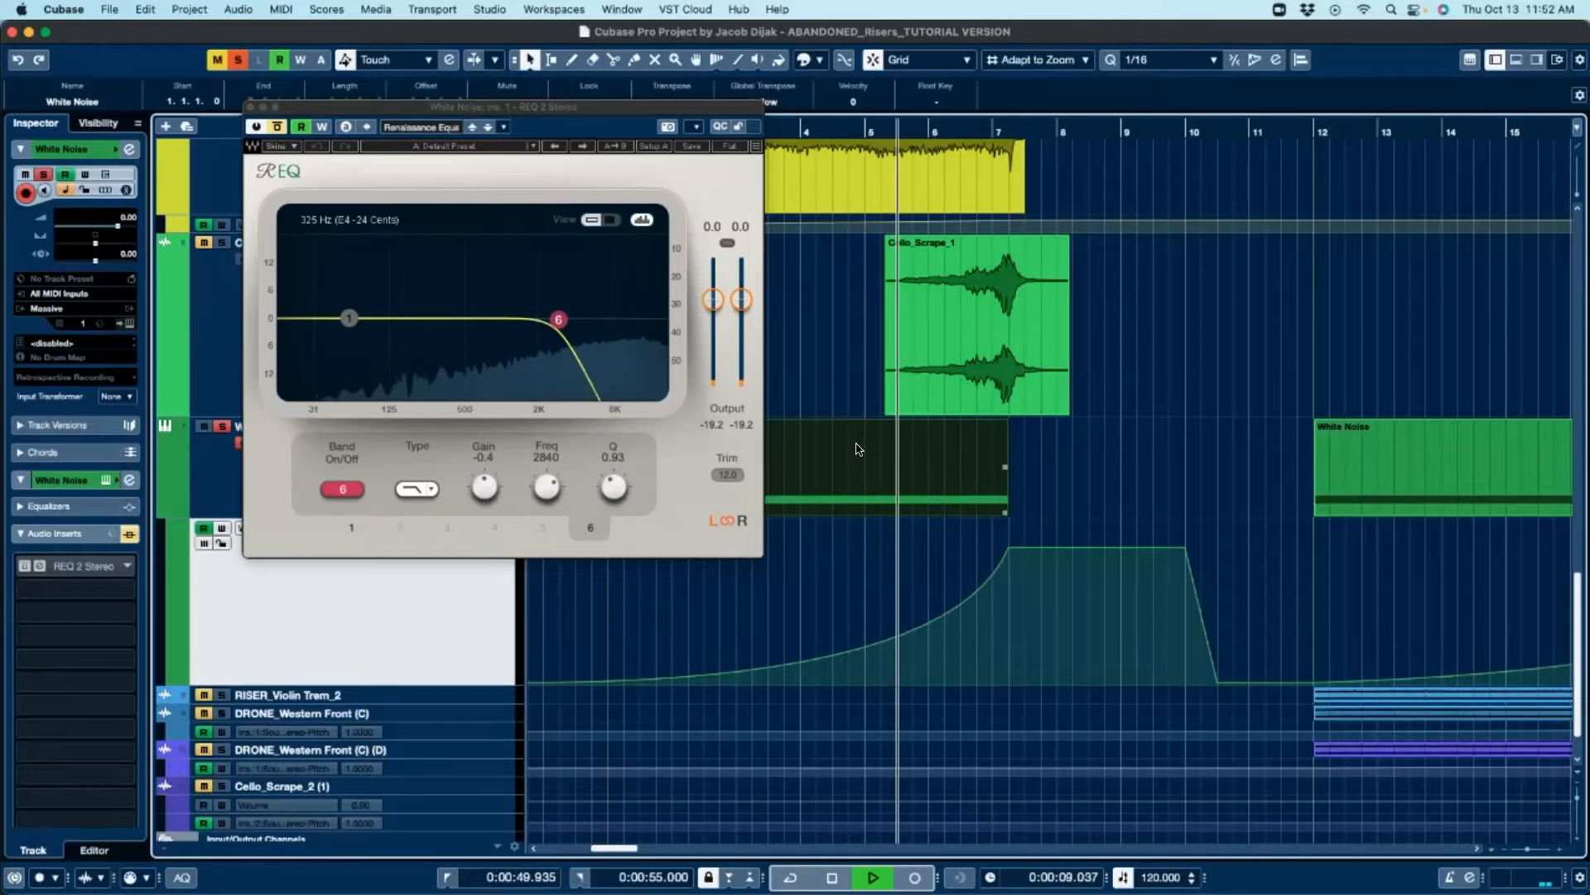
pyautogui.press('space')
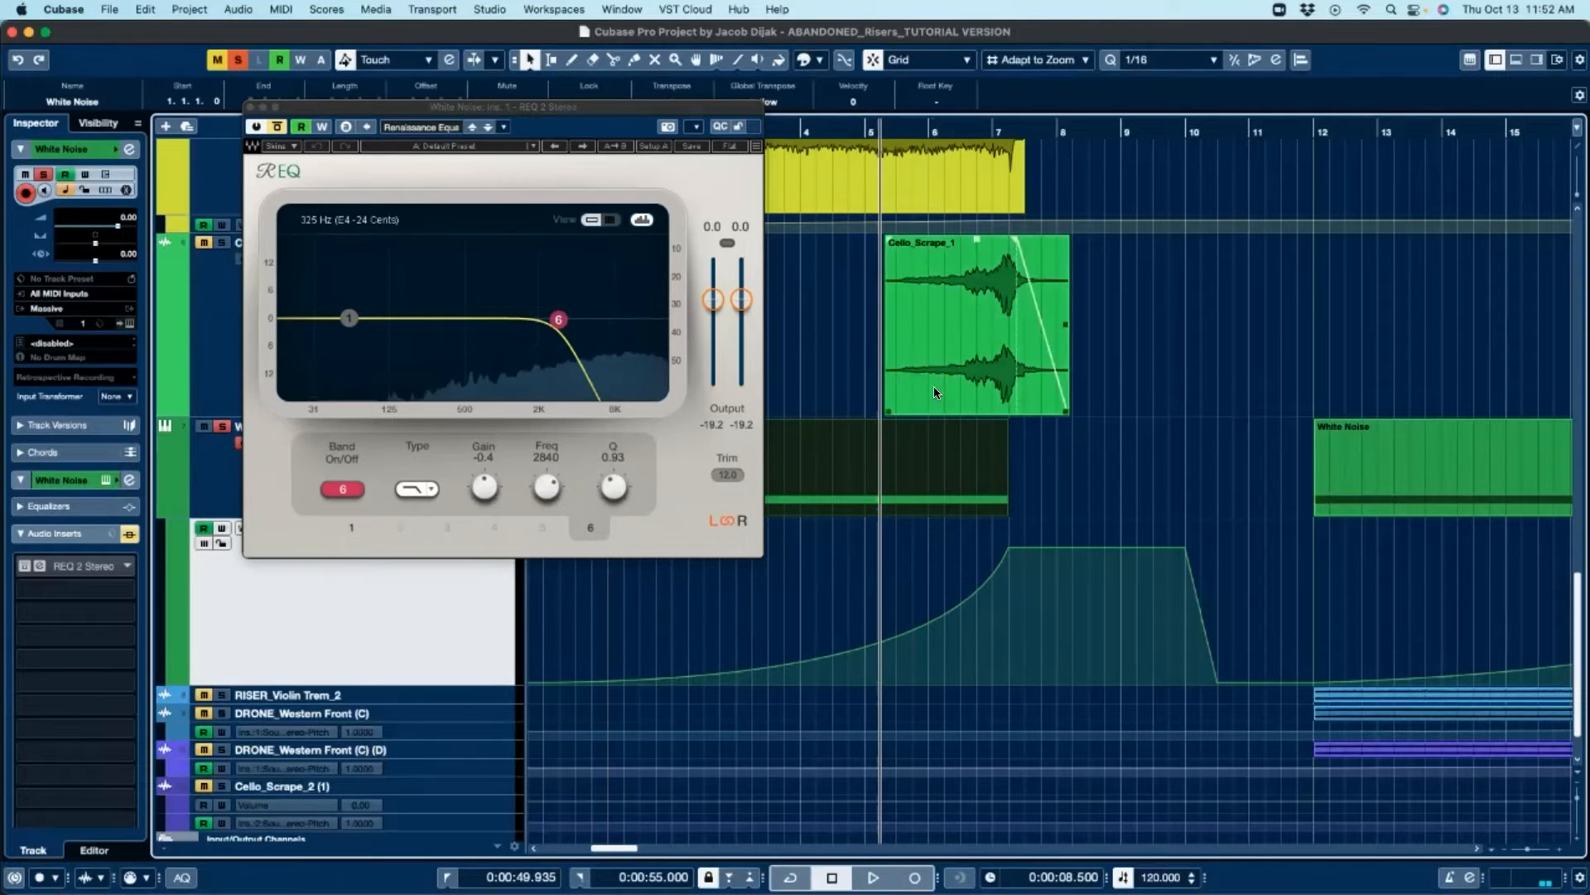
pyautogui.click(905, 128)
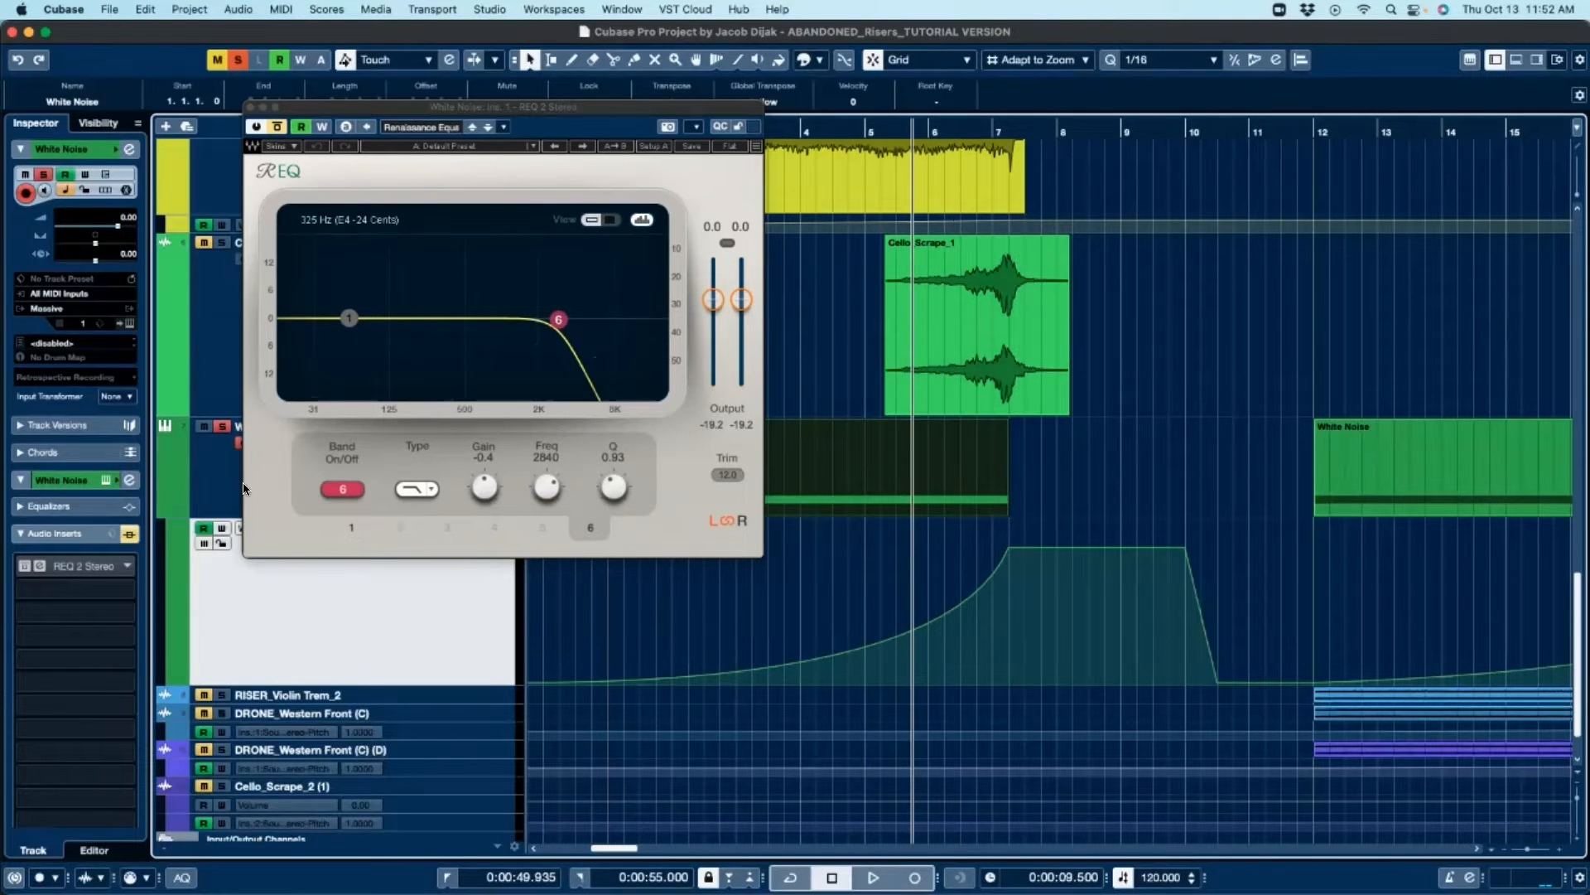
pyautogui.press('space')
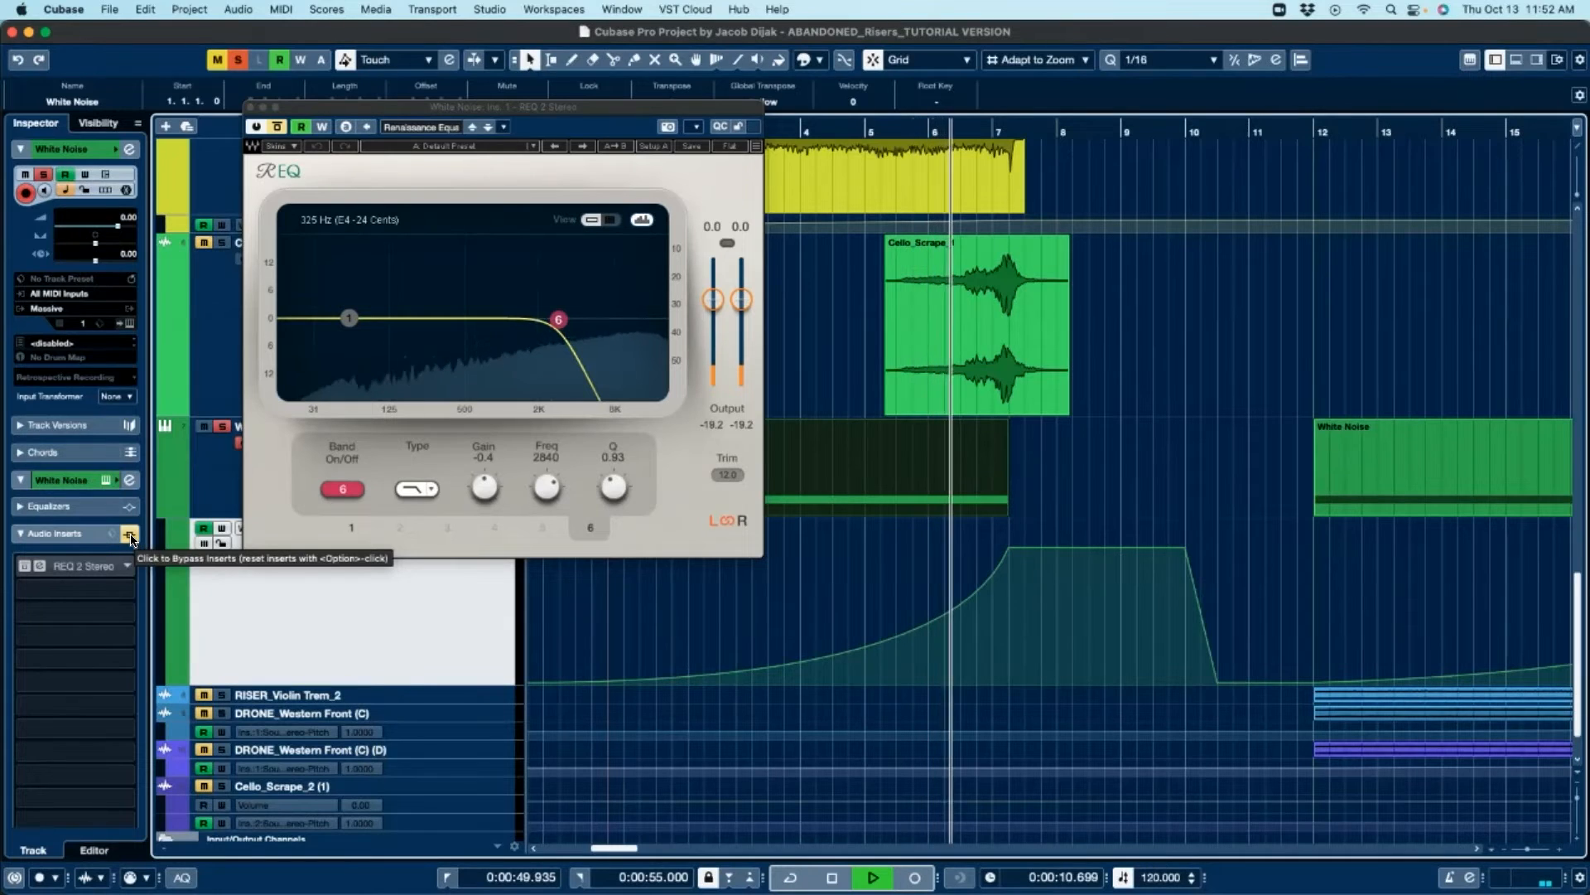
pyautogui.press('space')
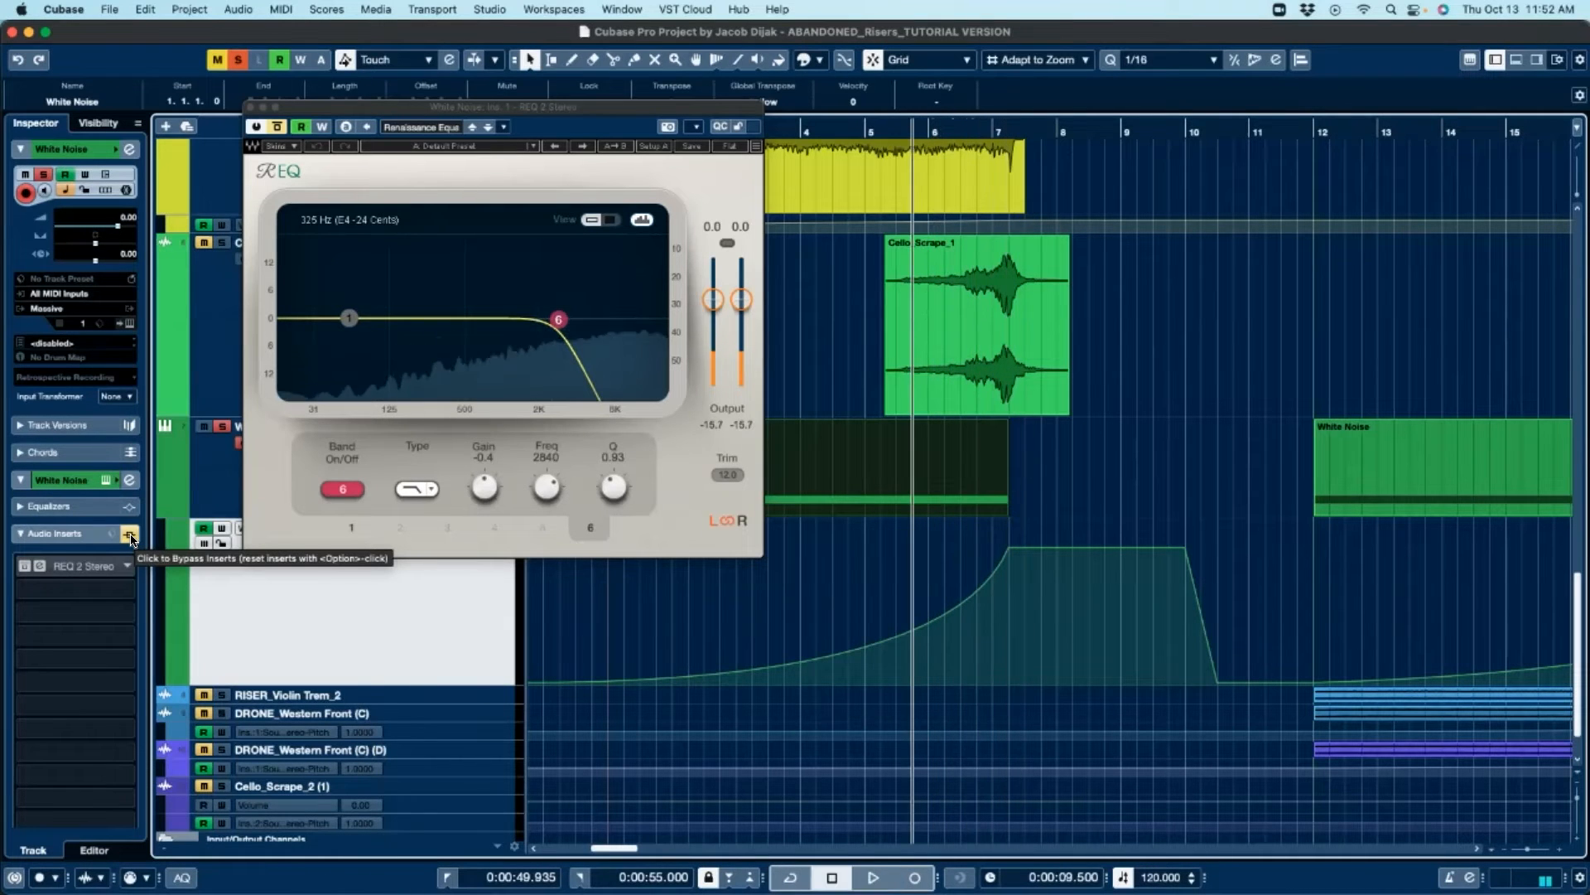
# Step: Re-enable the White Noise audio inserts, audition briefly, and close the REQ window
pyautogui.click(131, 537)
pyautogui.click(975, 405)
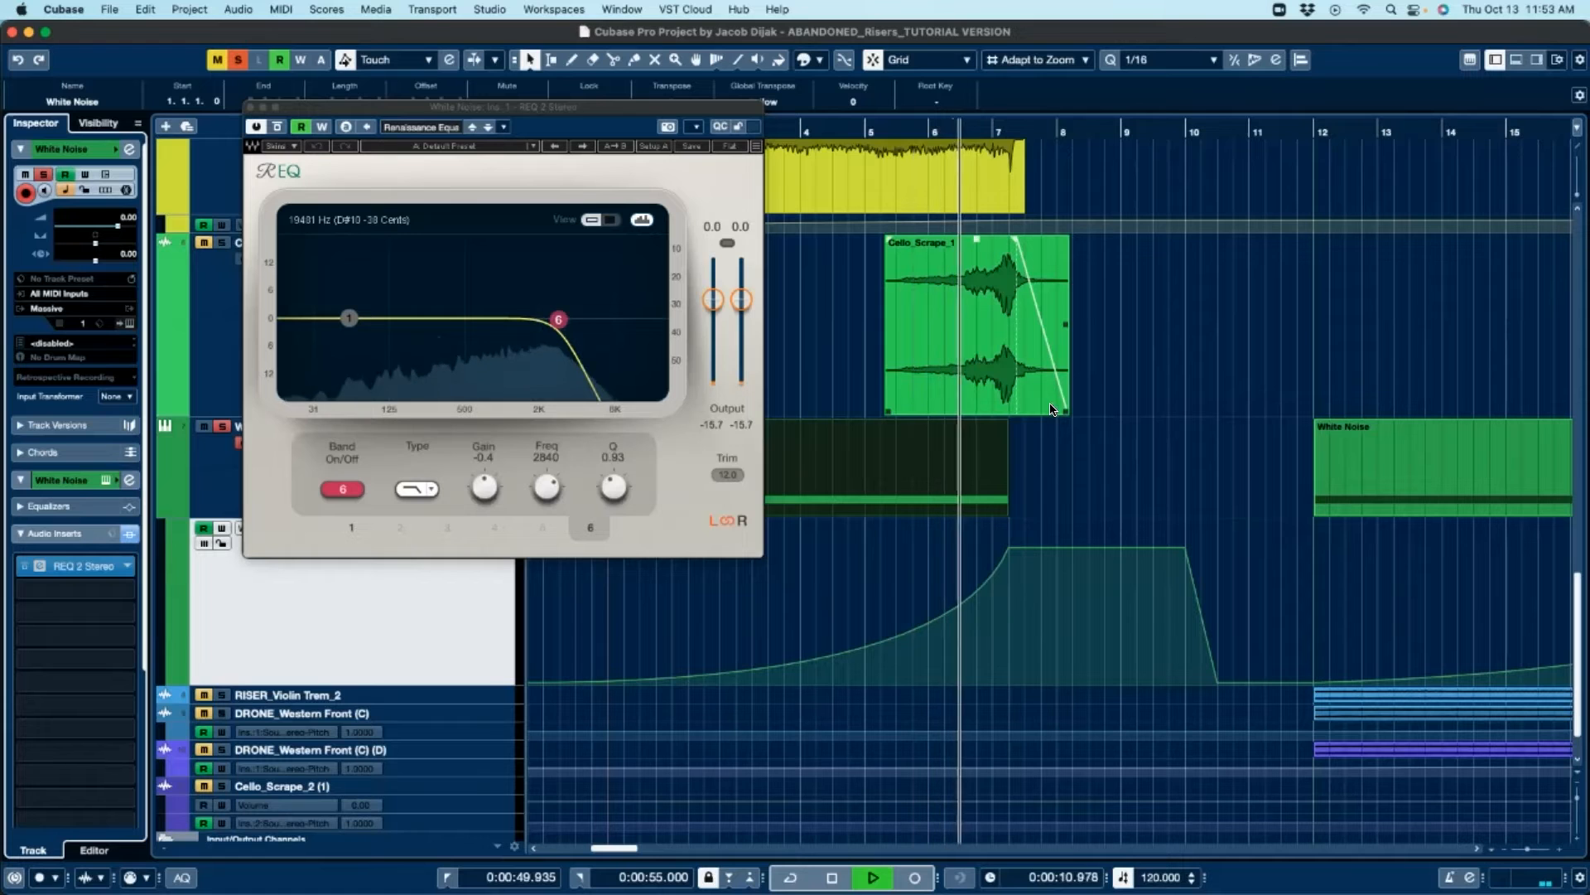
pyautogui.press('space')
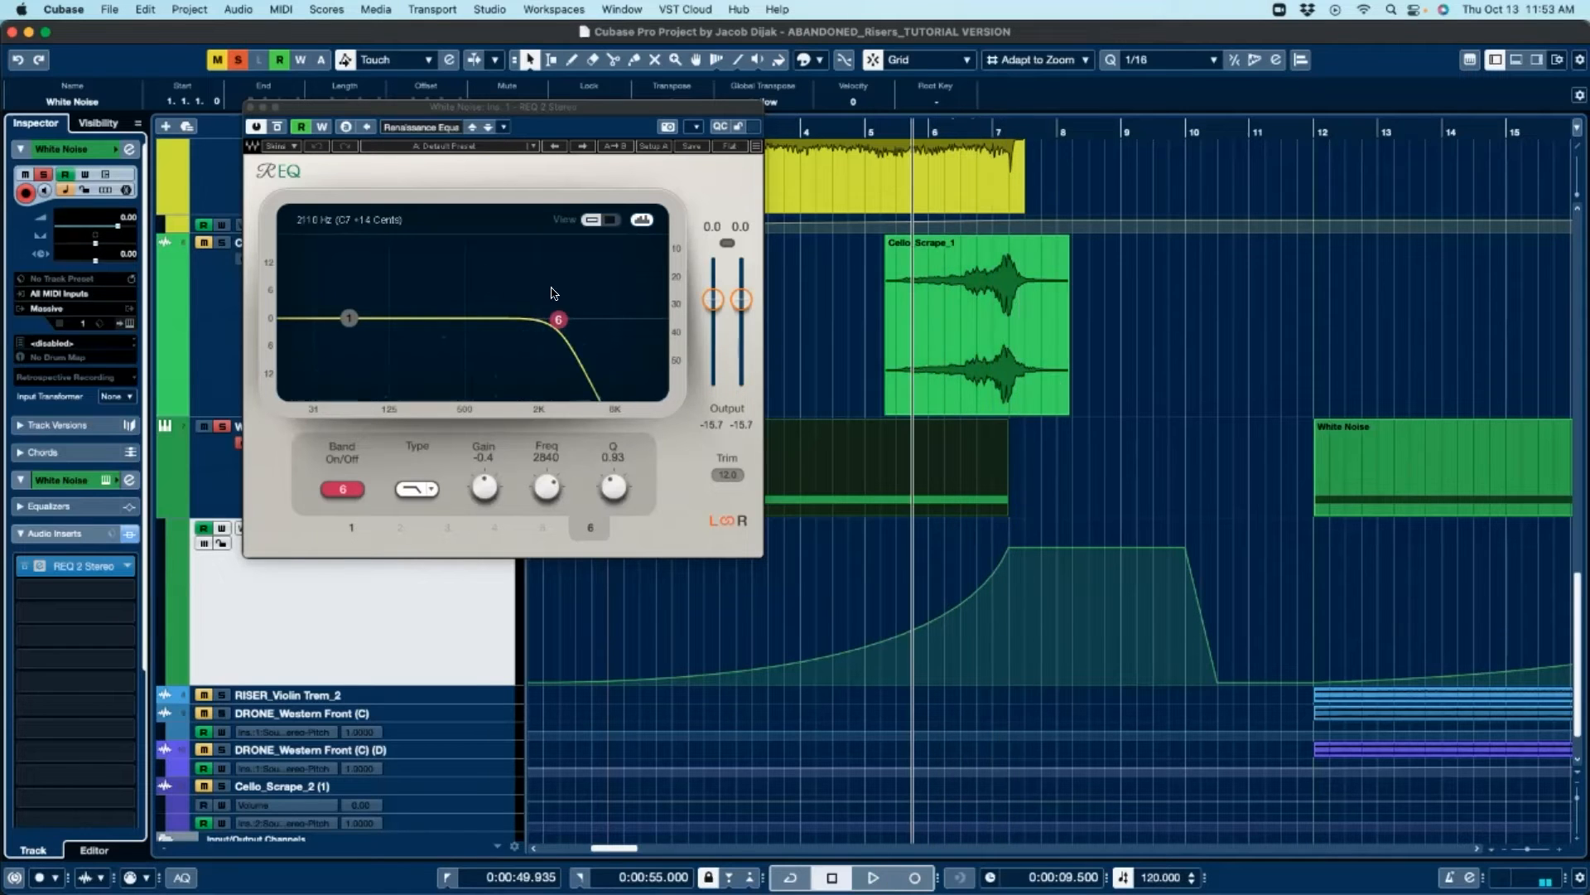
pyautogui.click(252, 108)
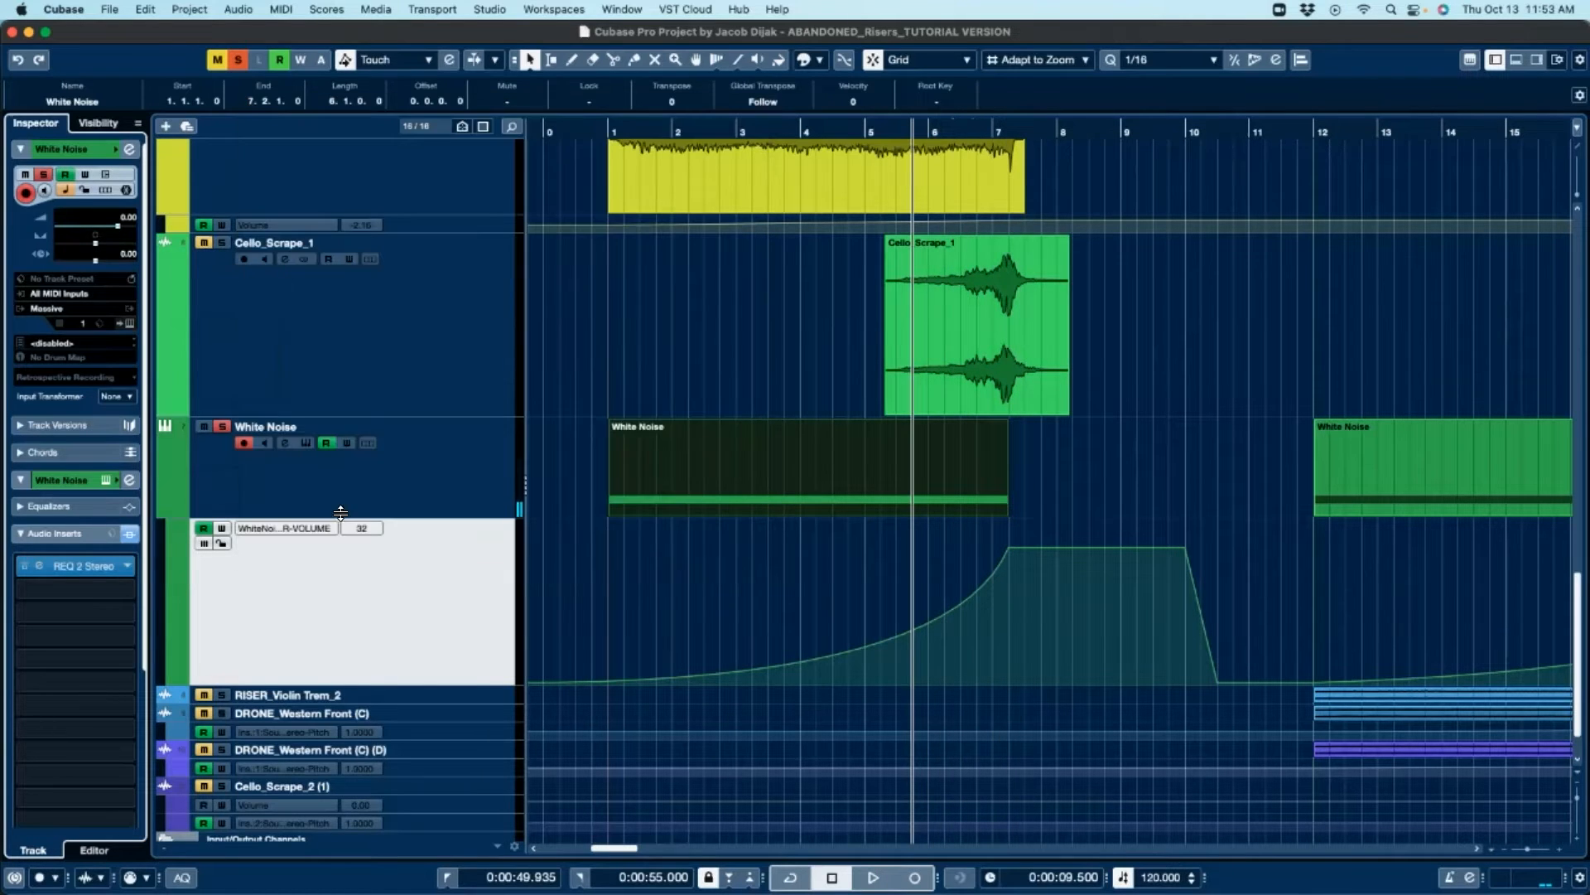
# Step: Unsolo White Noise, select the Risers_Violin Trem_1 event, and play the project from the start
pyautogui.click(223, 424)
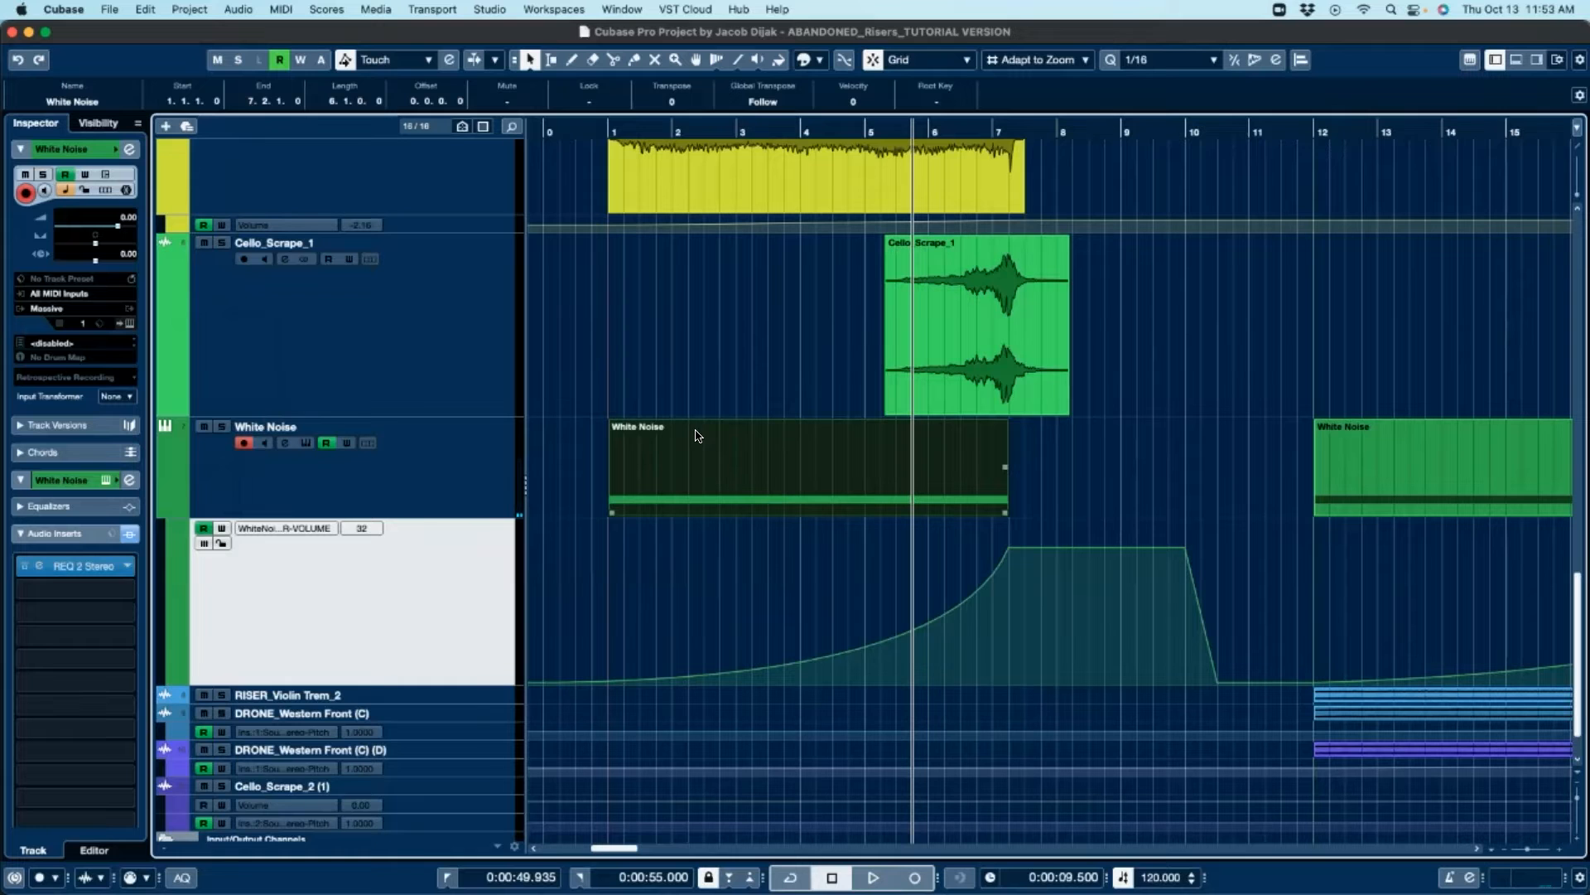
pyautogui.scroll(5, 747, 458)
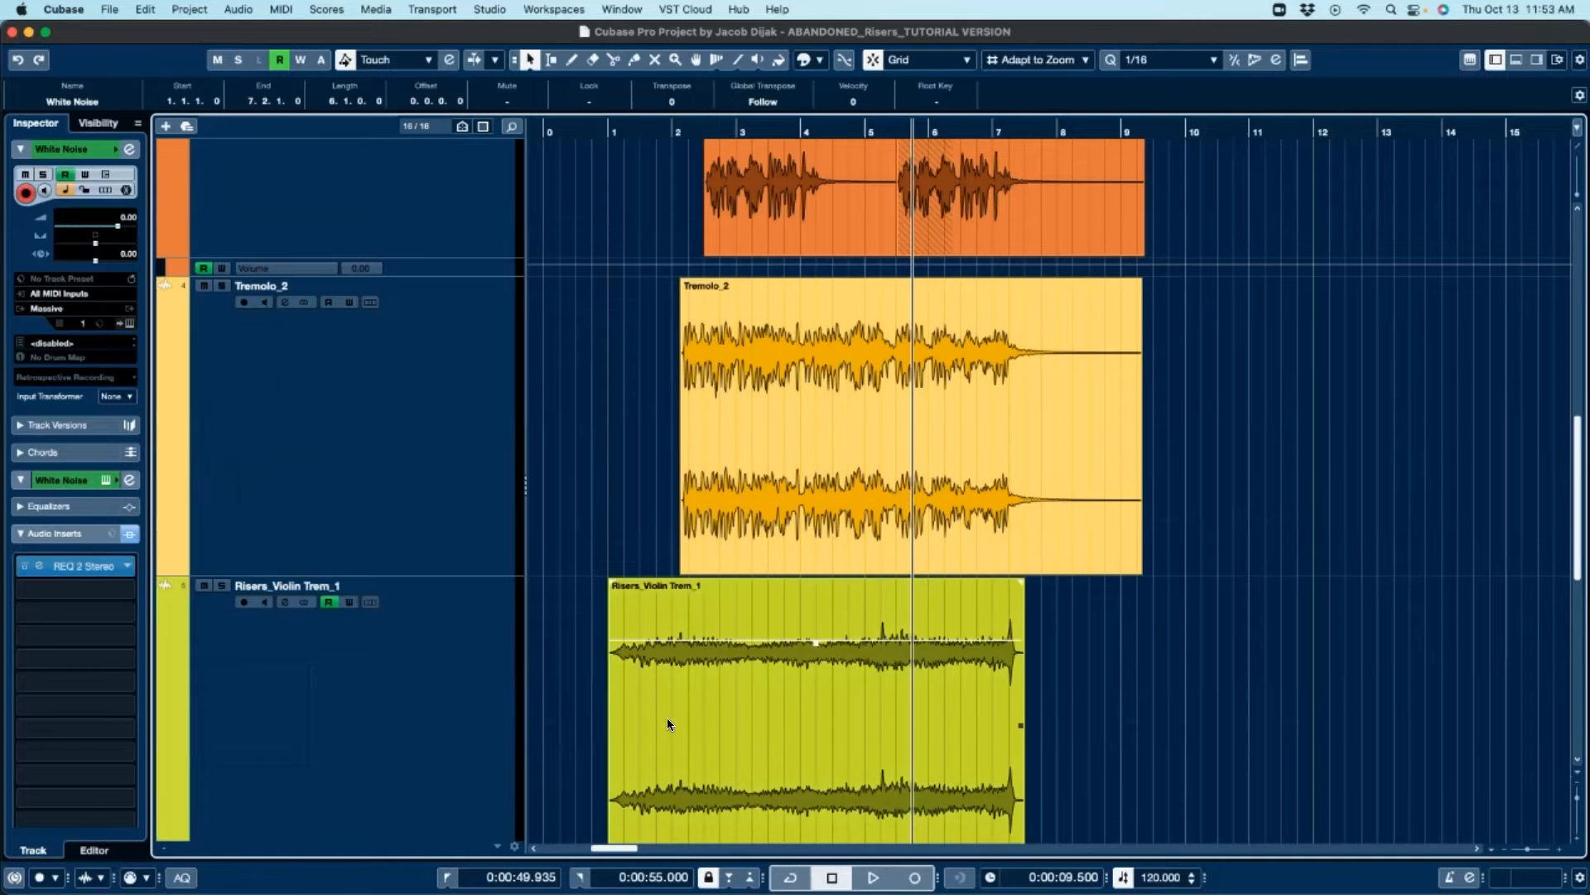
pyautogui.click(772, 686)
pyautogui.press('KP_Decimal')
pyautogui.press('space')
# Step: Follow playback across the whole arrangement and stop it
pyautogui.scroll(-6, 849, 593)
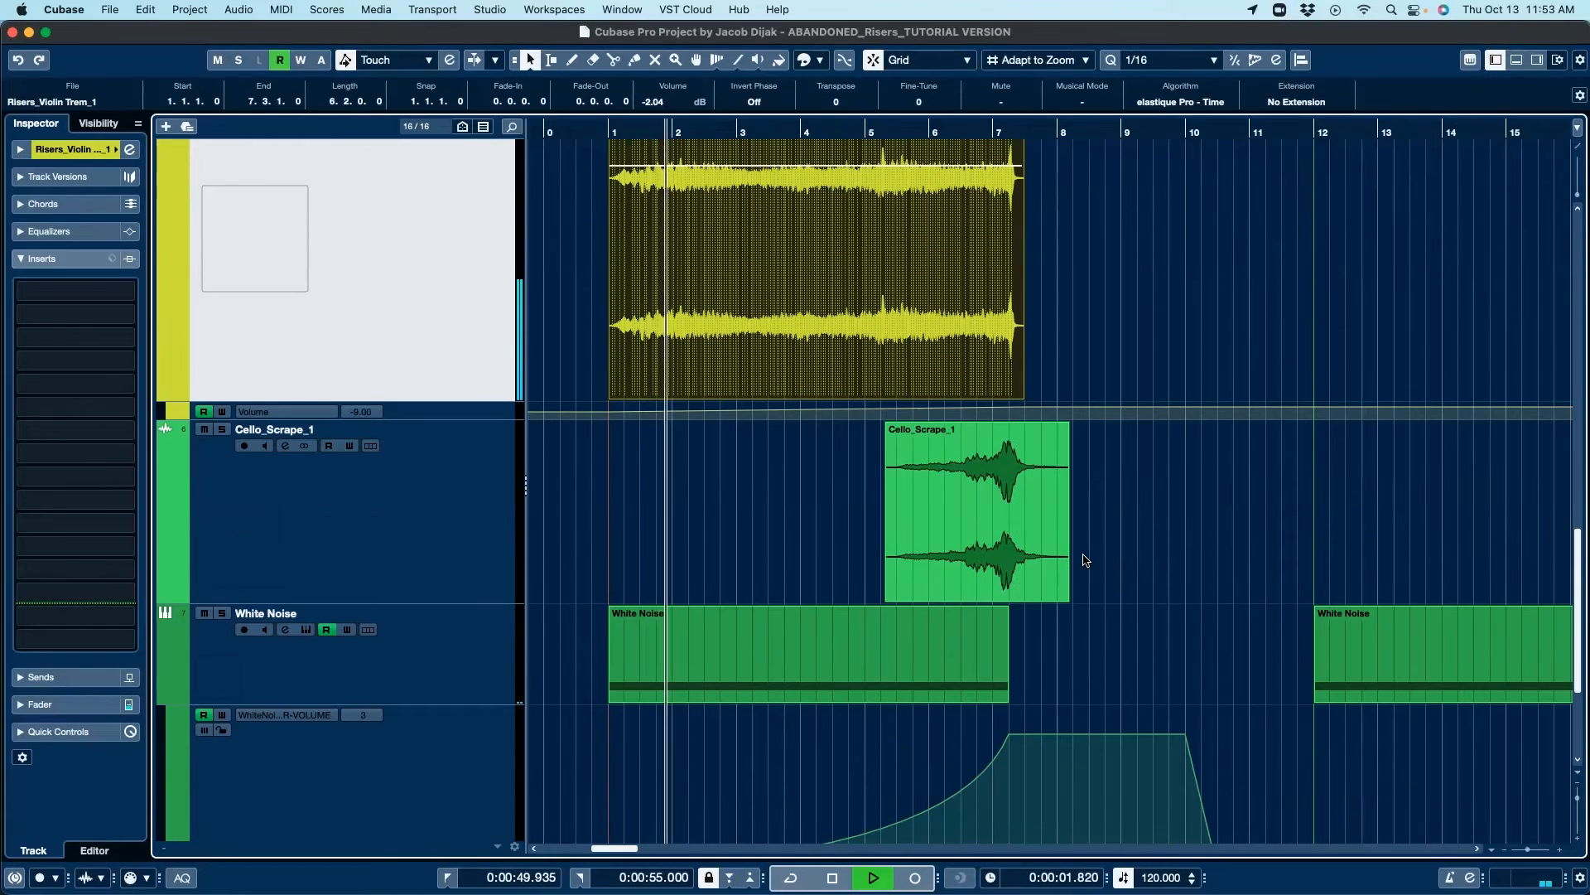
pyautogui.hscroll(5, 1085, 557)
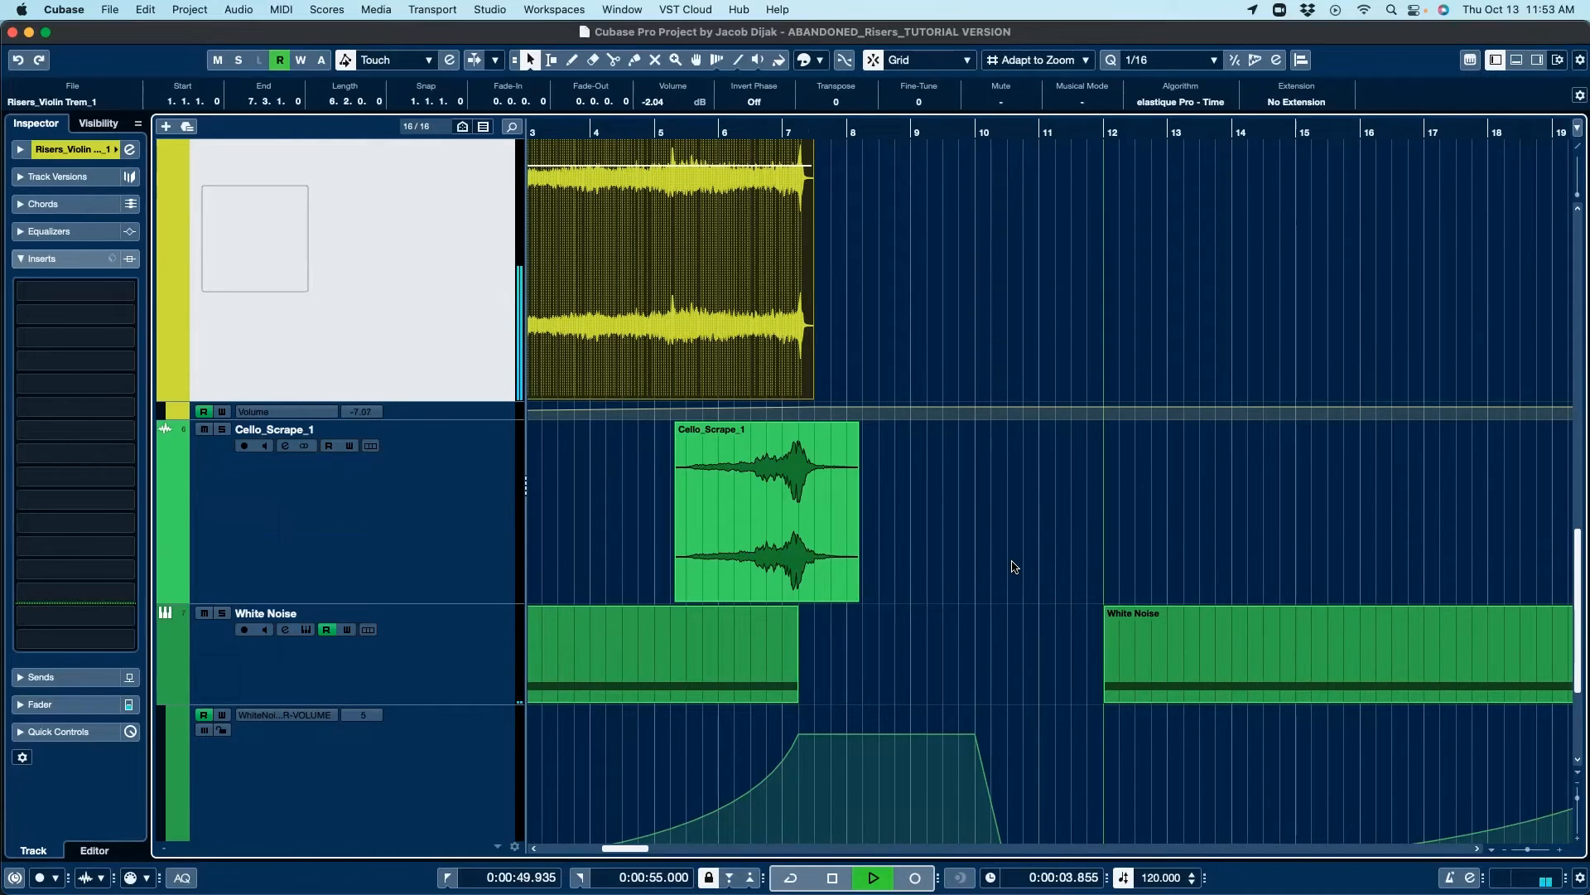
pyautogui.press('z')
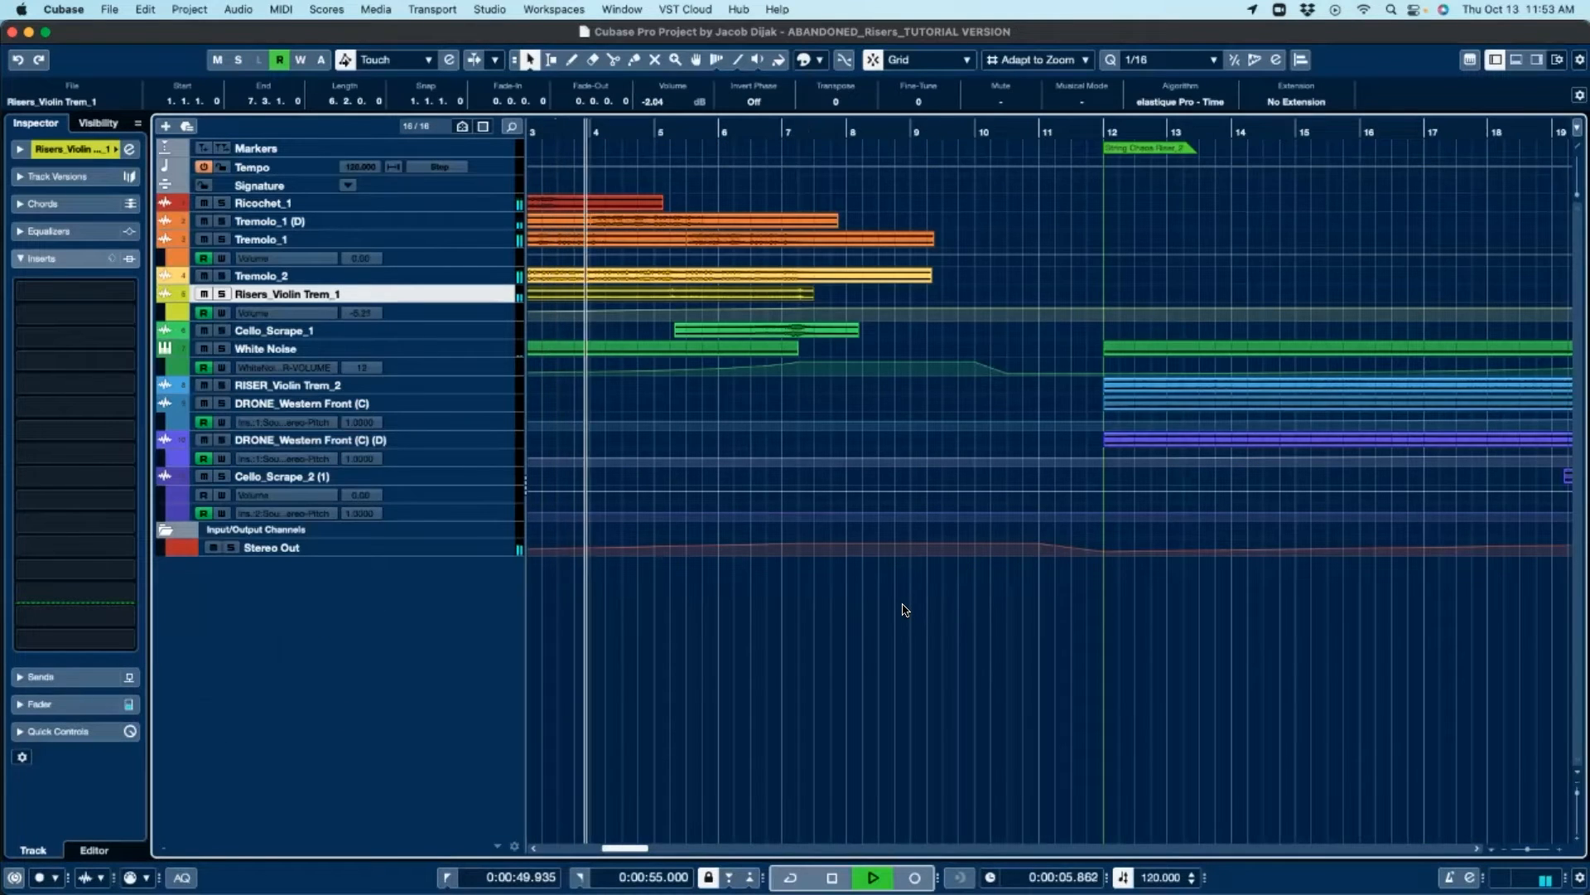
pyautogui.hscroll(-5, 907, 609)
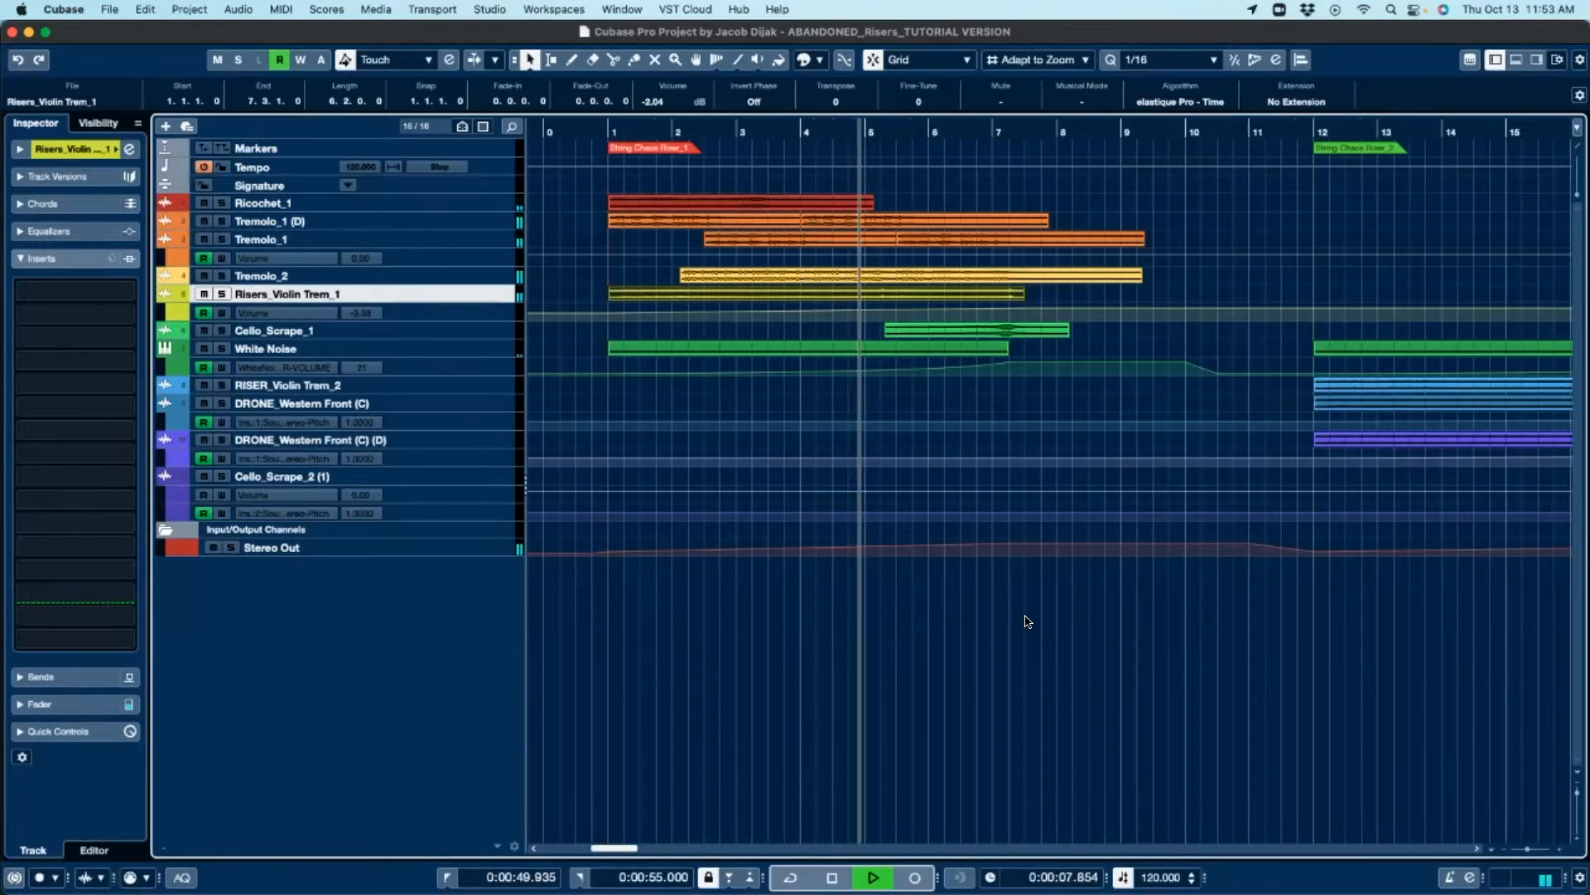
pyautogui.hscroll(3, 1035, 621)
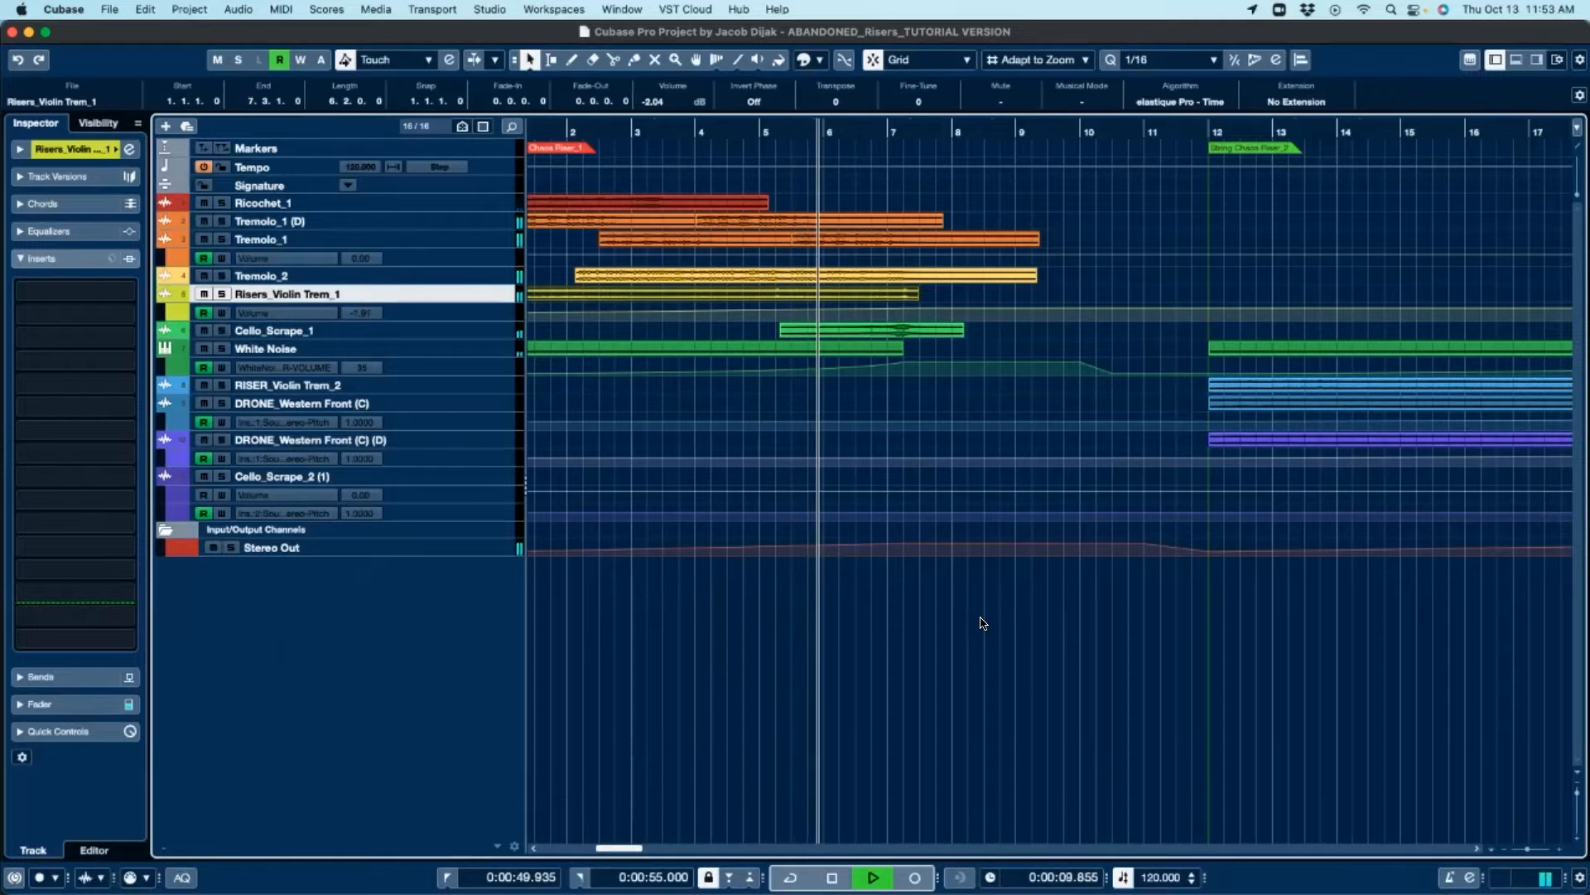
pyautogui.hscroll(-3, 982, 624)
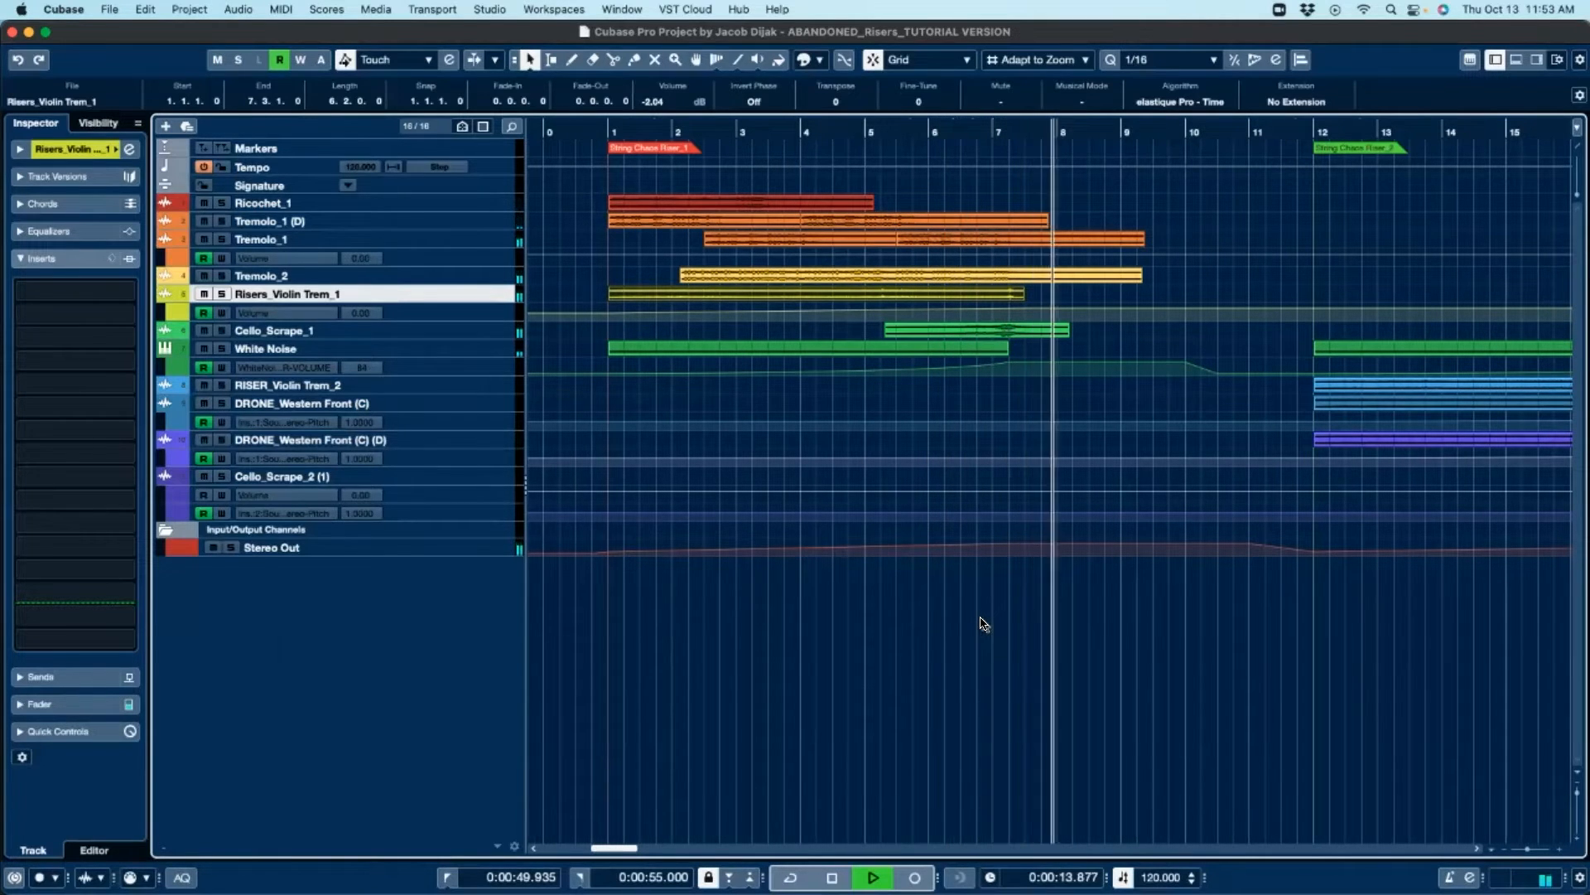
pyautogui.hscroll(5, 874, 632)
pyautogui.hscroll(5, 852, 631)
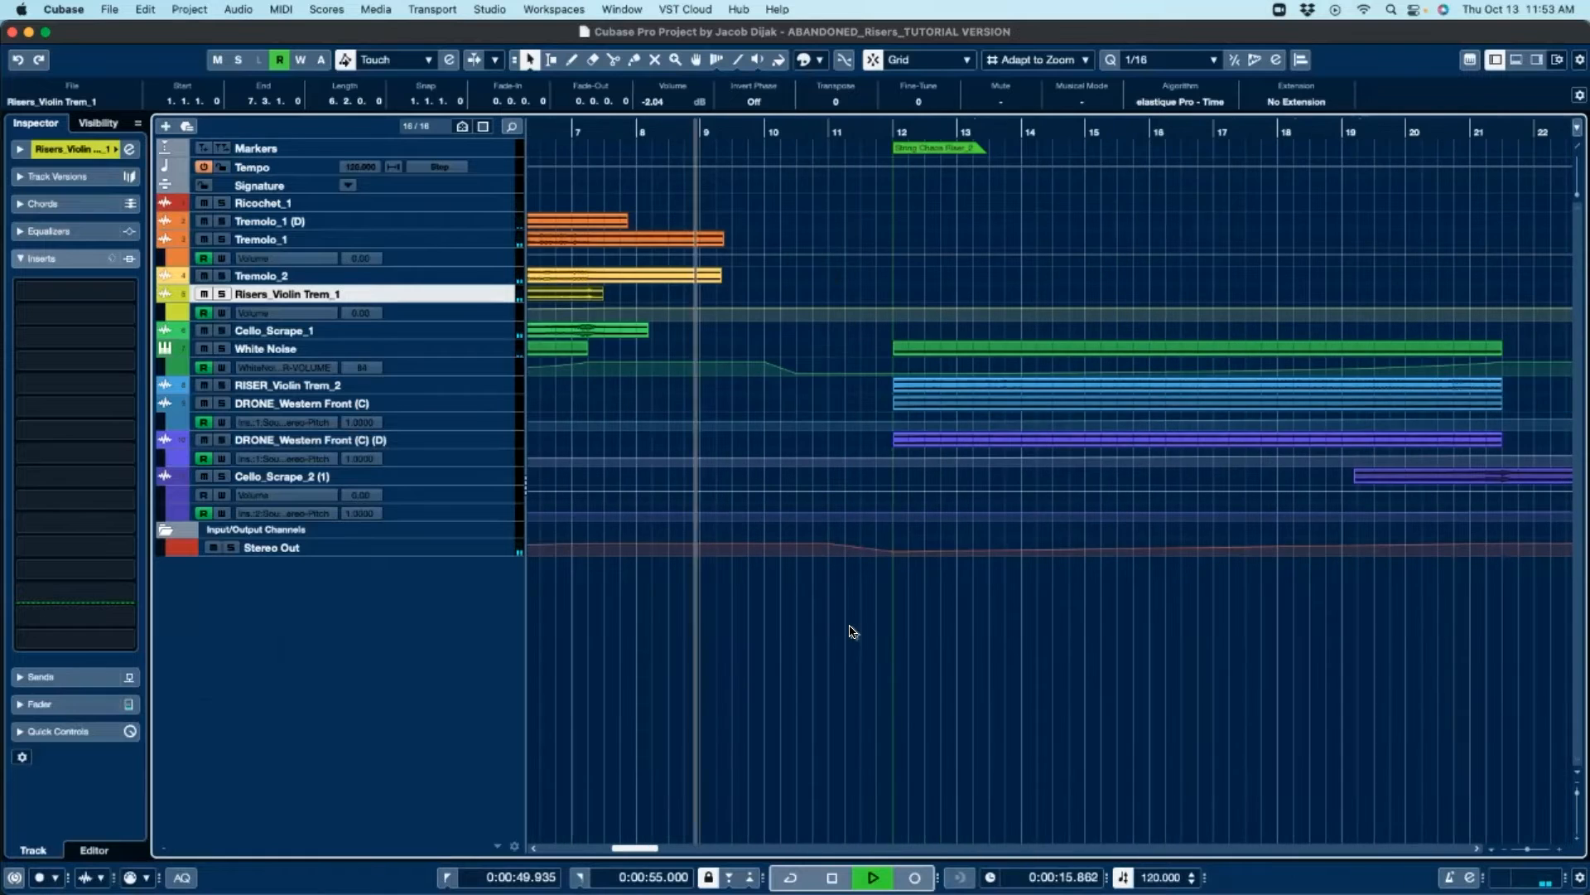
pyautogui.press('space')
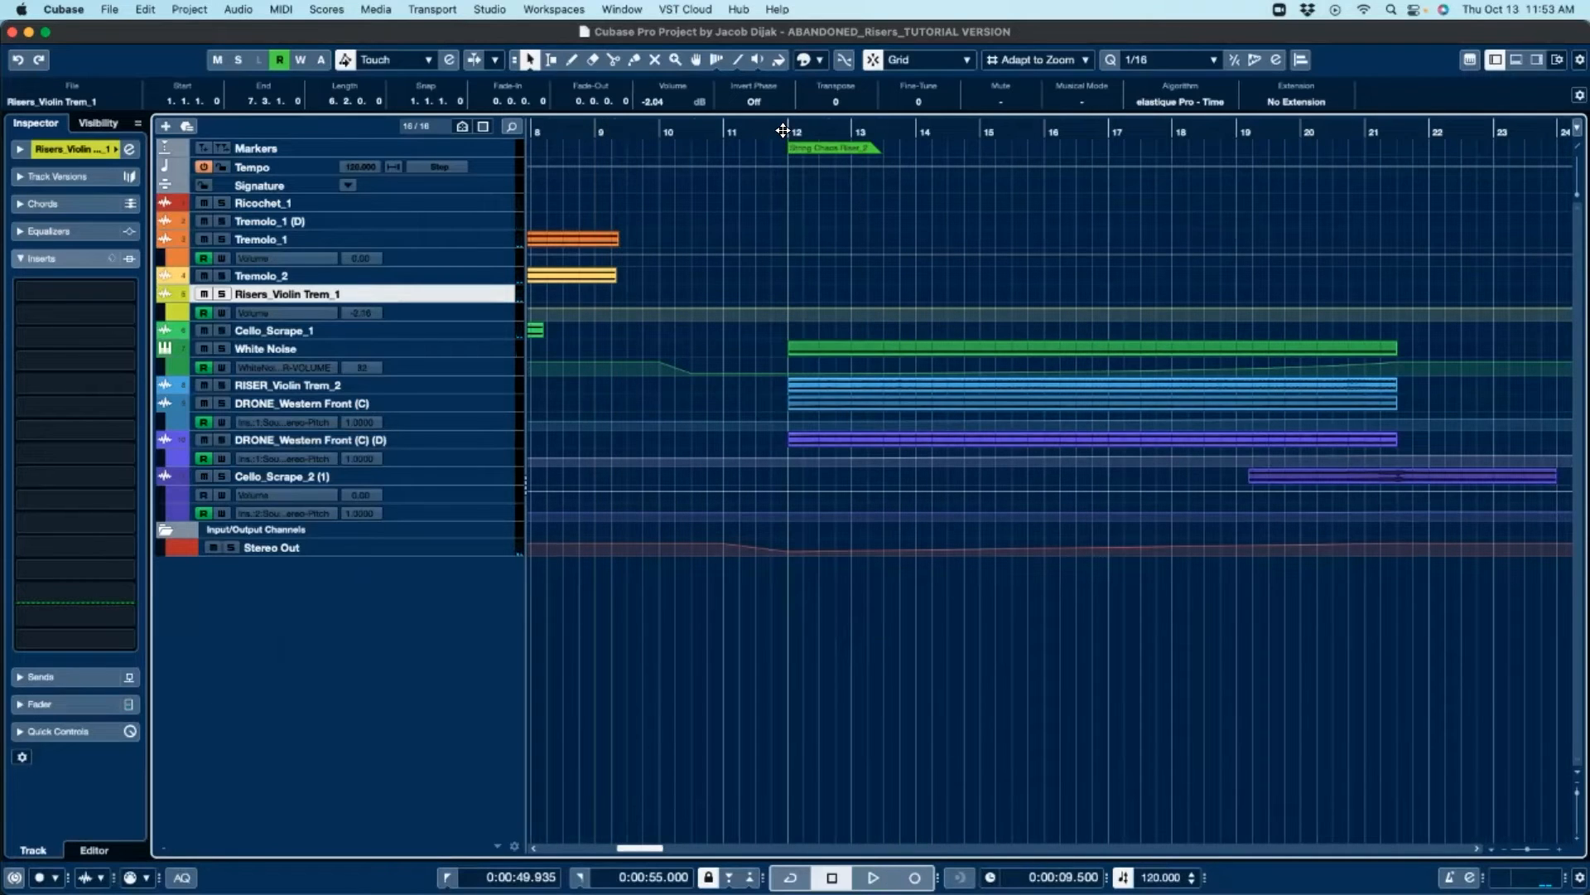
# Step: Select the second White Noise event starting at bar 12
pyautogui.hscroll(3, 1209, 398)
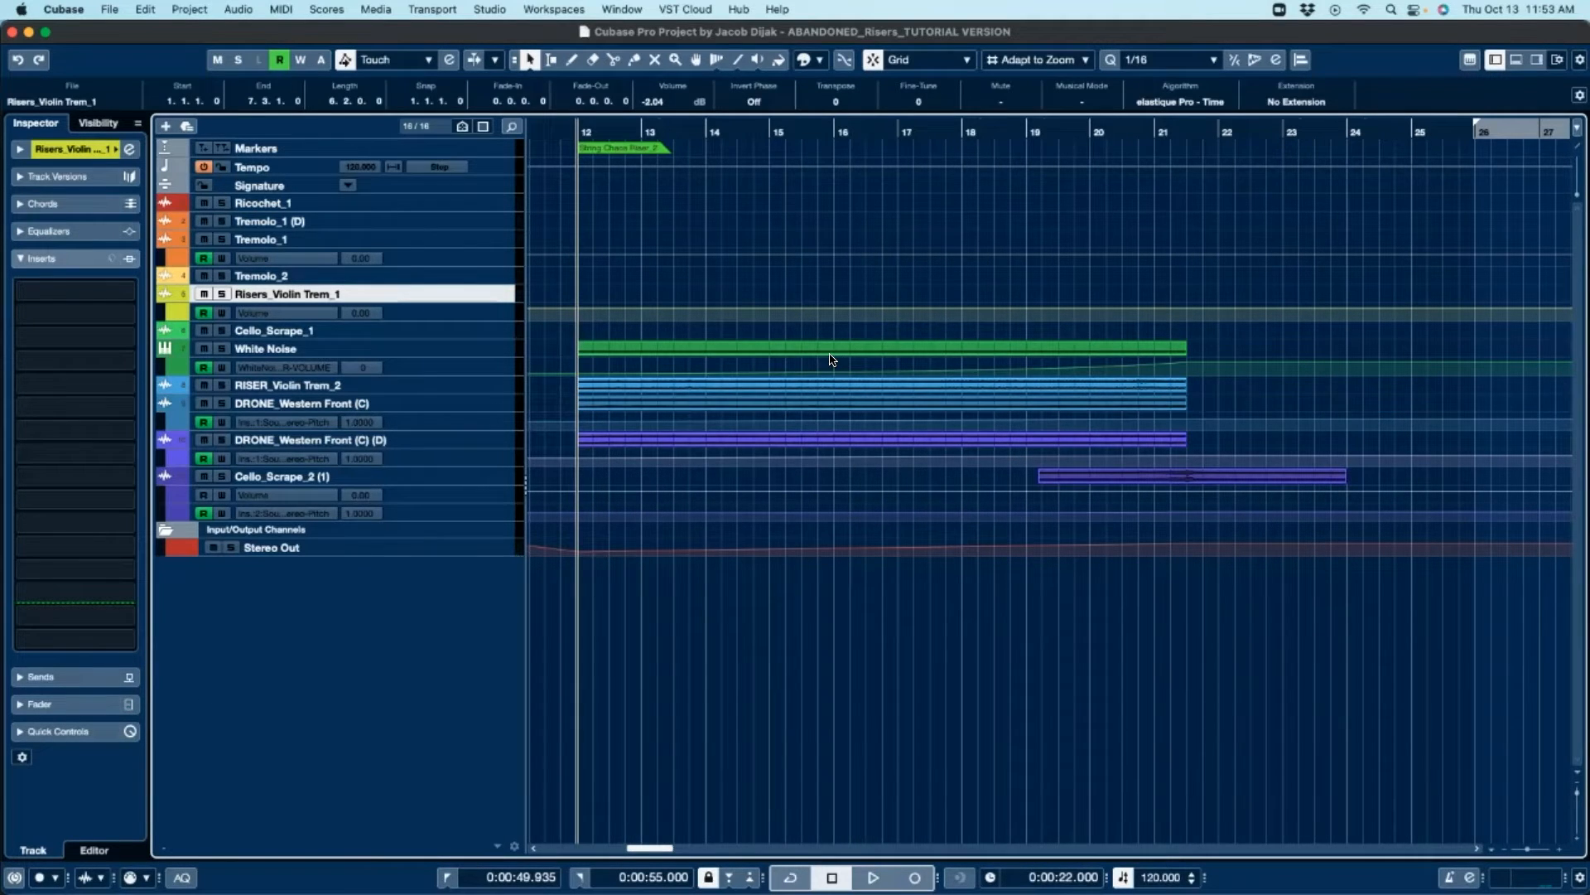
pyautogui.moveTo(1204, 333); pyautogui.dragTo(1037, 489)
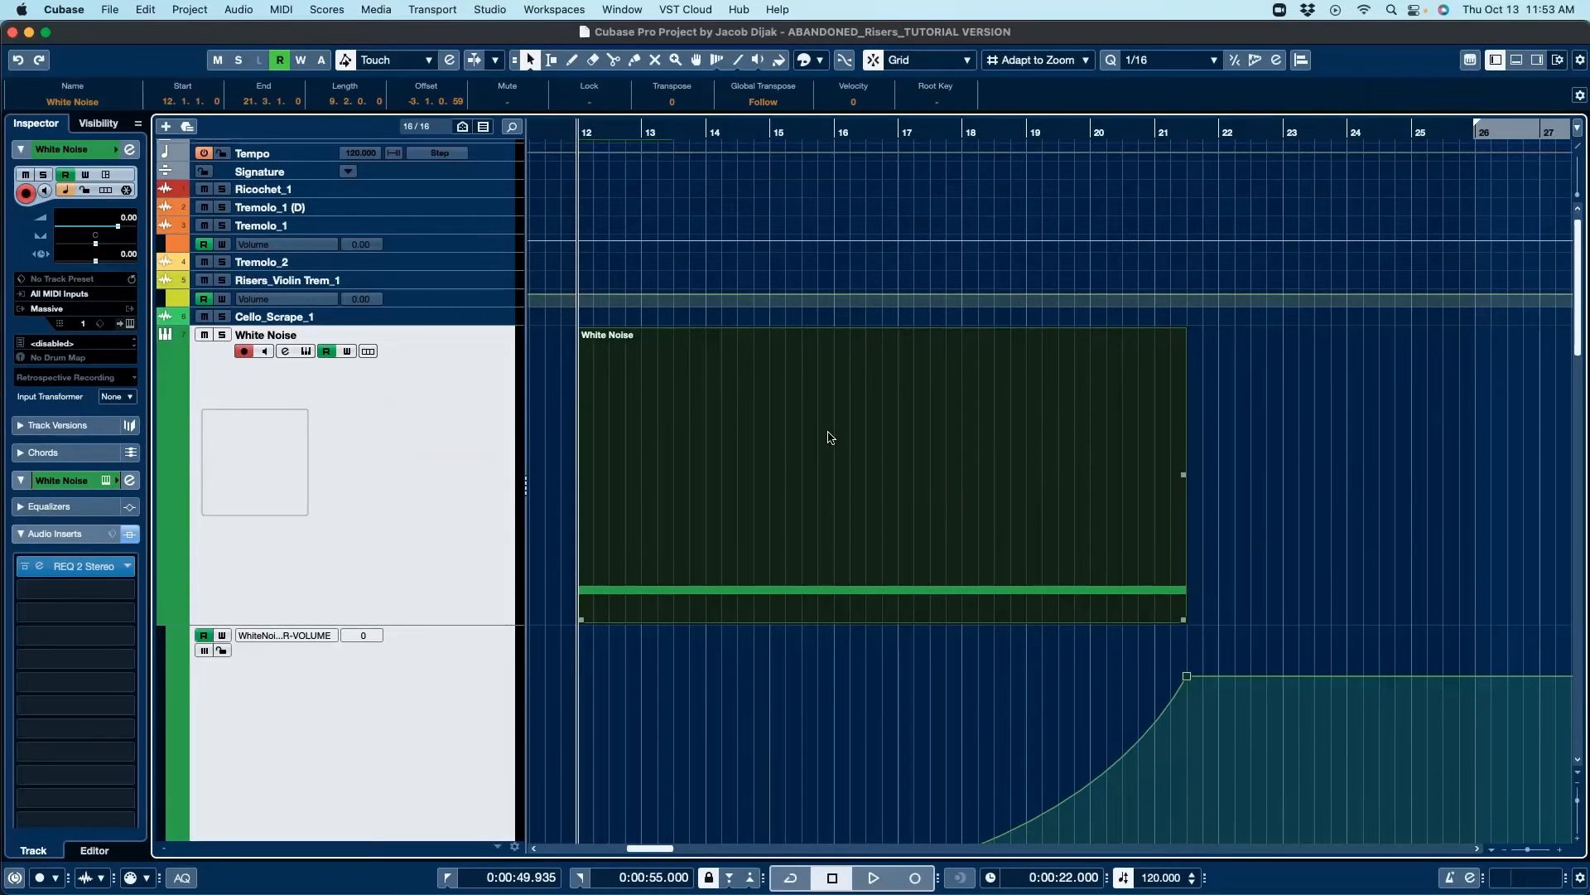
# Step: Select the RISER_Violin Trem_2 event below the White Noise automation lane
pyautogui.scroll(-2, 965, 454)
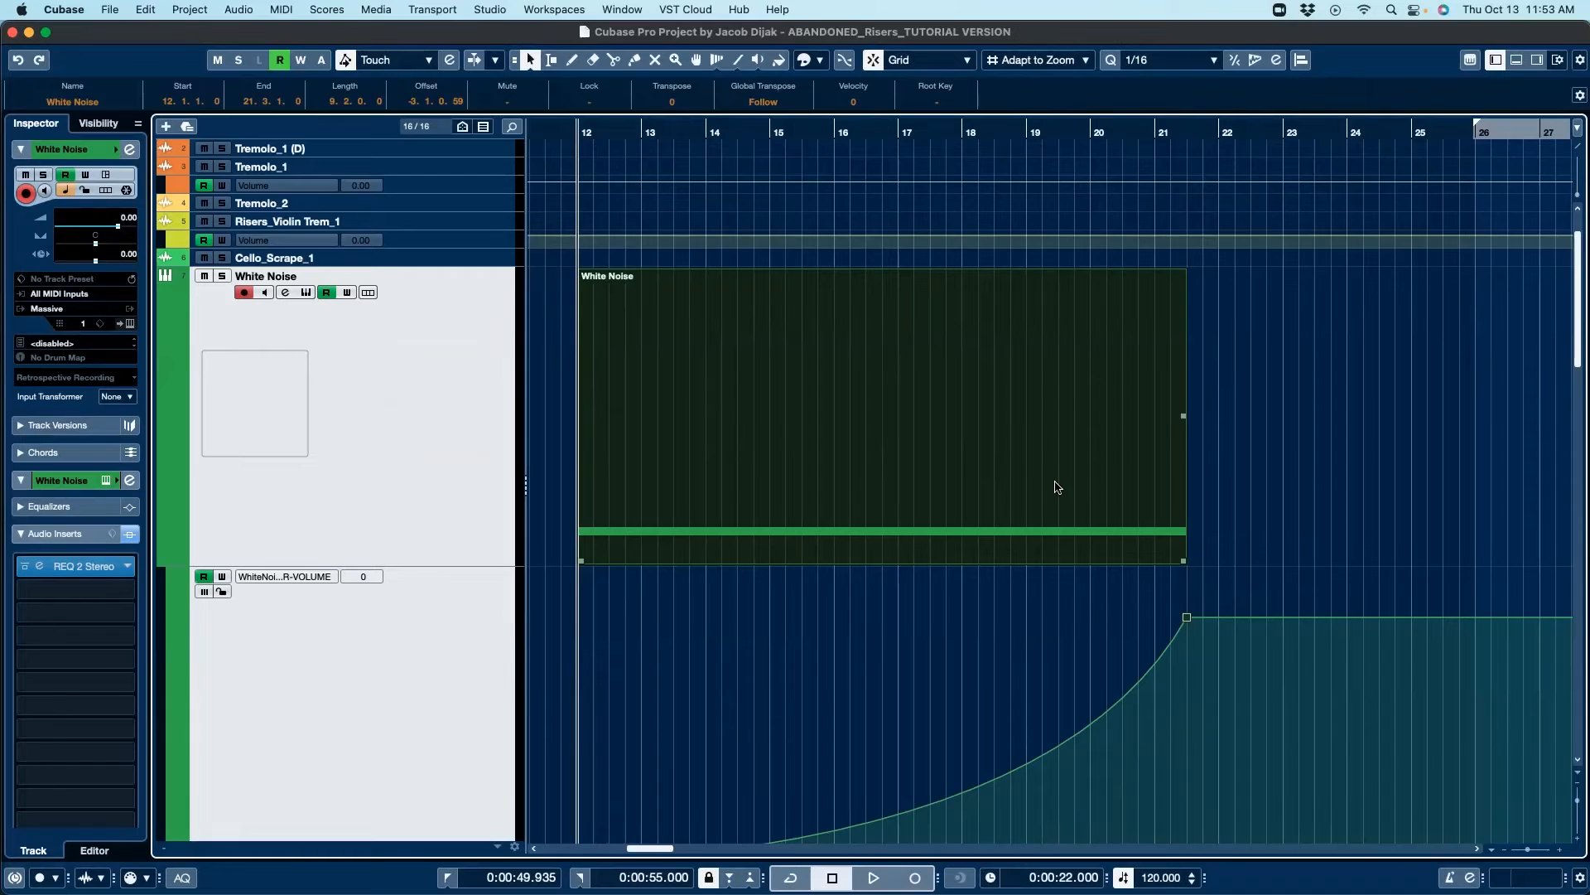
pyautogui.scroll(-4, 1054, 486)
pyautogui.scroll(-8, 1137, 403)
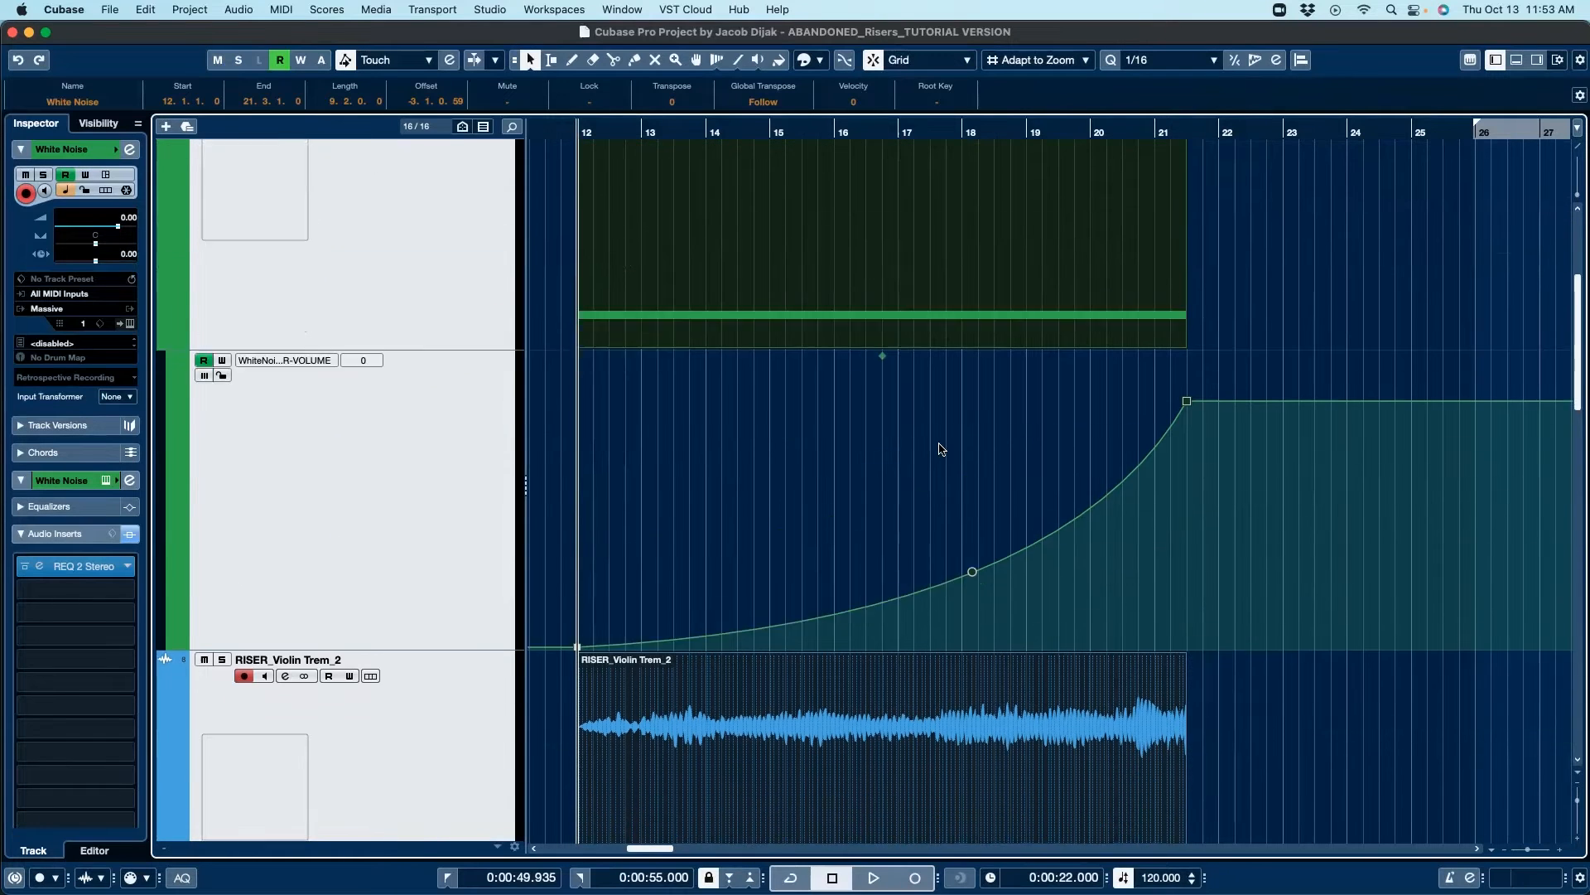
pyautogui.scroll(-3, 1185, 552)
pyautogui.click(1305, 631)
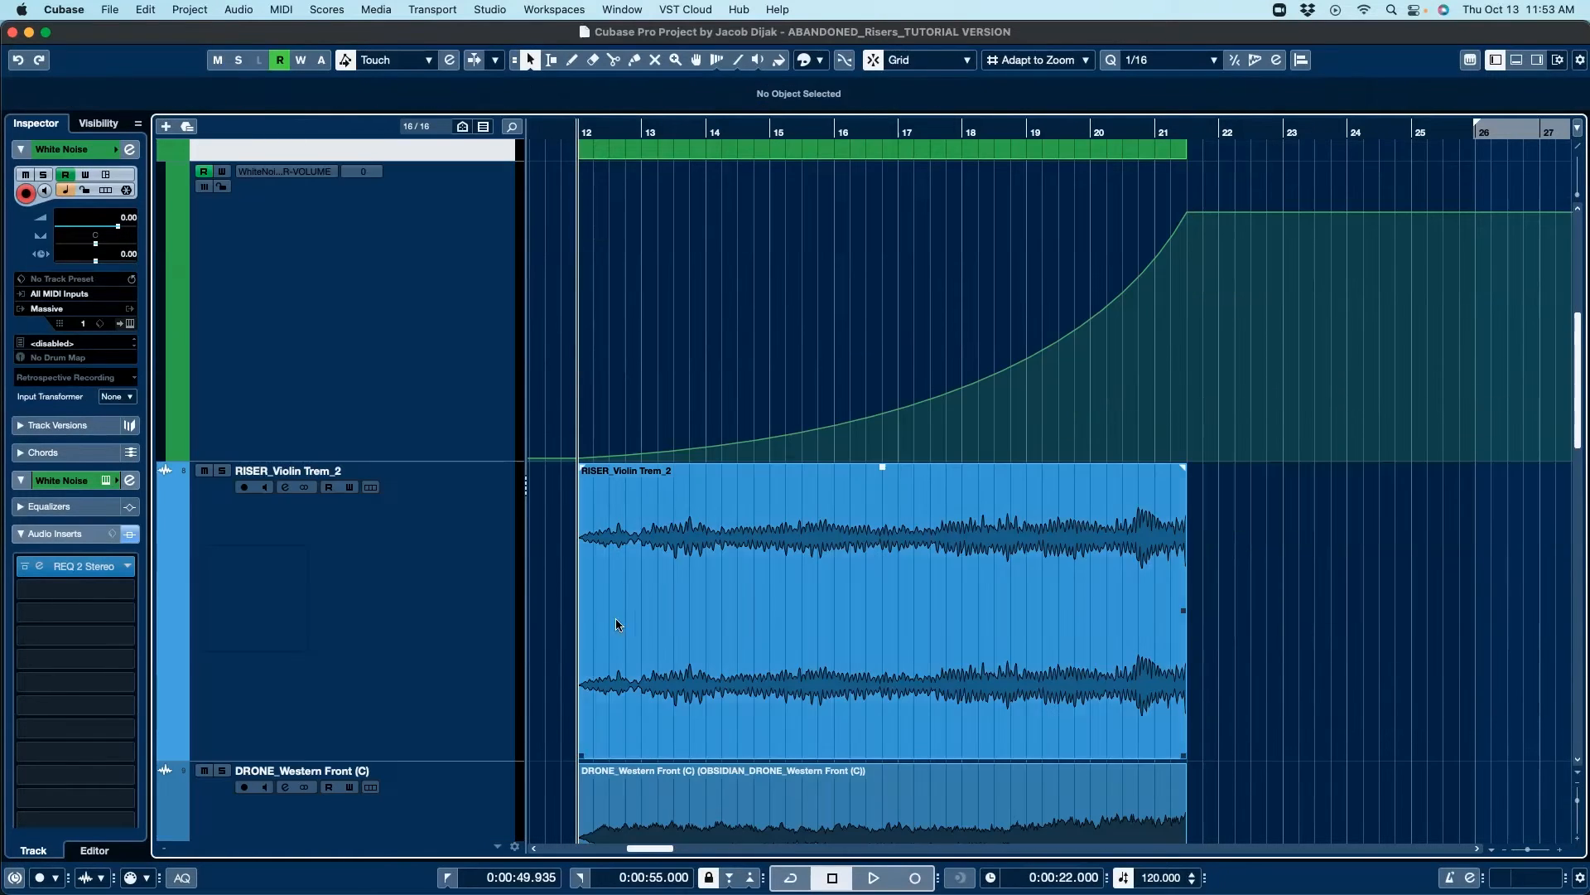
pyautogui.click(771, 611)
# Step: Solo the RISER_Violin Trem_2 track to audition it
pyautogui.hscroll(-3, 823, 619)
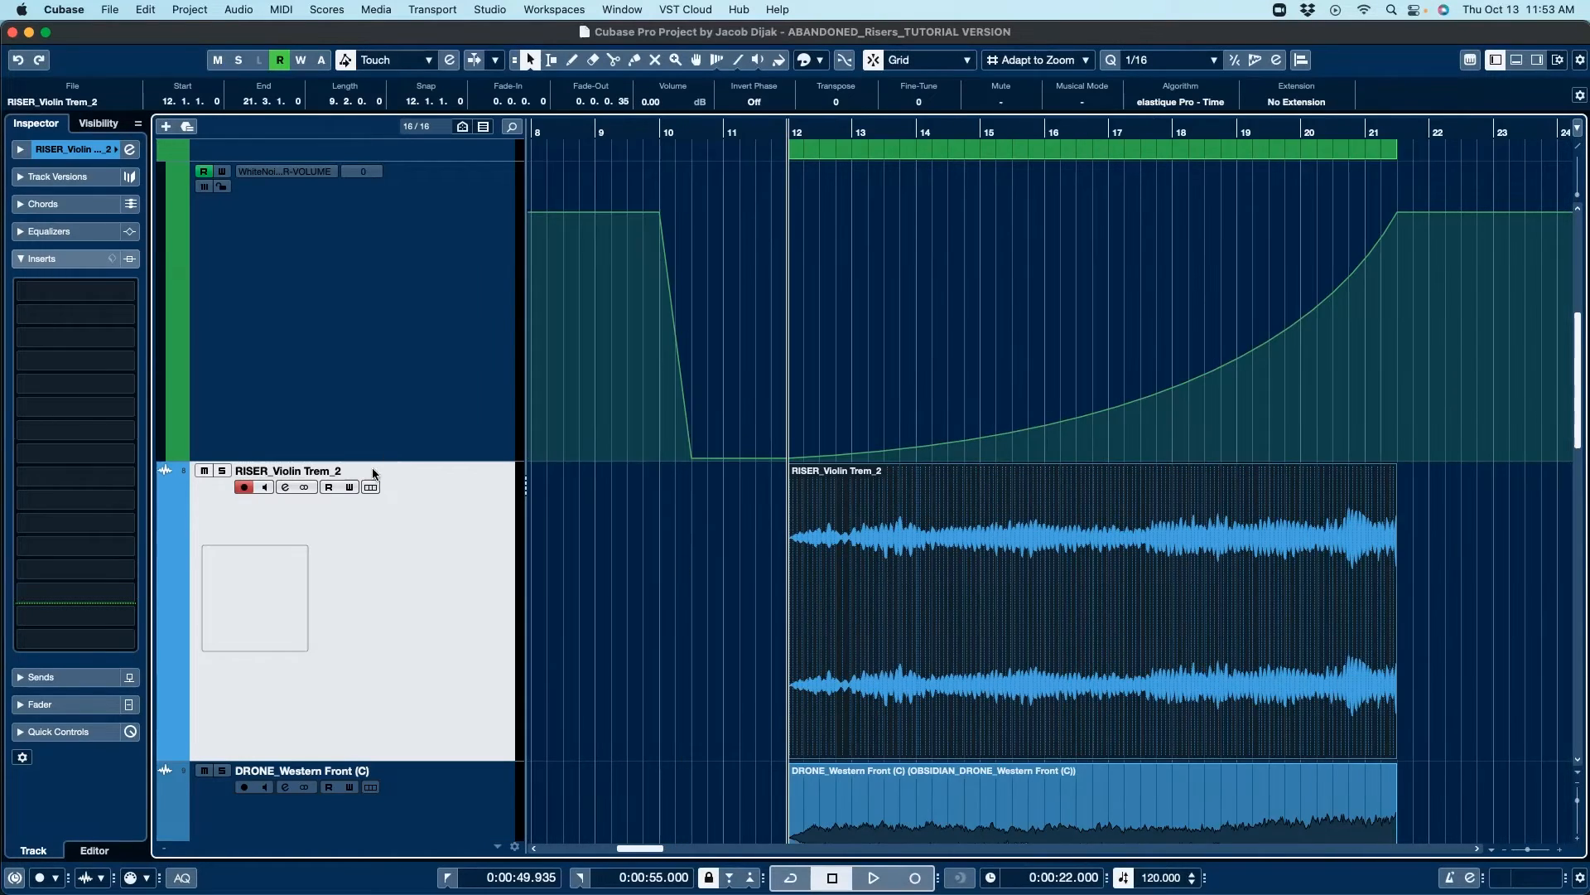
pyautogui.click(221, 471)
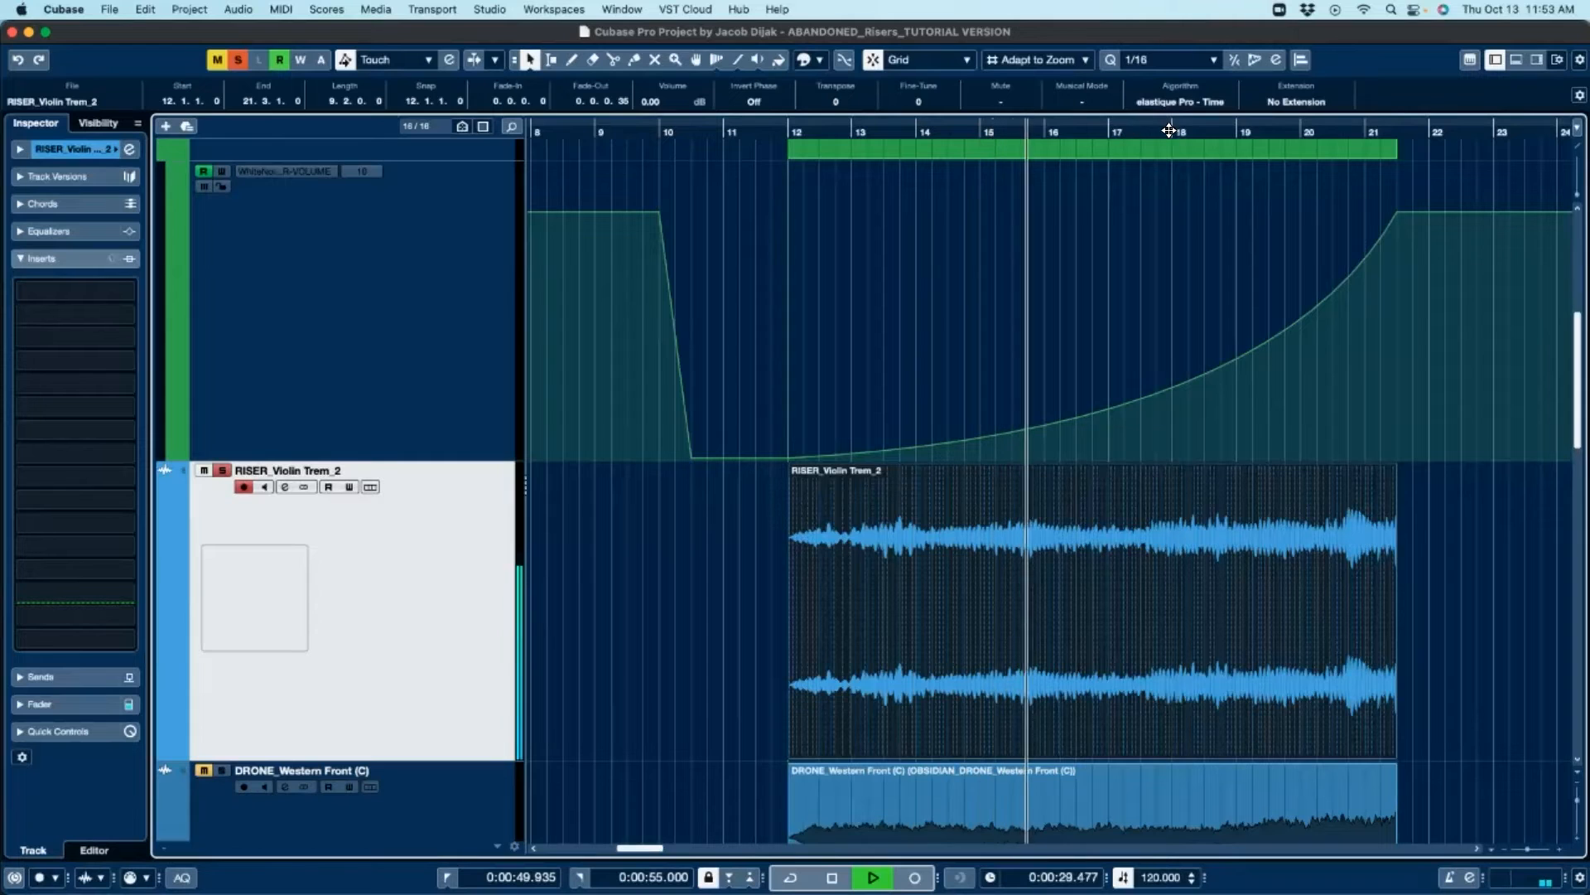
pyautogui.scroll(-5, 1051, 497)
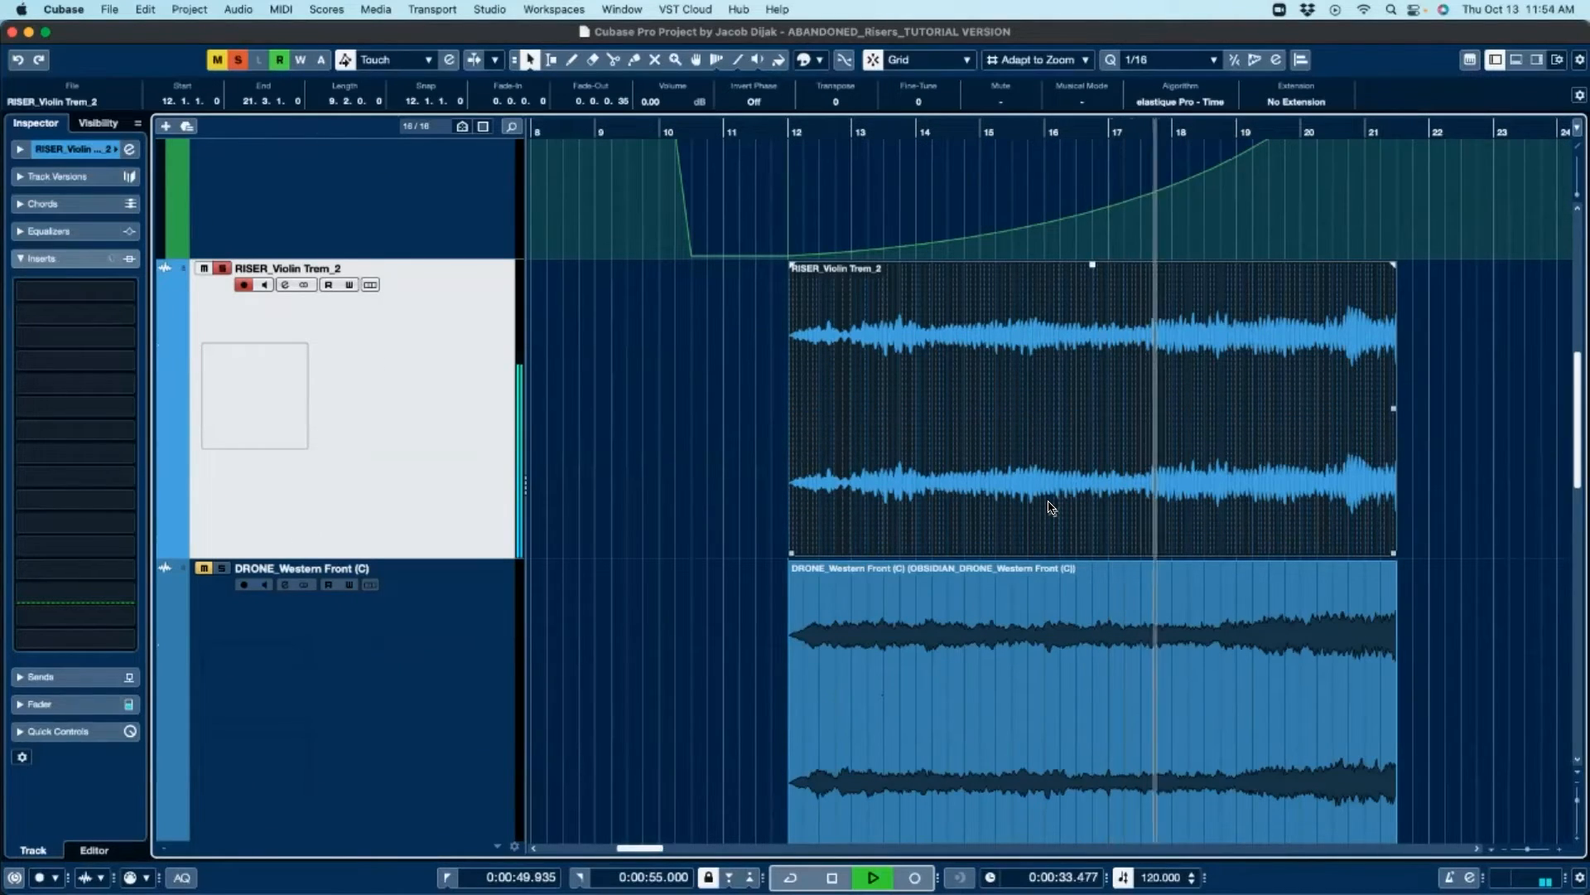
# Step: Follow playback of the soloed RISER_Violin Trem_2 layer to the end of its event and stop it
pyautogui.scroll(-1, 1049, 506)
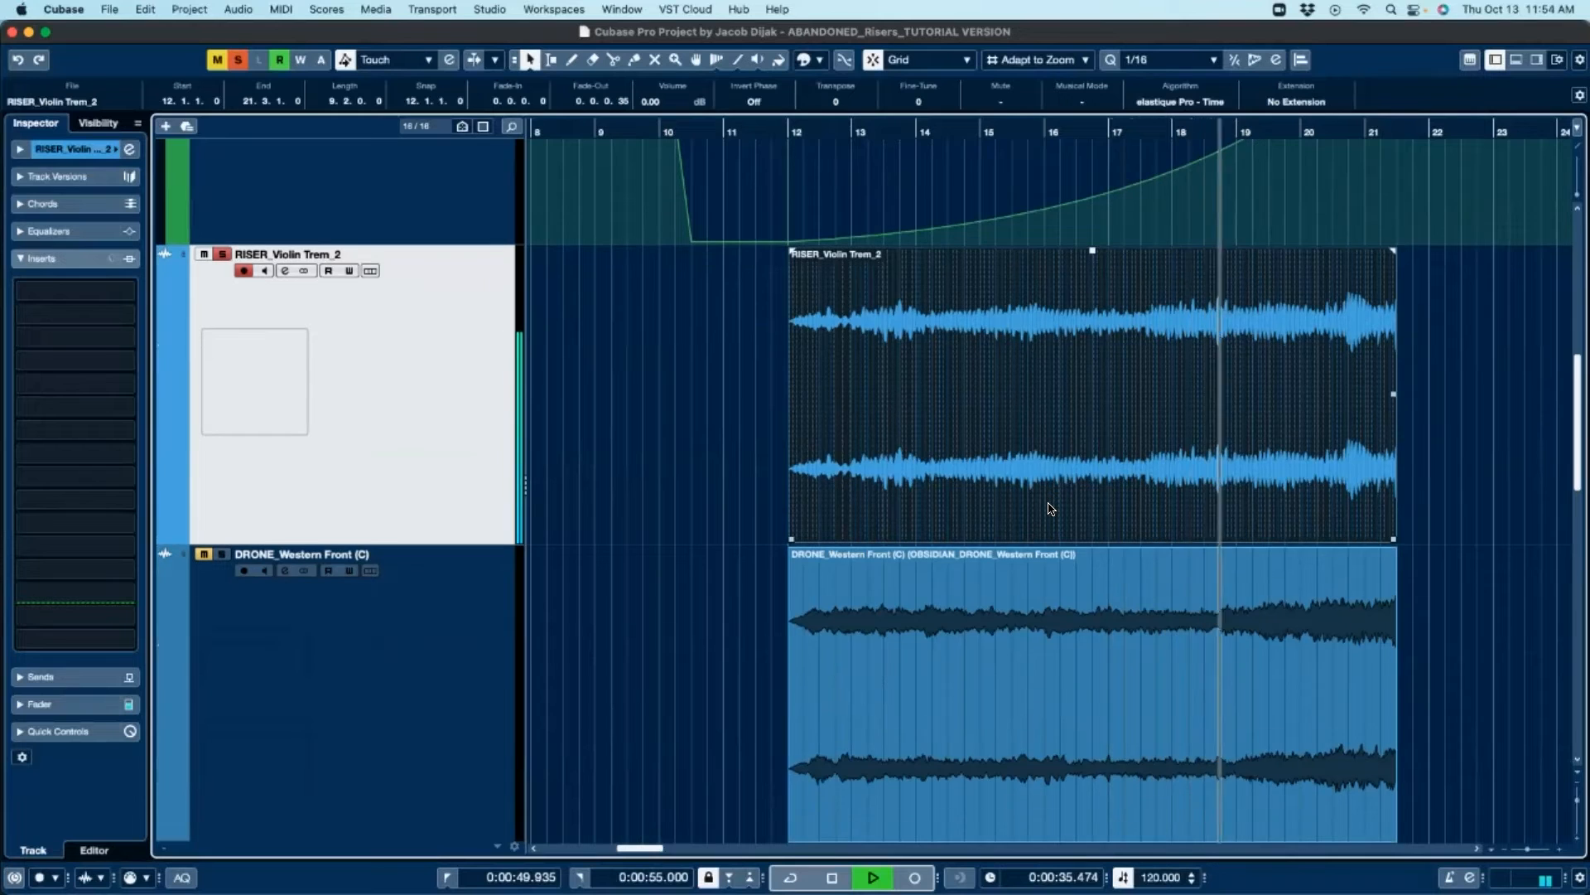
pyautogui.hscroll(3, 1050, 508)
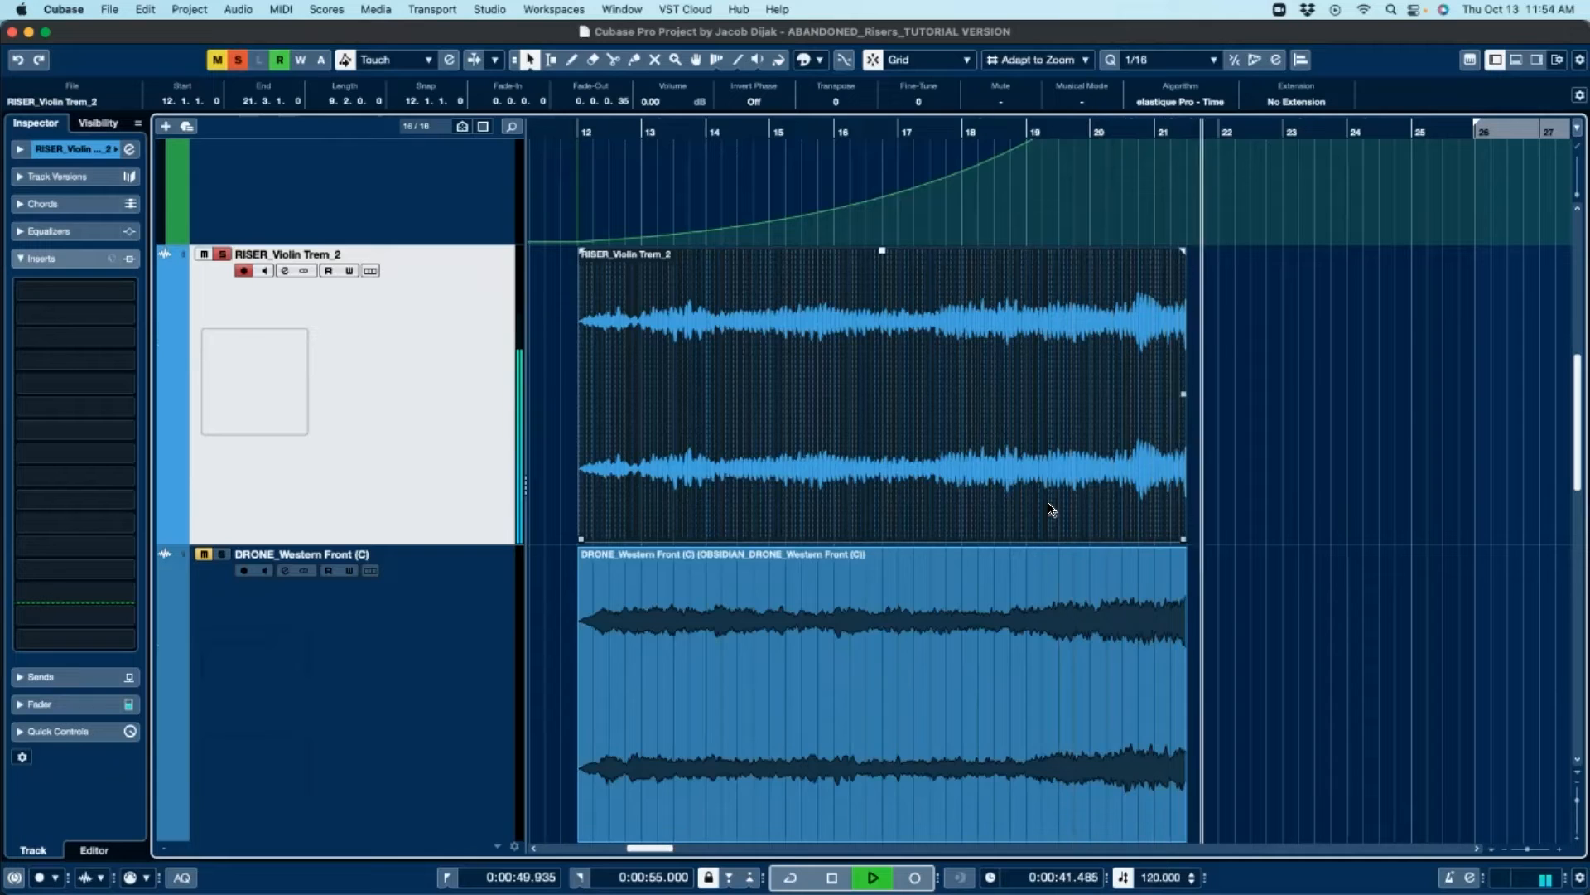
pyautogui.press('space')
# Step: Solo the DRONE_Western Front (C) track and select it
pyautogui.click(916, 641)
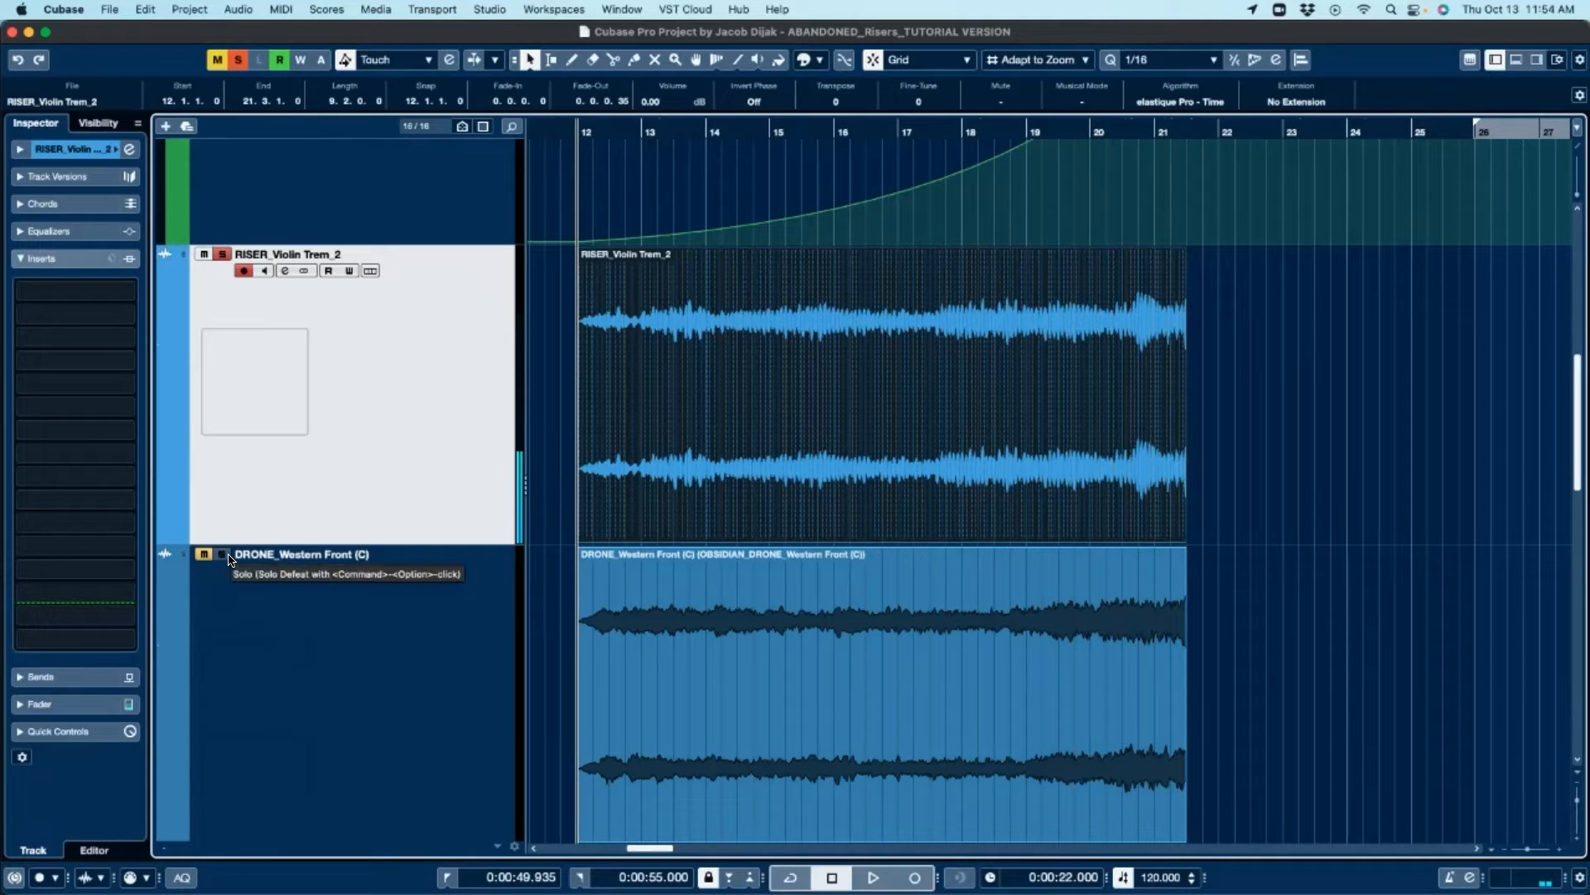
pyautogui.click(933, 651)
pyautogui.scroll(-6, 1096, 635)
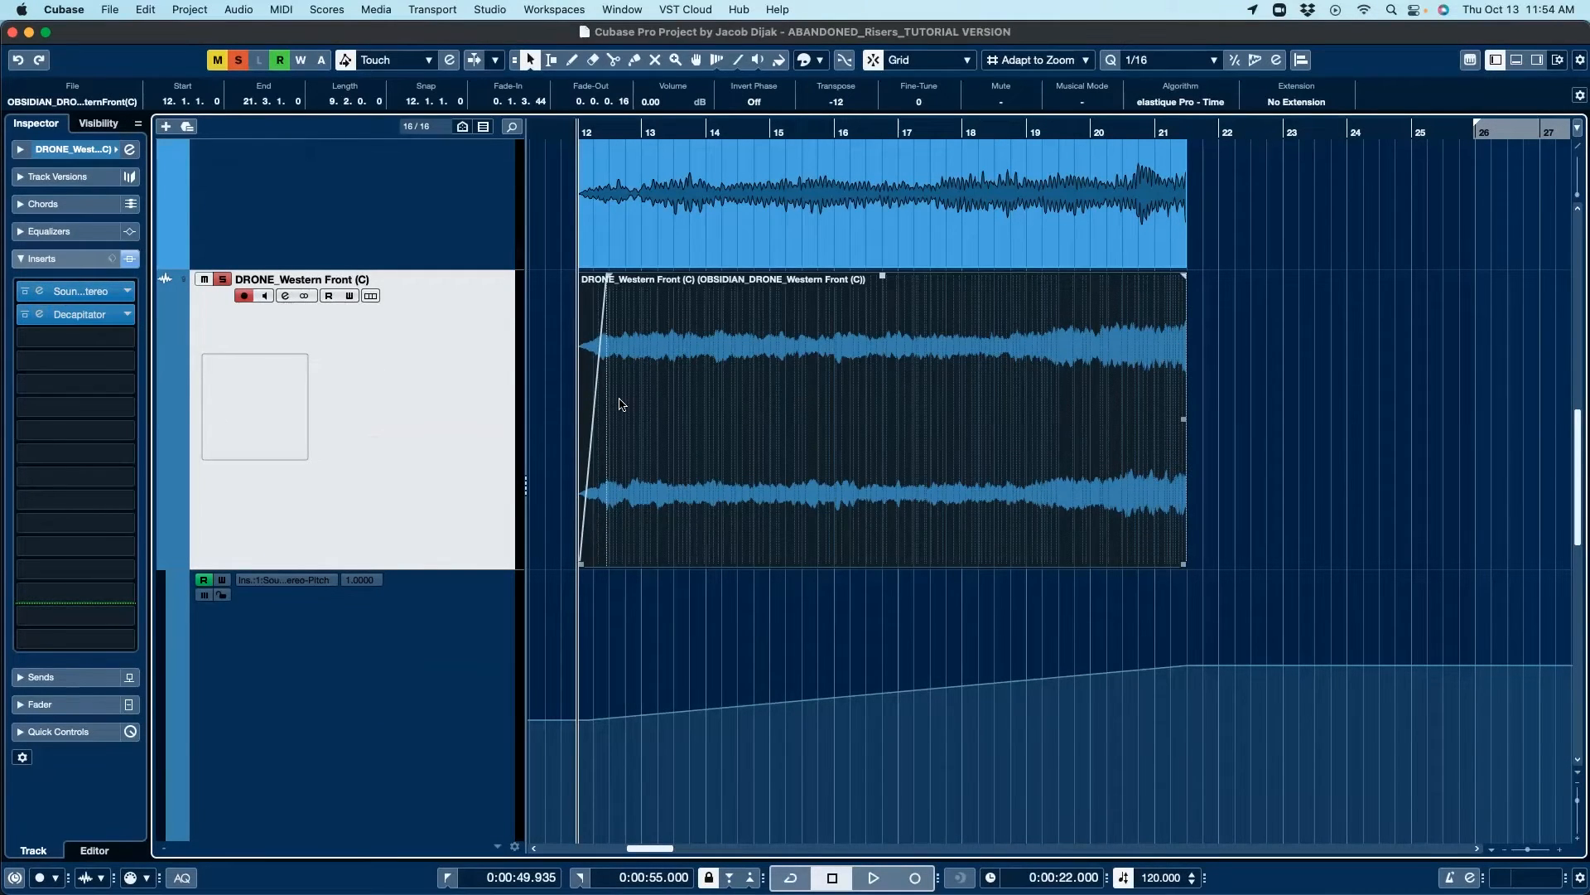
# Step: Open and inspect the SoundShifter and Decapitator insert plugins on the DRONE_Western Front (C) track, closing each window
pyautogui.click(93, 295)
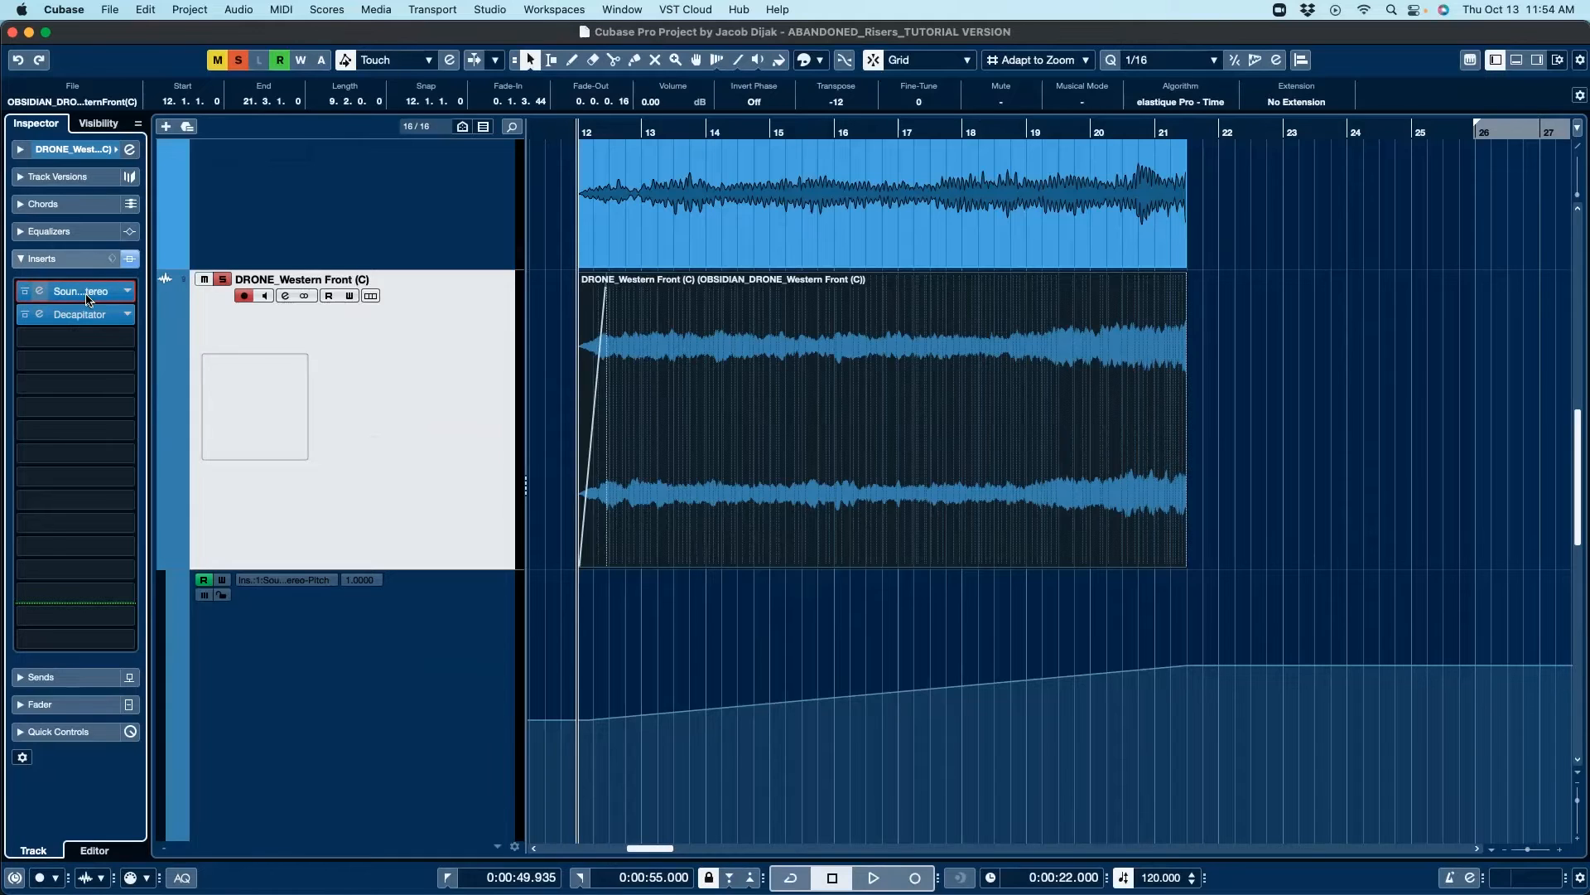
pyautogui.moveTo(745, 138); pyautogui.dragTo(1142, 223)
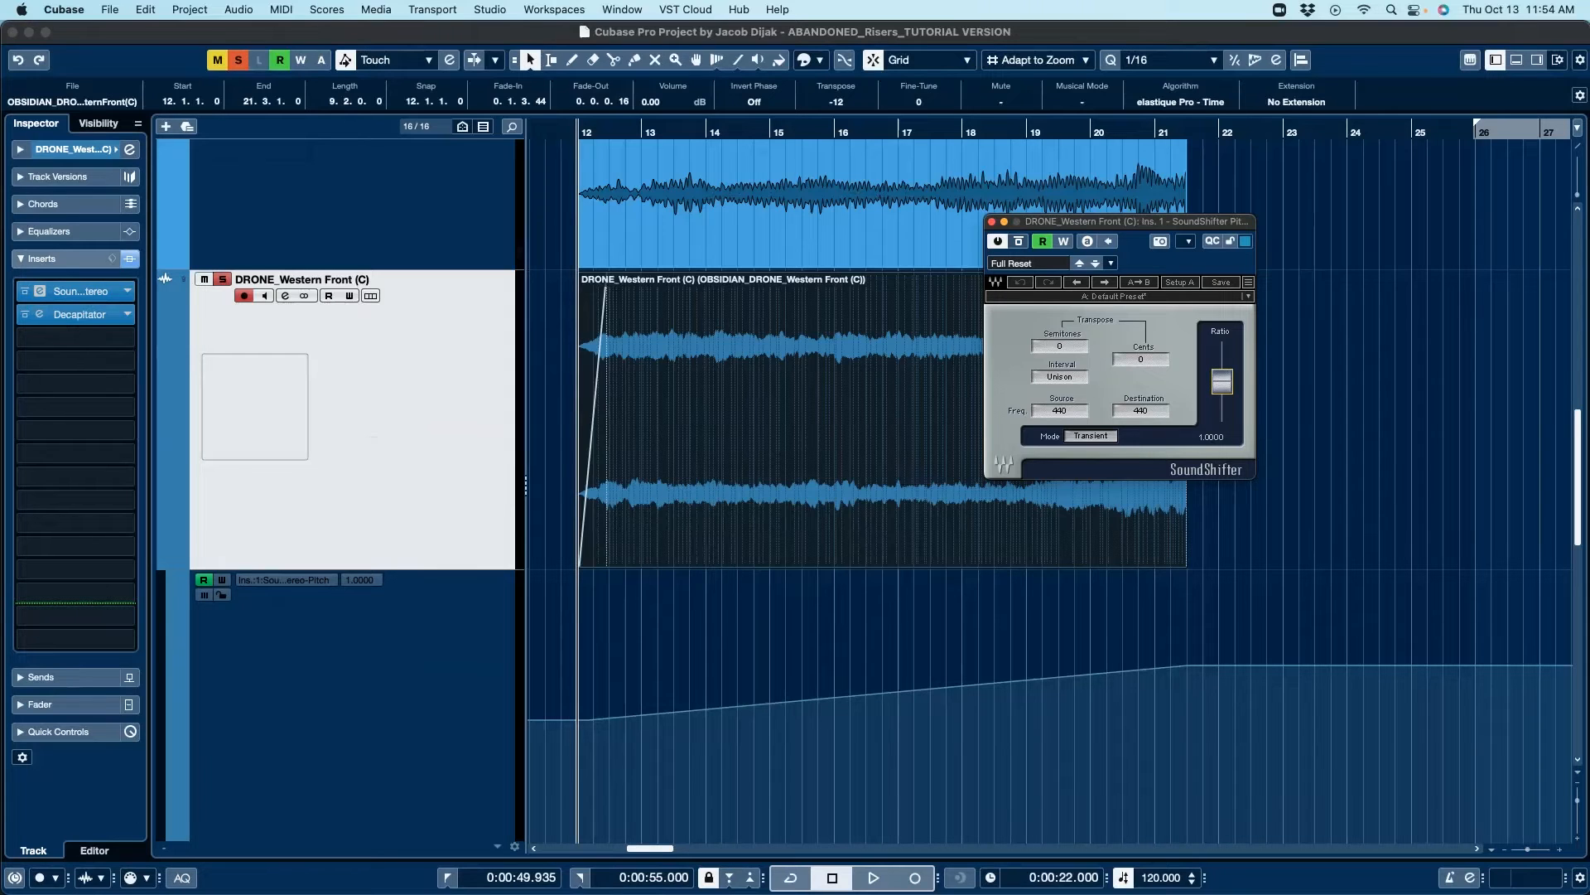
pyautogui.moveTo(1222, 354); pyautogui.dragTo(1222, 398)
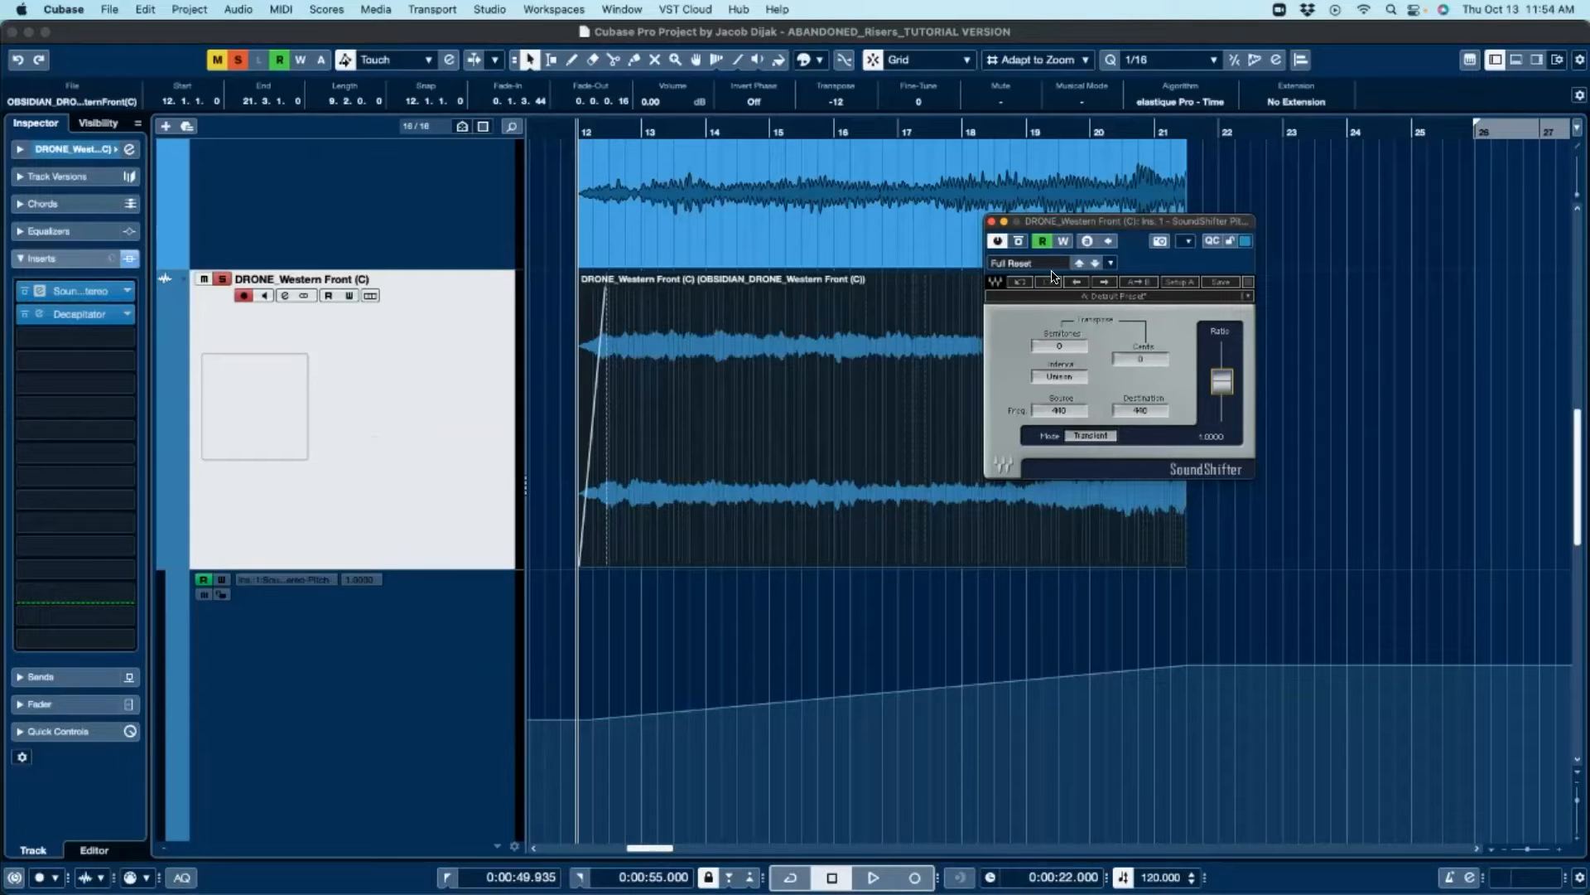
pyautogui.click(992, 222)
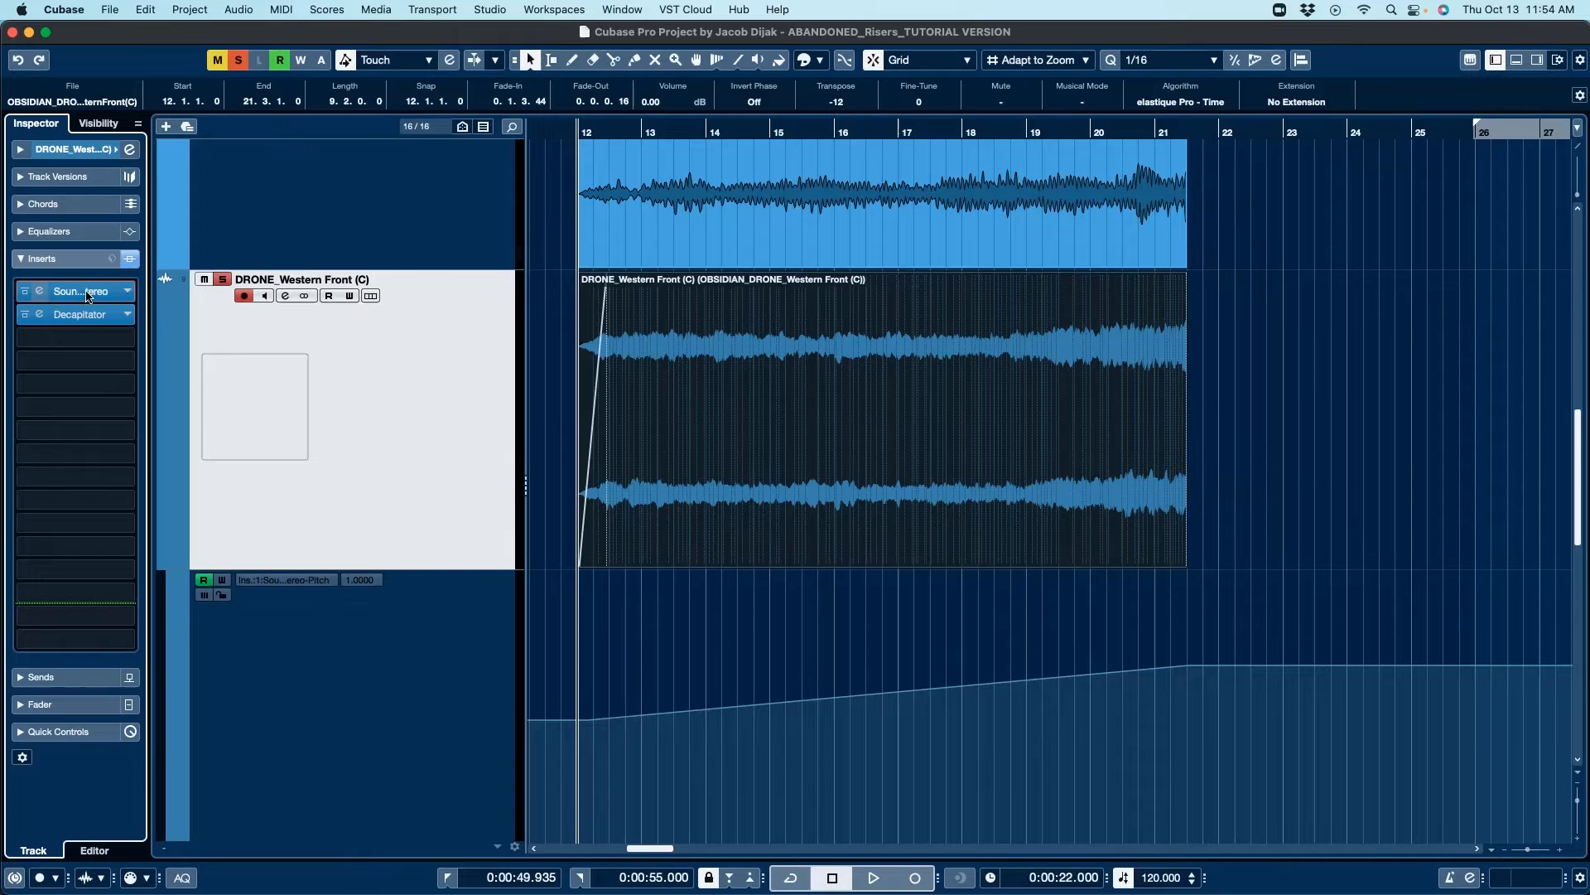
pyautogui.click(83, 315)
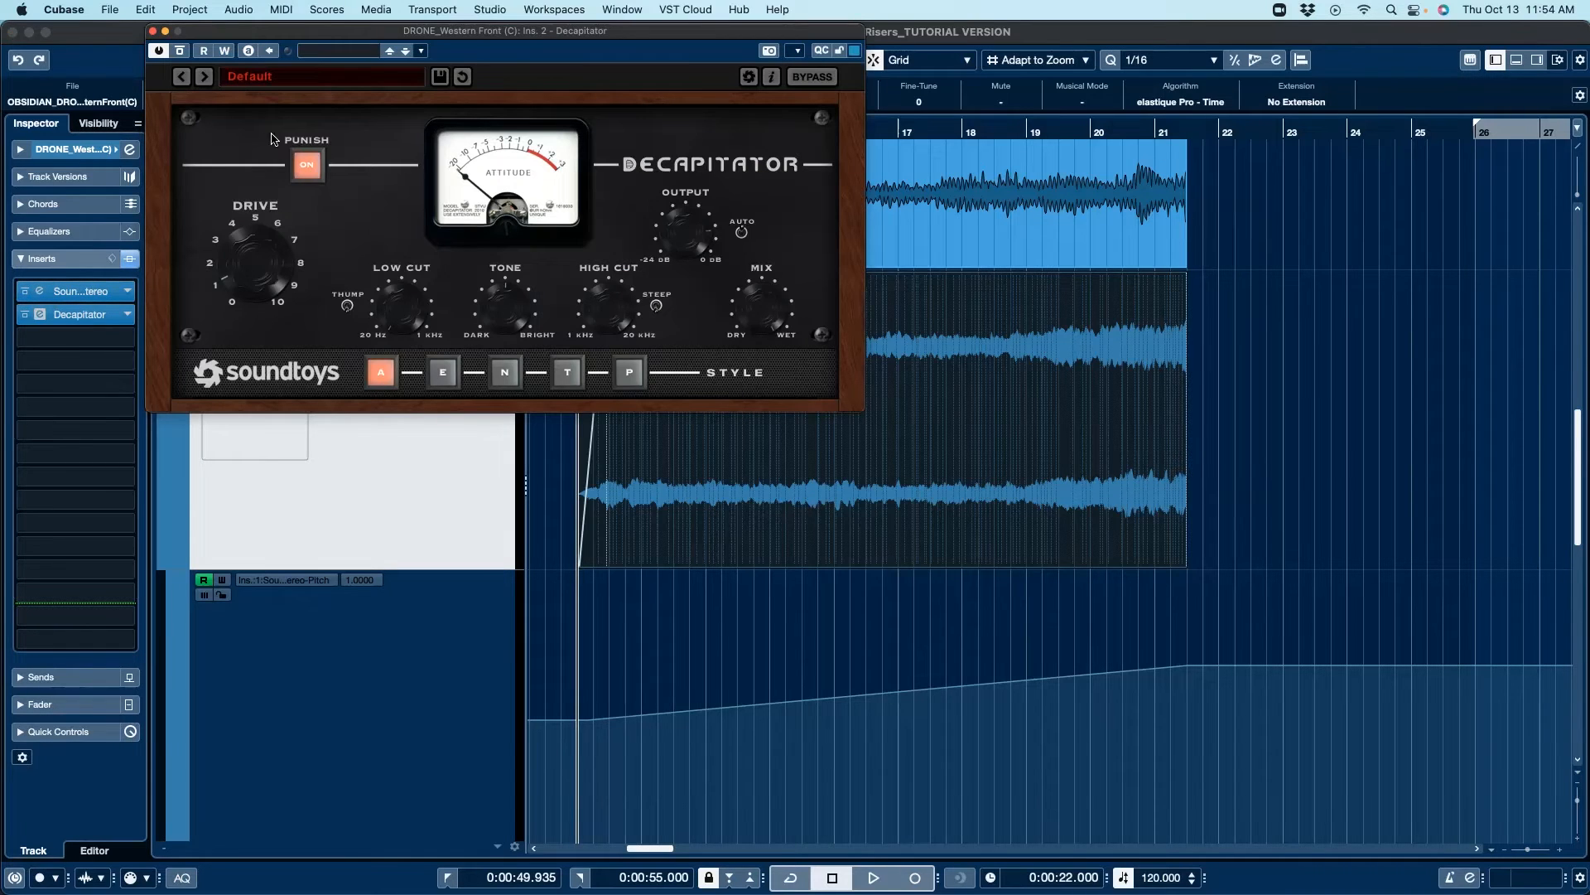
pyautogui.click(153, 32)
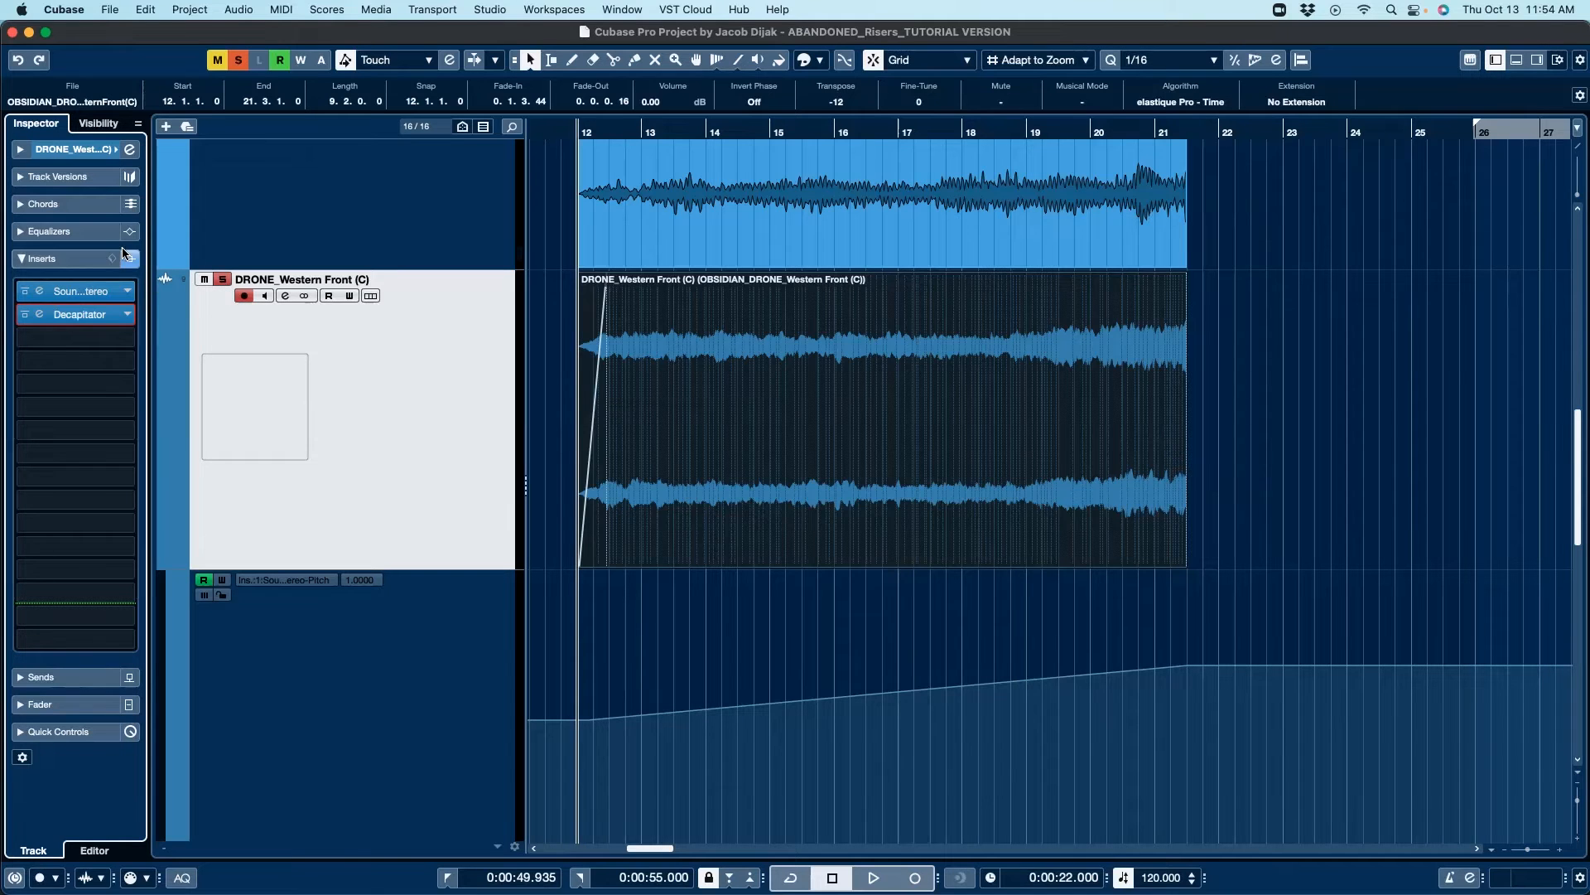
# Step: Play the drone track from bar 18, comparing its sound with the inserts bypassed and enabled again
pyautogui.click(873, 124)
pyautogui.press('space')
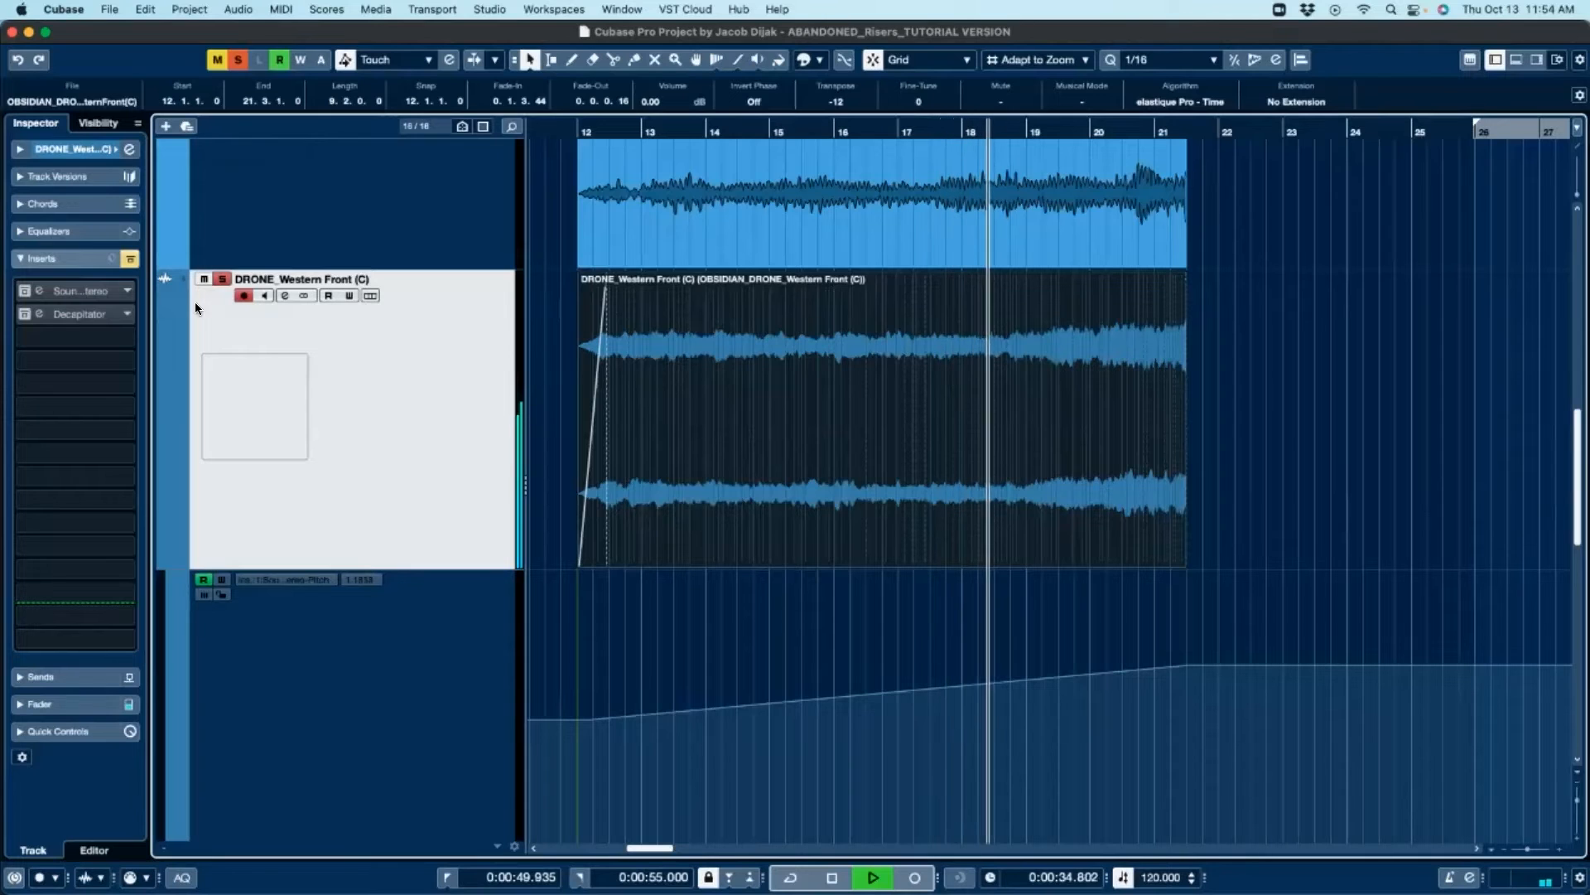
pyautogui.press('space')
pyautogui.click(130, 260)
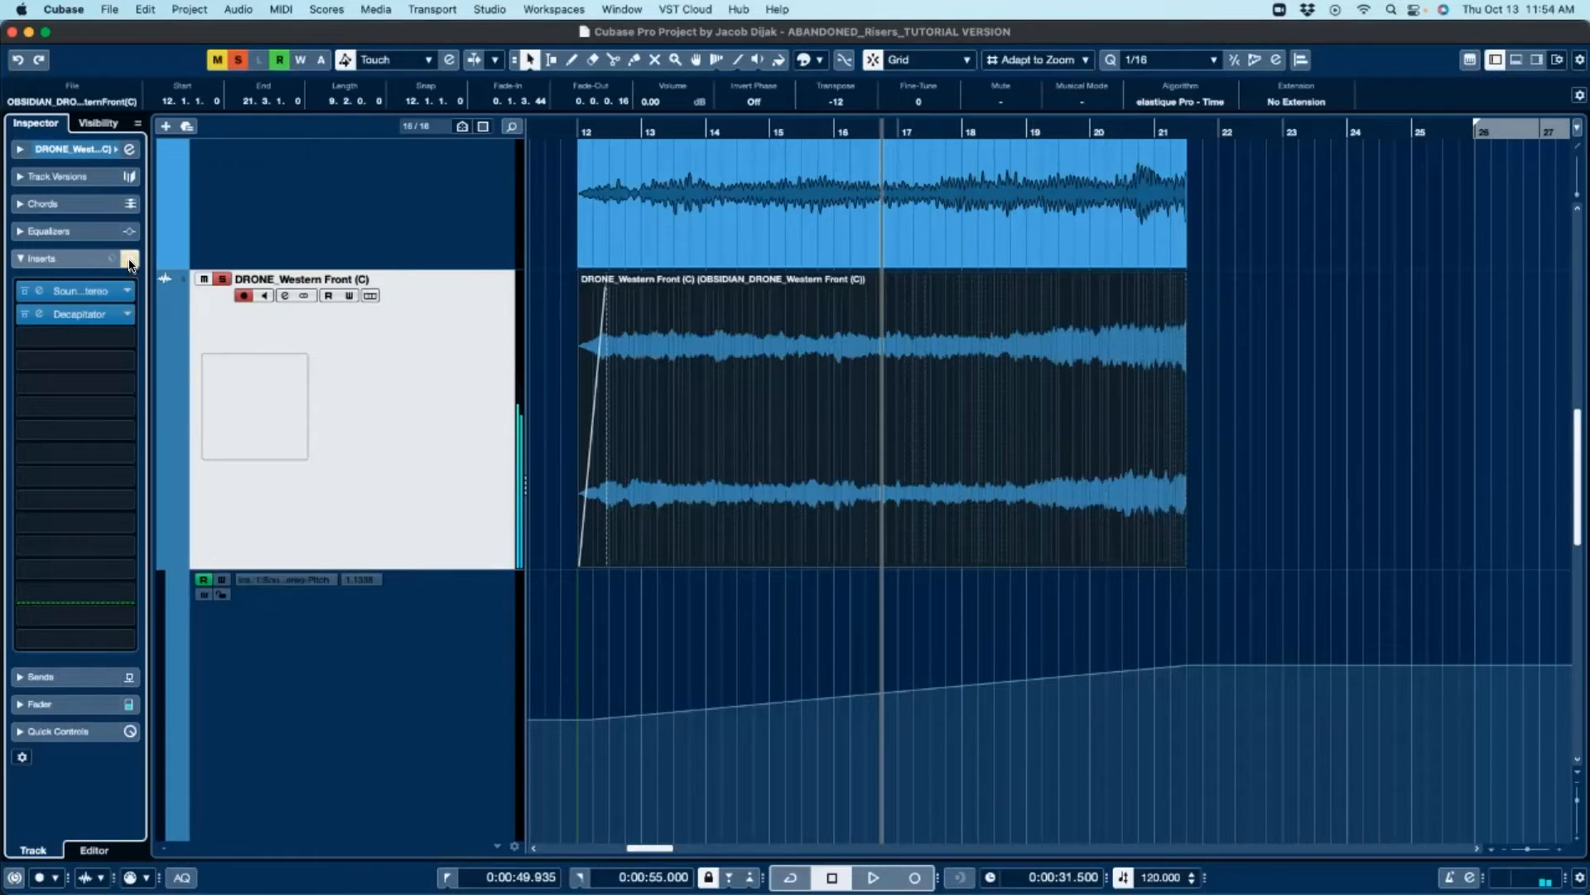
pyautogui.press('space')
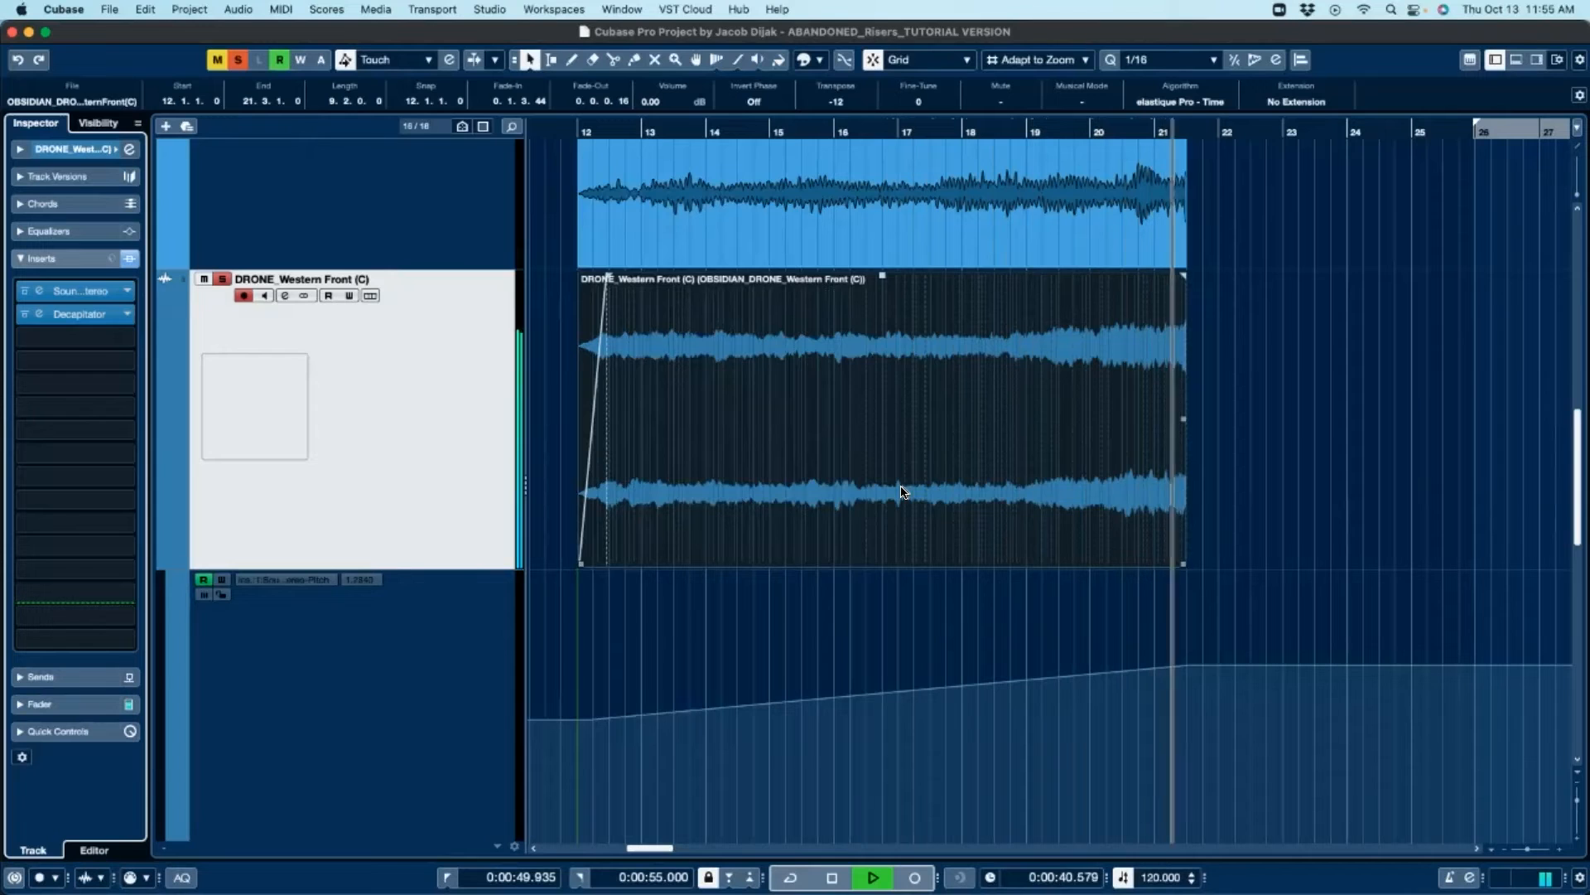
pyautogui.press('space')
# Step: Solo the RISER_Violin Trem_2 track alongside the drone and select its event
pyautogui.scroll(-1, 903, 492)
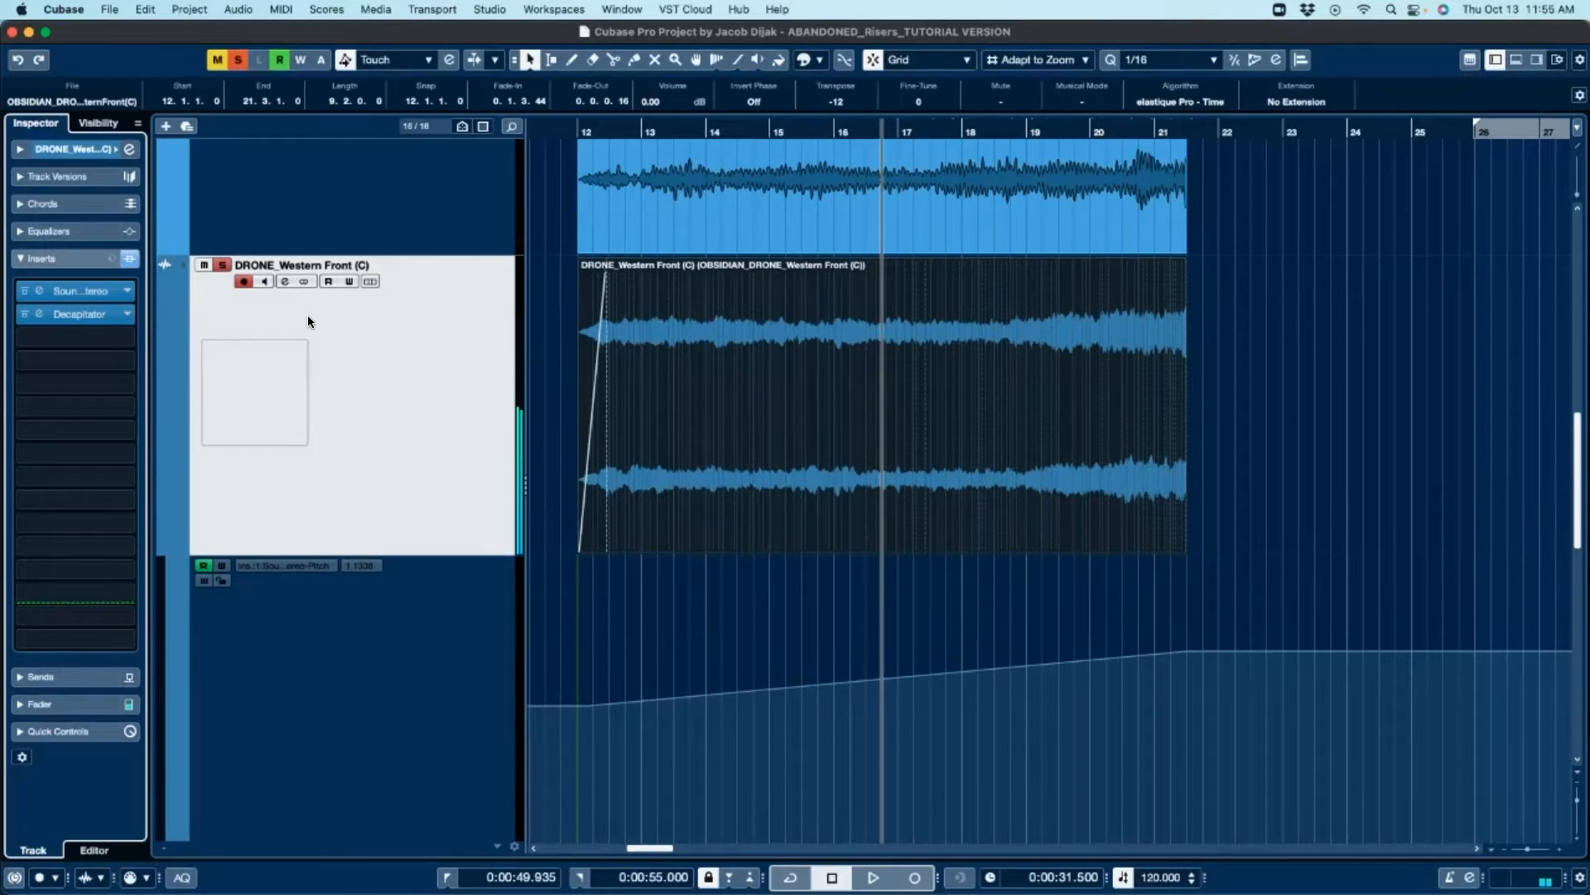
pyautogui.scroll(6, 309, 321)
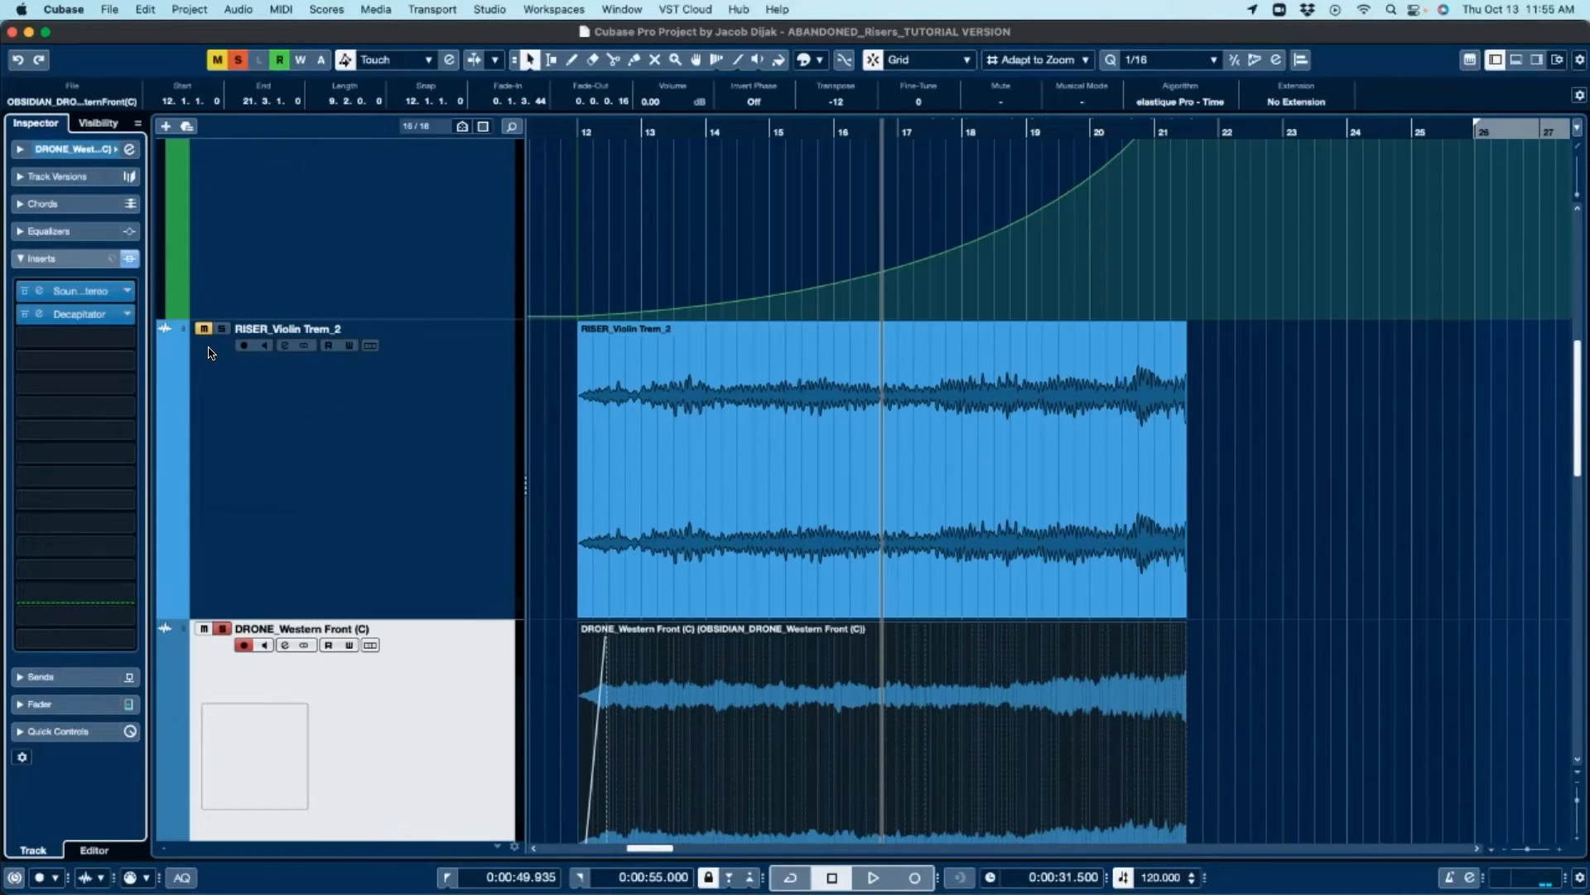
pyautogui.click(219, 330)
pyautogui.click(676, 470)
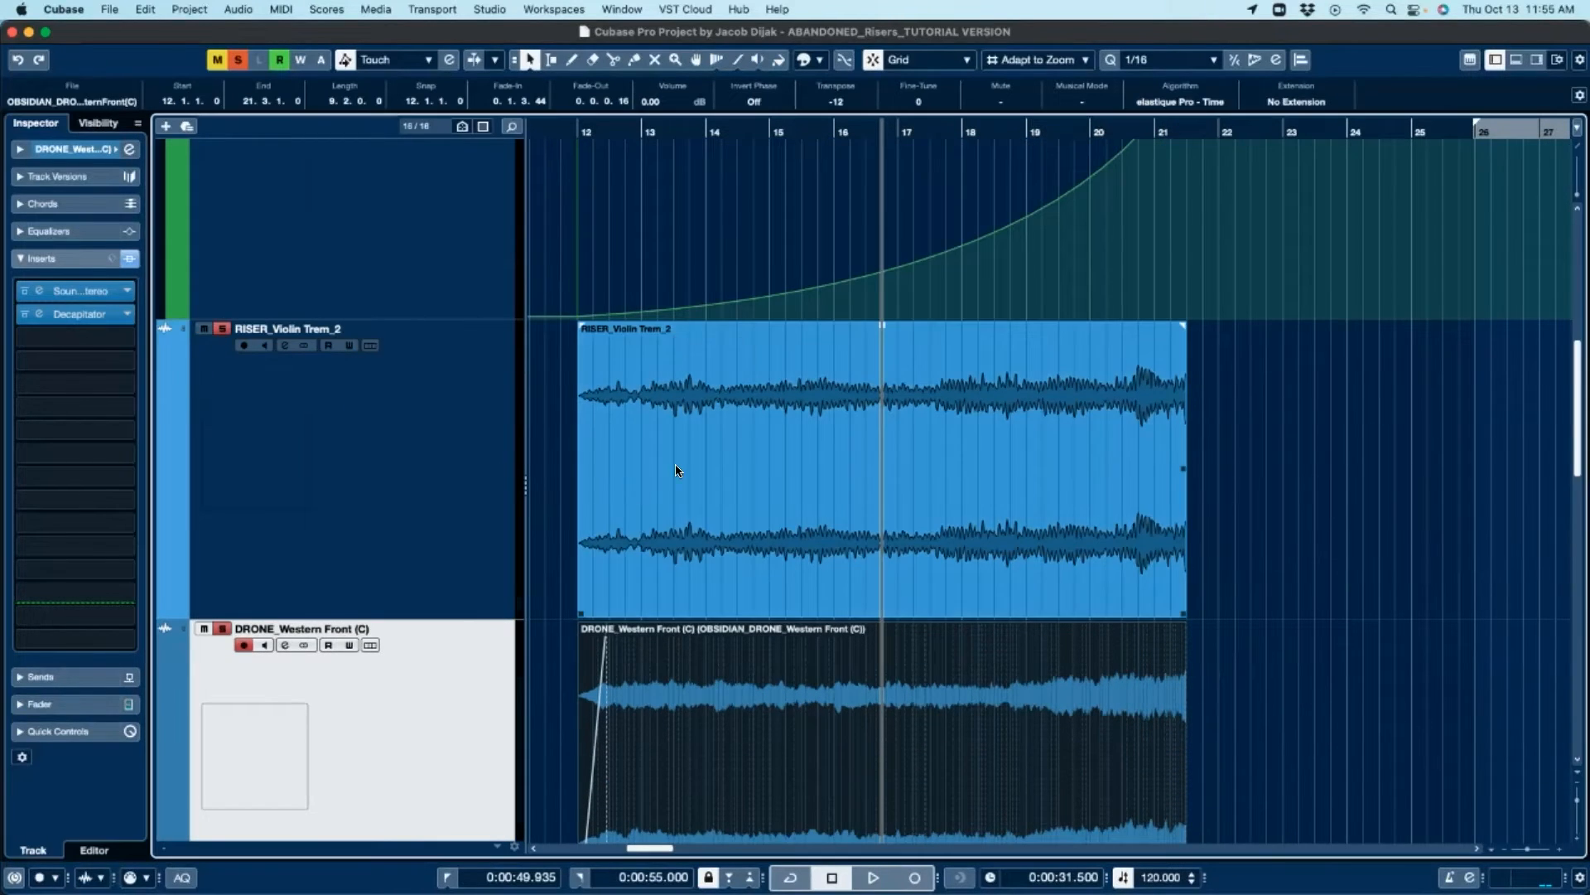
pyautogui.click(753, 458)
# Step: Select the White Noise event, locate the cursor to its start at bar 12 and start playback
pyautogui.scroll(10, 752, 478)
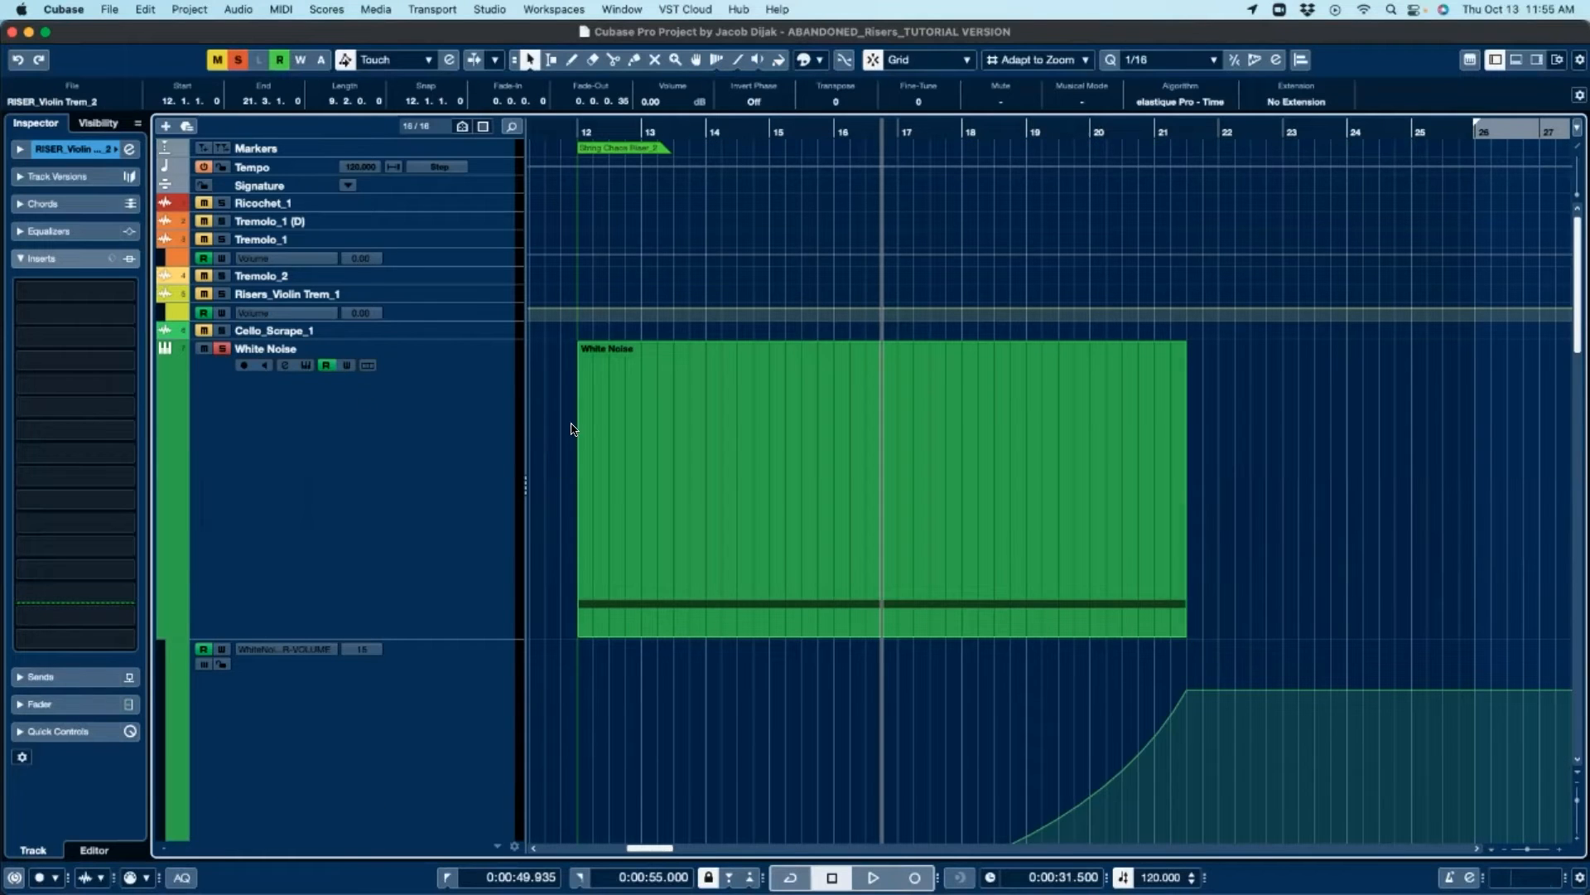
pyautogui.click(698, 433)
pyautogui.press('l')
pyautogui.press('space')
pyautogui.scroll(-10, 827, 462)
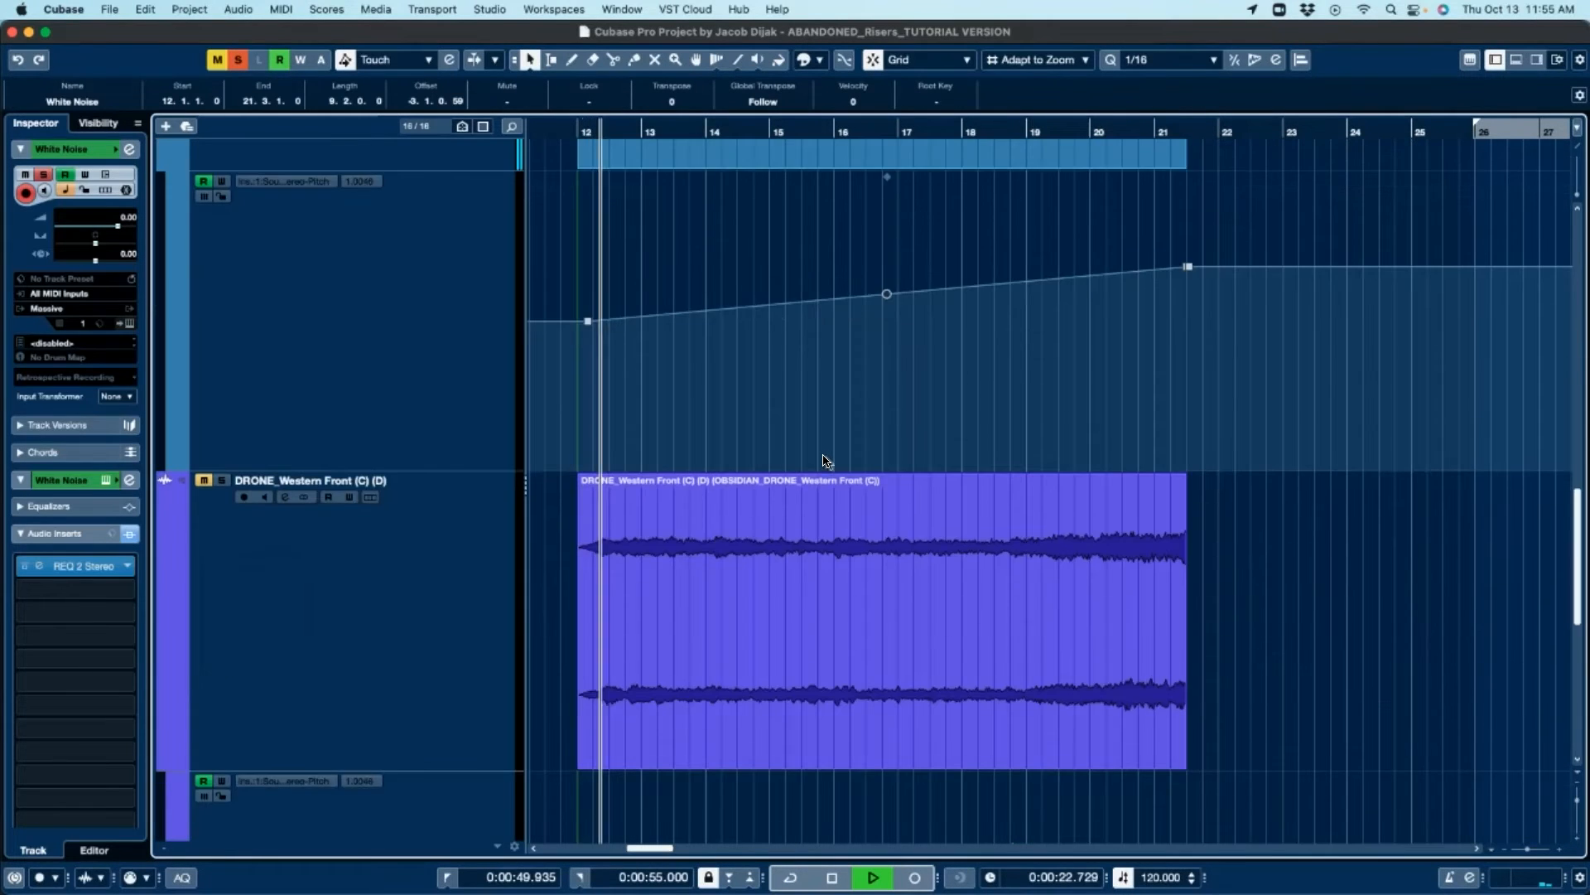
# Step: Scroll through the drone tracks and their automation lanes while the section plays
pyautogui.scroll(-2, 826, 461)
pyautogui.scroll(5, 827, 462)
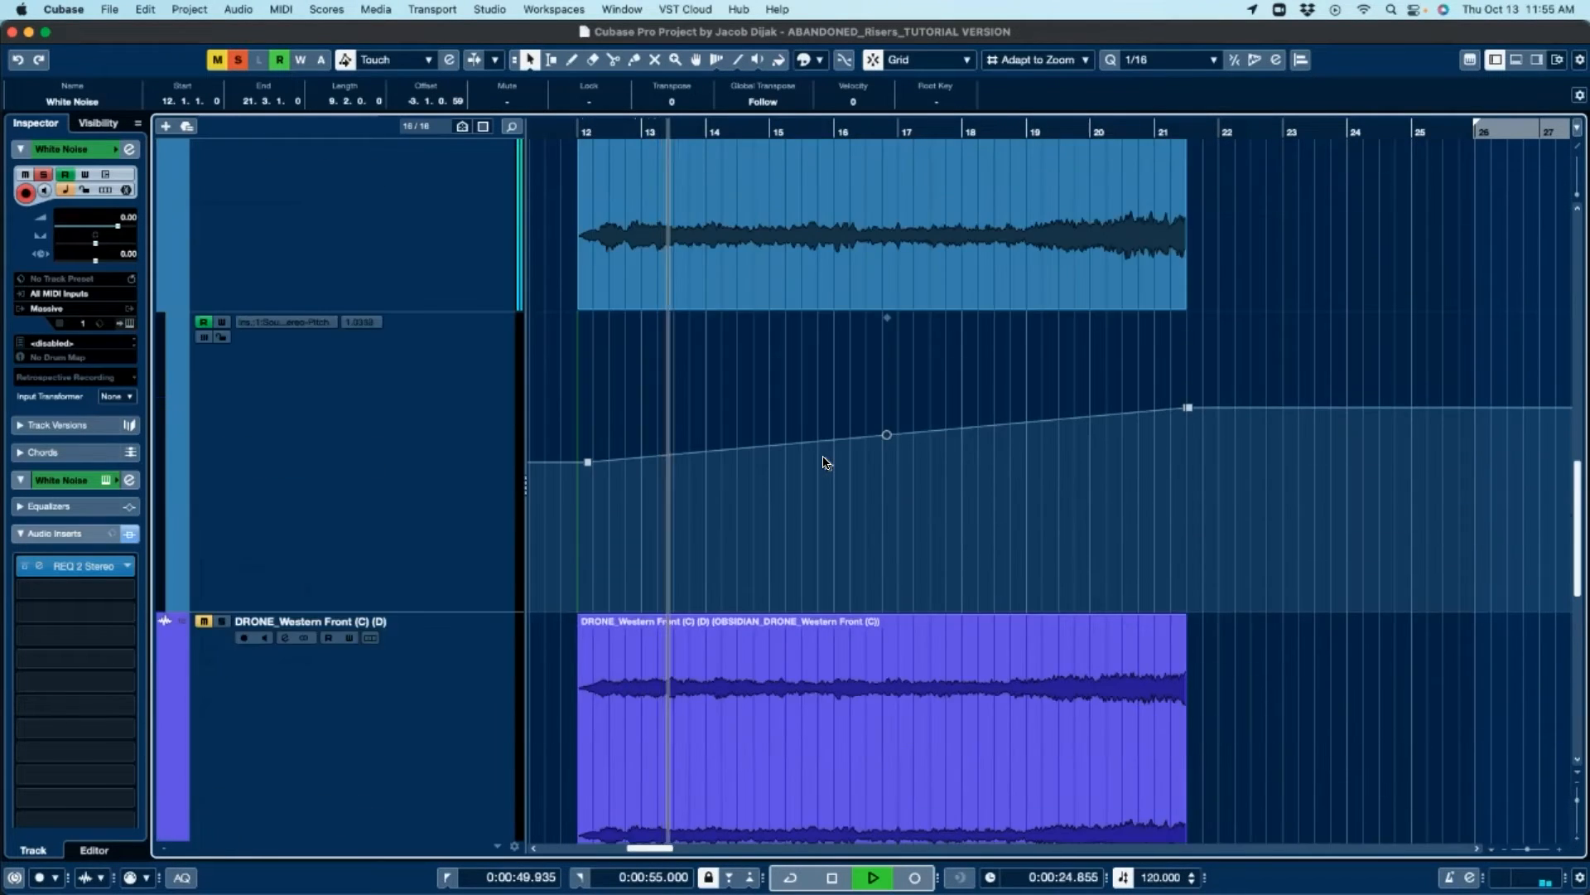
pyautogui.scroll(6, 825, 462)
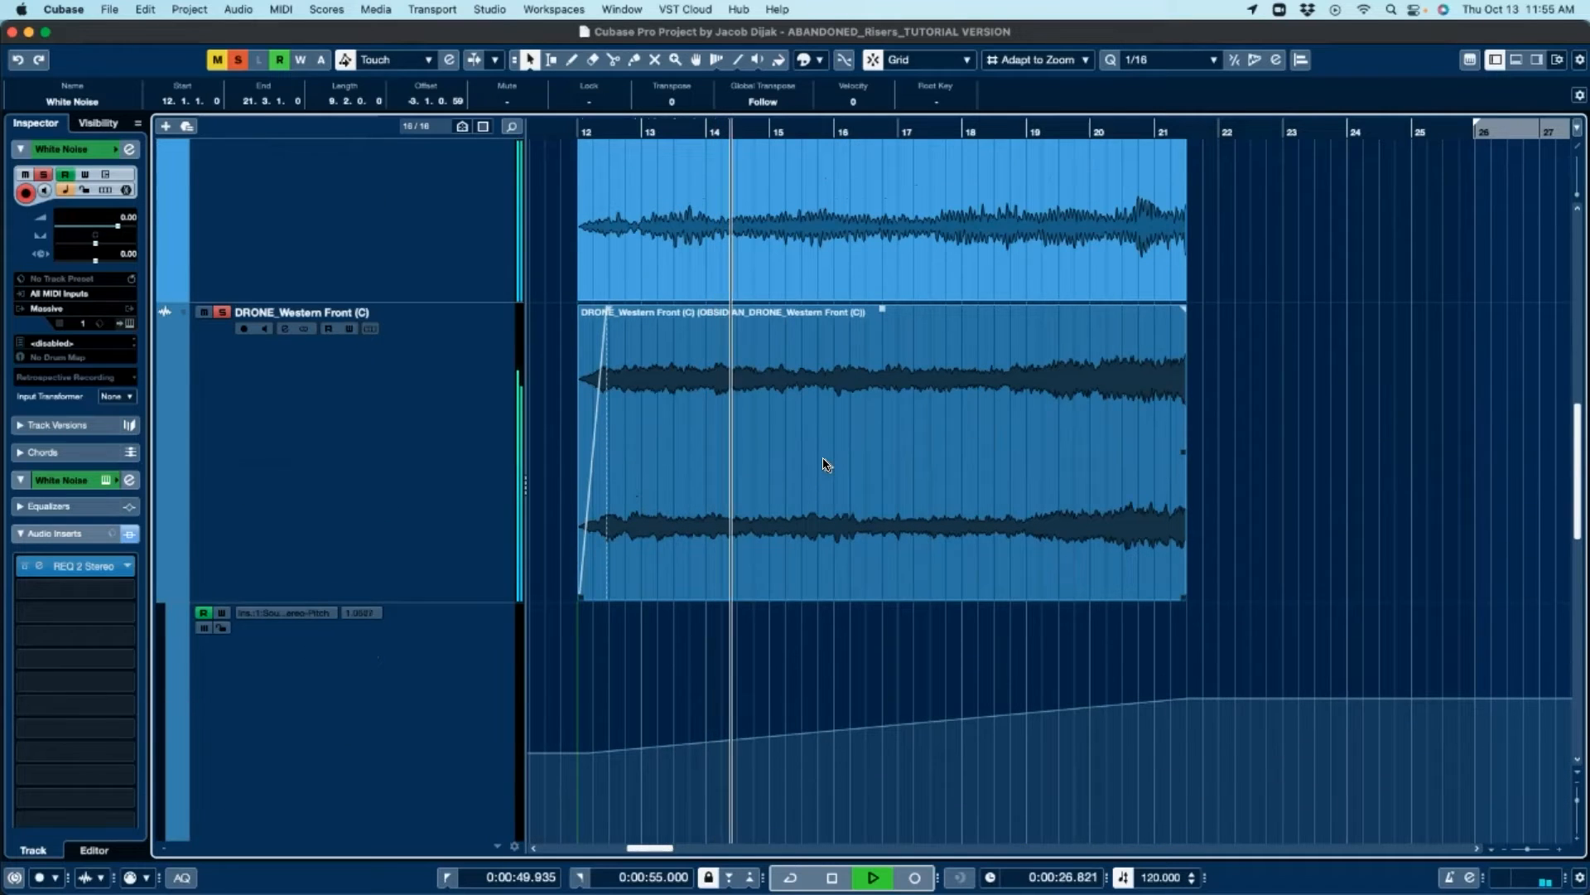
pyautogui.scroll(3, 826, 462)
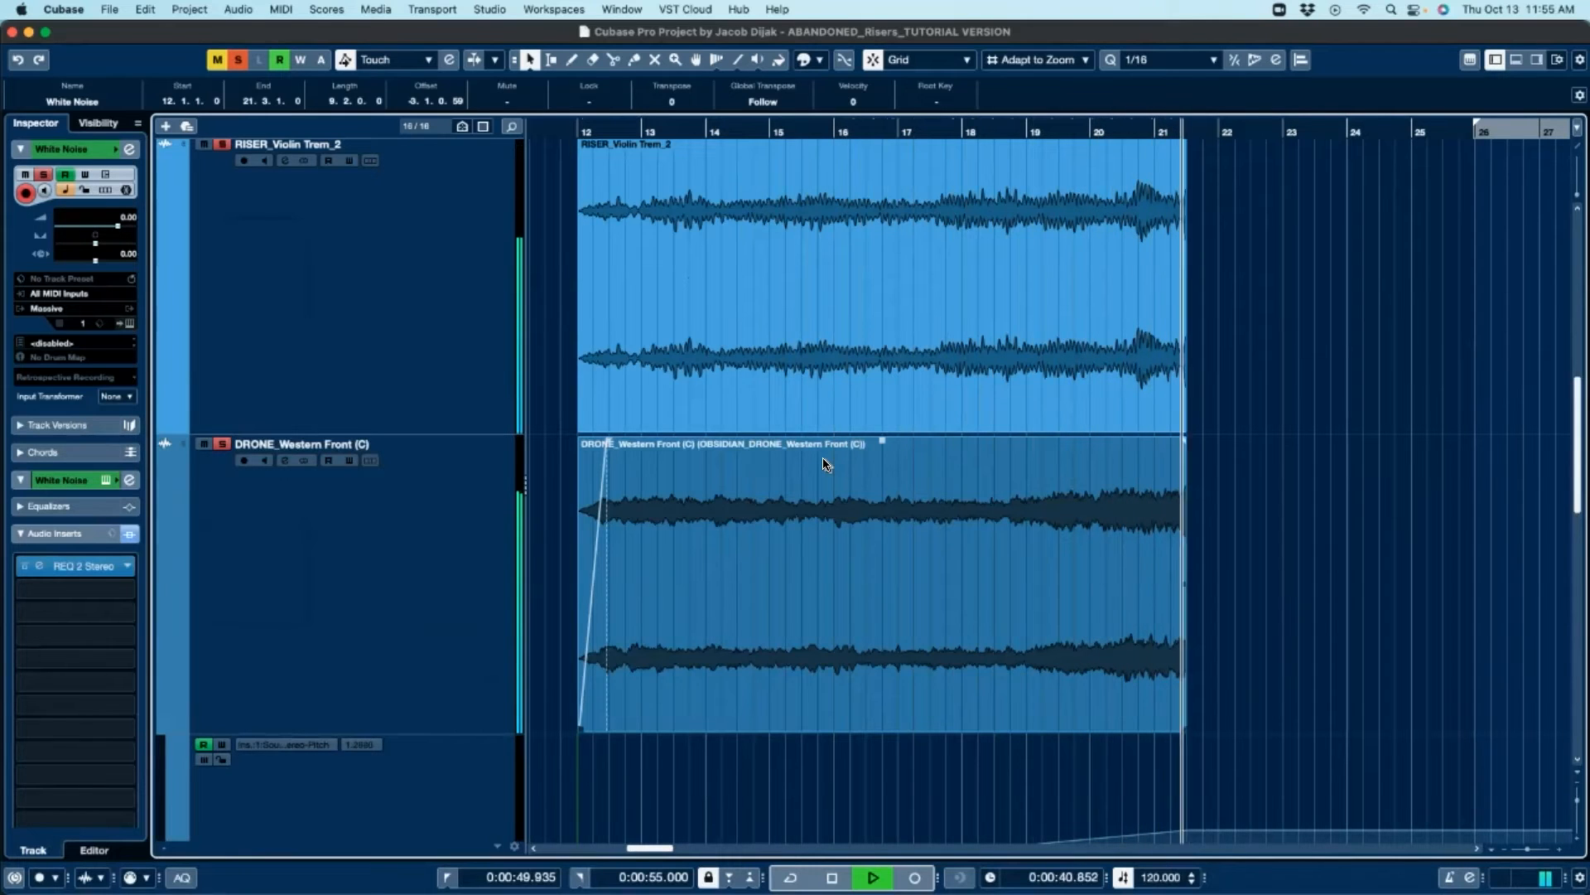
pyautogui.scroll(-15, 823, 464)
pyautogui.scroll(2, 823, 465)
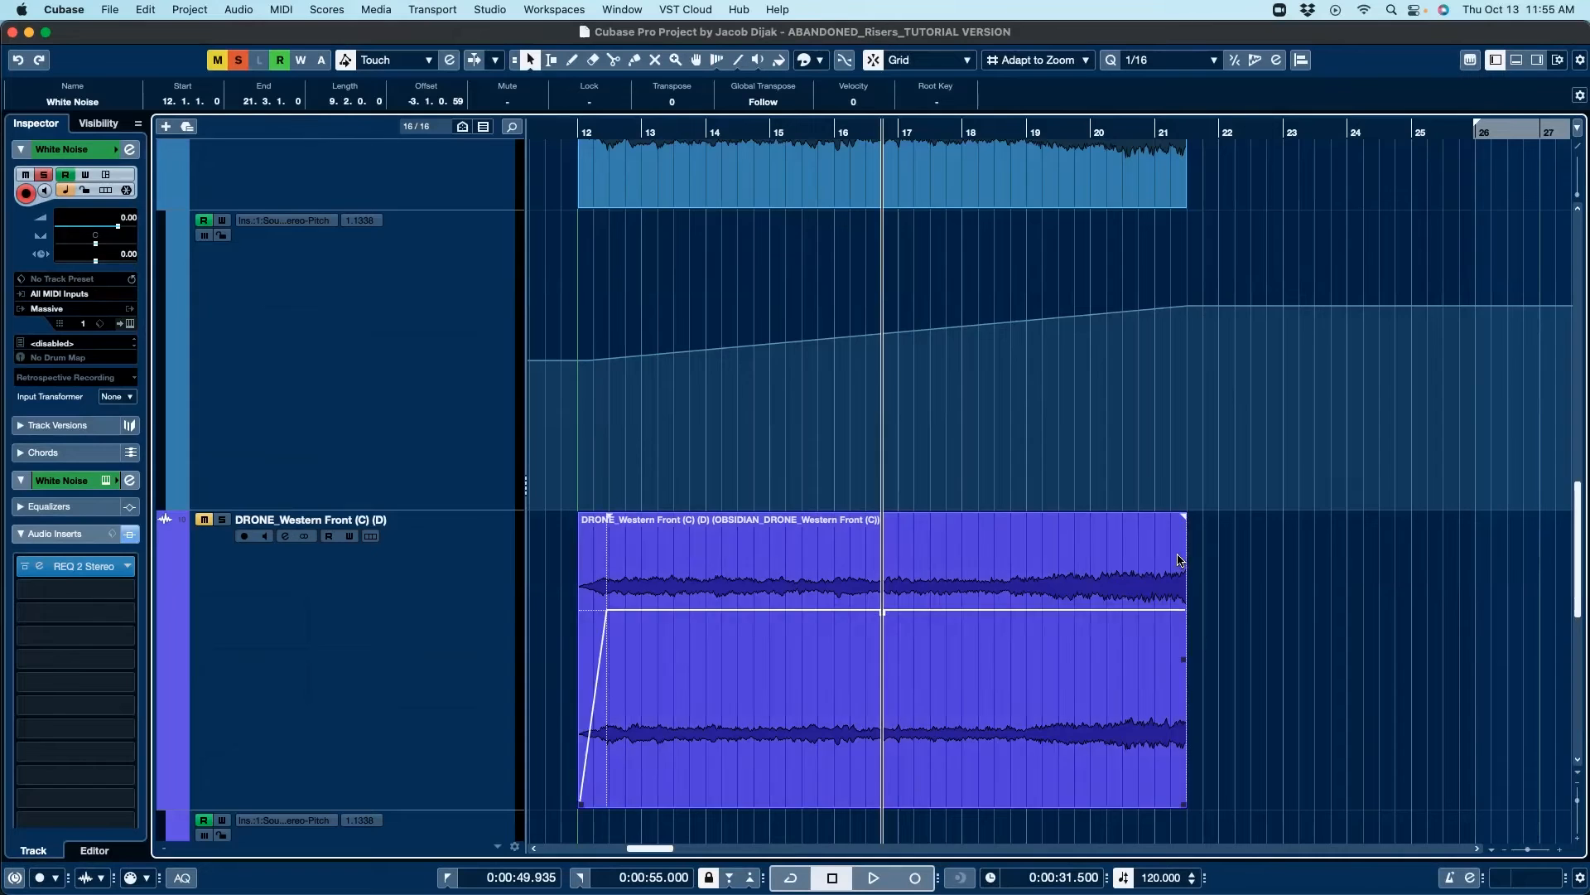
pyautogui.scroll(-5, 1234, 563)
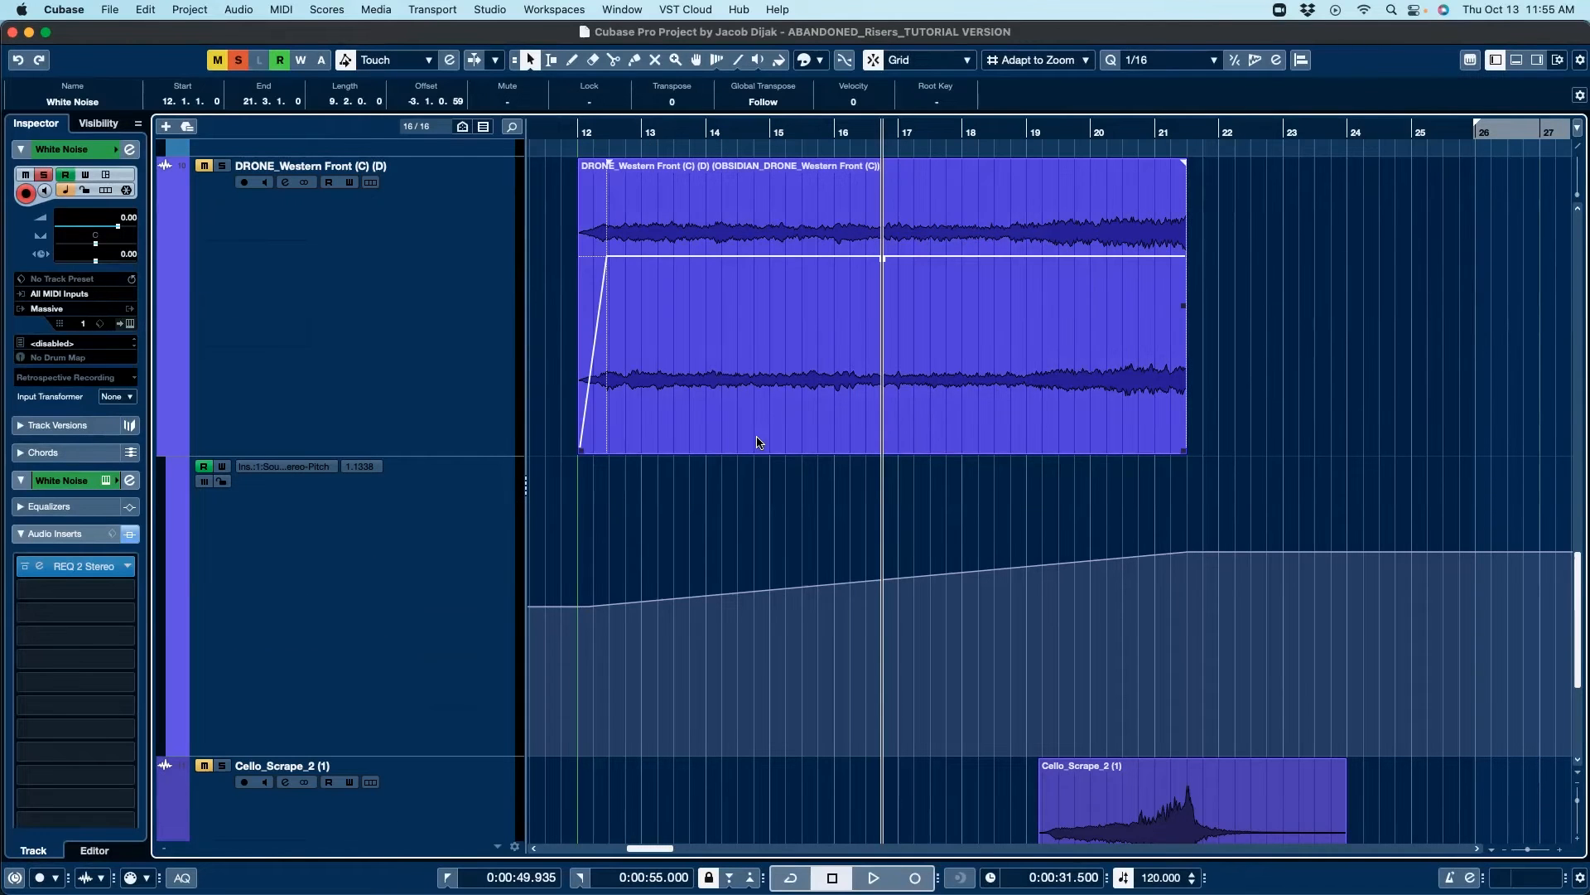
pyautogui.scroll(3, 820, 468)
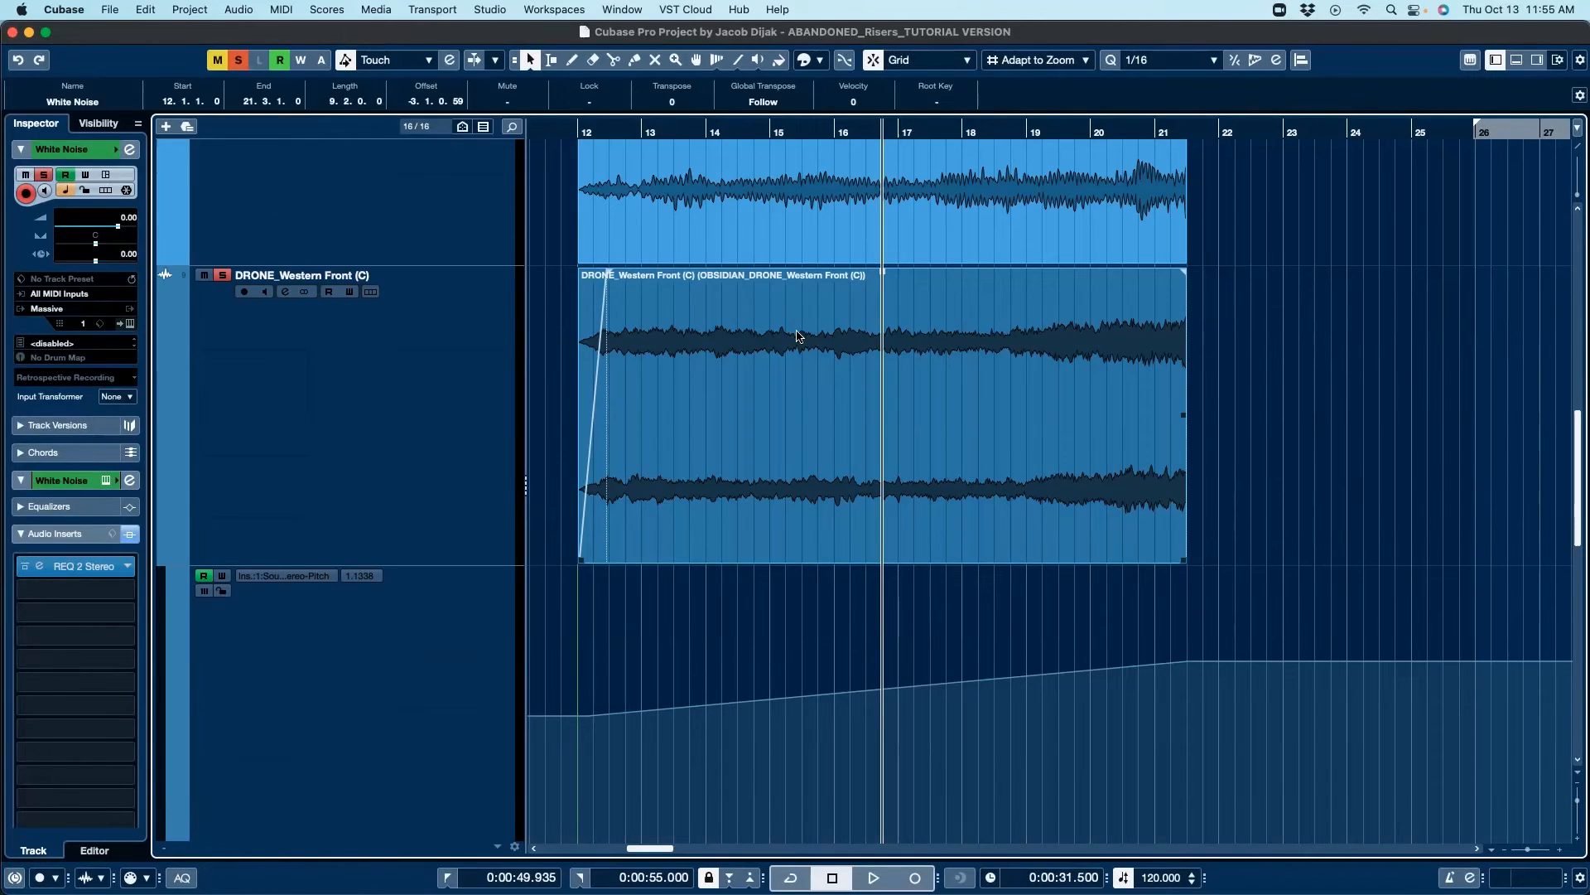
# Step: Reduce the heights of the DRONE_Western Front (C) track, its pitch automation lane and the DRONE_Western Front (C) (D) track
pyautogui.click(799, 336)
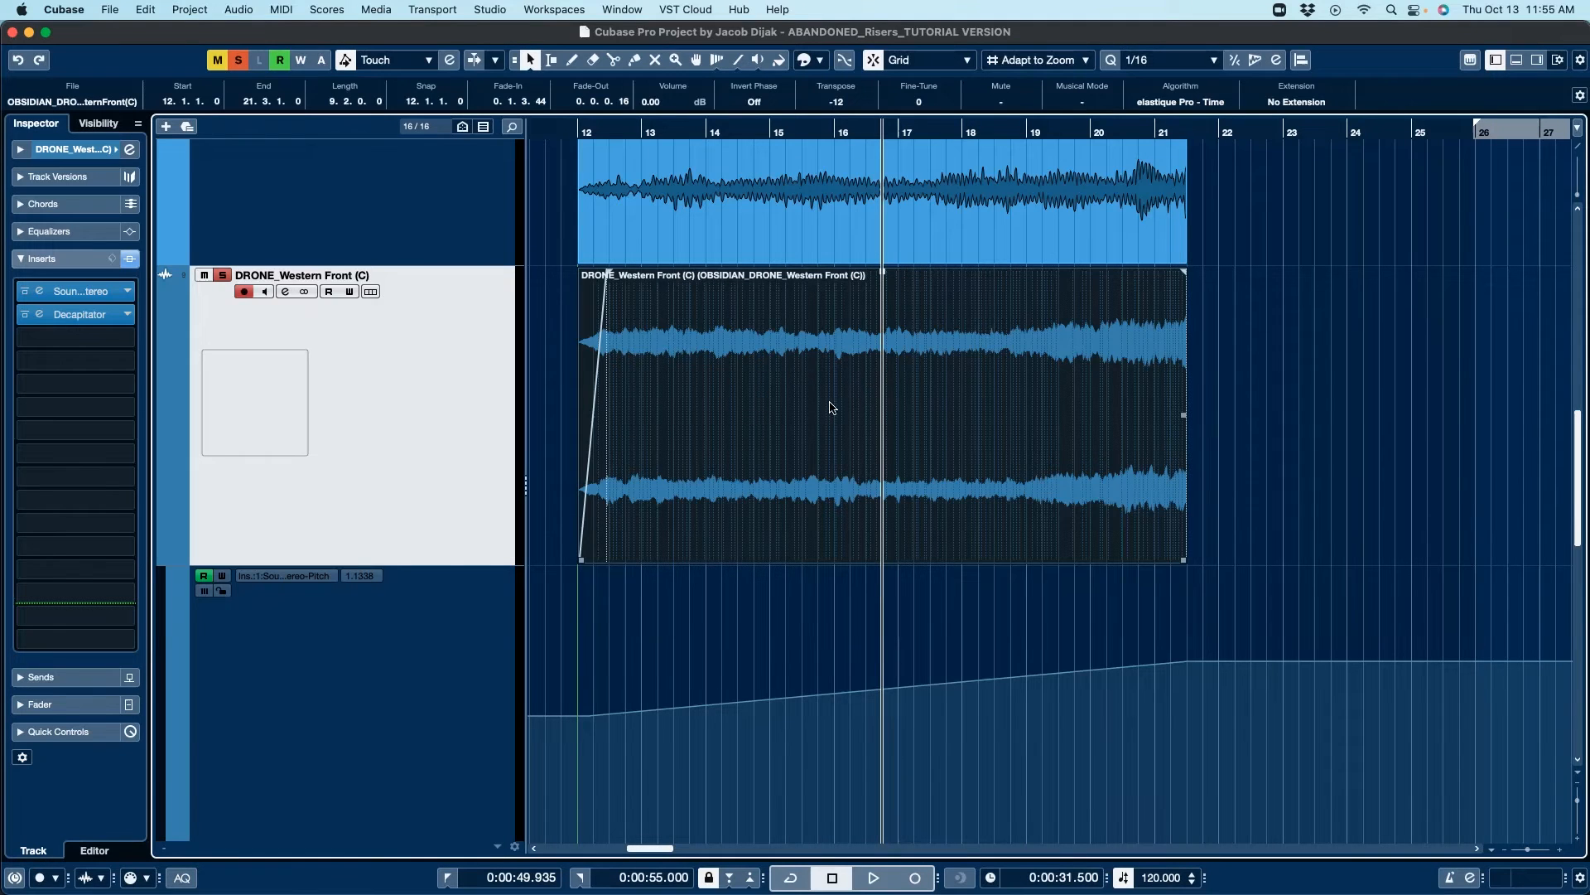
pyautogui.moveTo(443, 565); pyautogui.dragTo(423, 363)
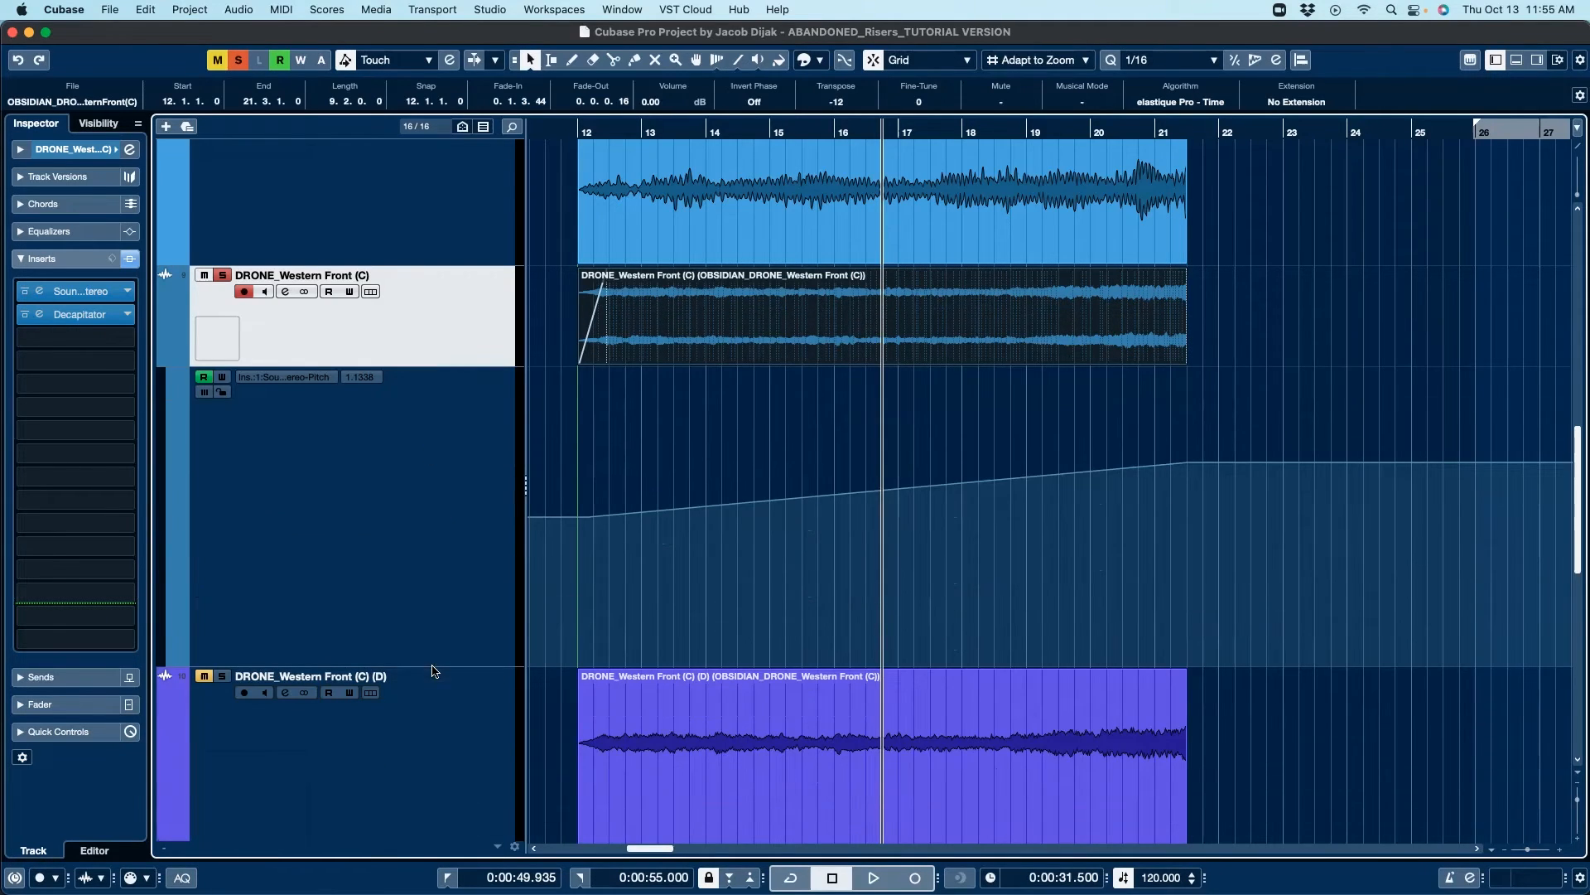
pyautogui.moveTo(431, 665); pyautogui.dragTo(420, 452)
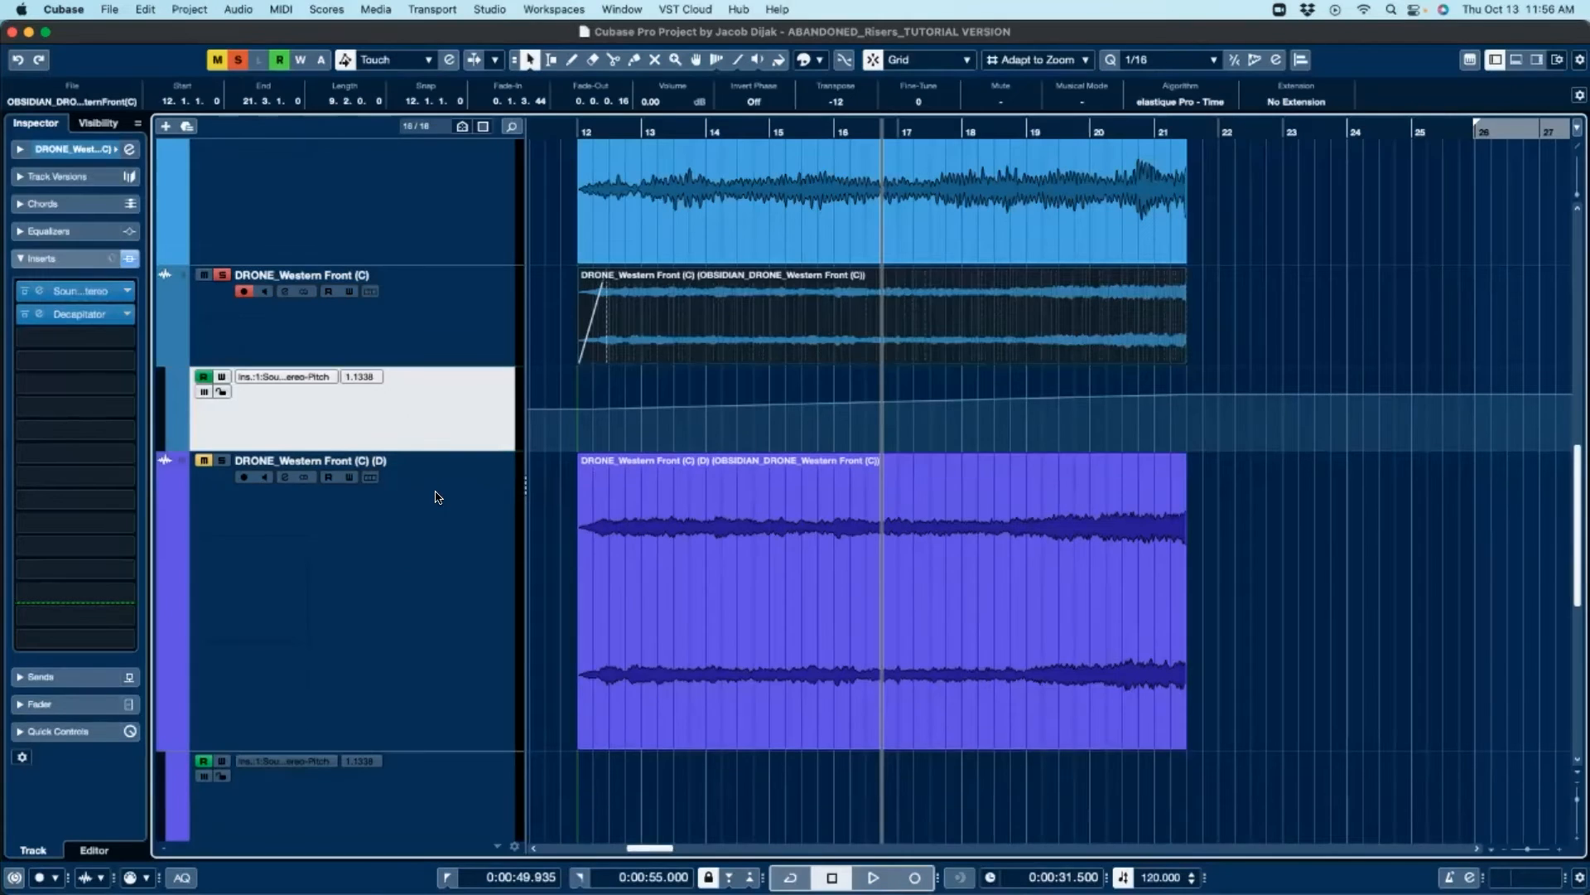
pyautogui.moveTo(447, 748); pyautogui.dragTo(433, 551)
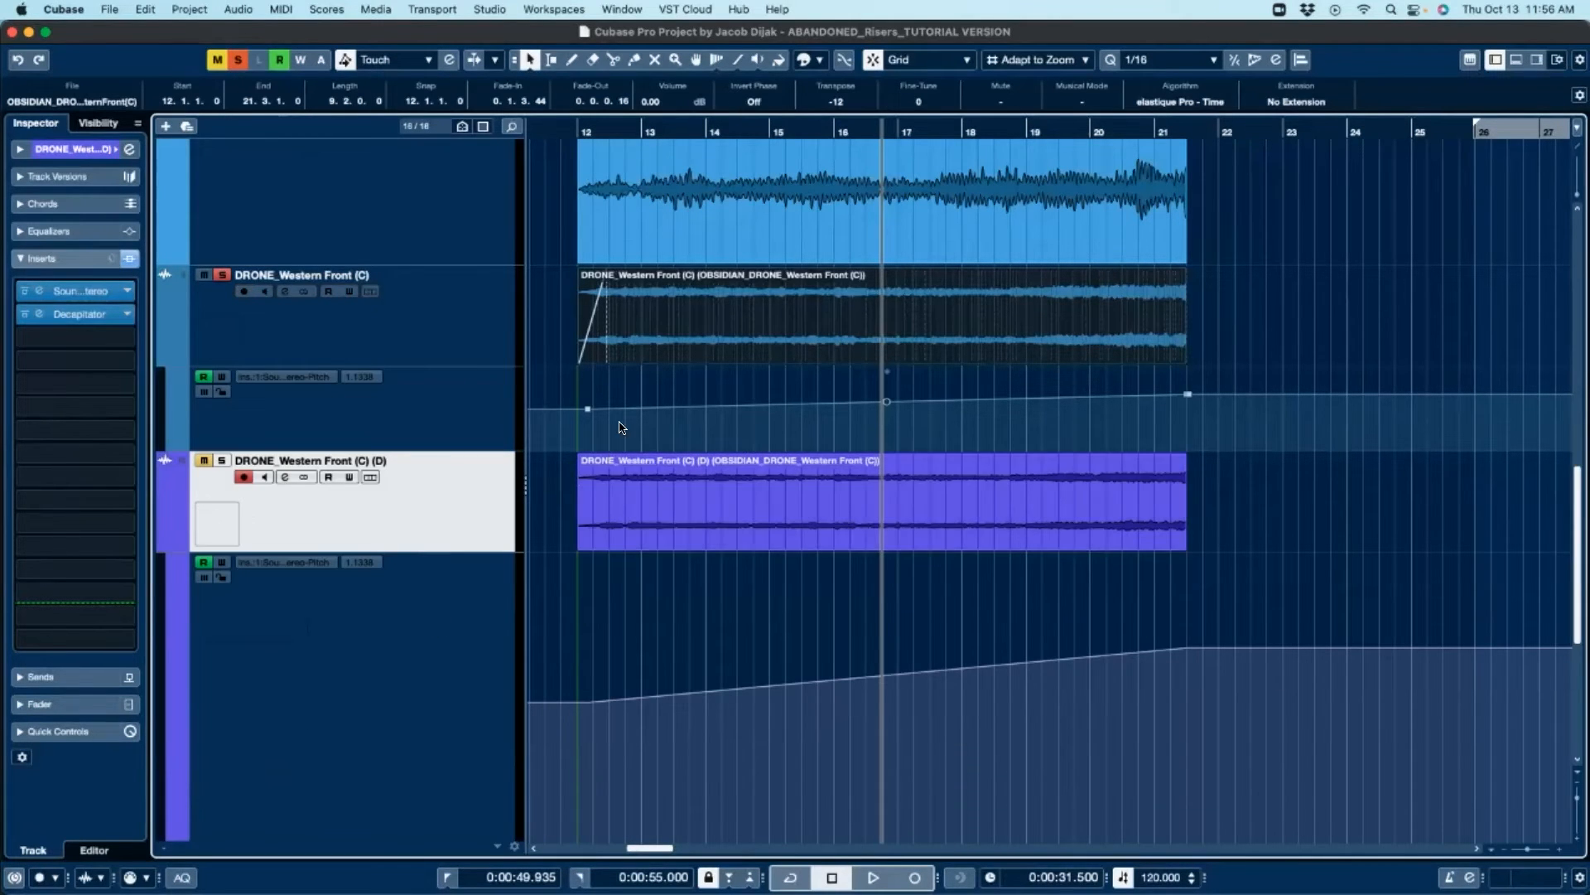
# Step: Move the DRONE_Western Front (C) (D) track above DRONE_Western Front (C) and select each track
pyautogui.moveTo(425, 454); pyautogui.dragTo(425, 291)
pyautogui.moveTo(444, 665); pyautogui.dragTo(447, 399)
pyautogui.click(415, 330)
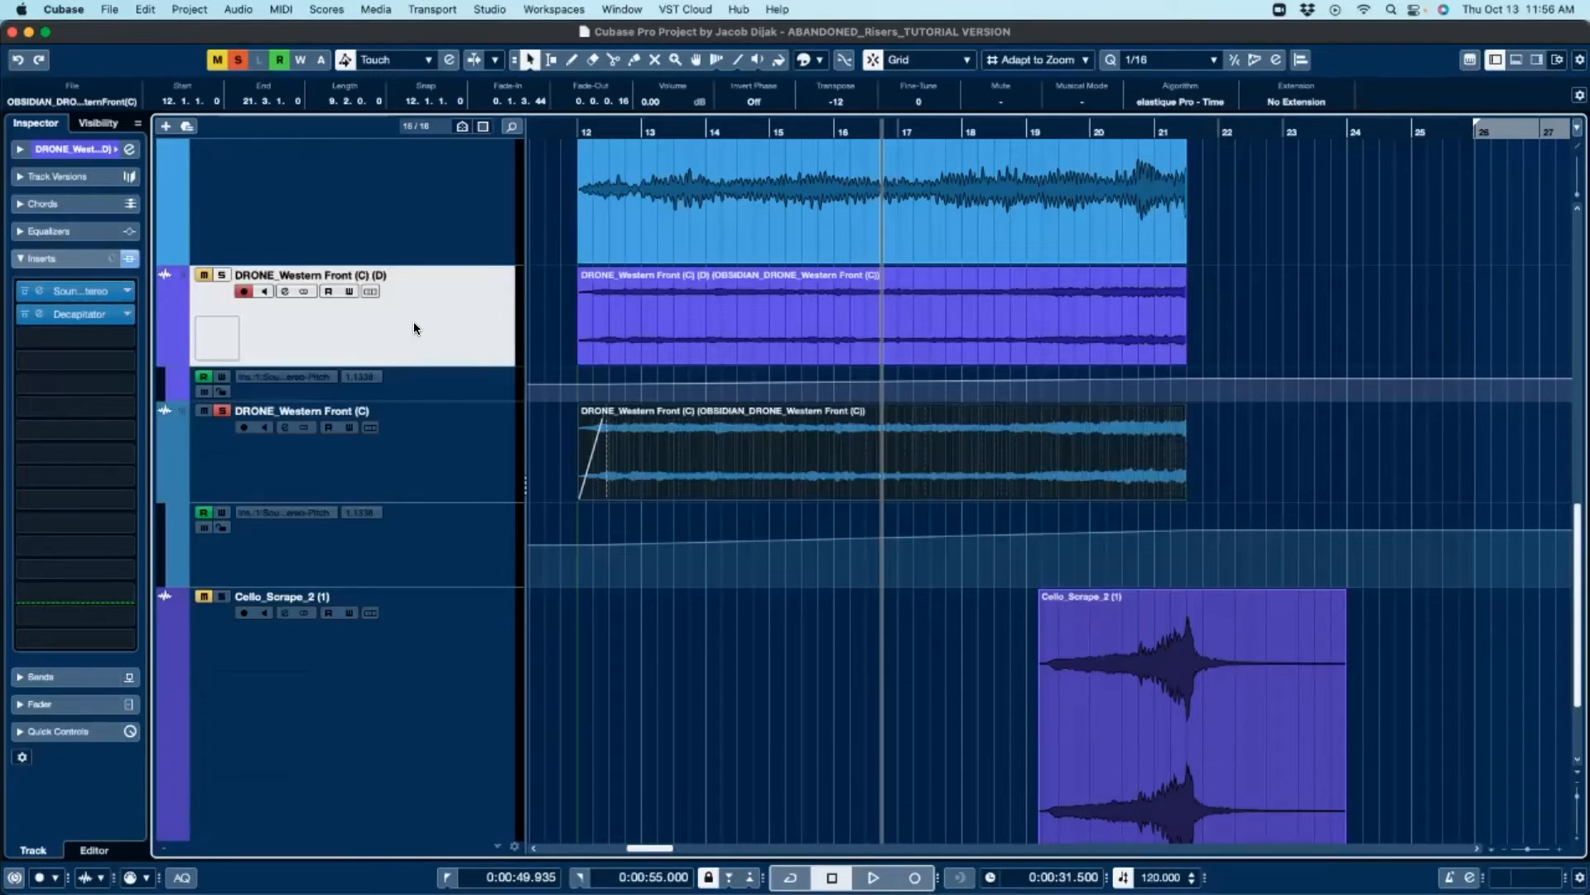
pyautogui.click(412, 435)
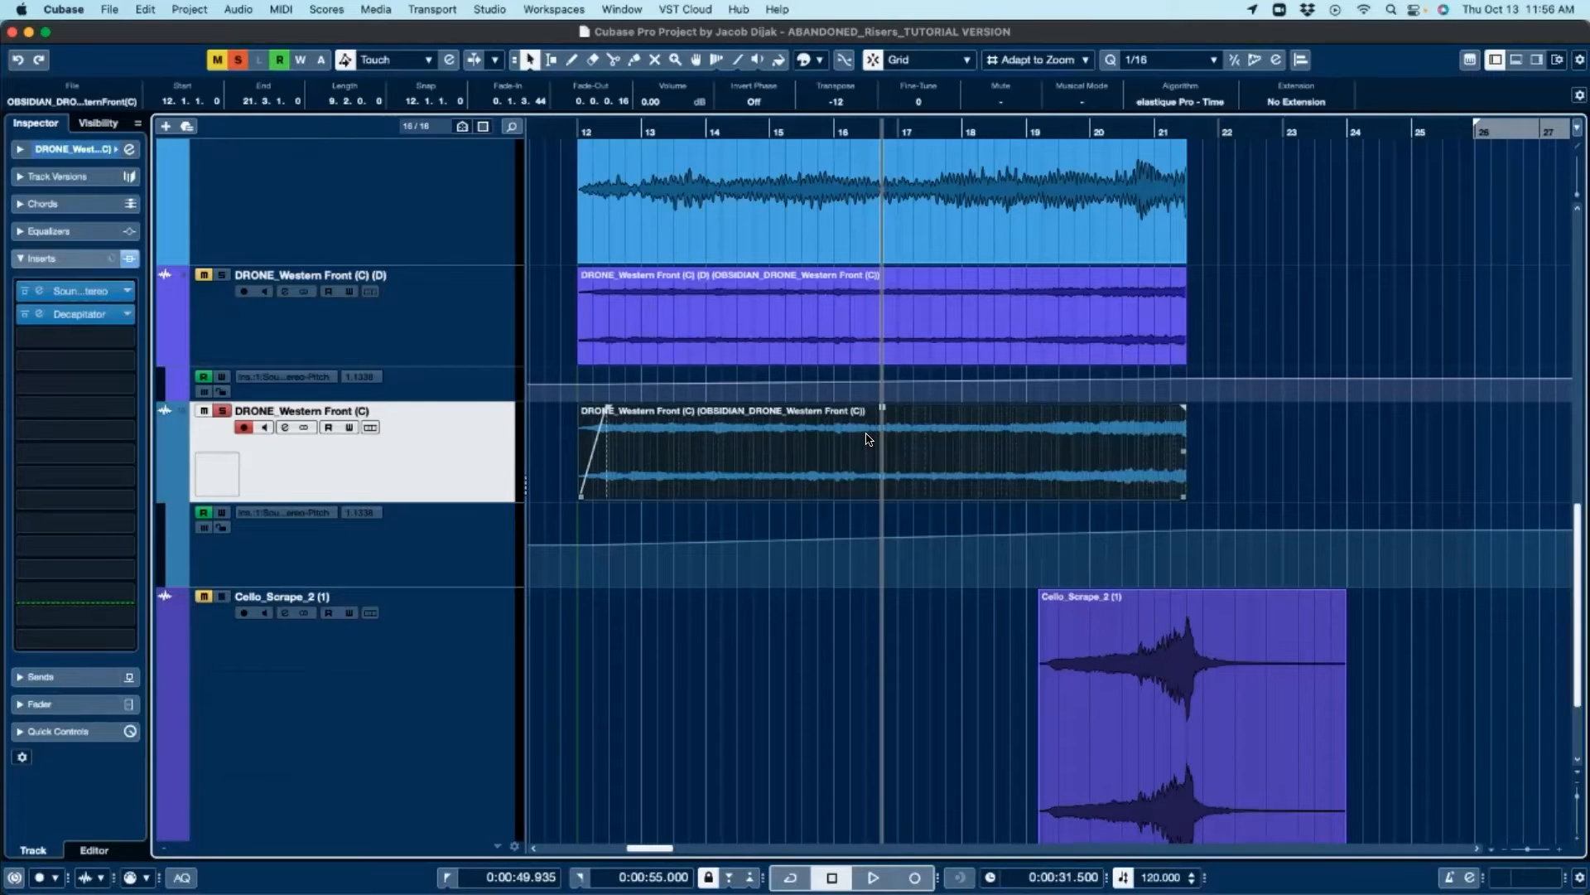
# Step: Select each DRONE_Western Front event in turn to compare their transpose and volume settings
pyautogui.click(679, 352)
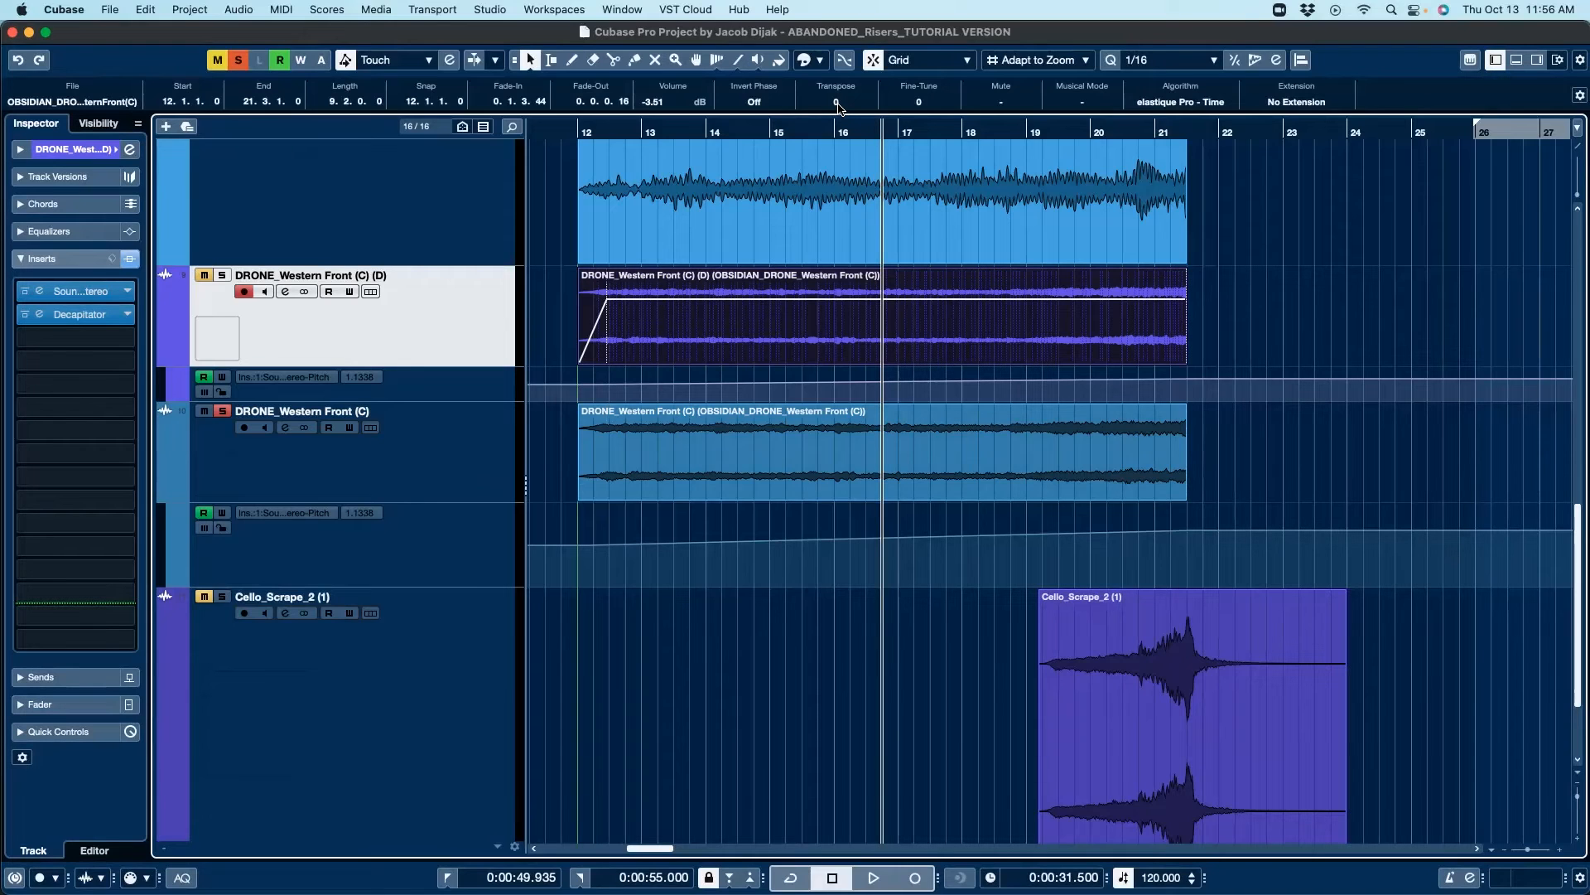
pyautogui.click(808, 478)
pyautogui.click(808, 478)
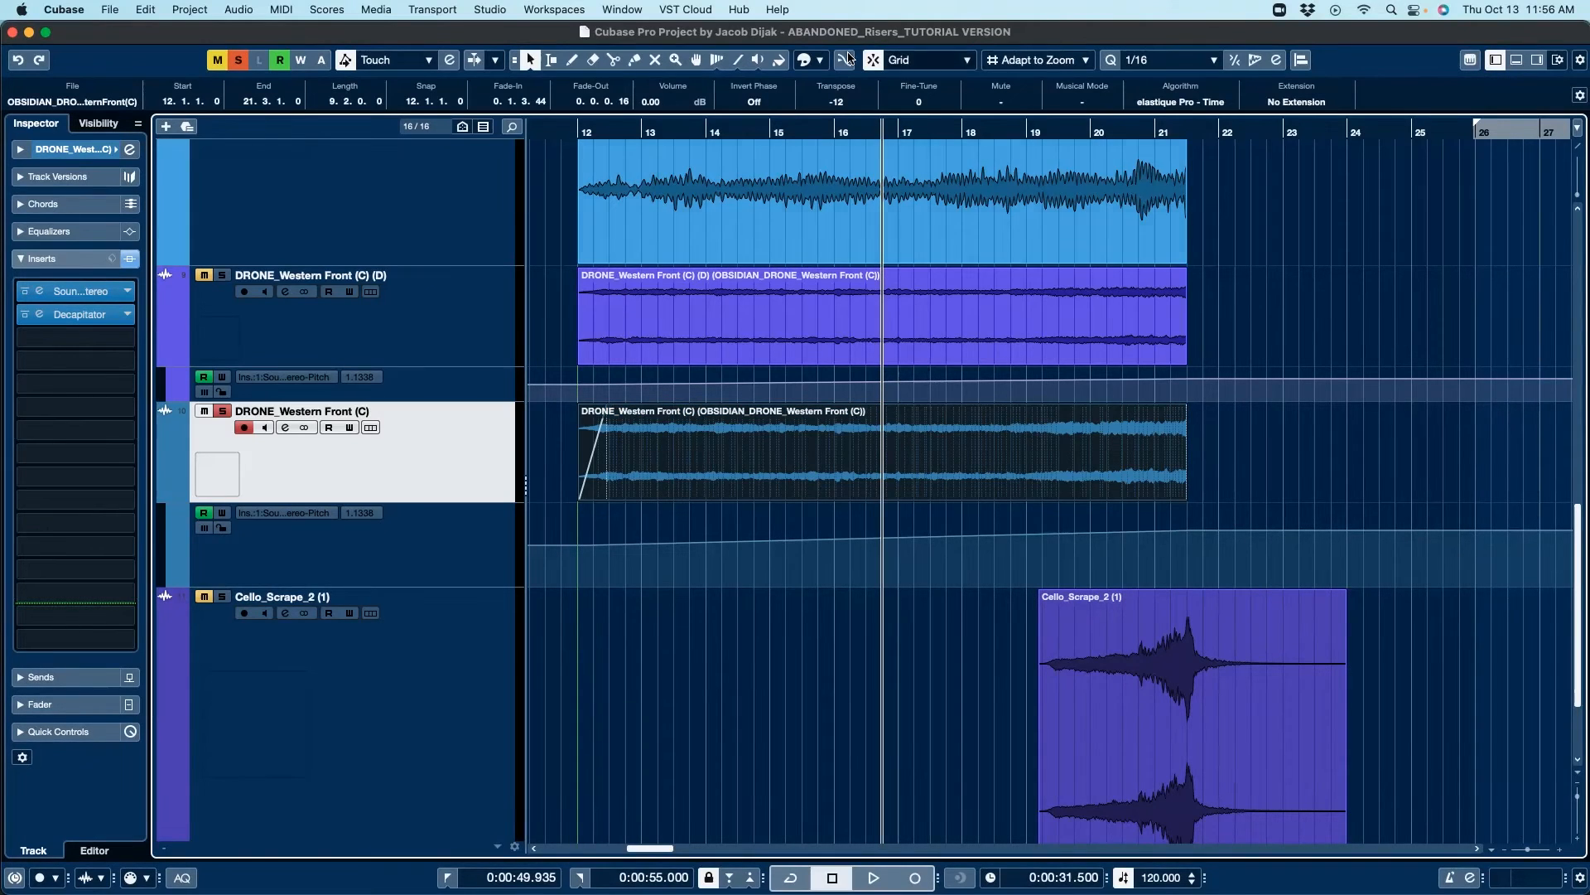
# Step: Solo DRONE_Western Front (C) (D) instead of DRONE_Western Front (C) and play the section to audition it
pyautogui.click(220, 278)
pyautogui.click(226, 413)
pyautogui.press('space')
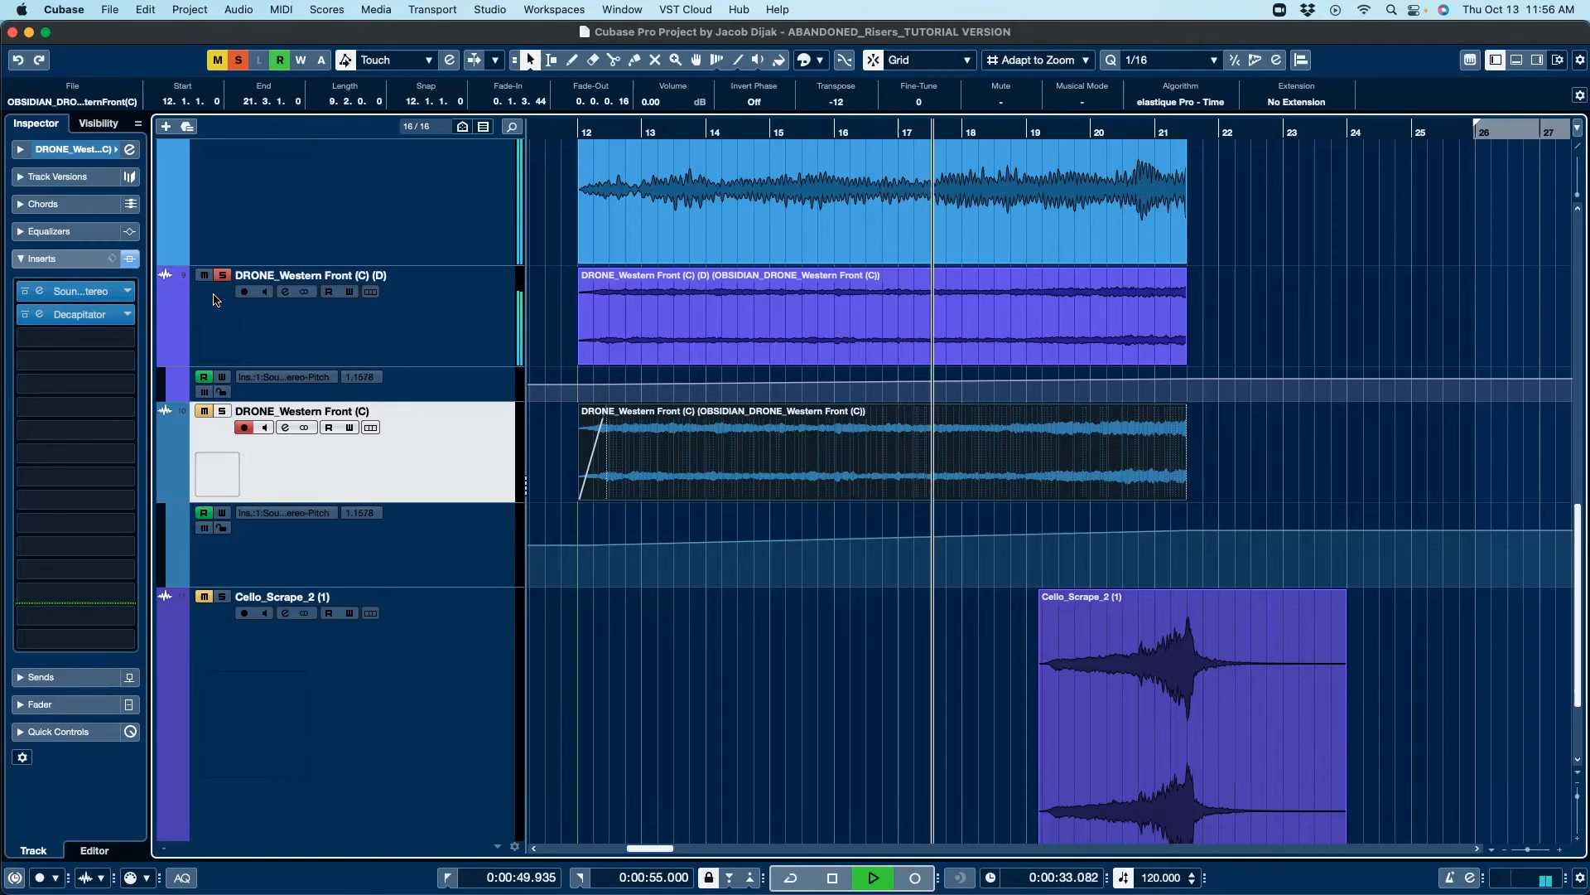
pyautogui.press('space')
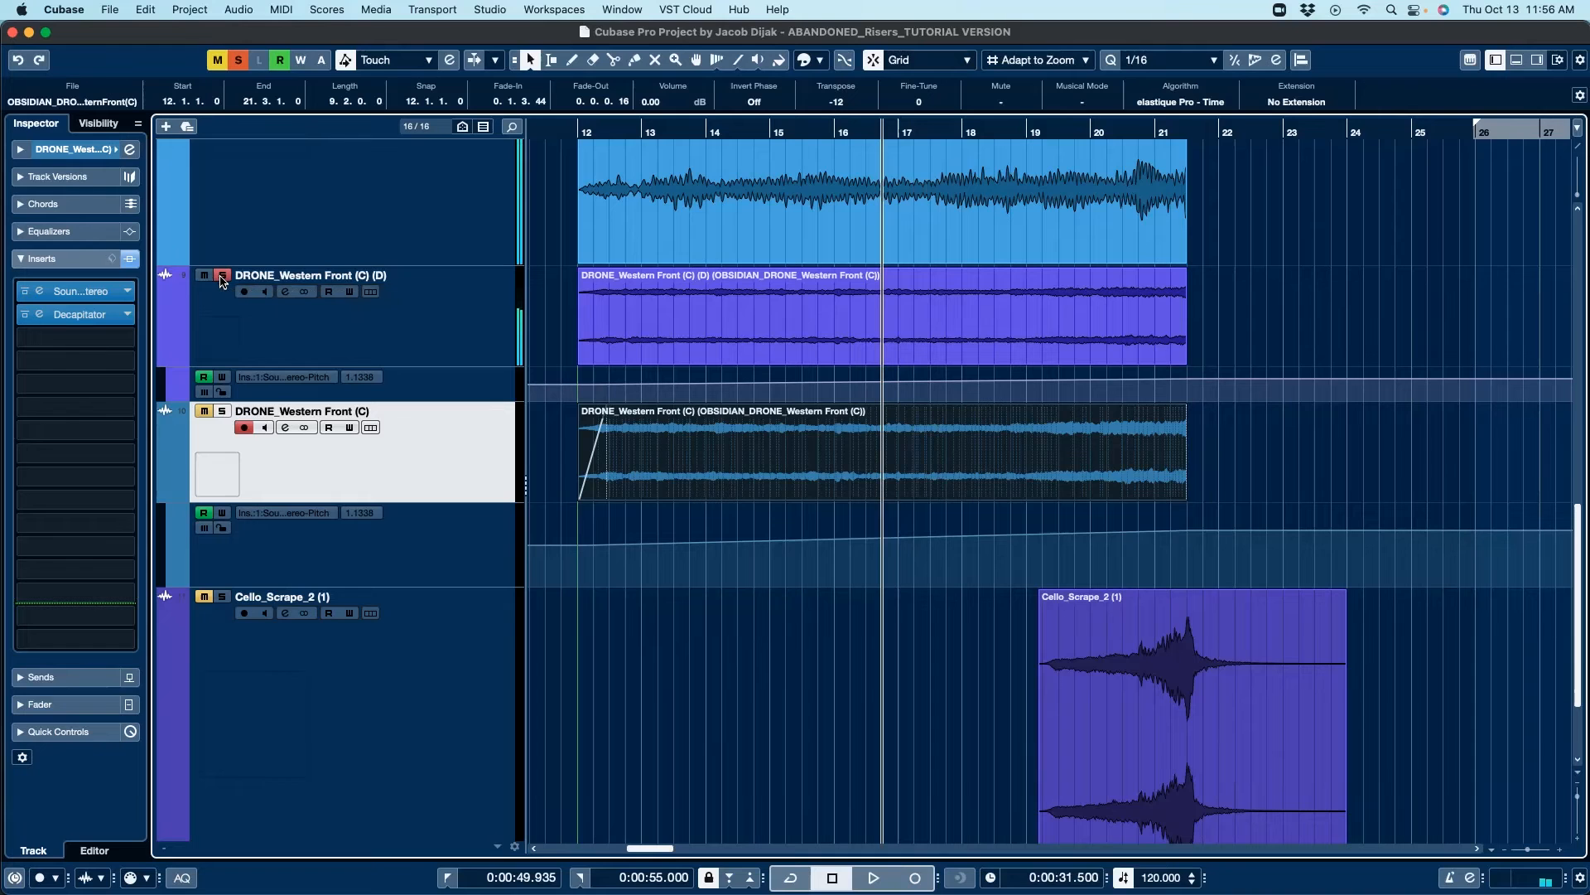
pyautogui.press('space')
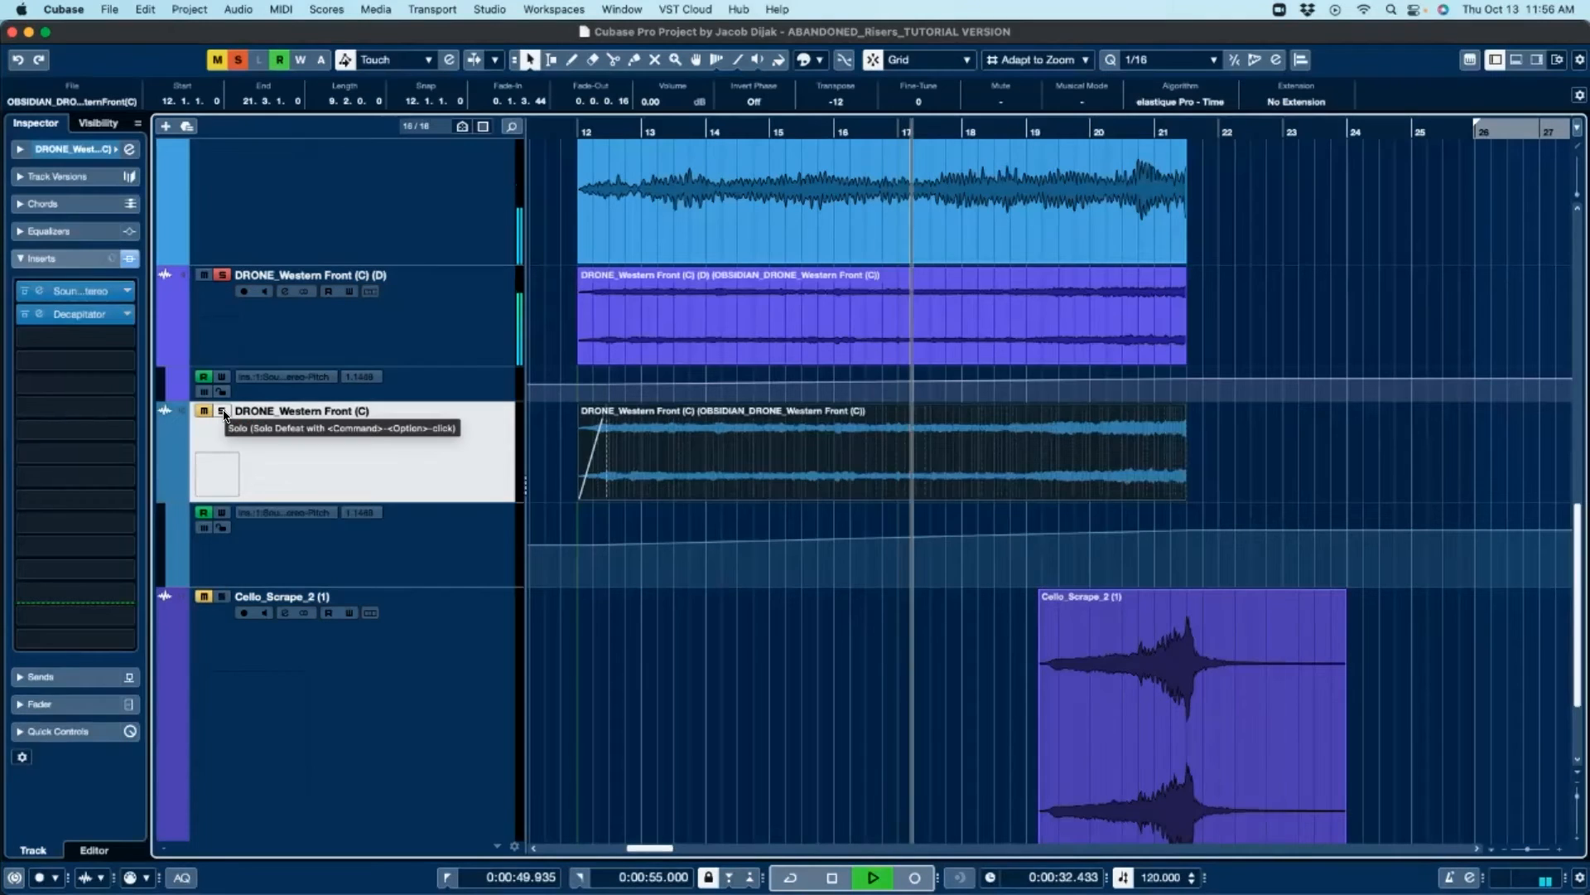
# Step: Play the section while toggling the solo on DRONE_Western Front (C) (D) to compare the drone layers
pyautogui.press('space')
pyautogui.click(222, 276)
pyautogui.press('space')
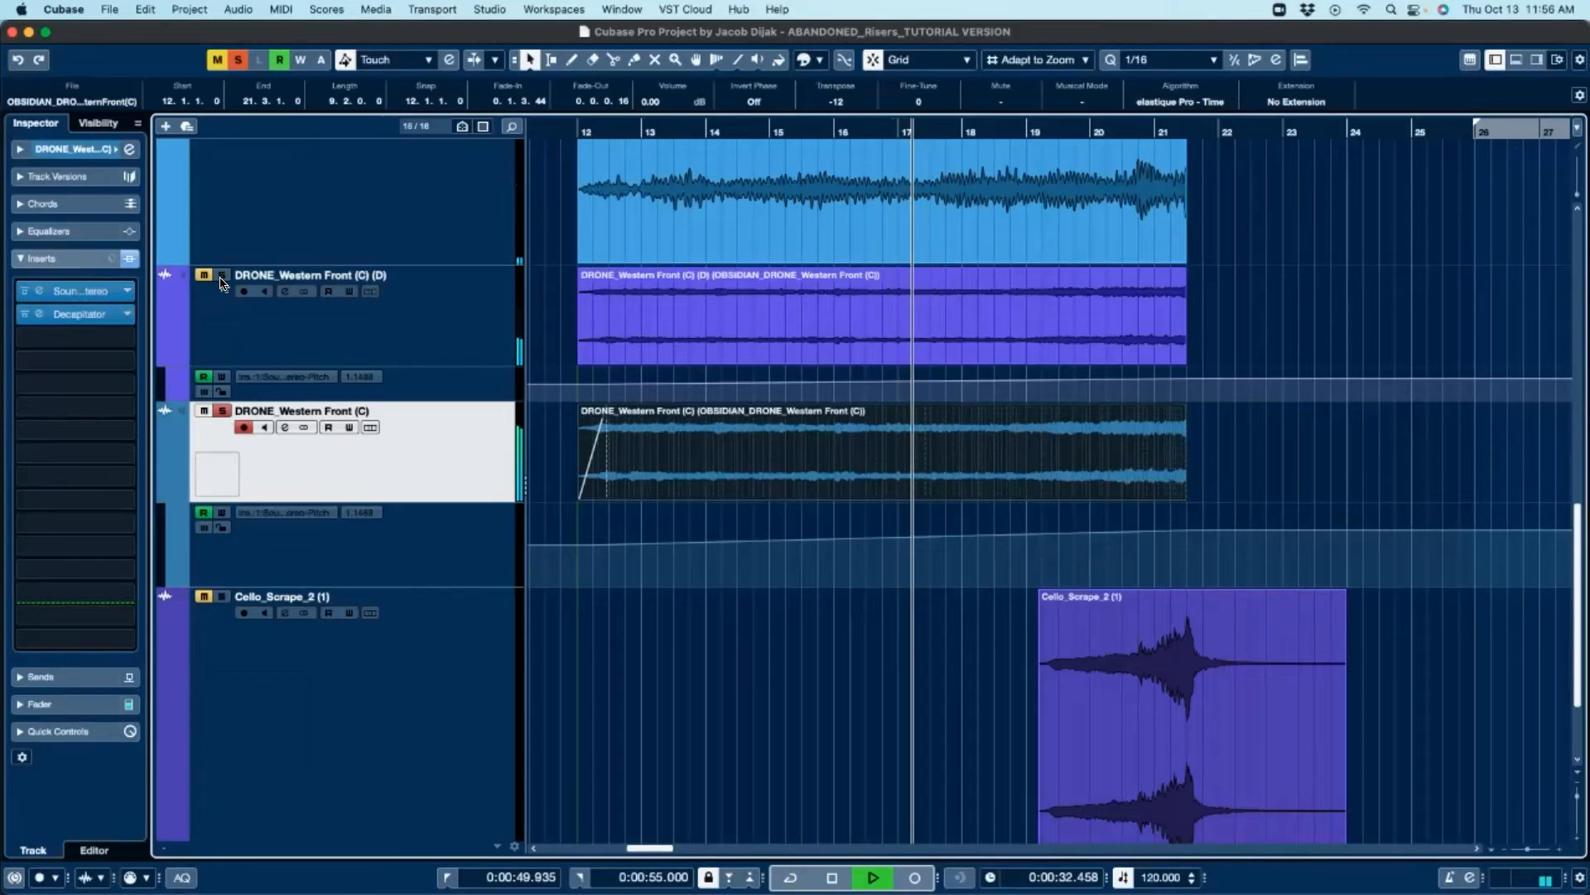
pyautogui.press('space')
pyautogui.click(222, 276)
pyautogui.press('space')
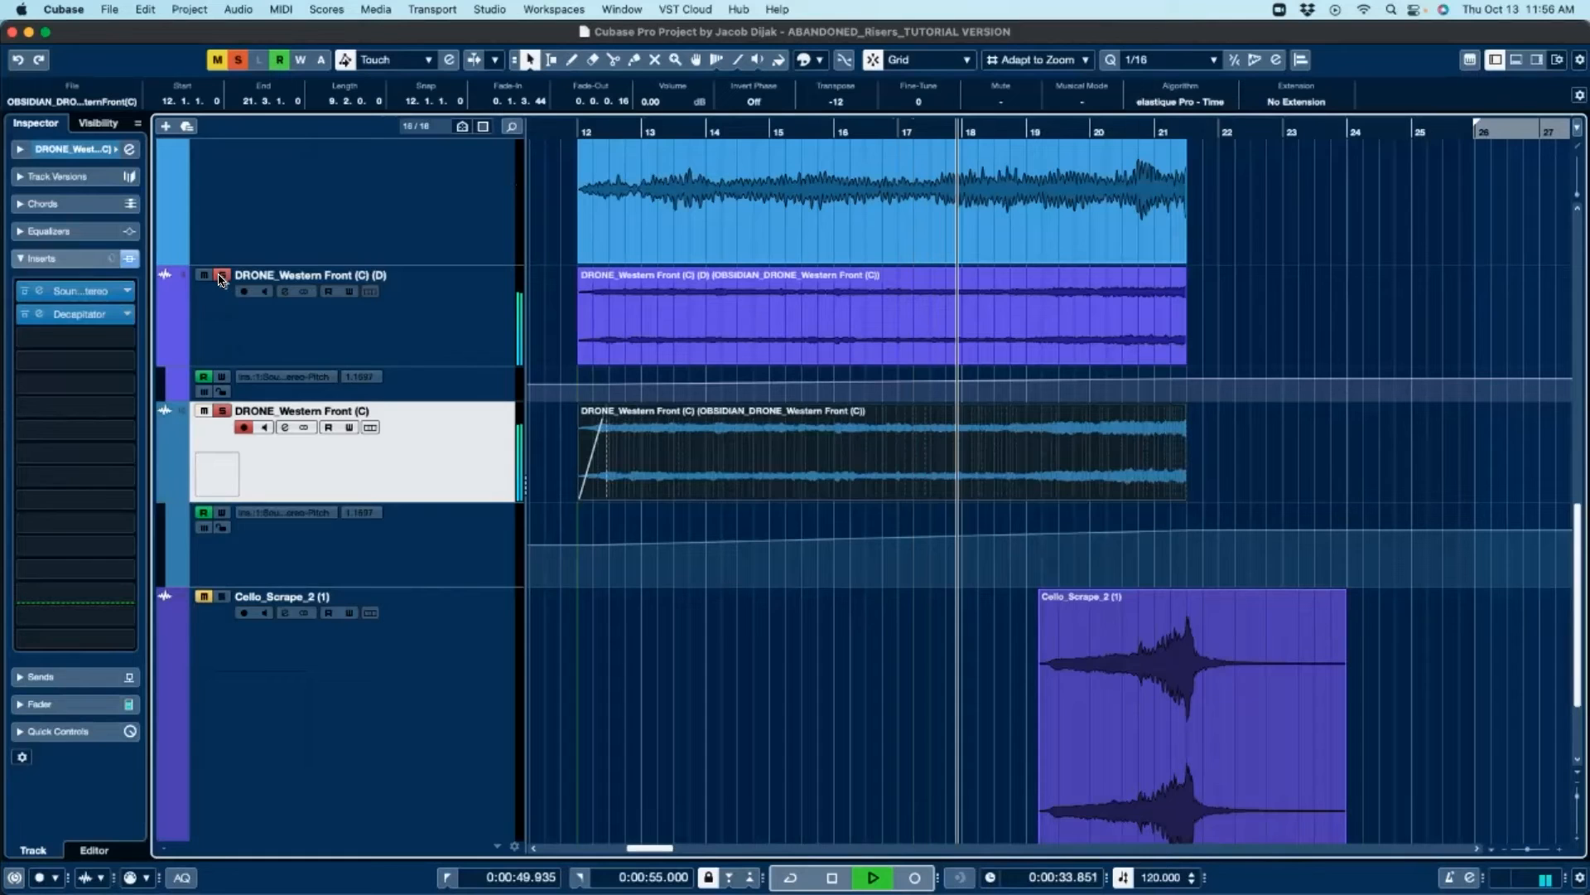
pyautogui.press('space')
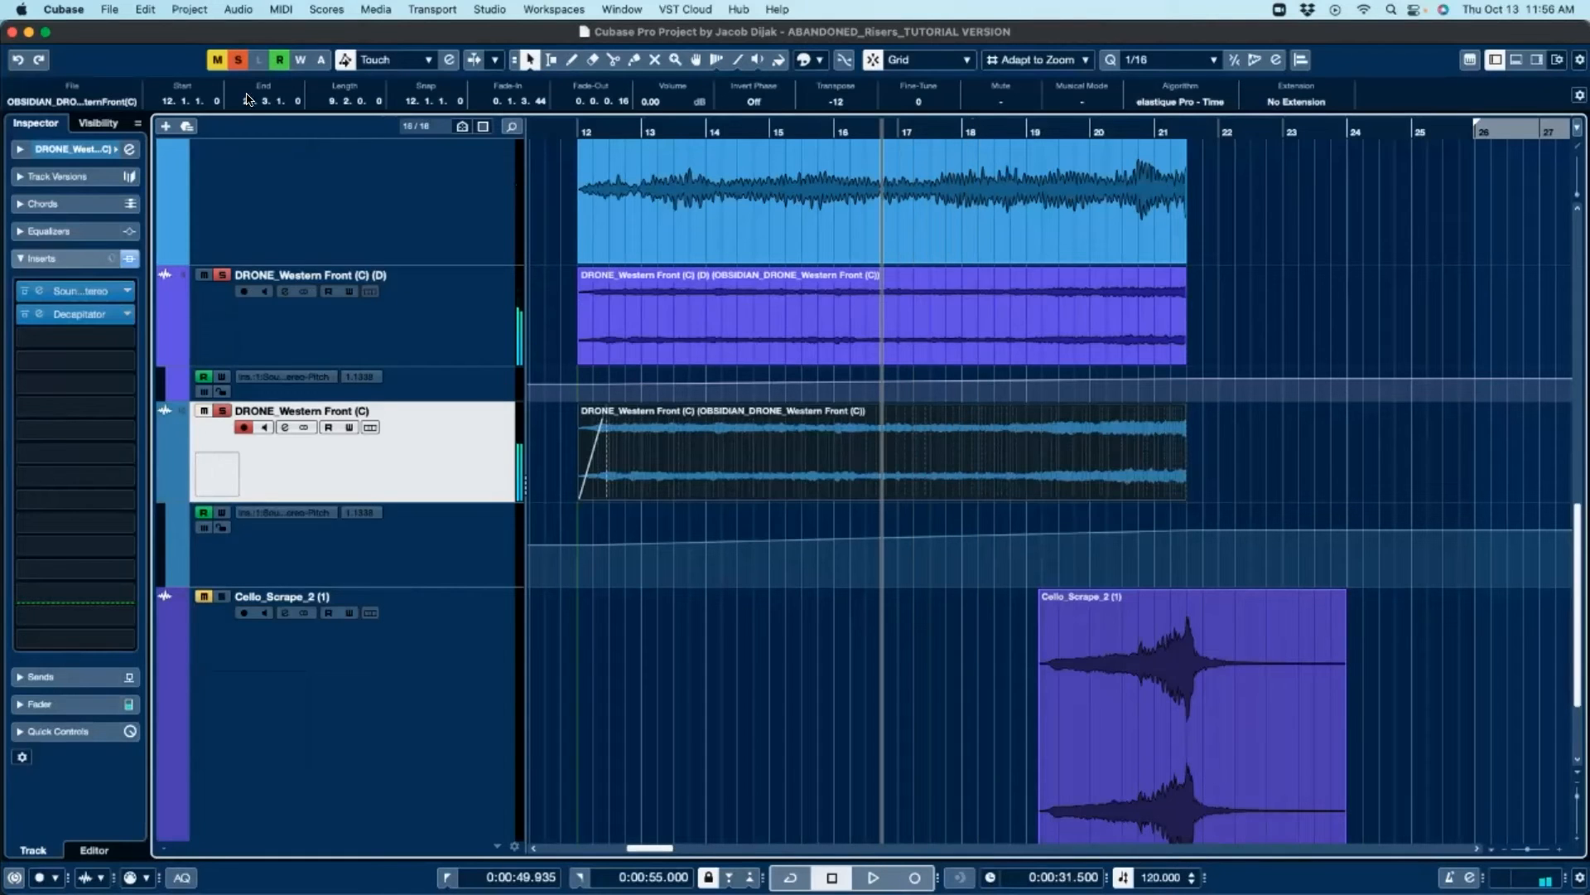
# Step: Clear all solos in the project
pyautogui.click(238, 60)
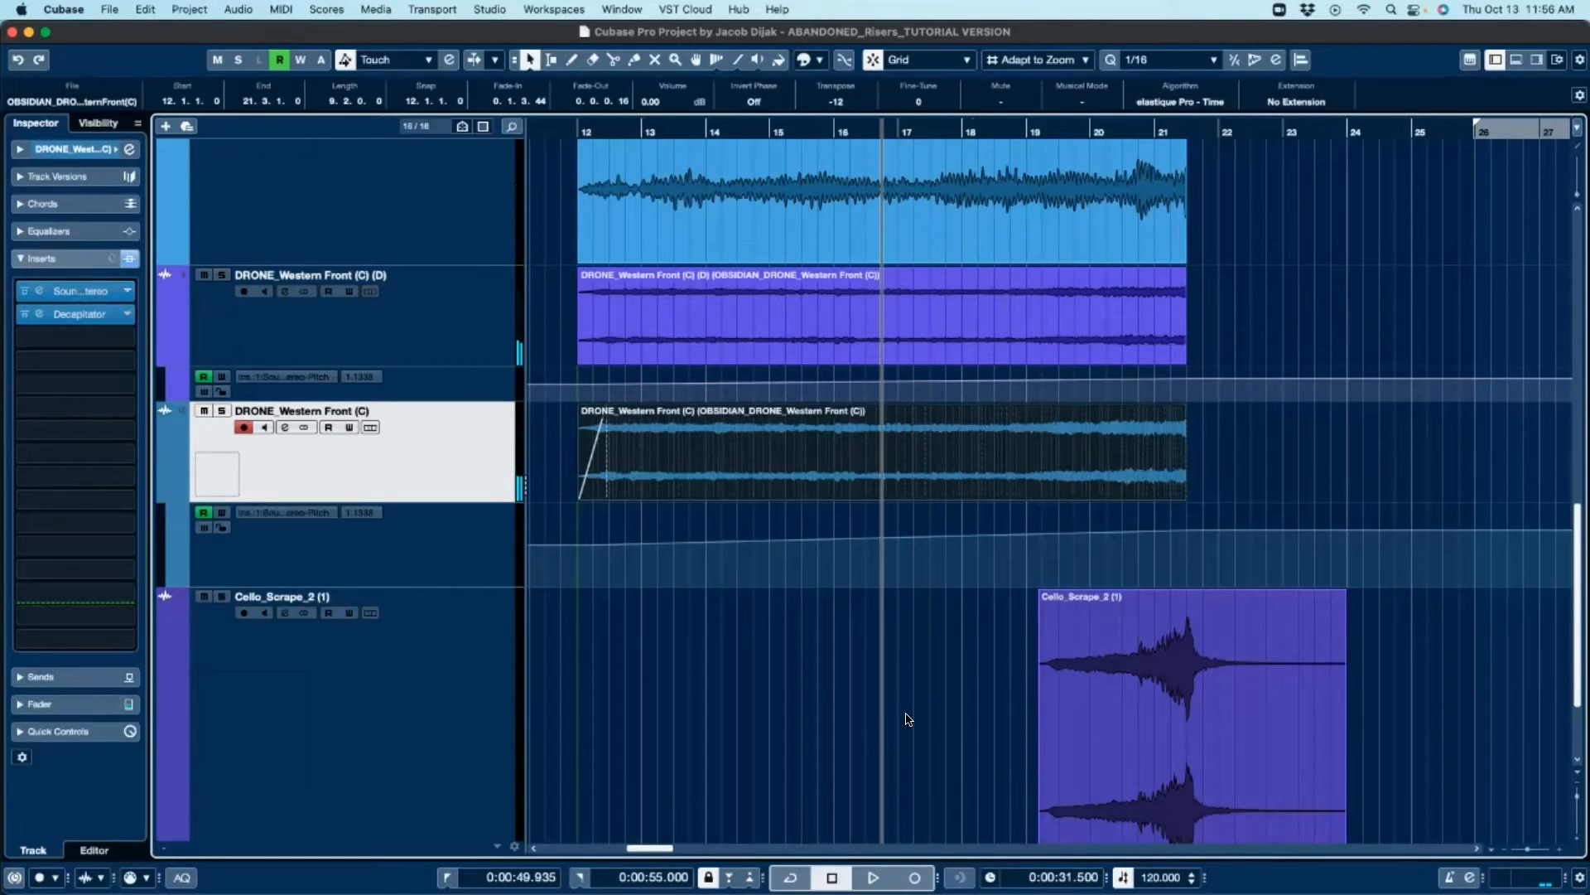
pyautogui.scroll(-1, 878, 729)
pyautogui.scroll(3, 853, 737)
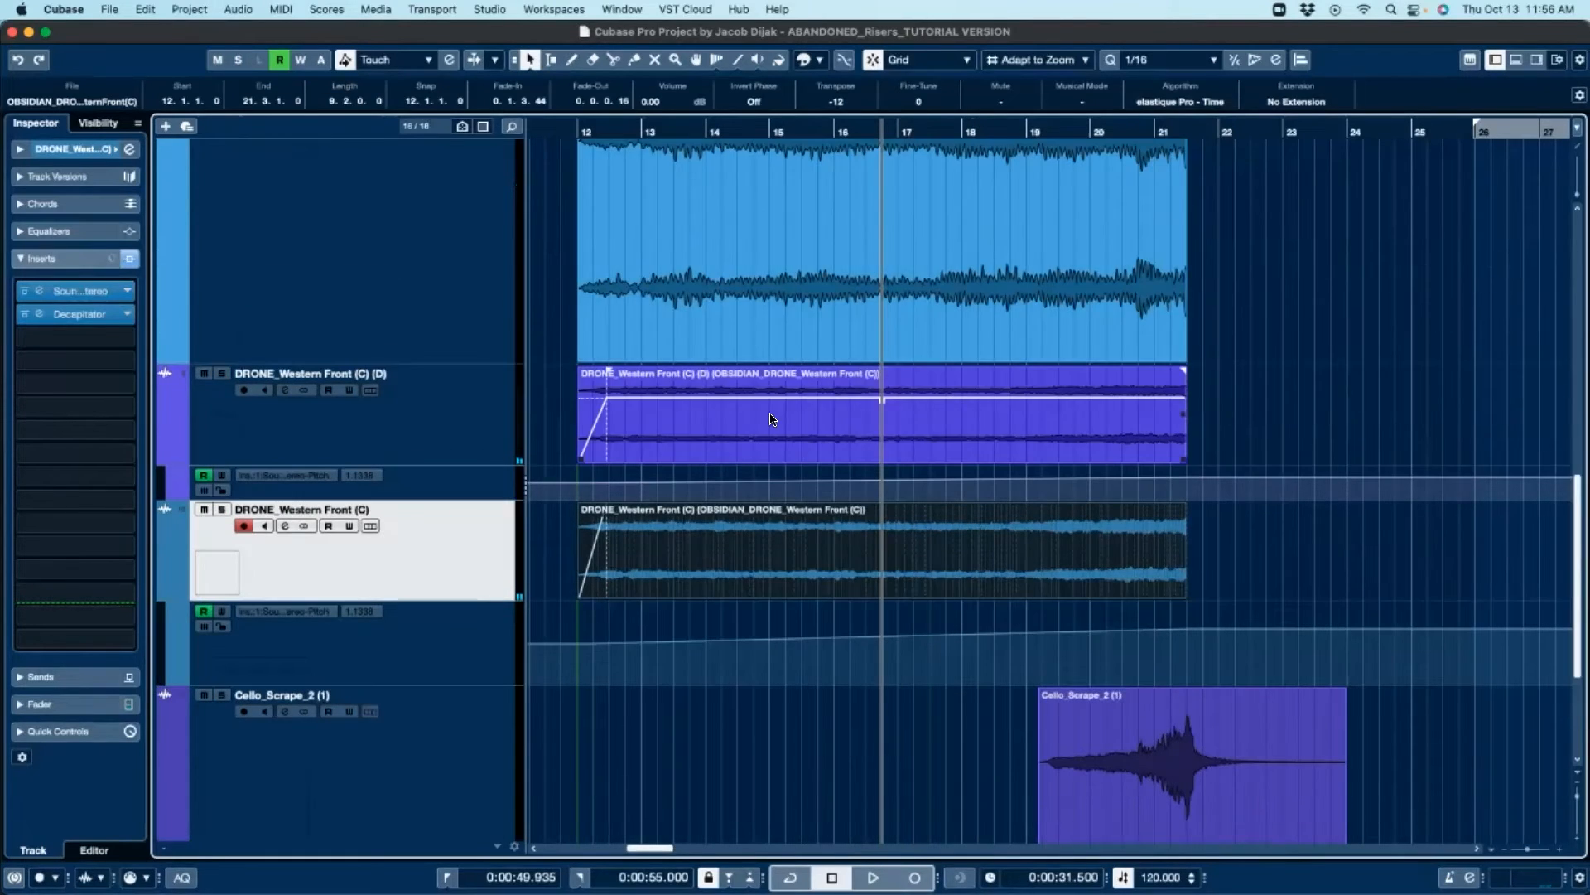
pyautogui.scroll(-5, 972, 402)
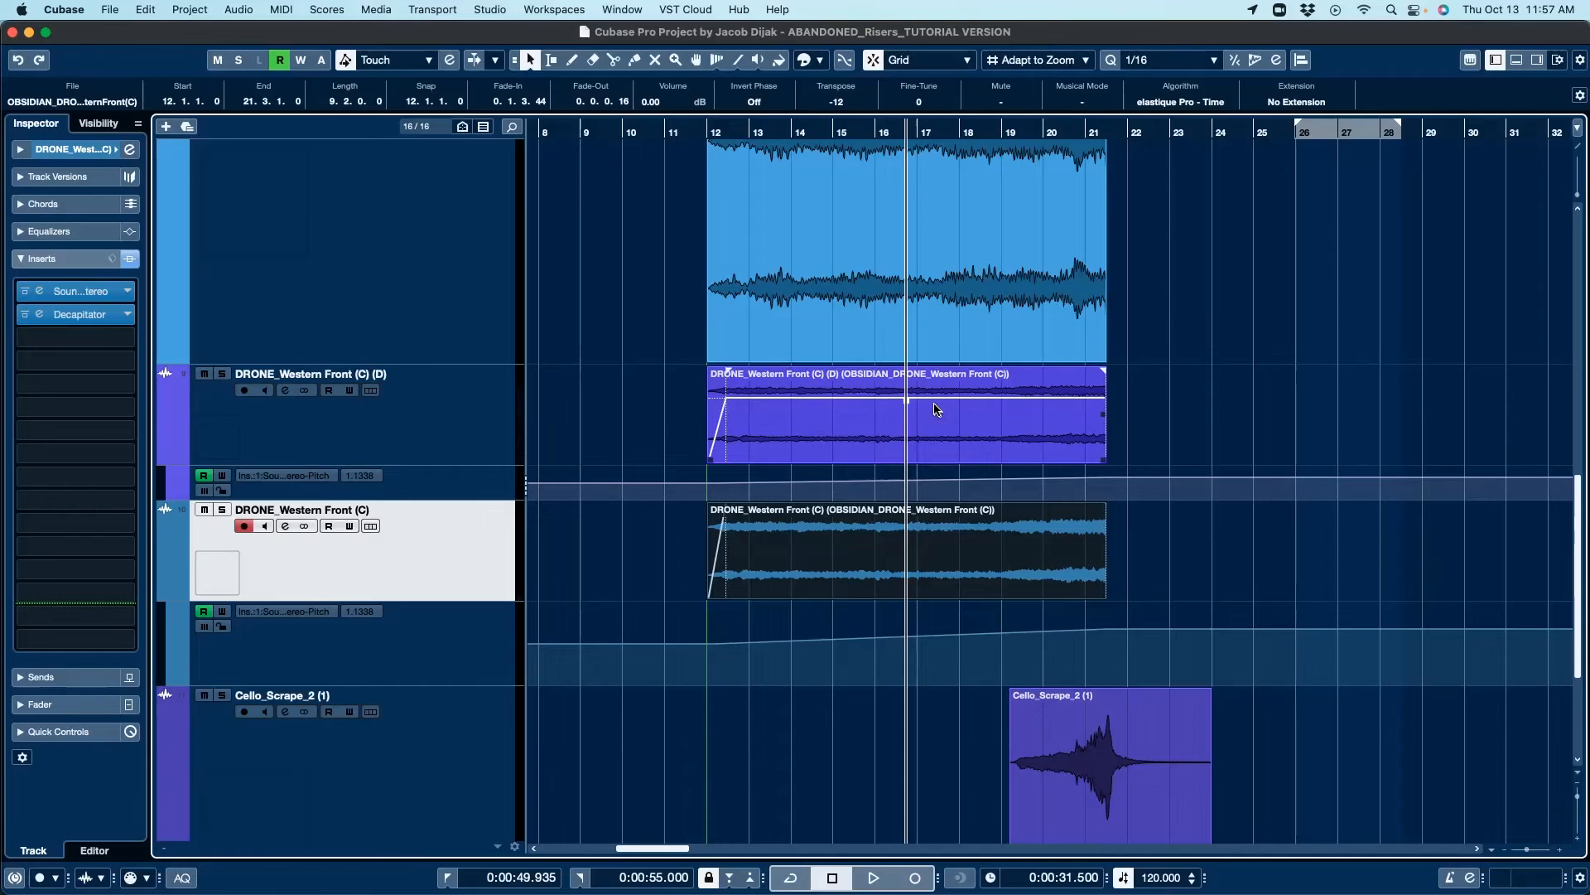
# Step: Select the Cello_Scrape_2 (1) event and solo its track
pyautogui.scroll(-3, 936, 409)
pyautogui.scroll(-3, 715, 567)
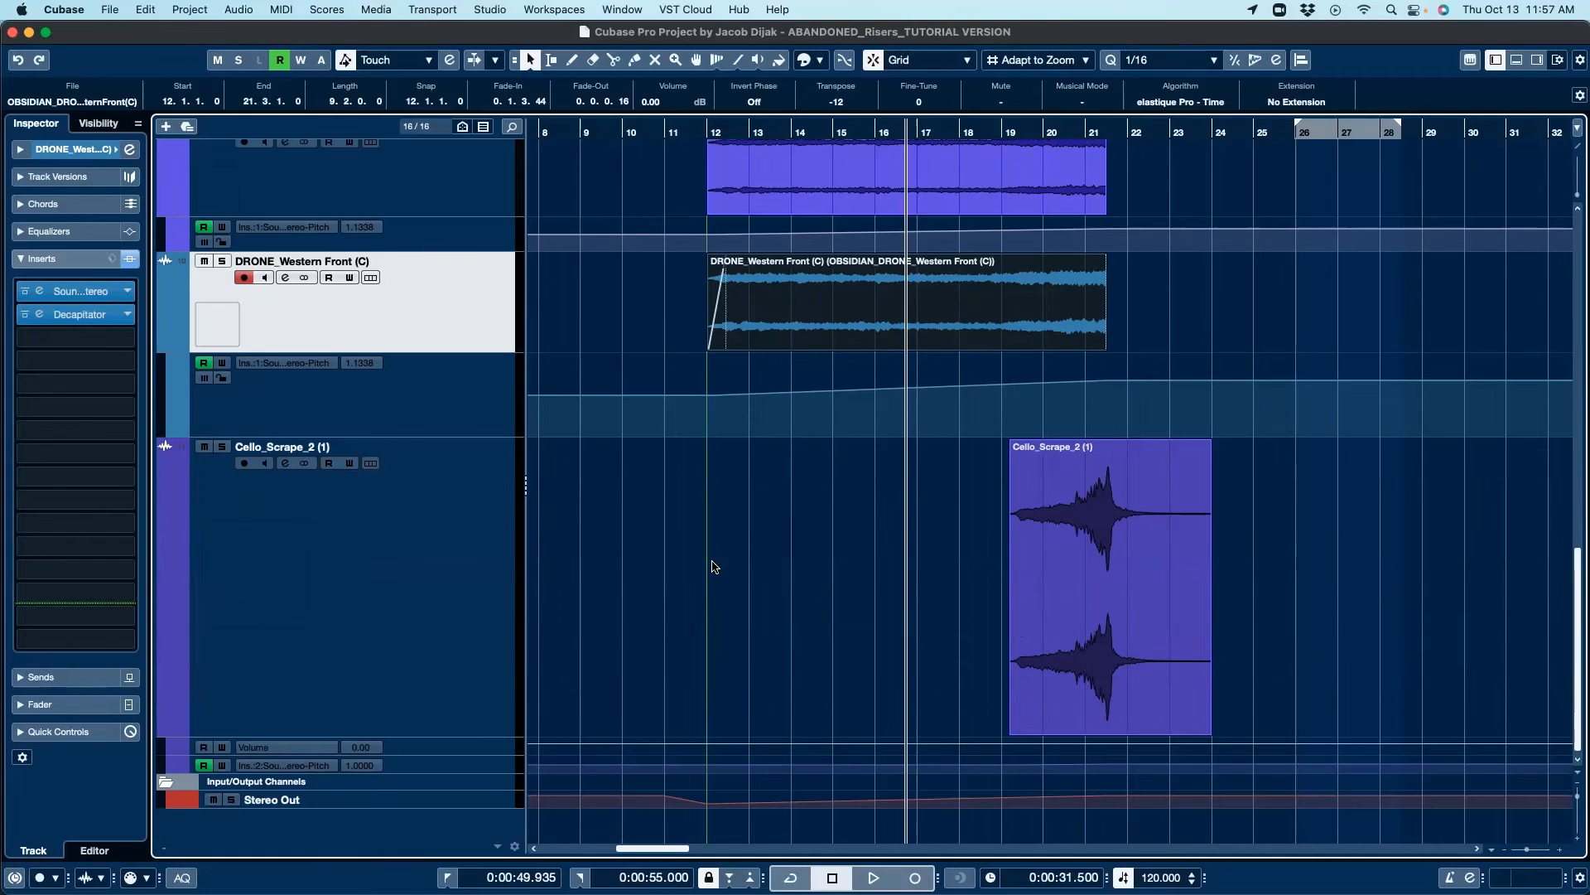
pyautogui.click(1090, 566)
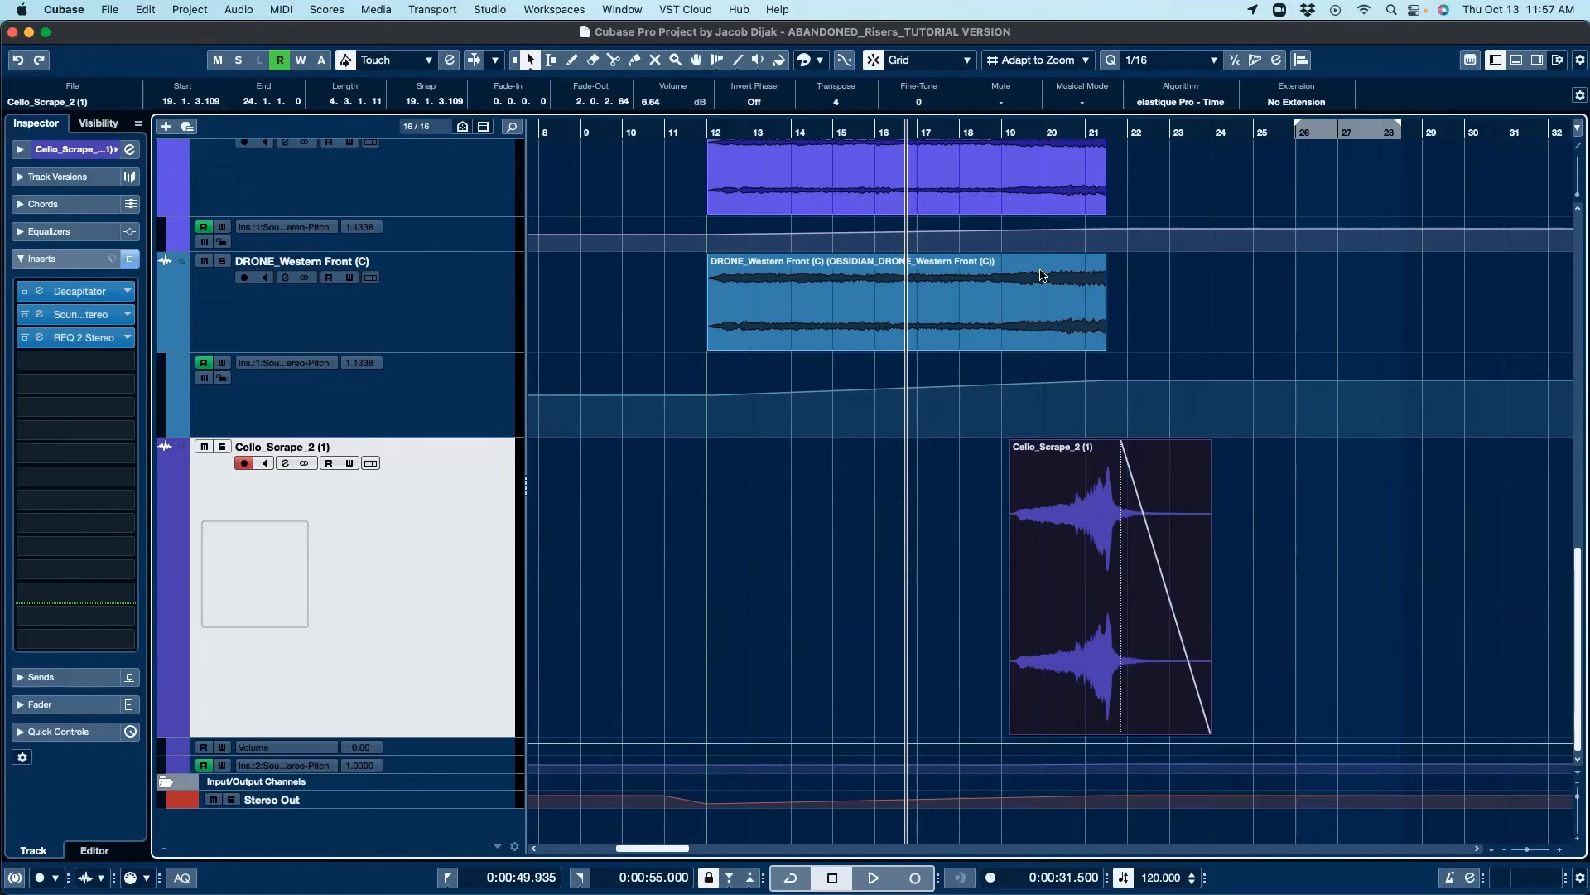
pyautogui.hscroll(5, 728, 550)
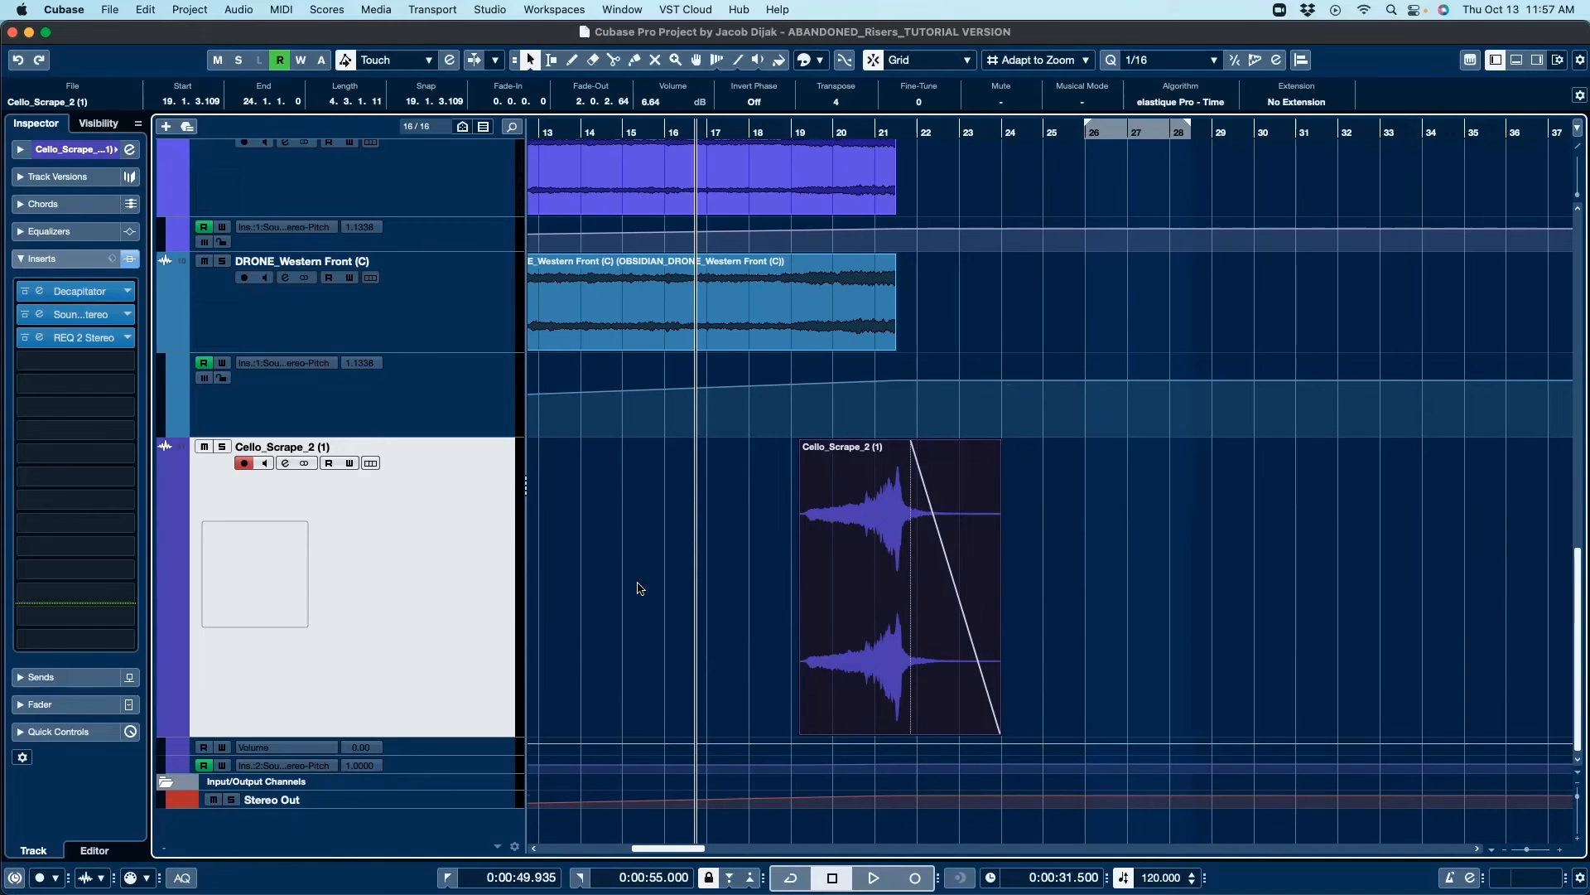
pyautogui.hscroll(-5, 637, 589)
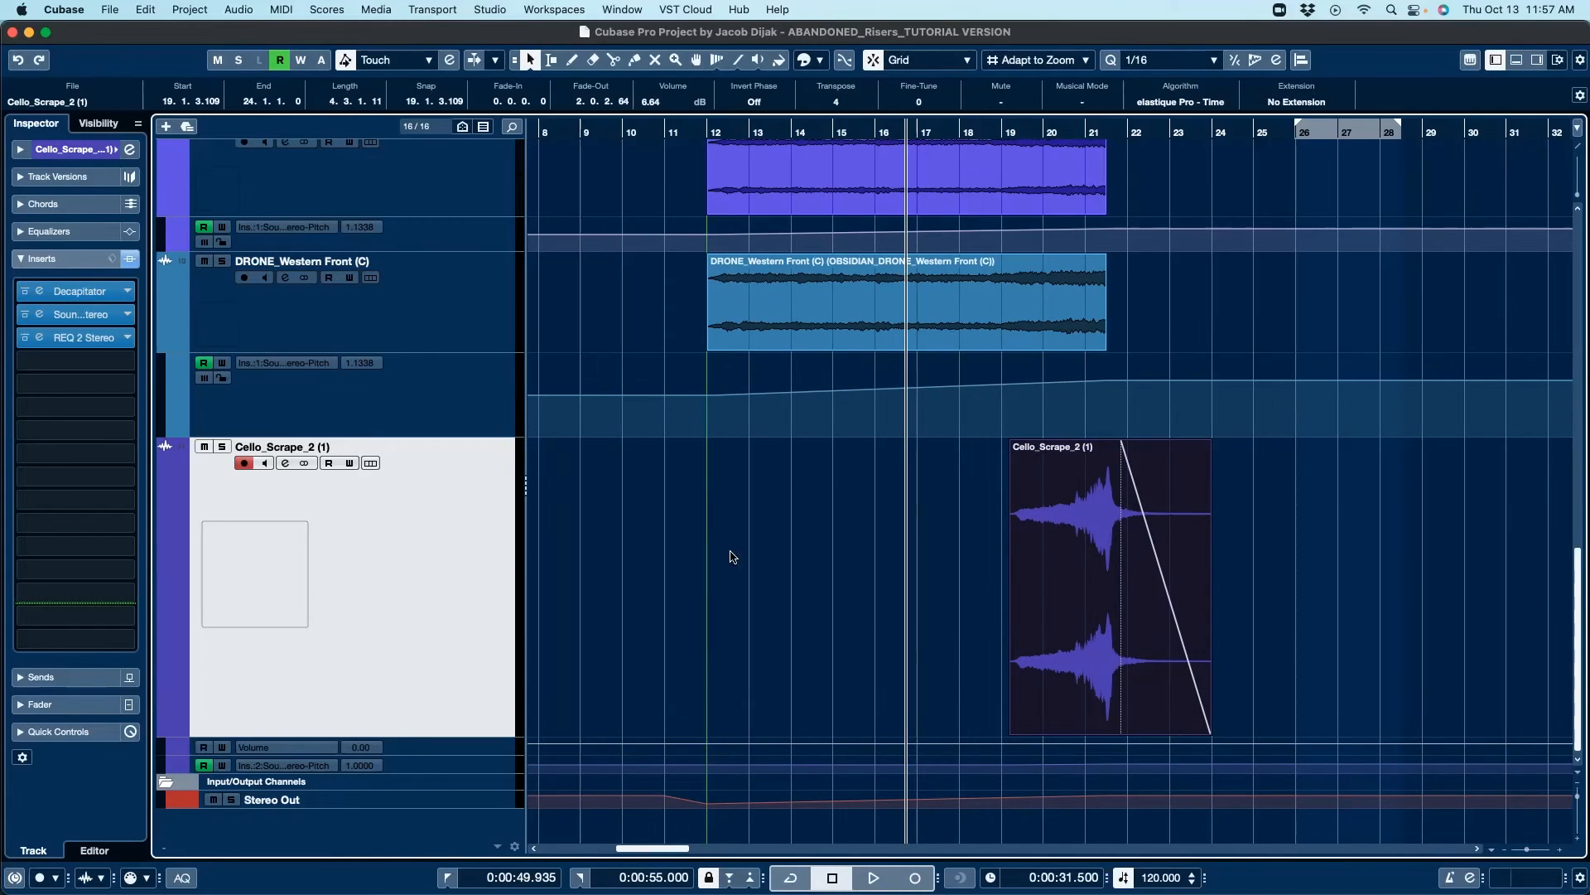
pyautogui.click(222, 446)
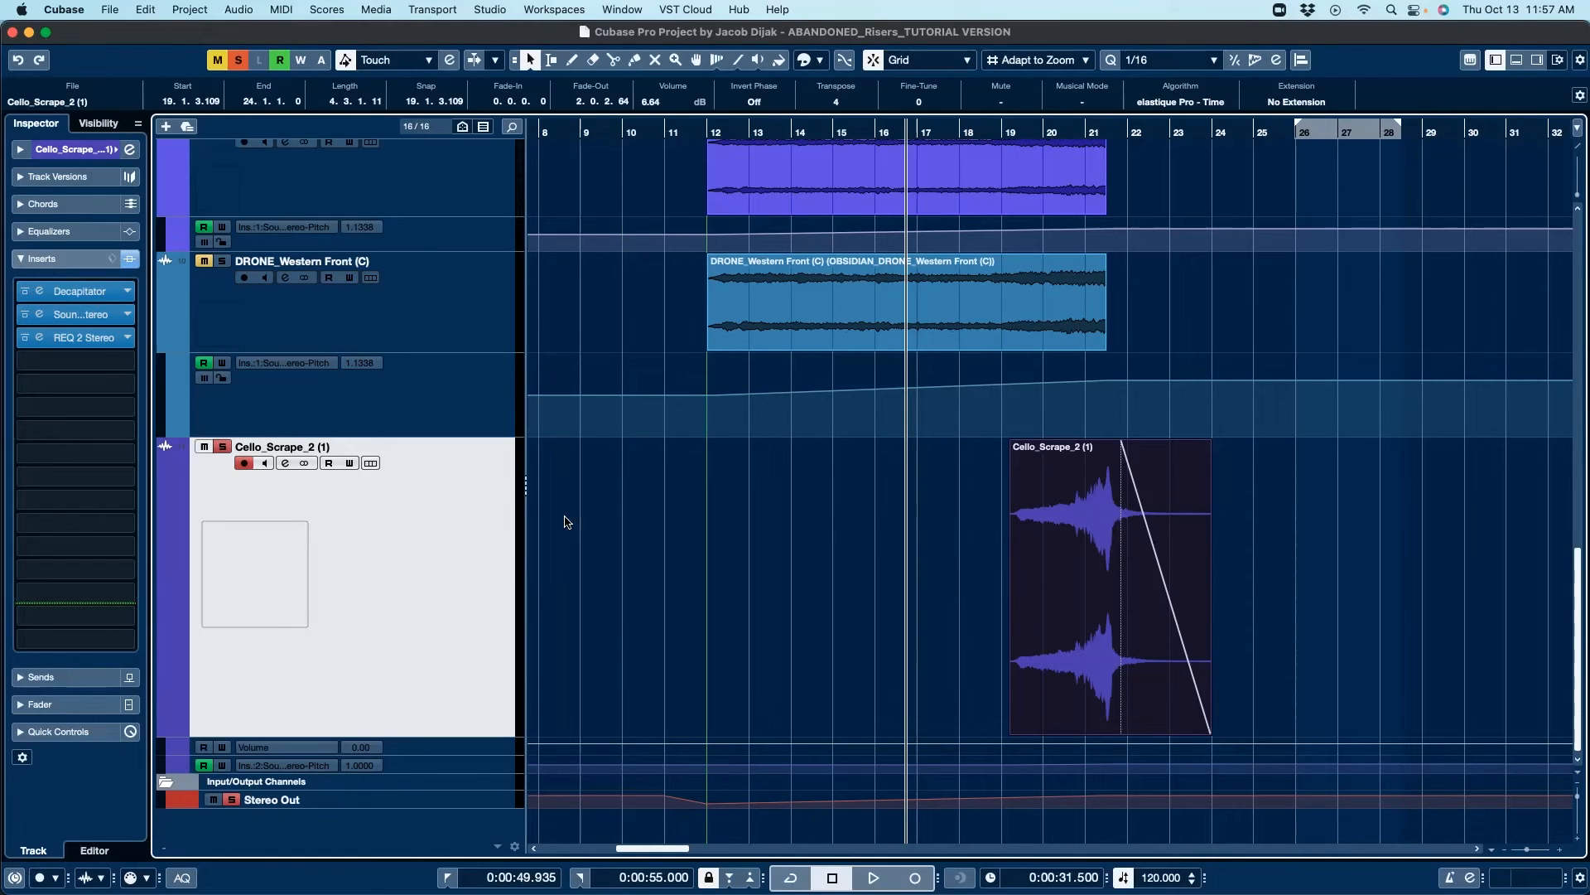
# Step: Bypass the Cello_Scrape_2 (1) inserts during playback to compare, then re-enable them
pyautogui.click(130, 261)
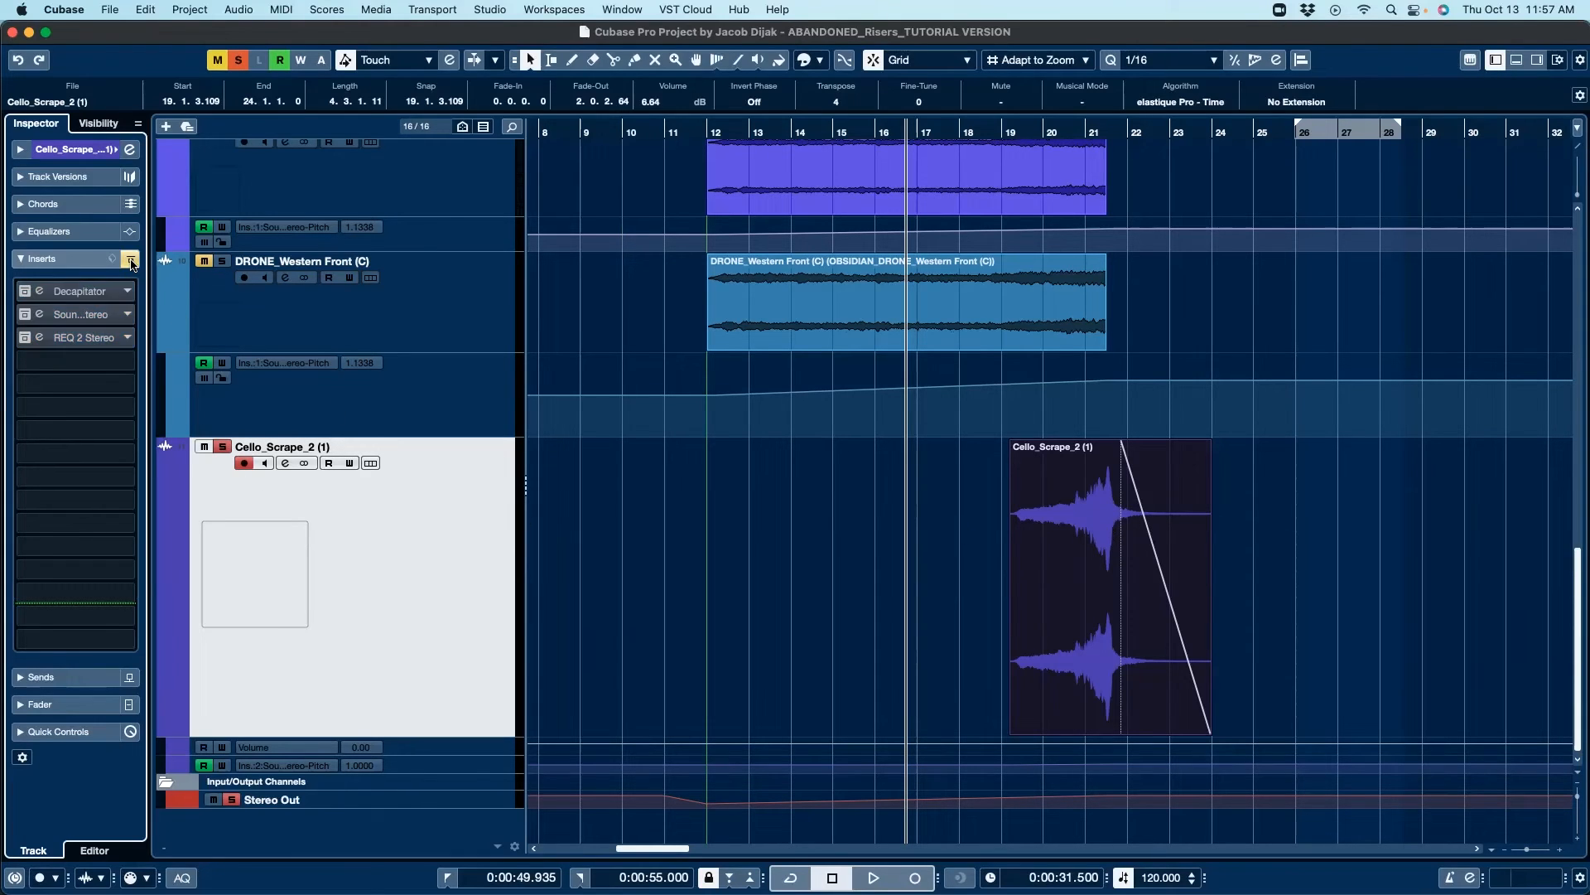
pyautogui.hotkey('alt', 'space')
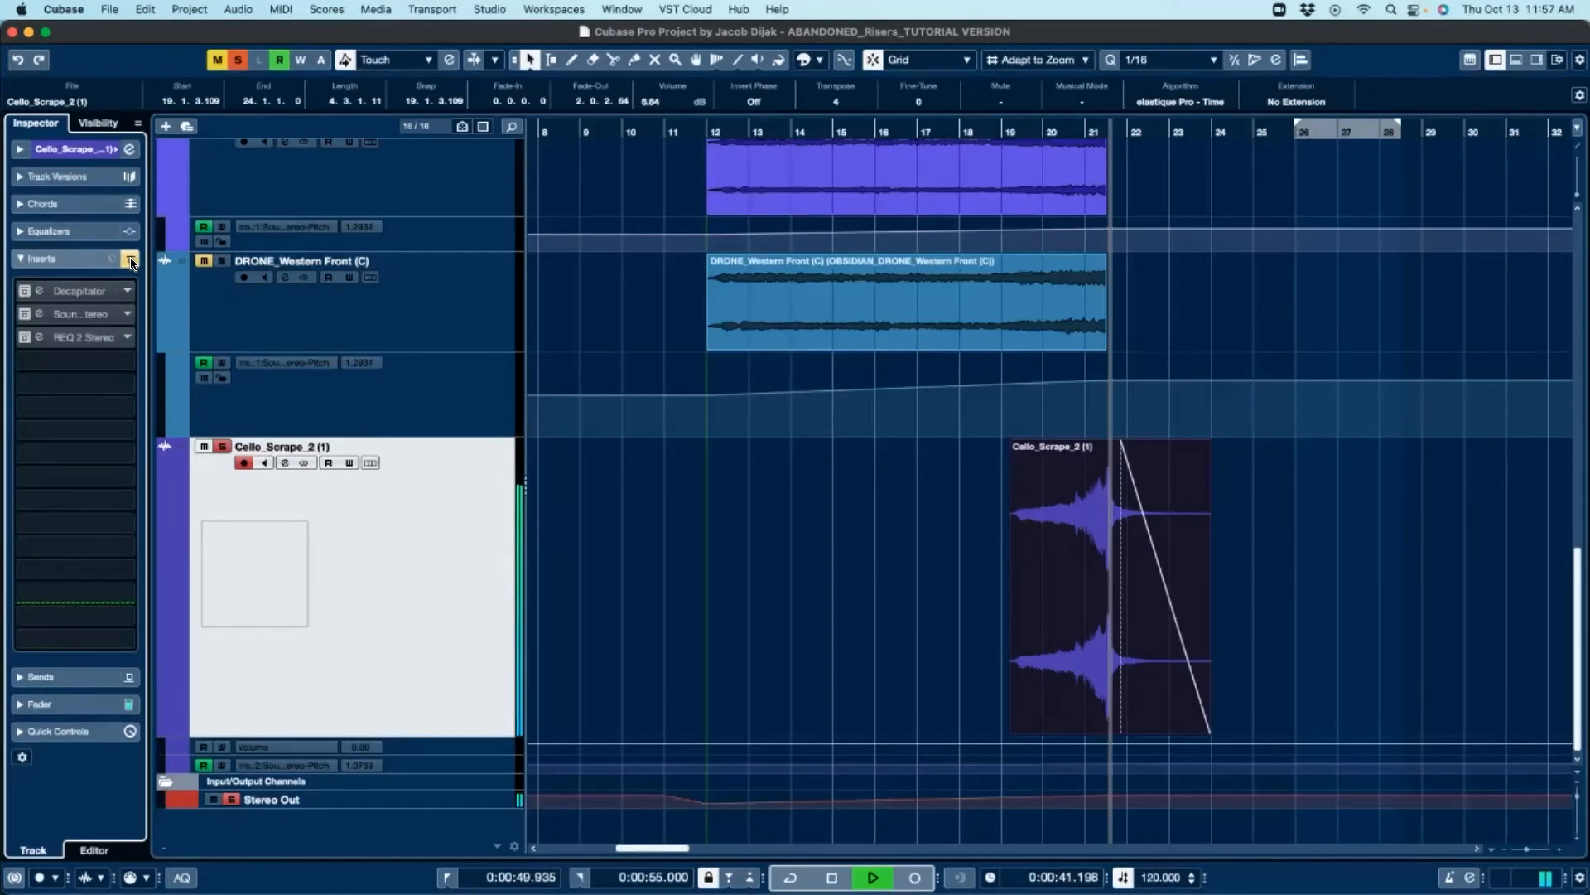
pyautogui.press('space')
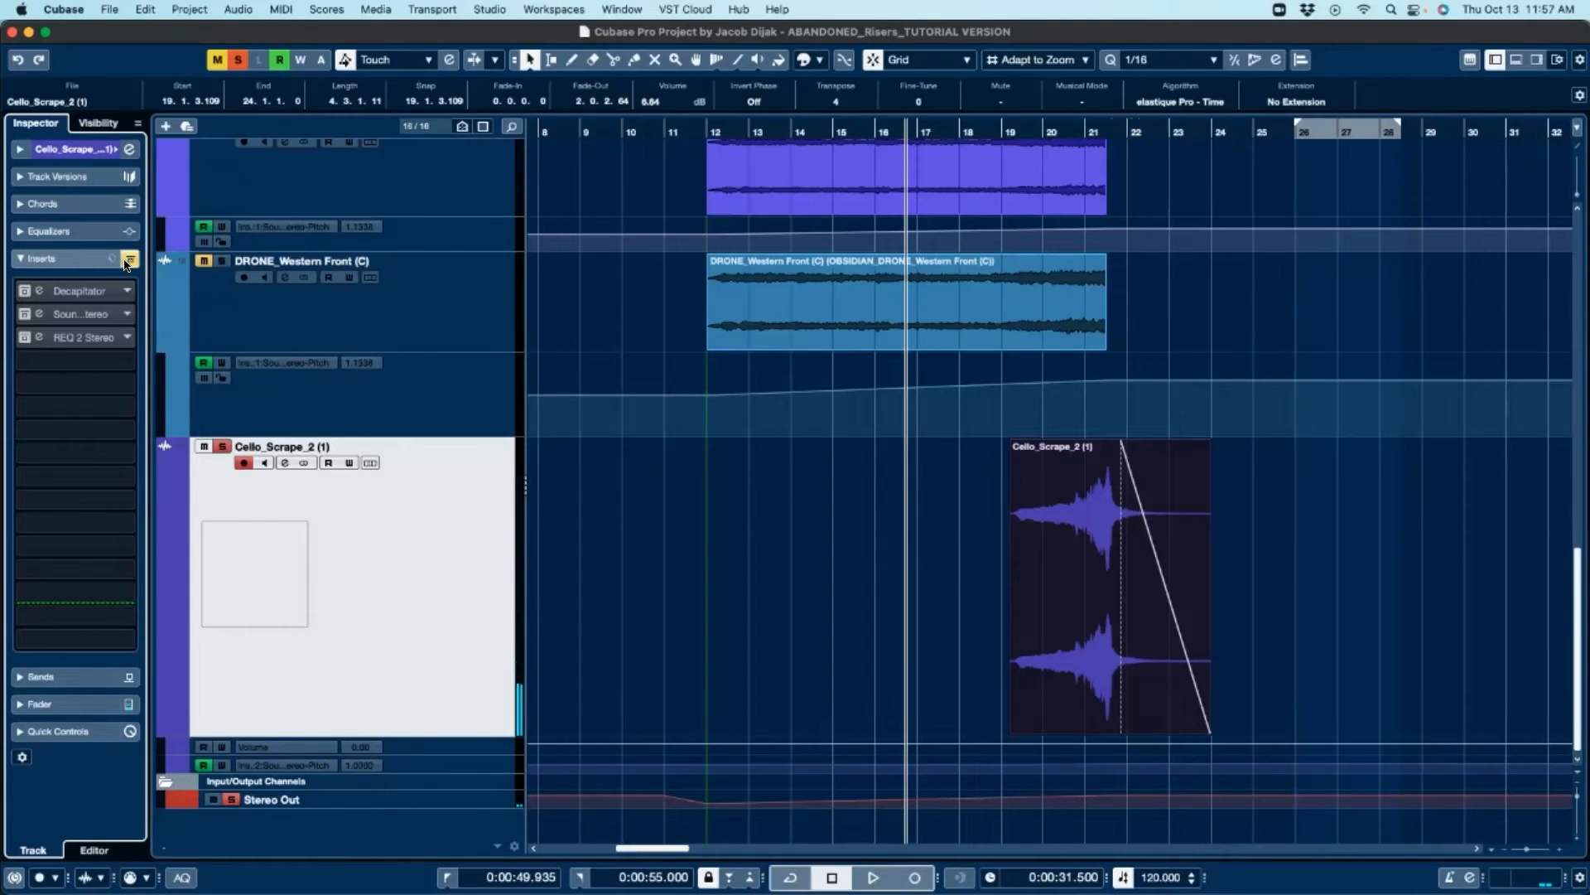
pyautogui.click(131, 261)
# Step: Open and inspect the Decapitator and SoundShifter inserts on Cello_Scrape_2 (1), closing each window
pyautogui.click(93, 296)
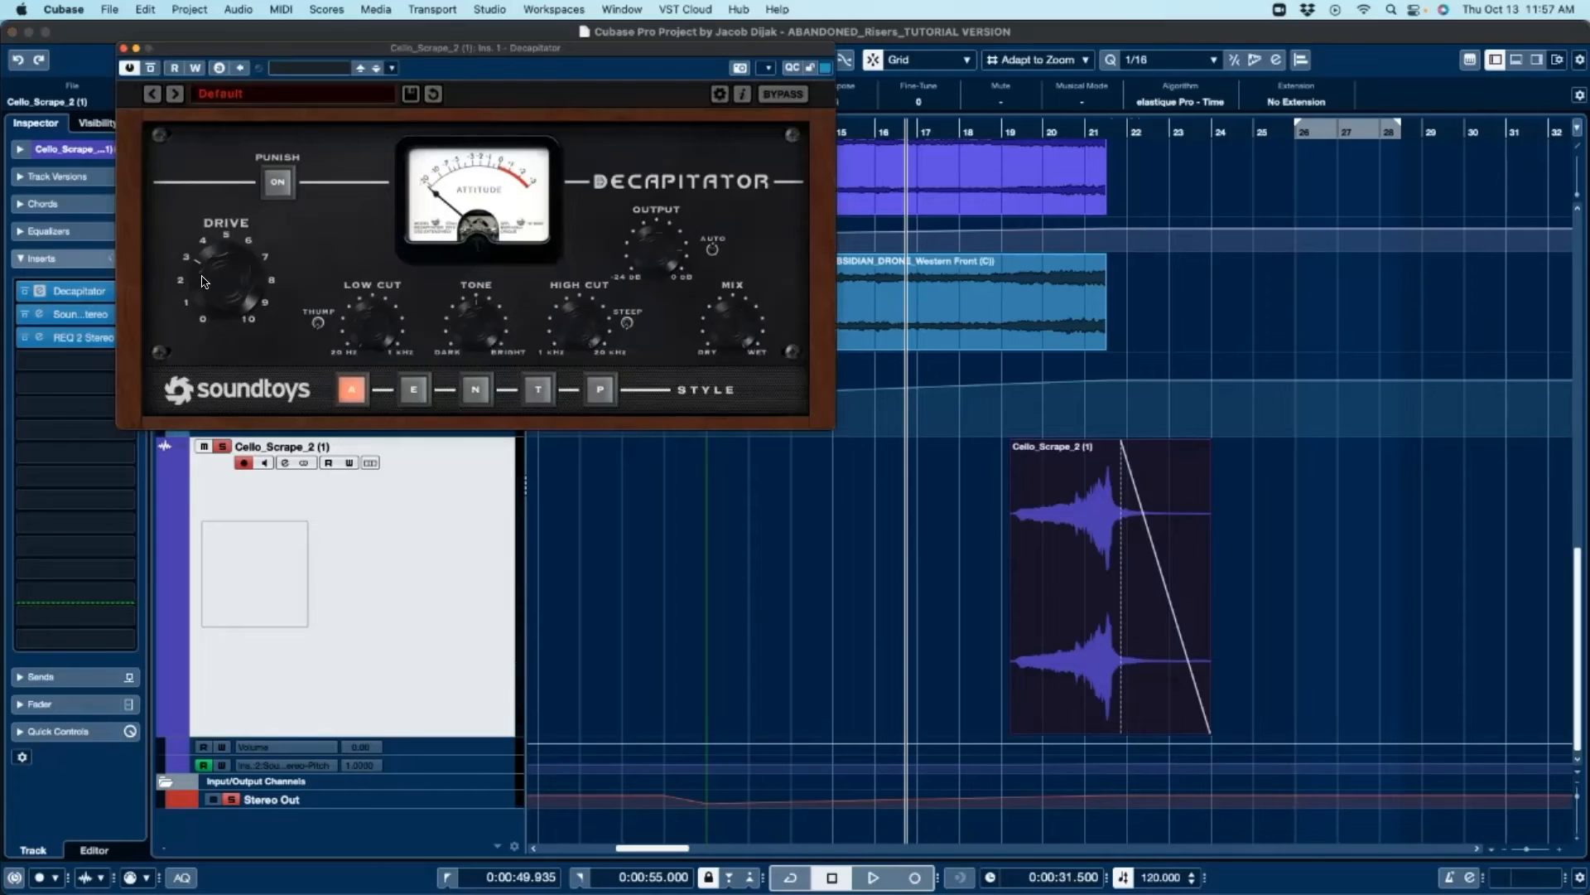
pyautogui.click(279, 181)
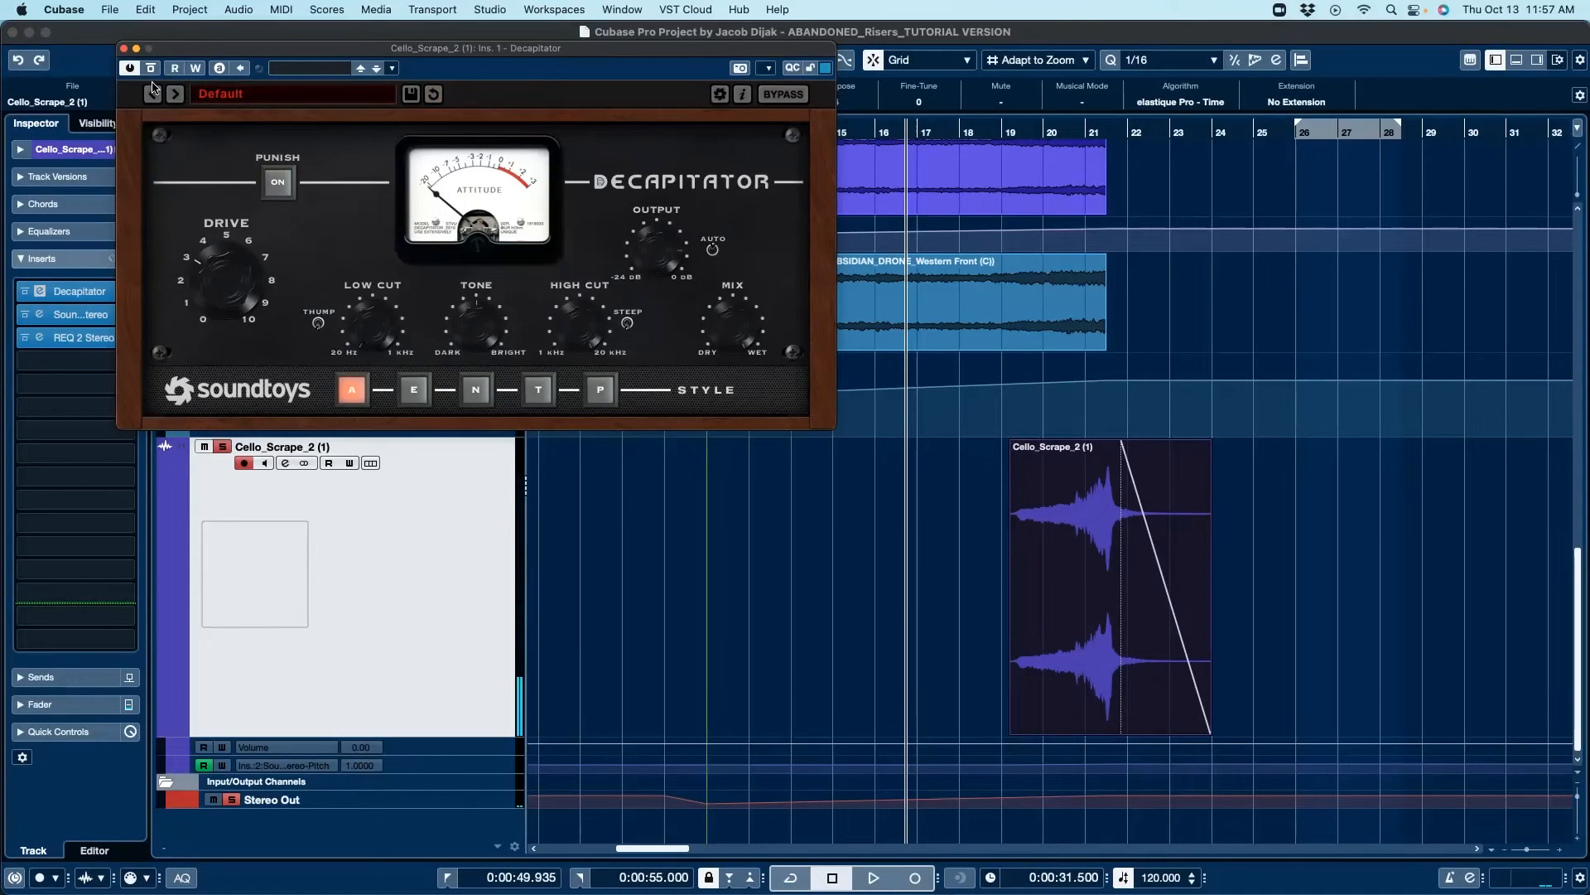
pyautogui.click(123, 51)
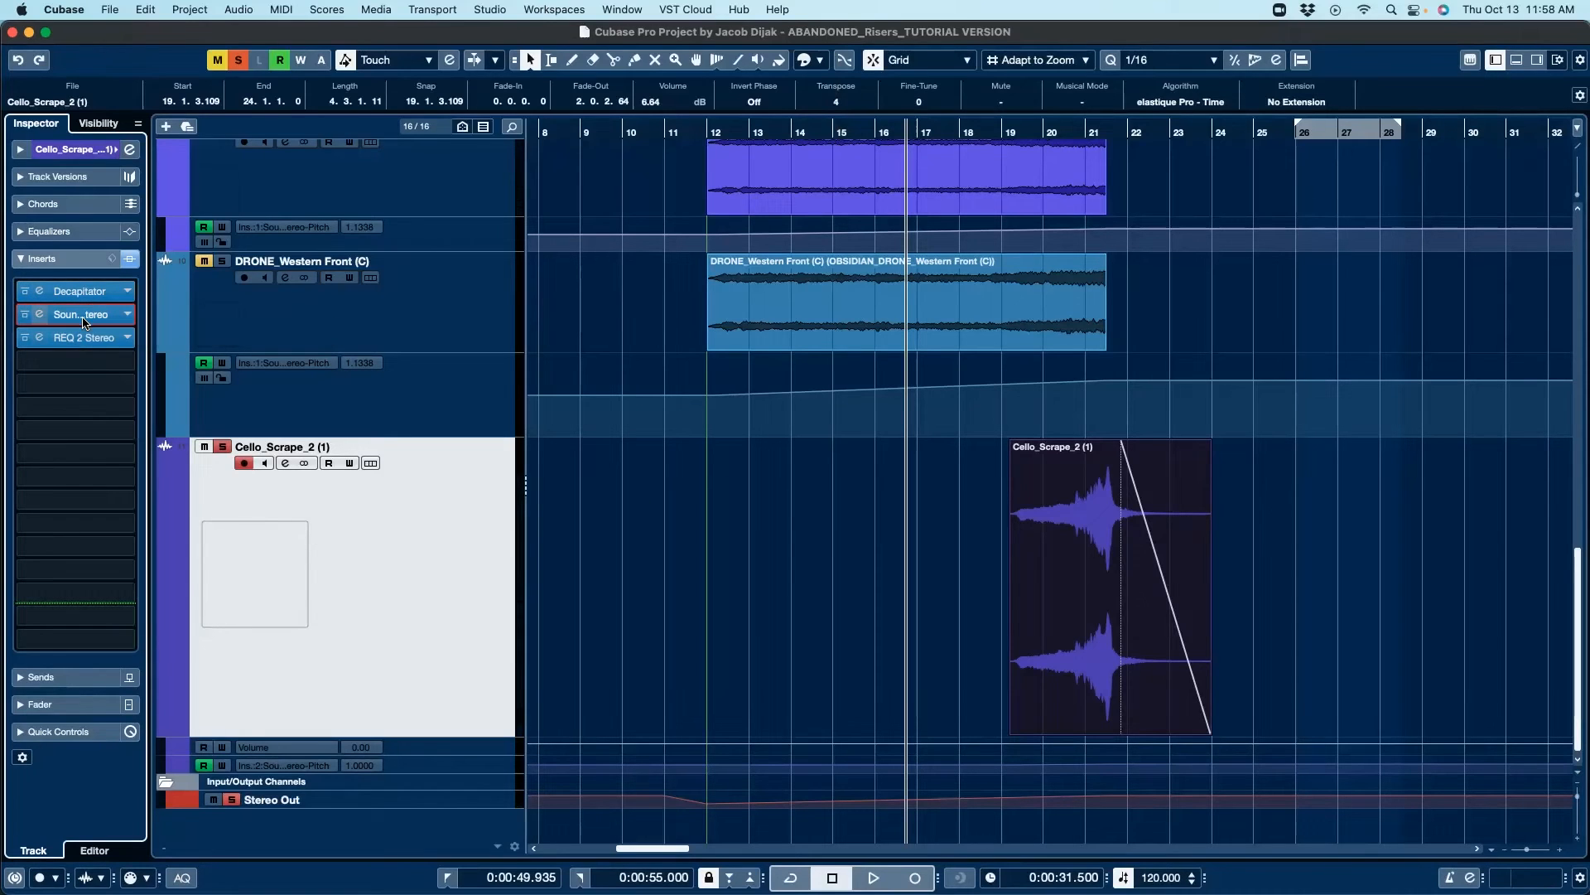
pyautogui.click(83, 314)
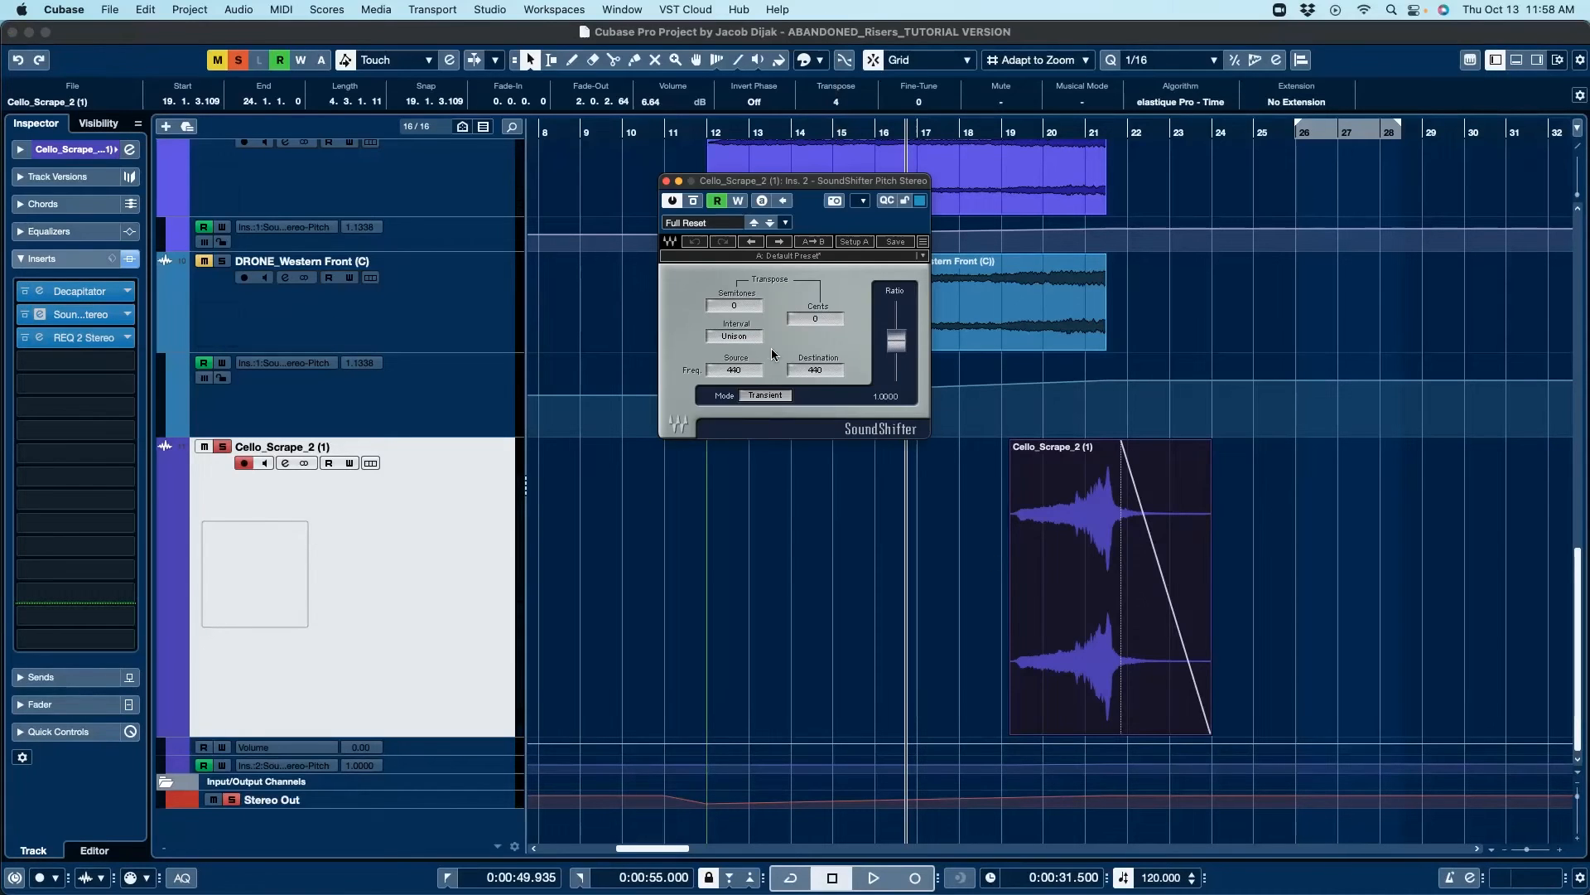
pyautogui.click(666, 181)
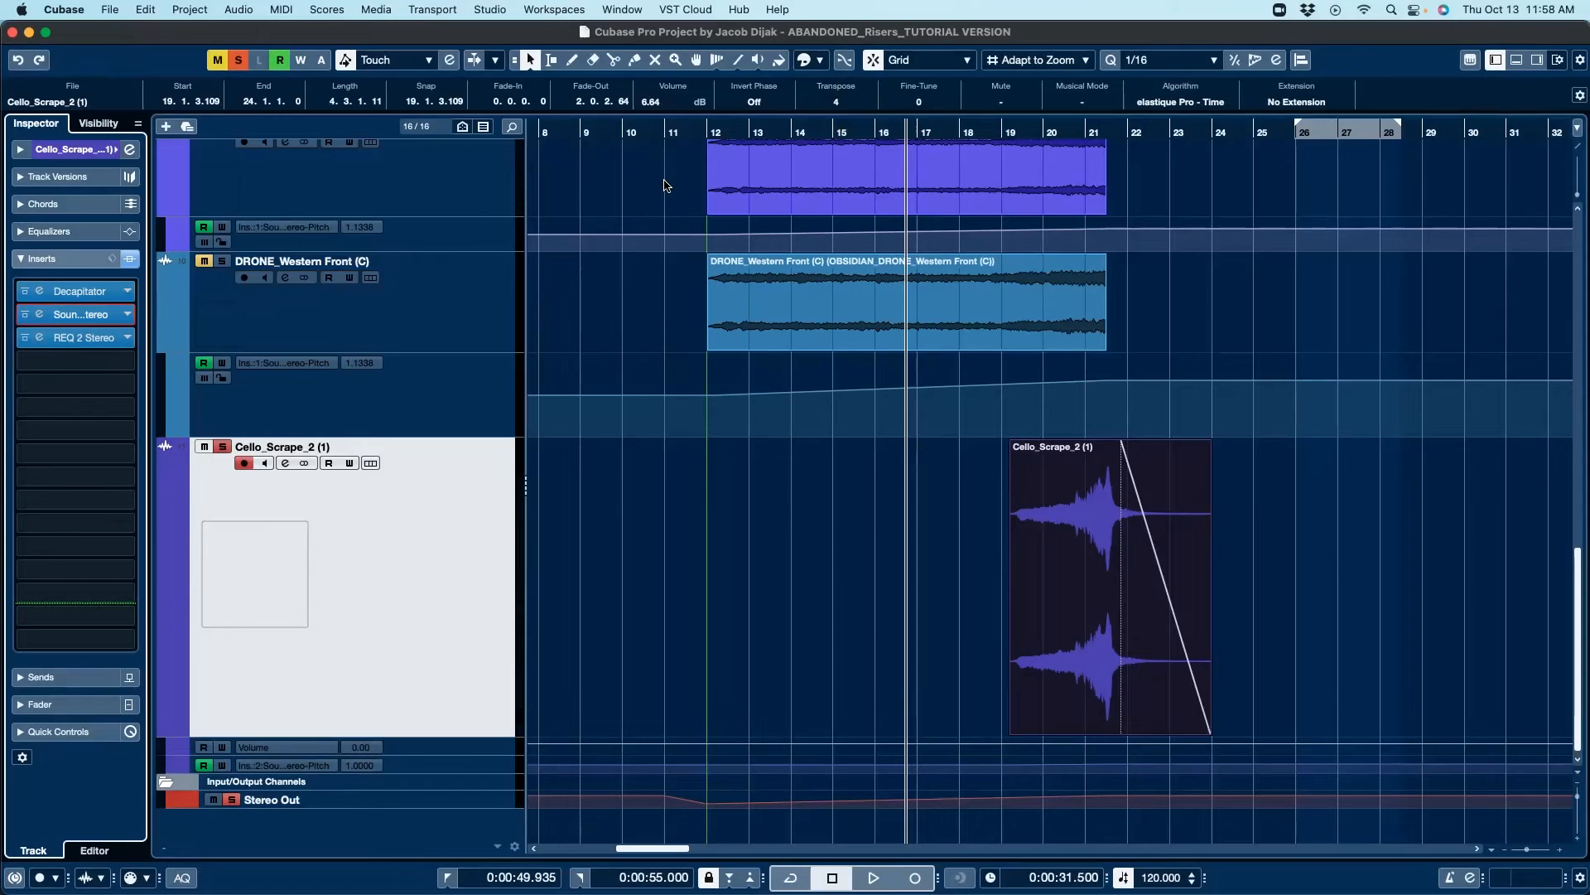
# Step: Open the REQ 2 Stereo insert on Cello_Scrape_2 (1), move its window aside, and inspect it before closing
pyautogui.click(90, 339)
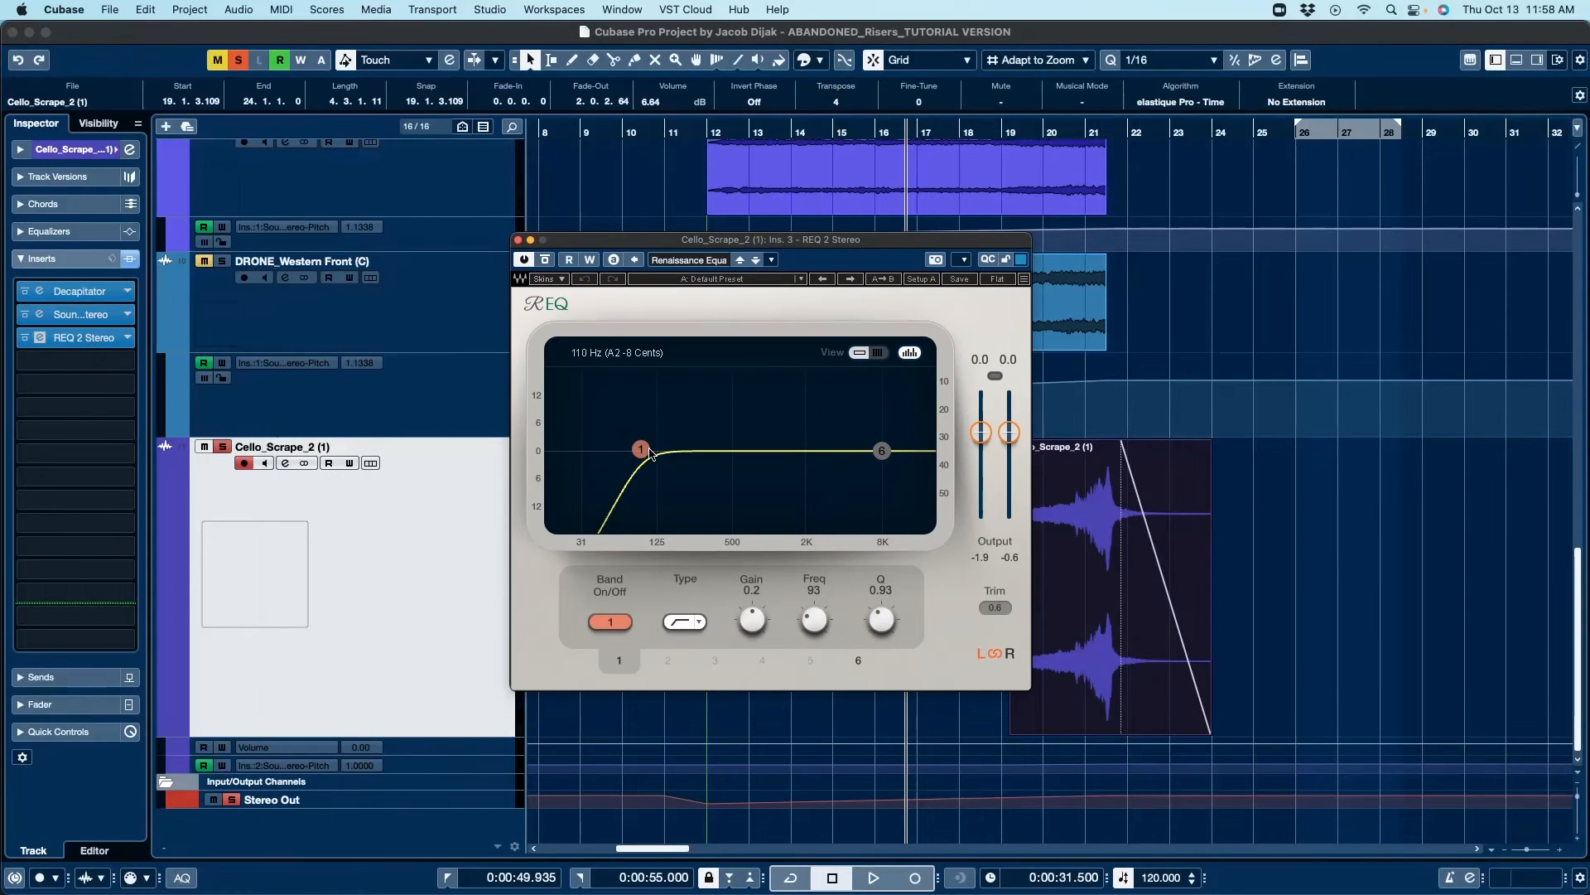
pyautogui.moveTo(782, 243); pyautogui.dragTo(372, 224)
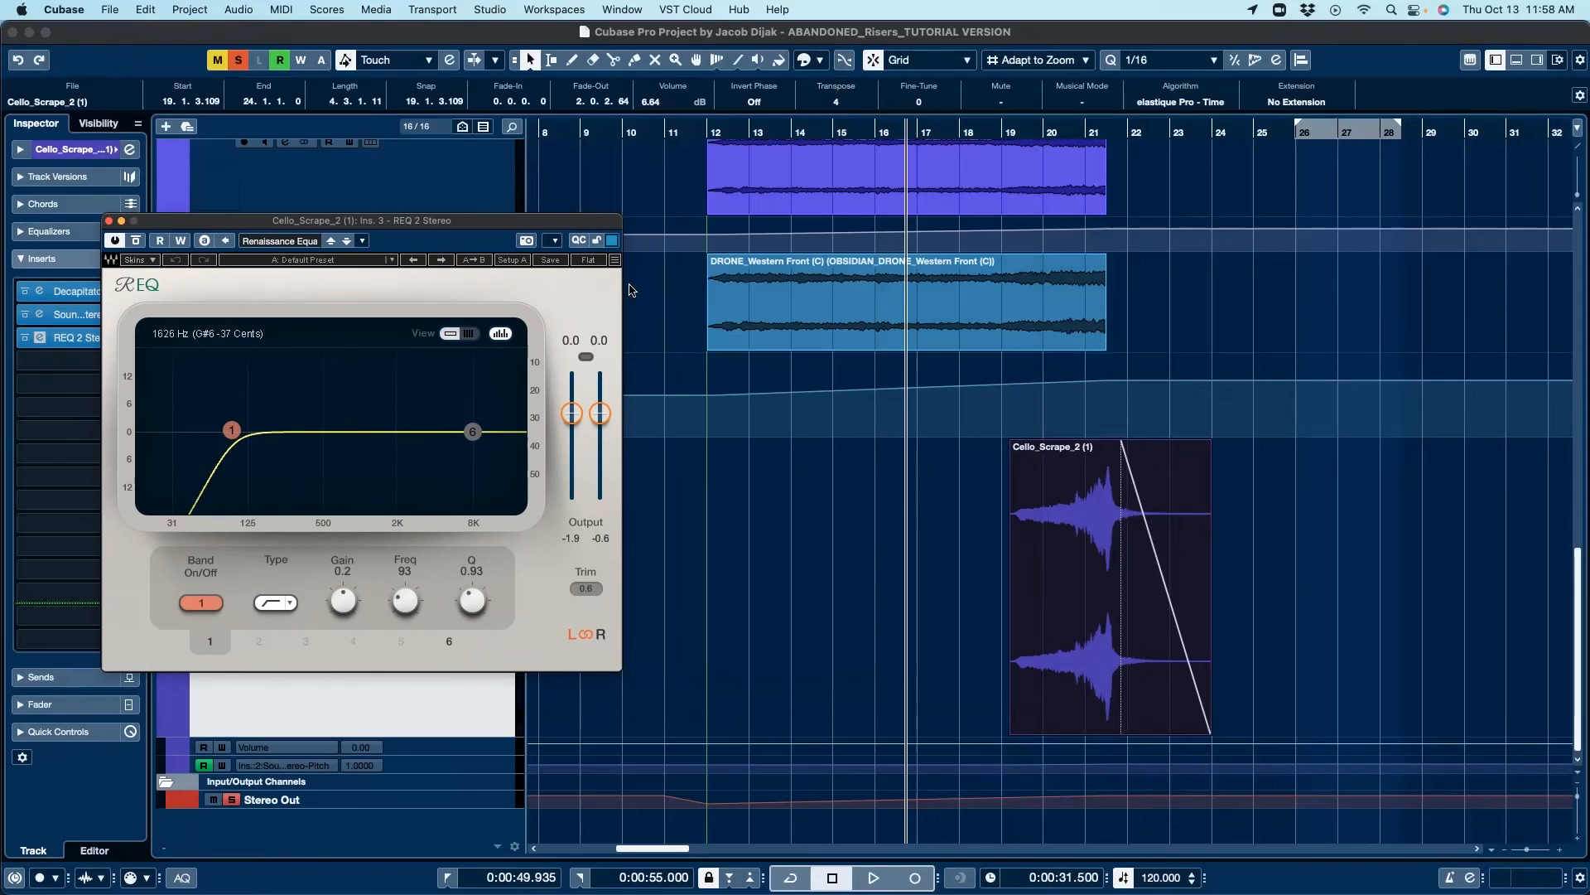
pyautogui.click(1043, 306)
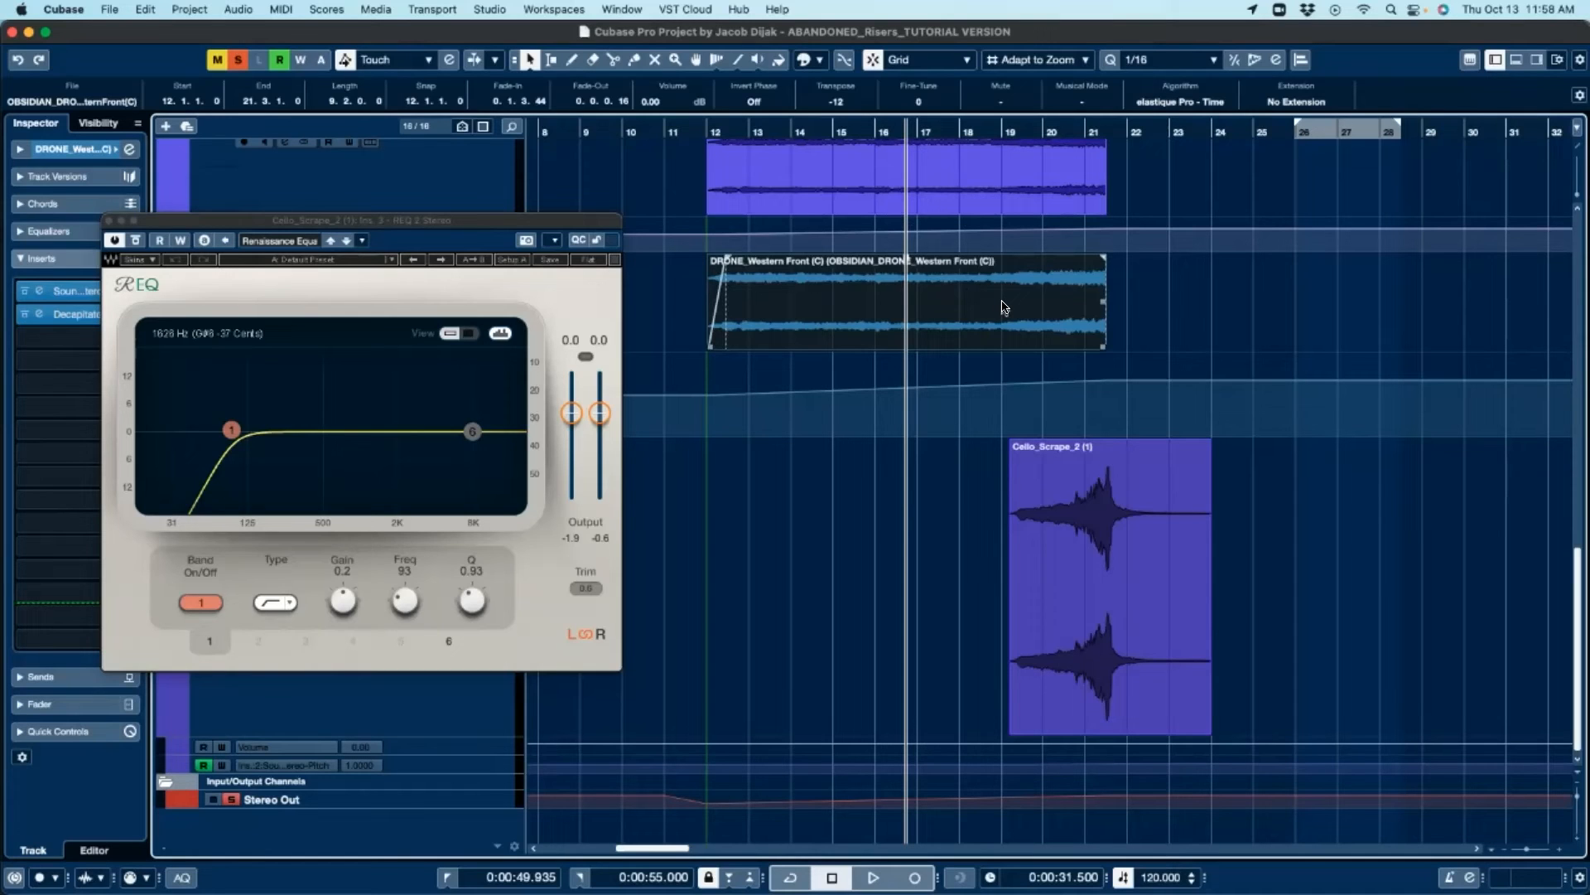
pyautogui.click(1093, 540)
pyautogui.click(1094, 540)
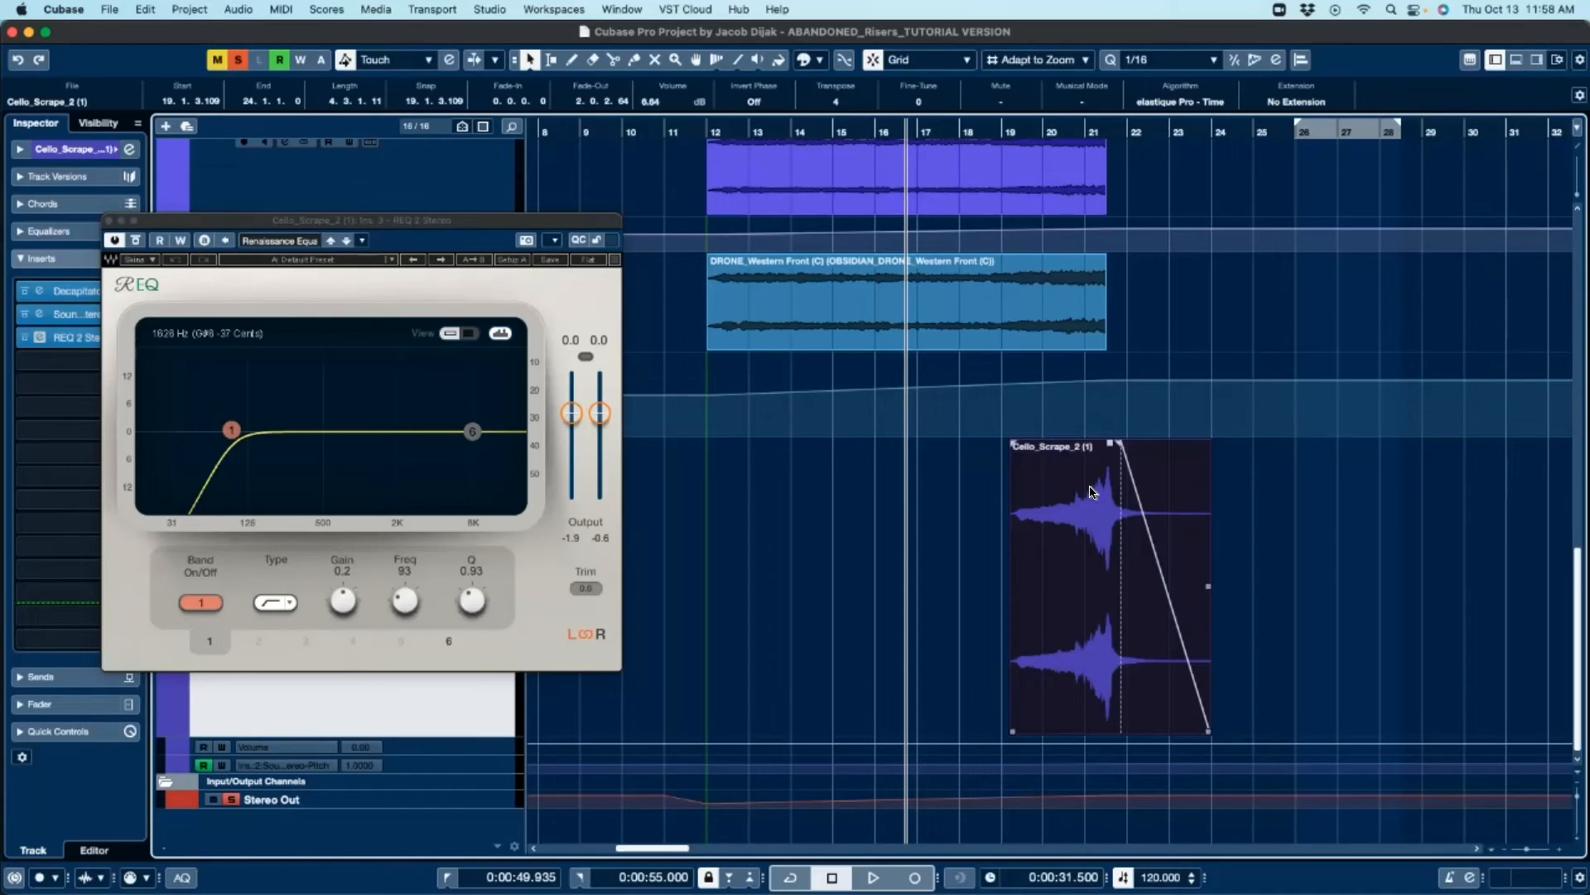
pyautogui.click(1062, 304)
pyautogui.click(1053, 670)
pyautogui.click(109, 220)
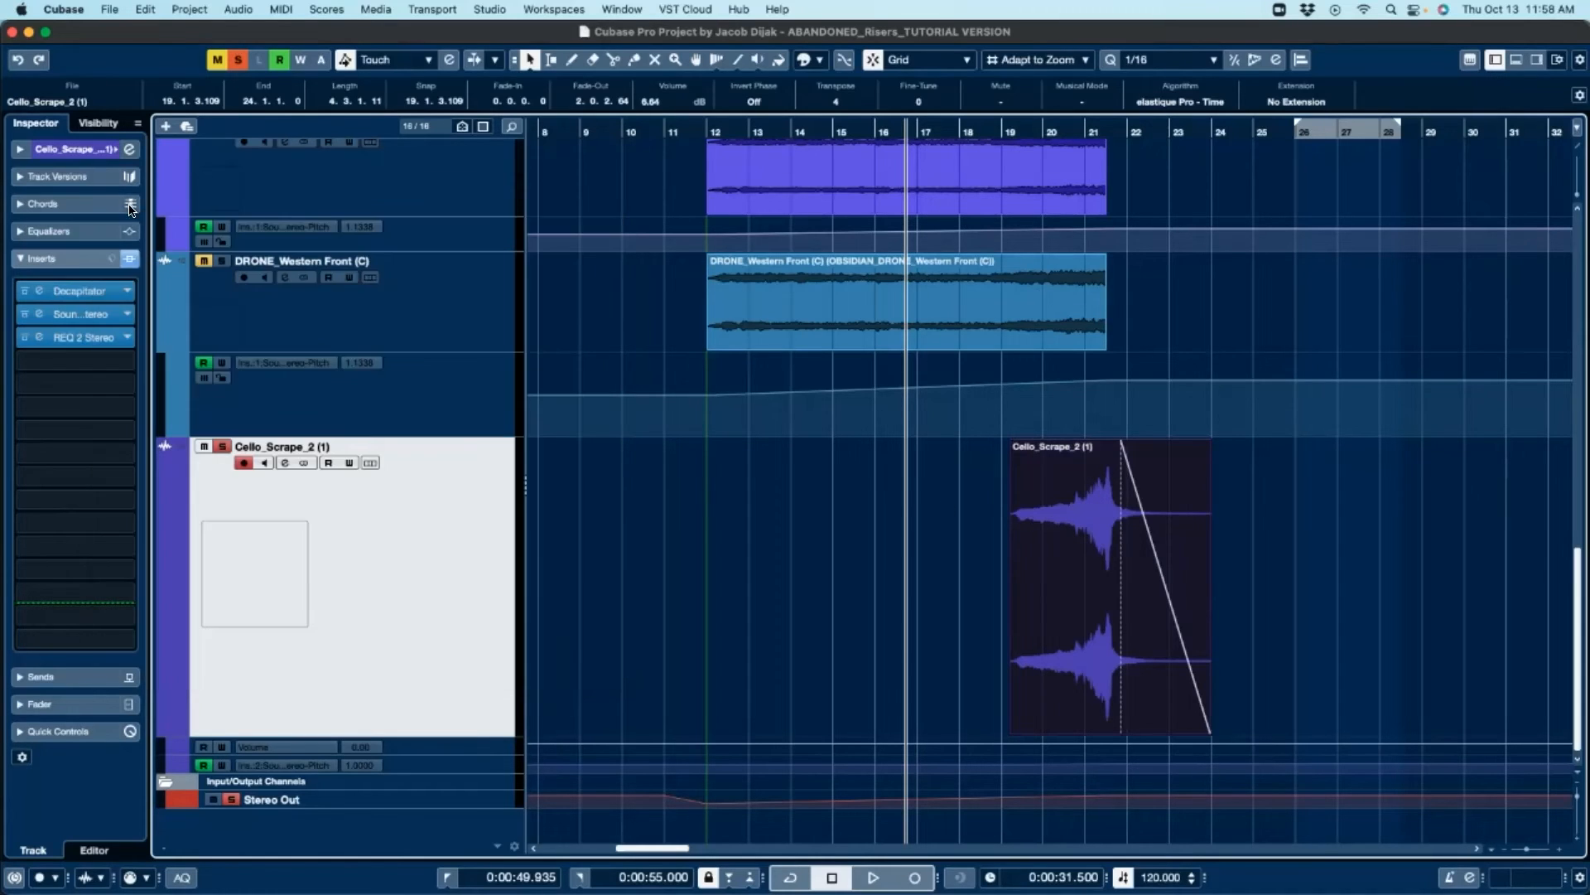
# Step: Clear all solos and play the project from bar 12
pyautogui.click(238, 60)
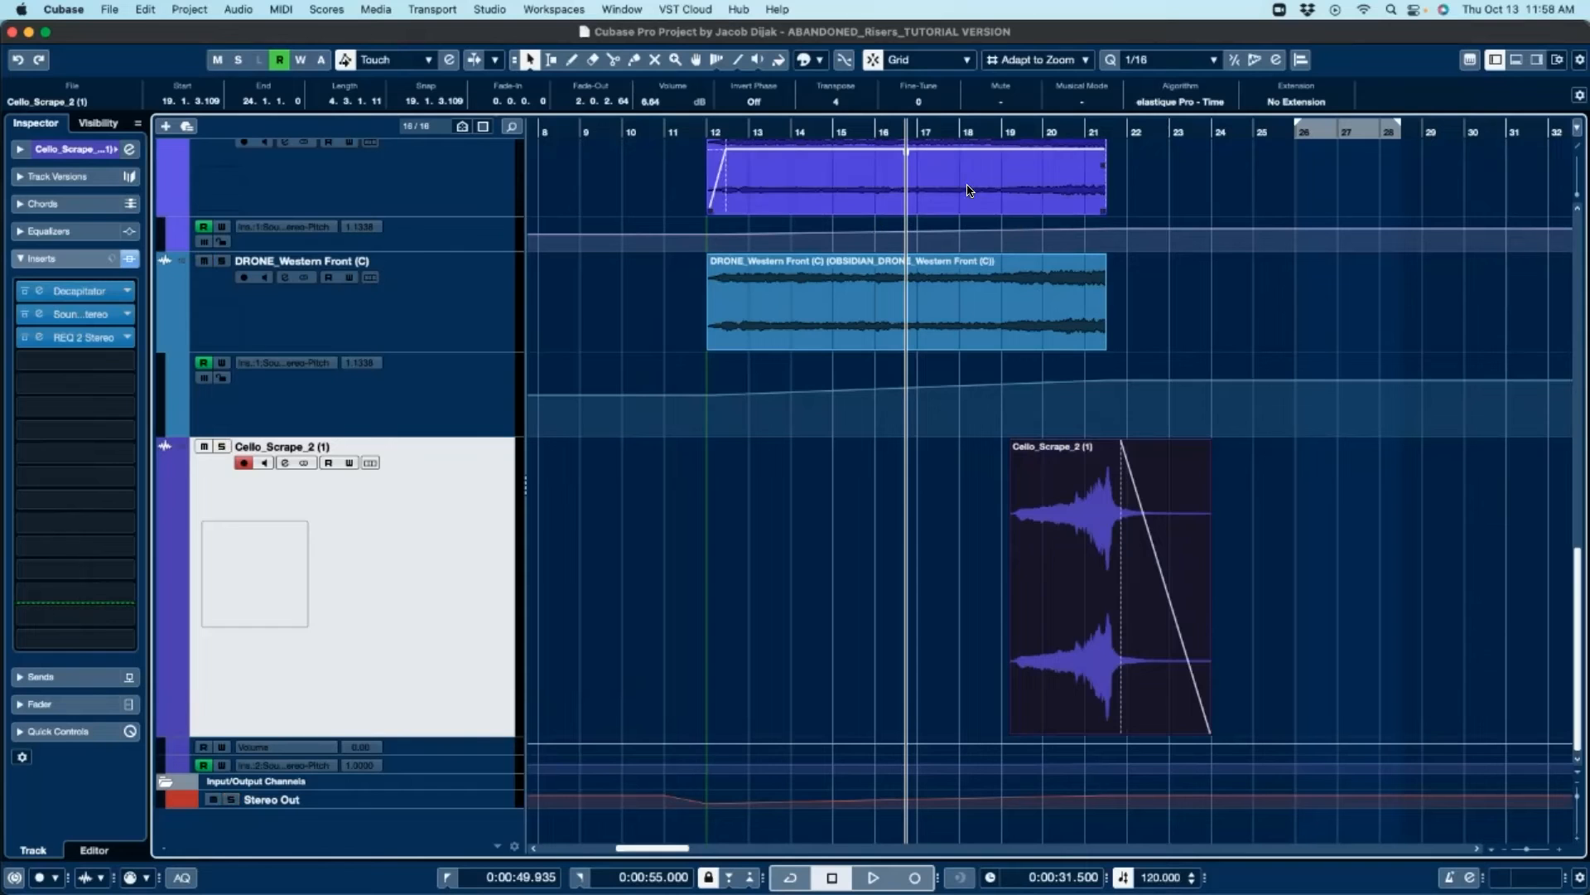
pyautogui.click(702, 130)
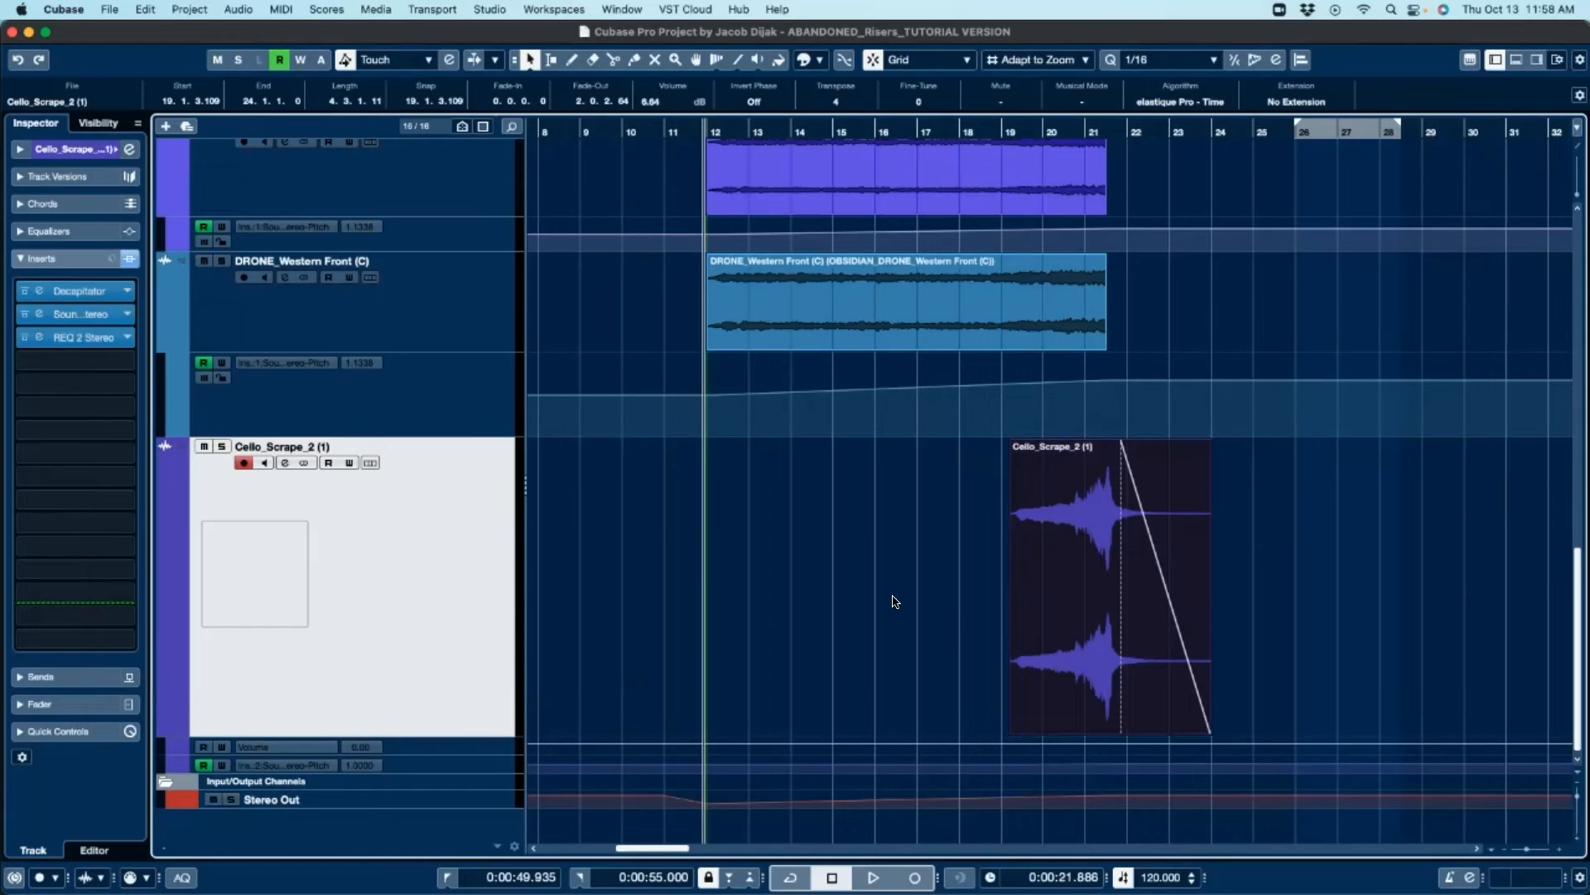
pyautogui.press('KP_Add')
pyautogui.press('space')
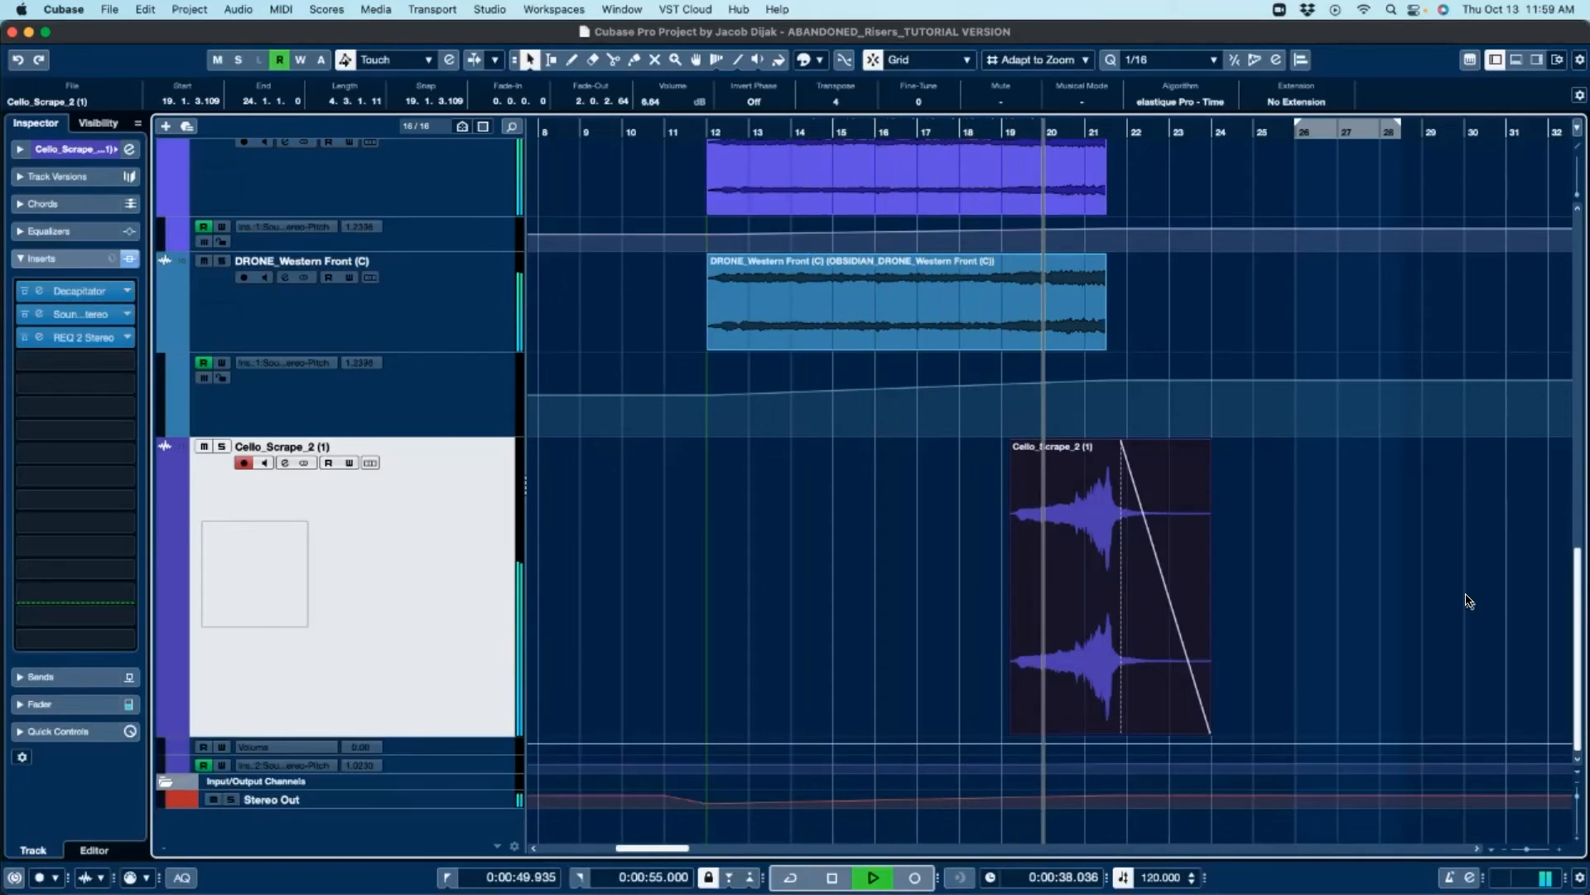
# Step: Zoom out to view the whole arrangement with all tracks and stop playback
pyautogui.scroll(6, 1468, 601)
pyautogui.scroll(8, 1468, 600)
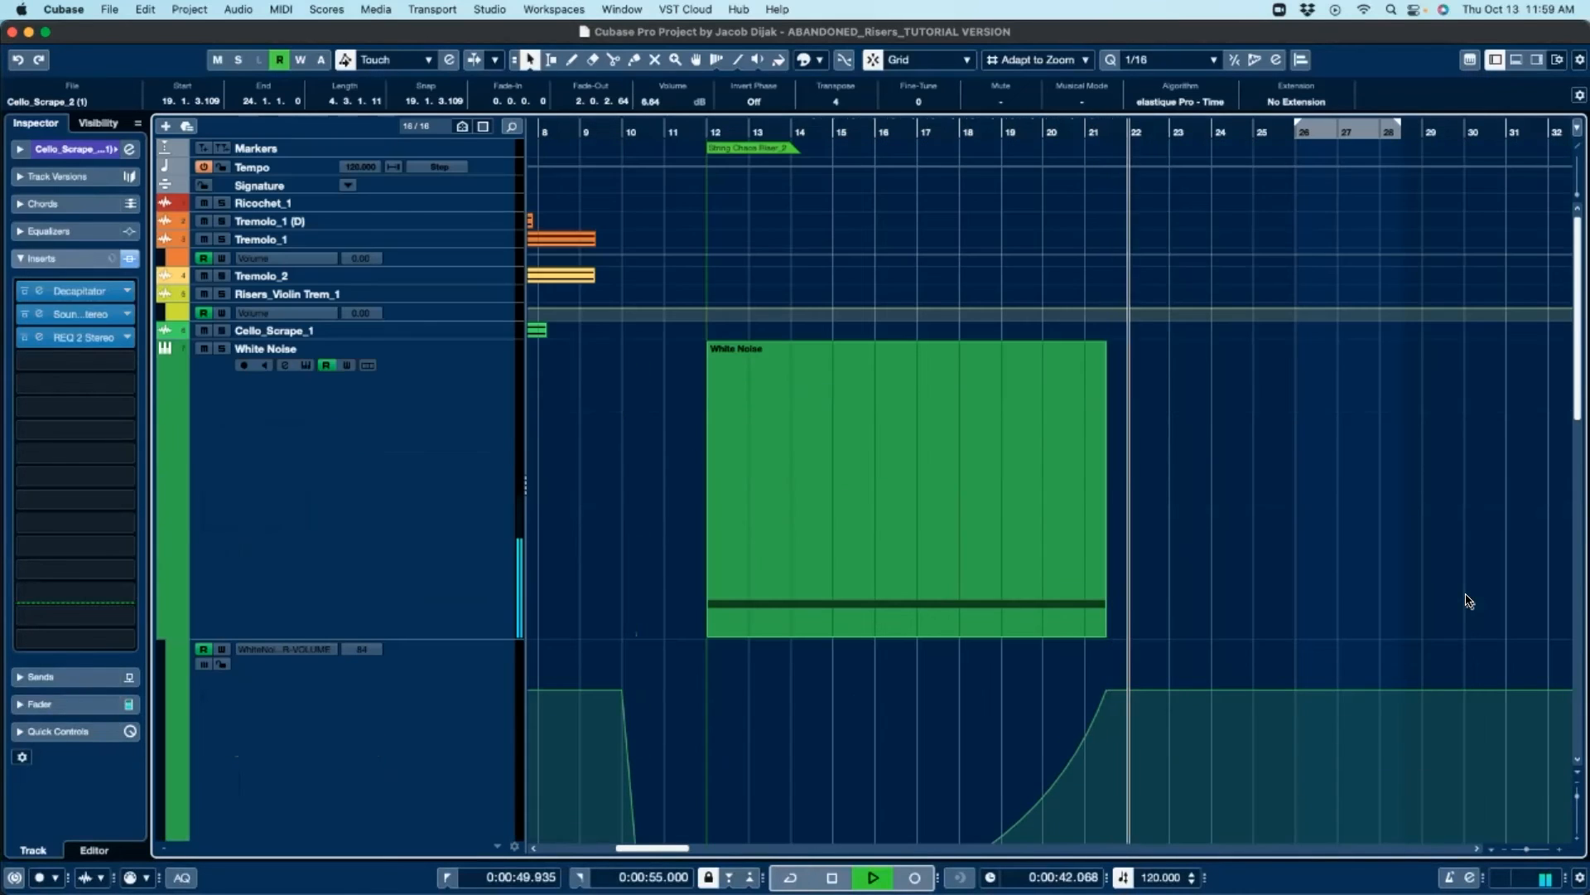
pyautogui.press('z')
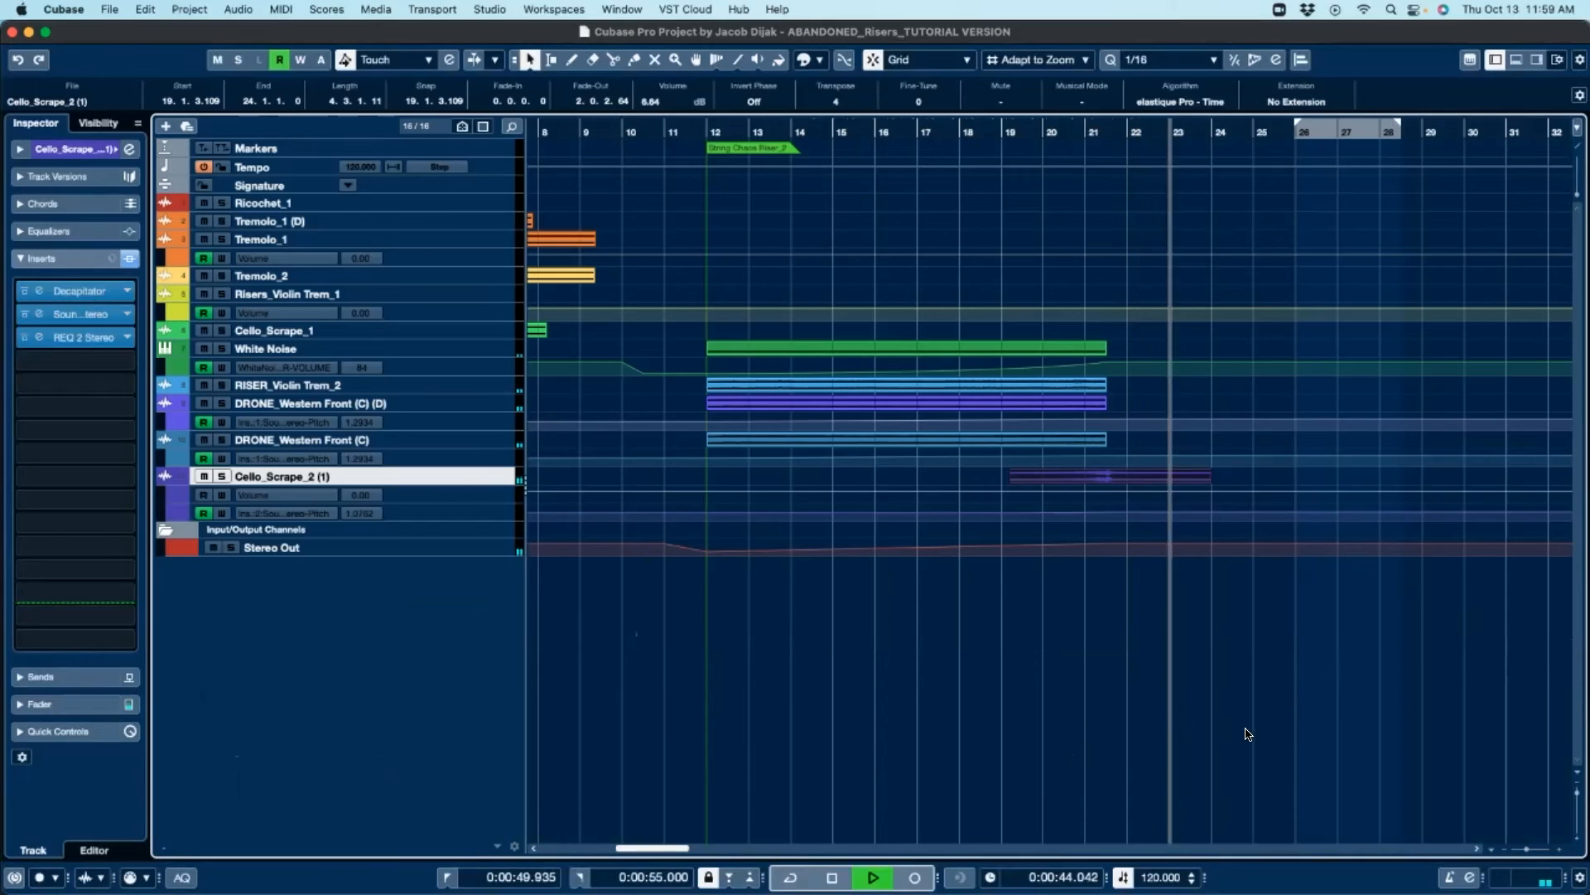
pyautogui.hscroll(-10, 1235, 738)
pyautogui.scroll(-3, 1320, 711)
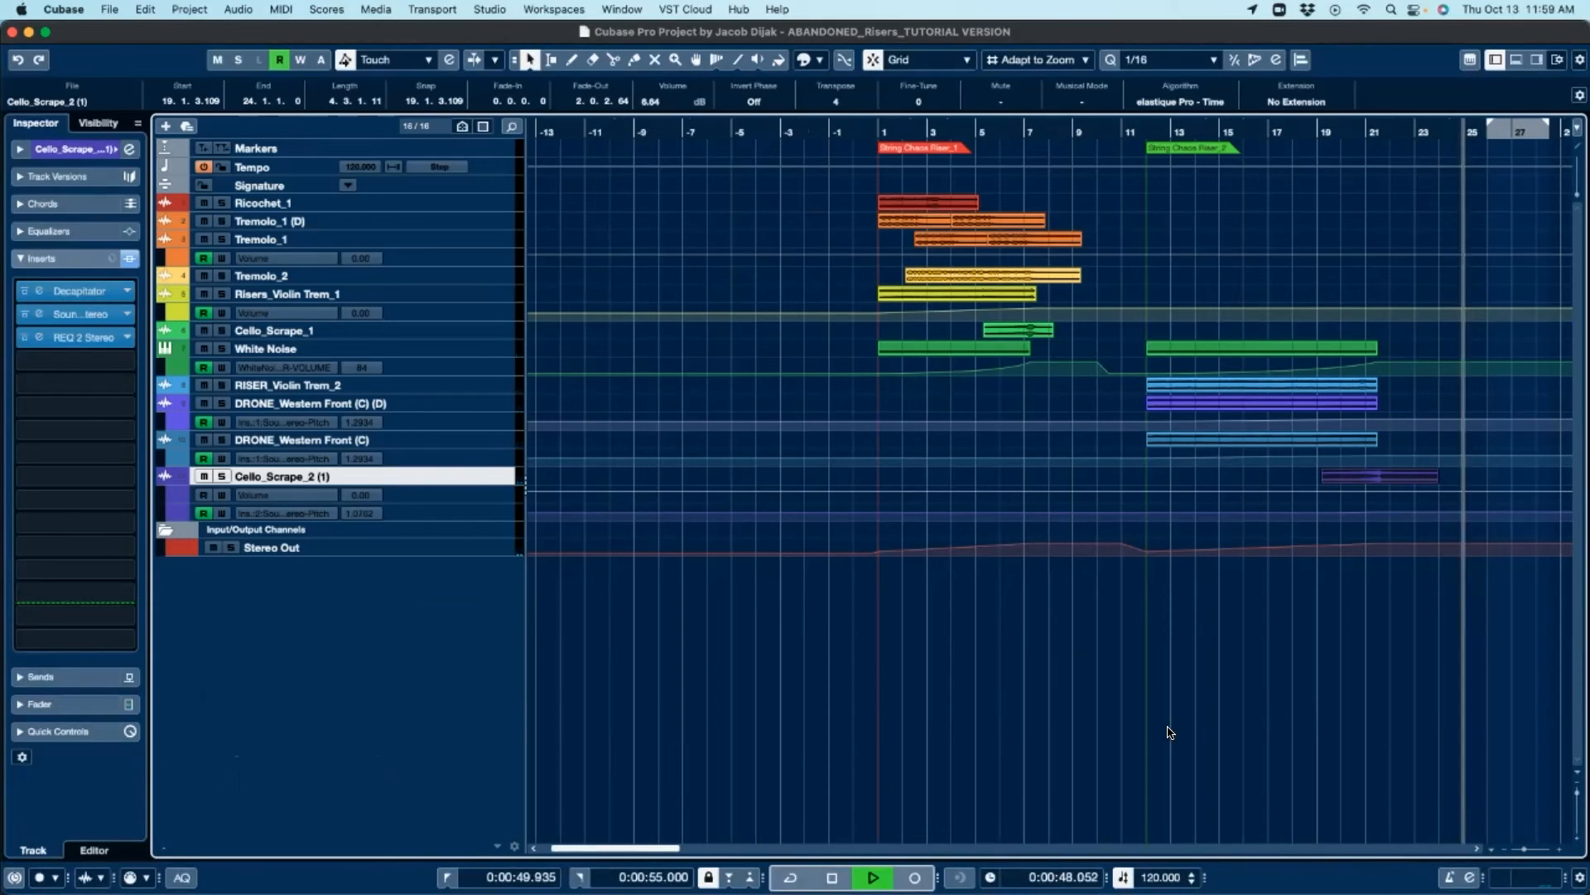
pyautogui.hscroll(-2, 1075, 691)
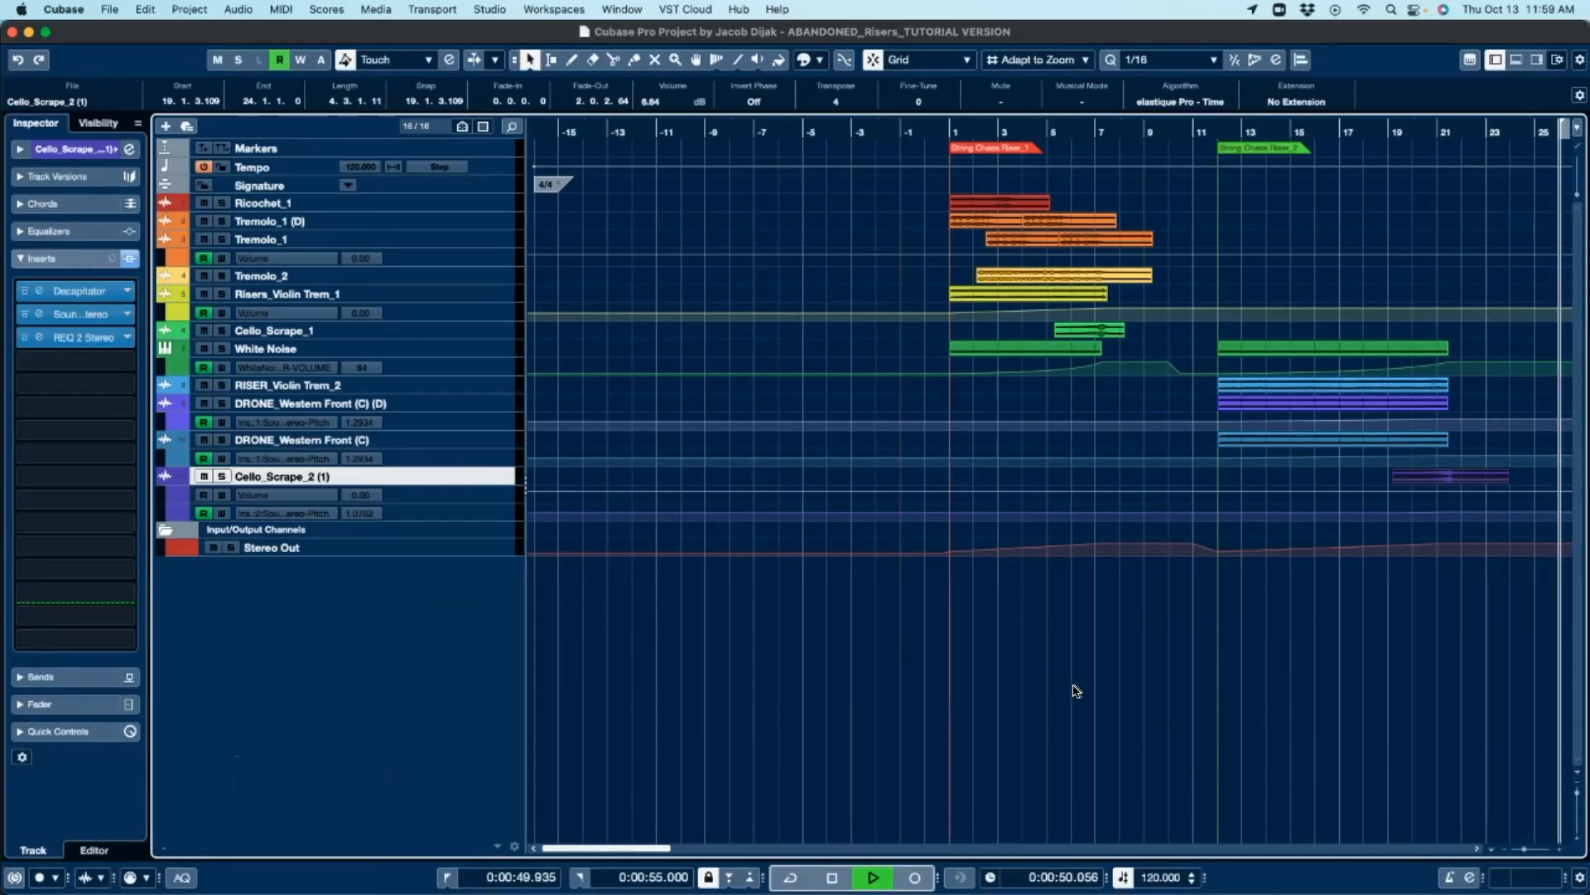
pyautogui.press('space')
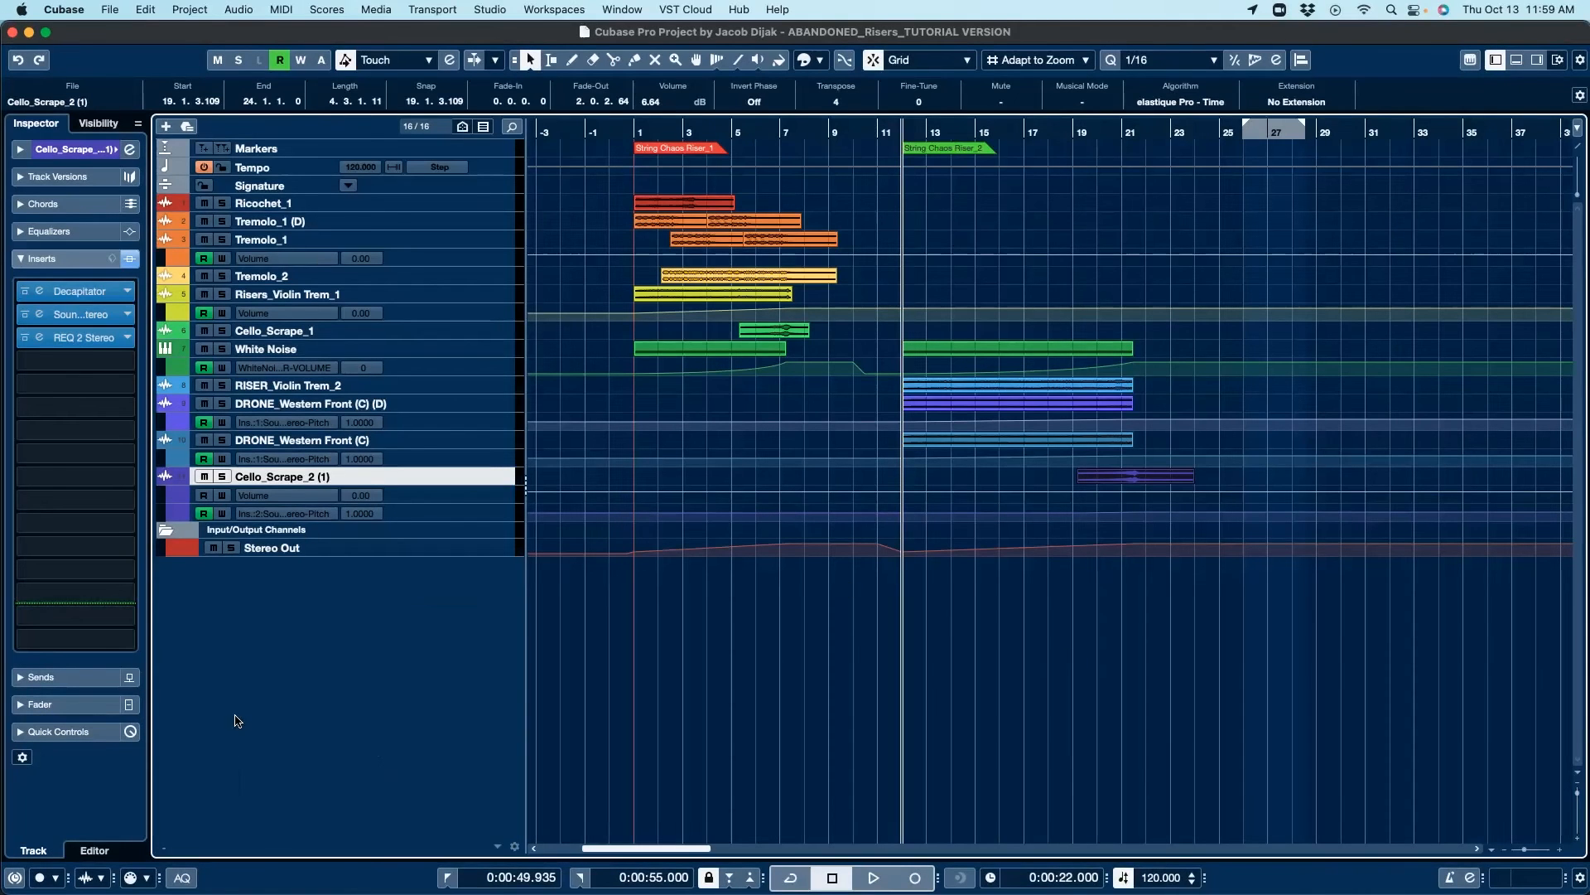
# Step: Switch to Finder and expand the Abandoned Horror Ingredients folder on Drive 6
pyautogui.moveTo(150, 866)
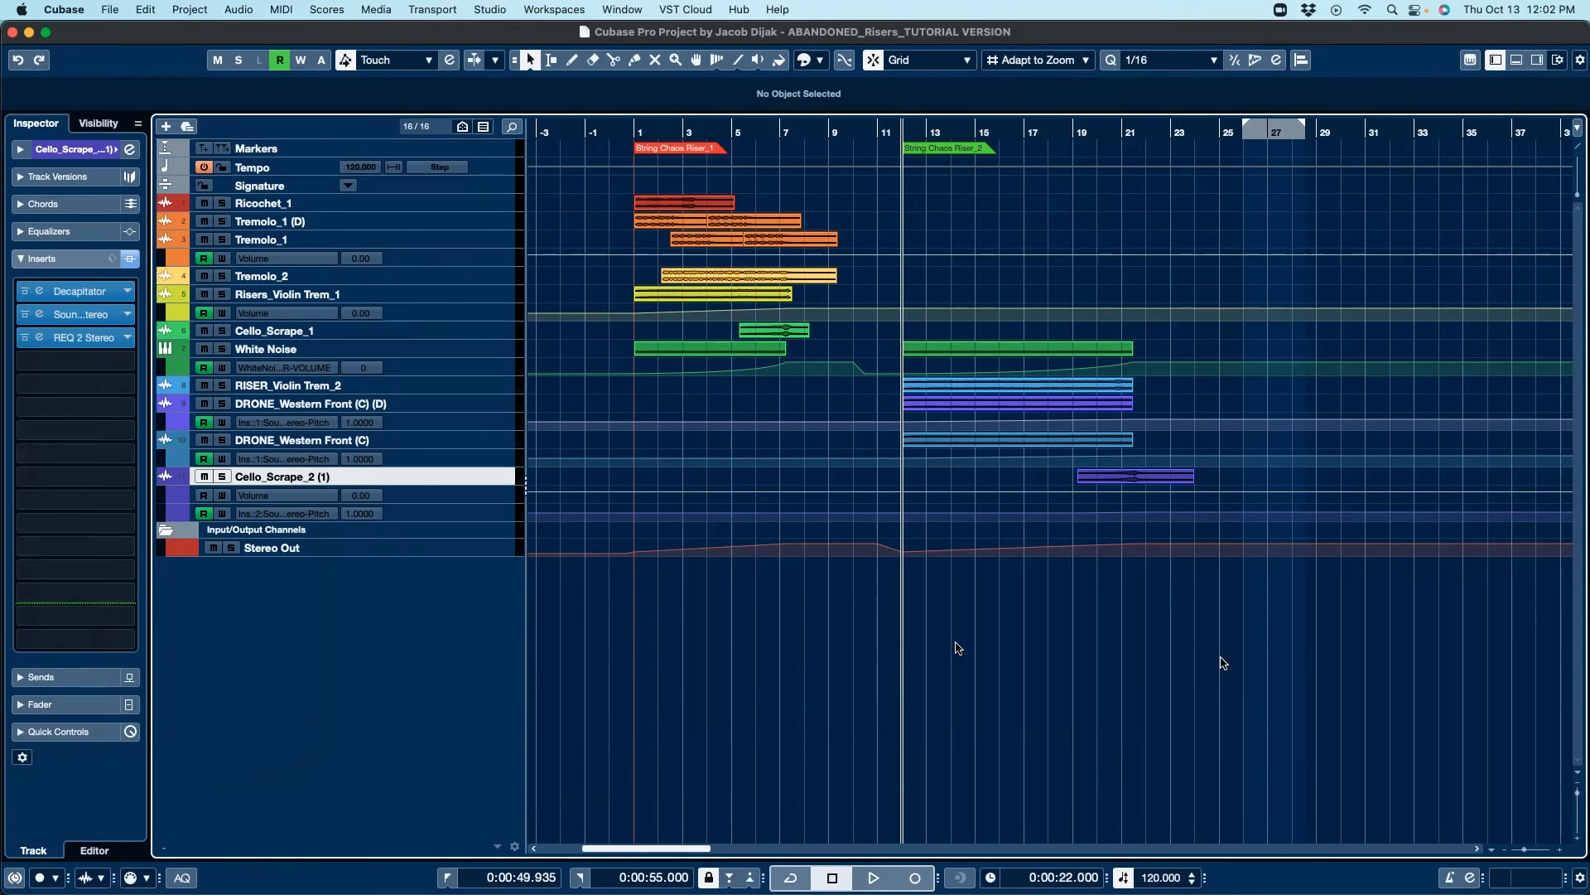
pyautogui.moveTo(2, 663); pyautogui.dragTo(994, 253)
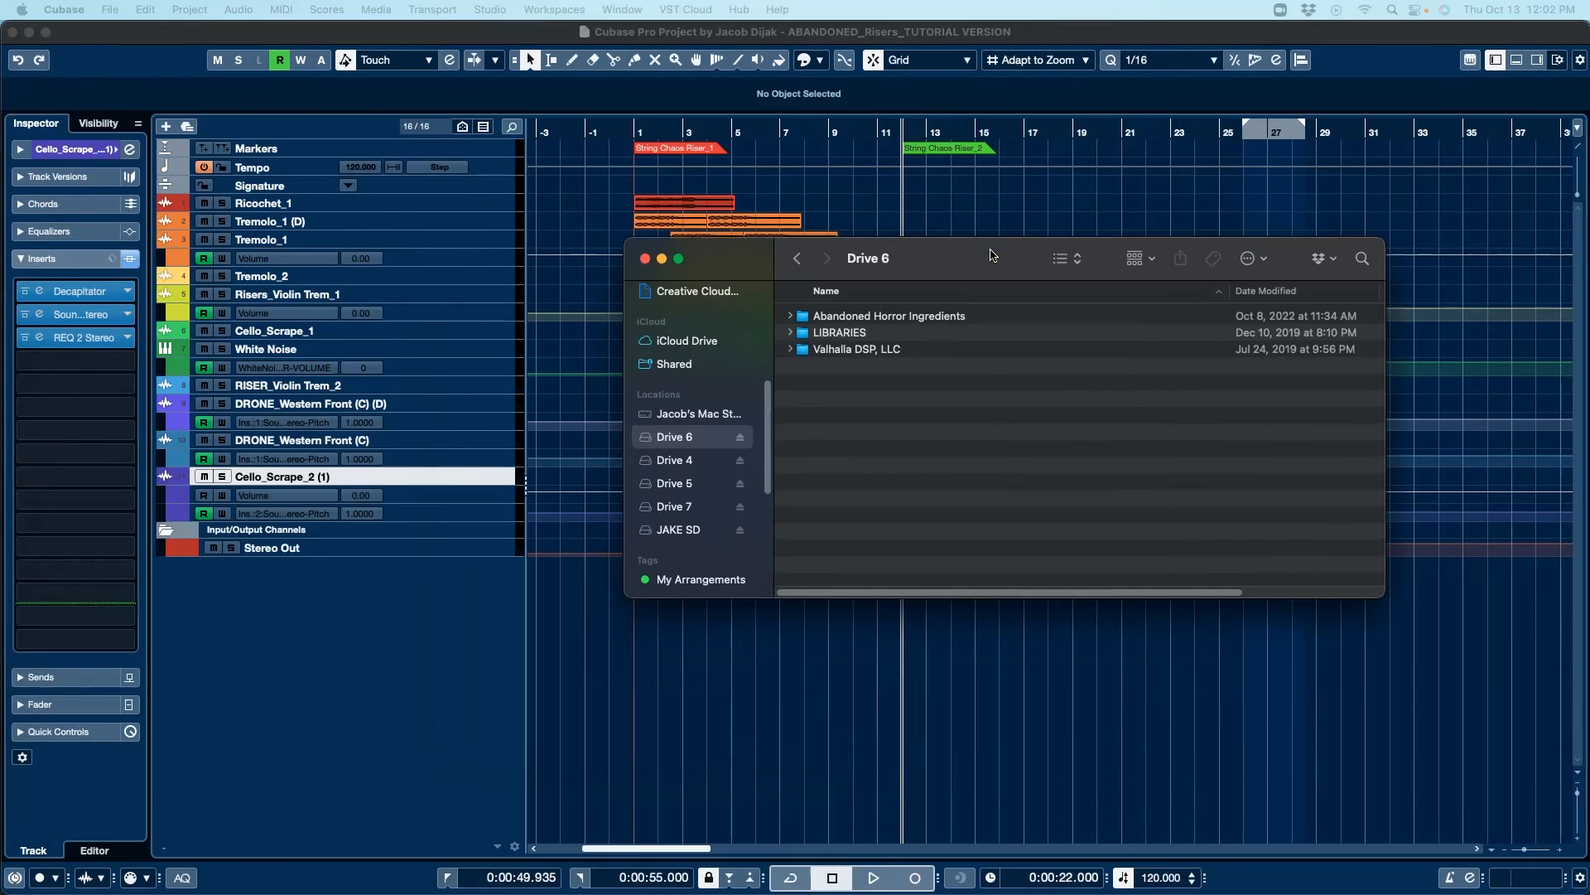
pyautogui.click(790, 316)
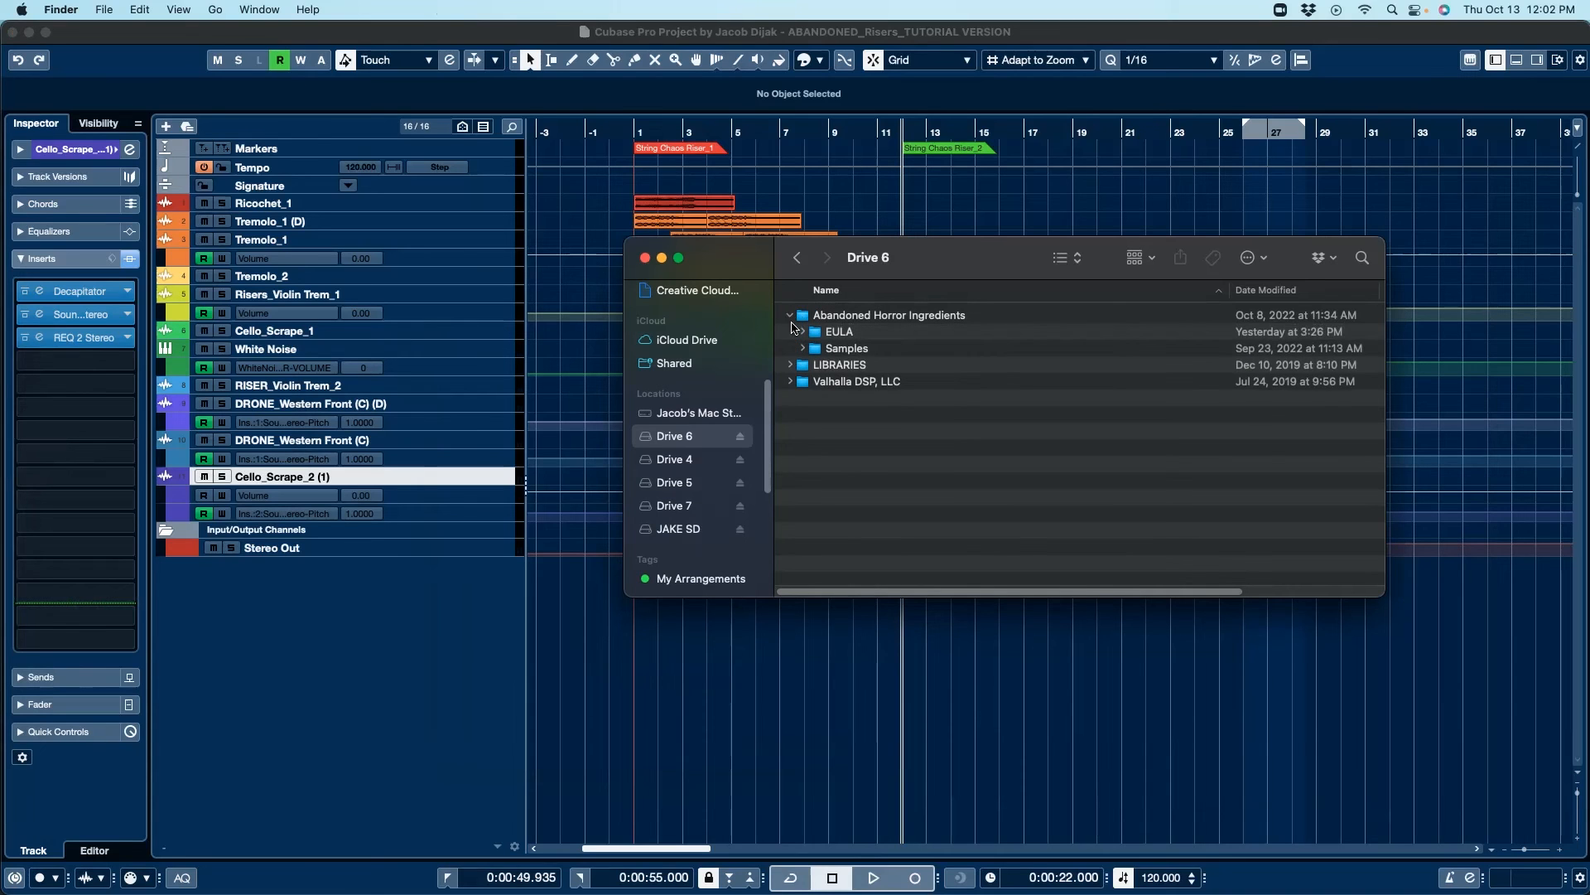
# Step: Expand the Samples and Bass folders and preview BASS BOW_Abandoned_Deaf Ripple_Db.aif with Quick Look
pyautogui.click(803, 349)
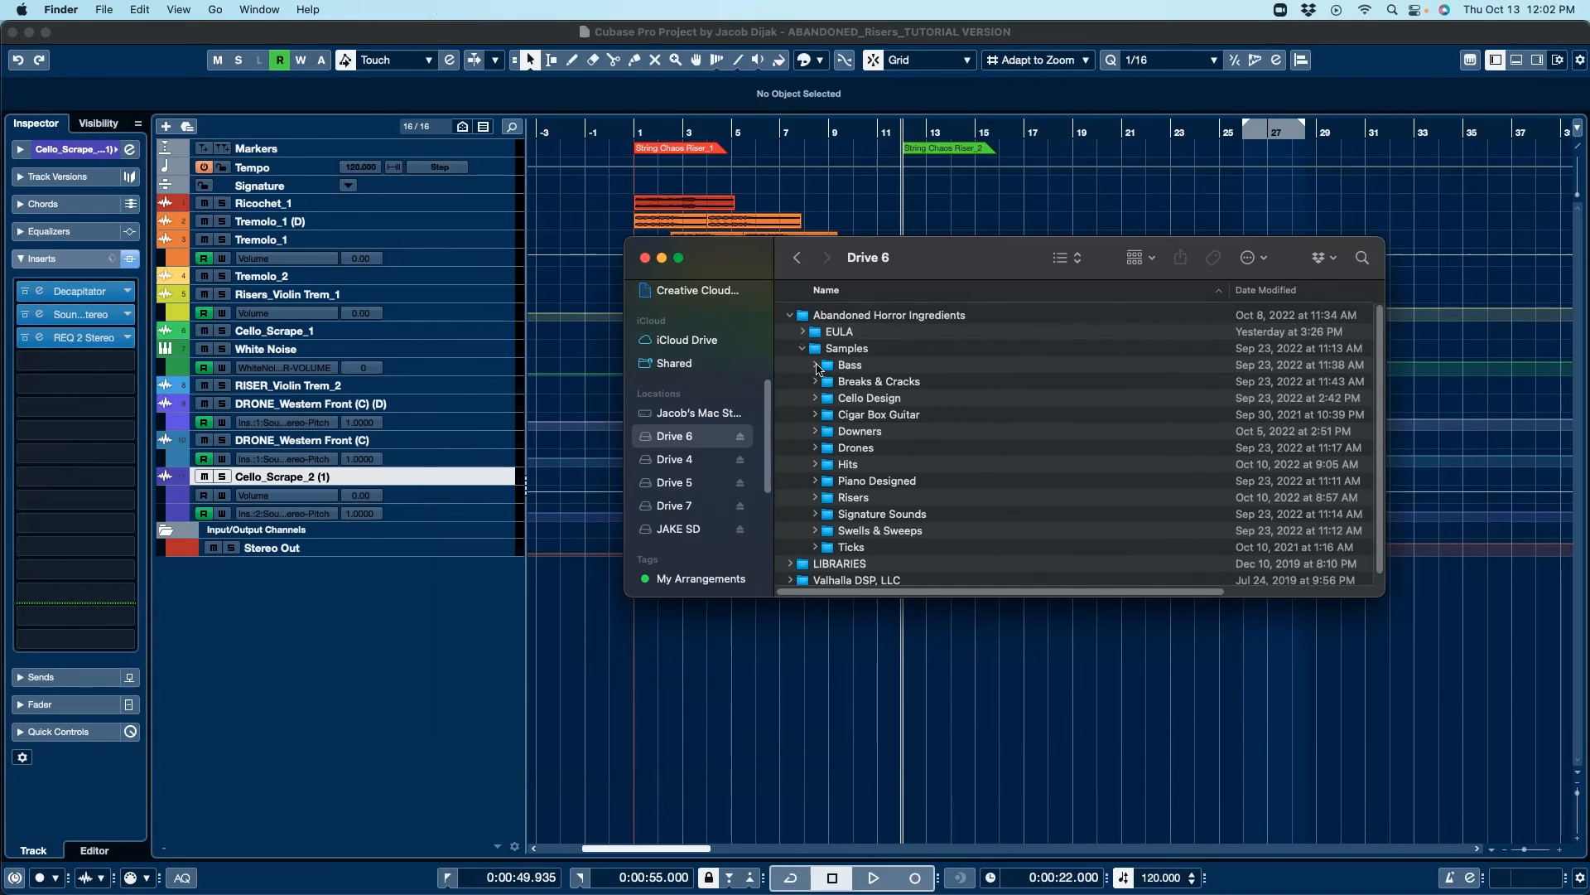
pyautogui.click(817, 365)
pyautogui.scroll(-2, 994, 414)
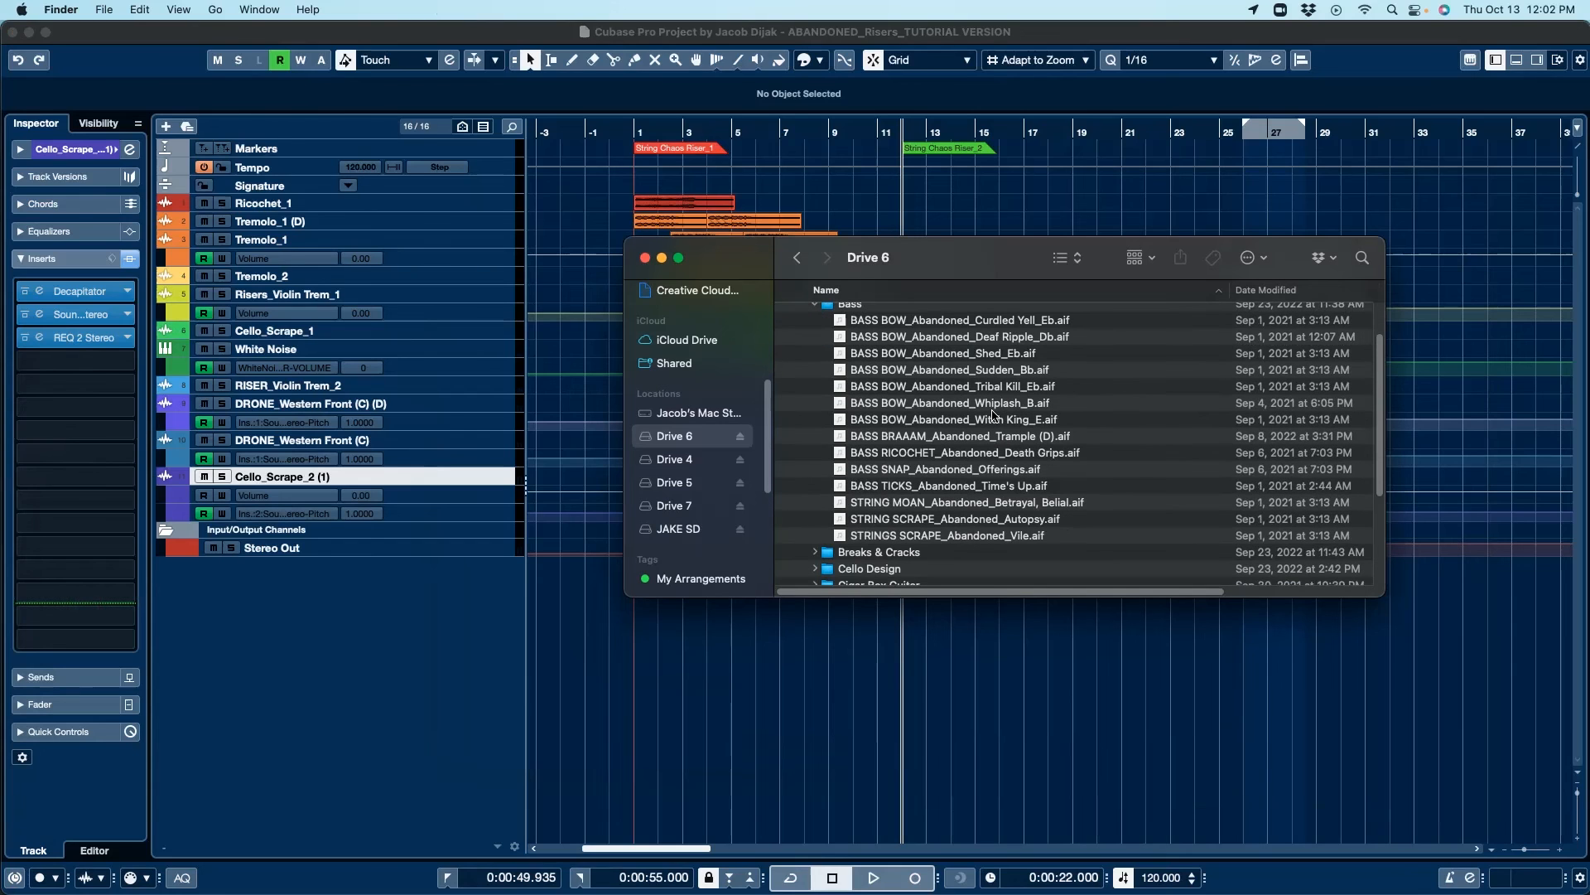
pyautogui.click(1004, 338)
pyautogui.press('space')
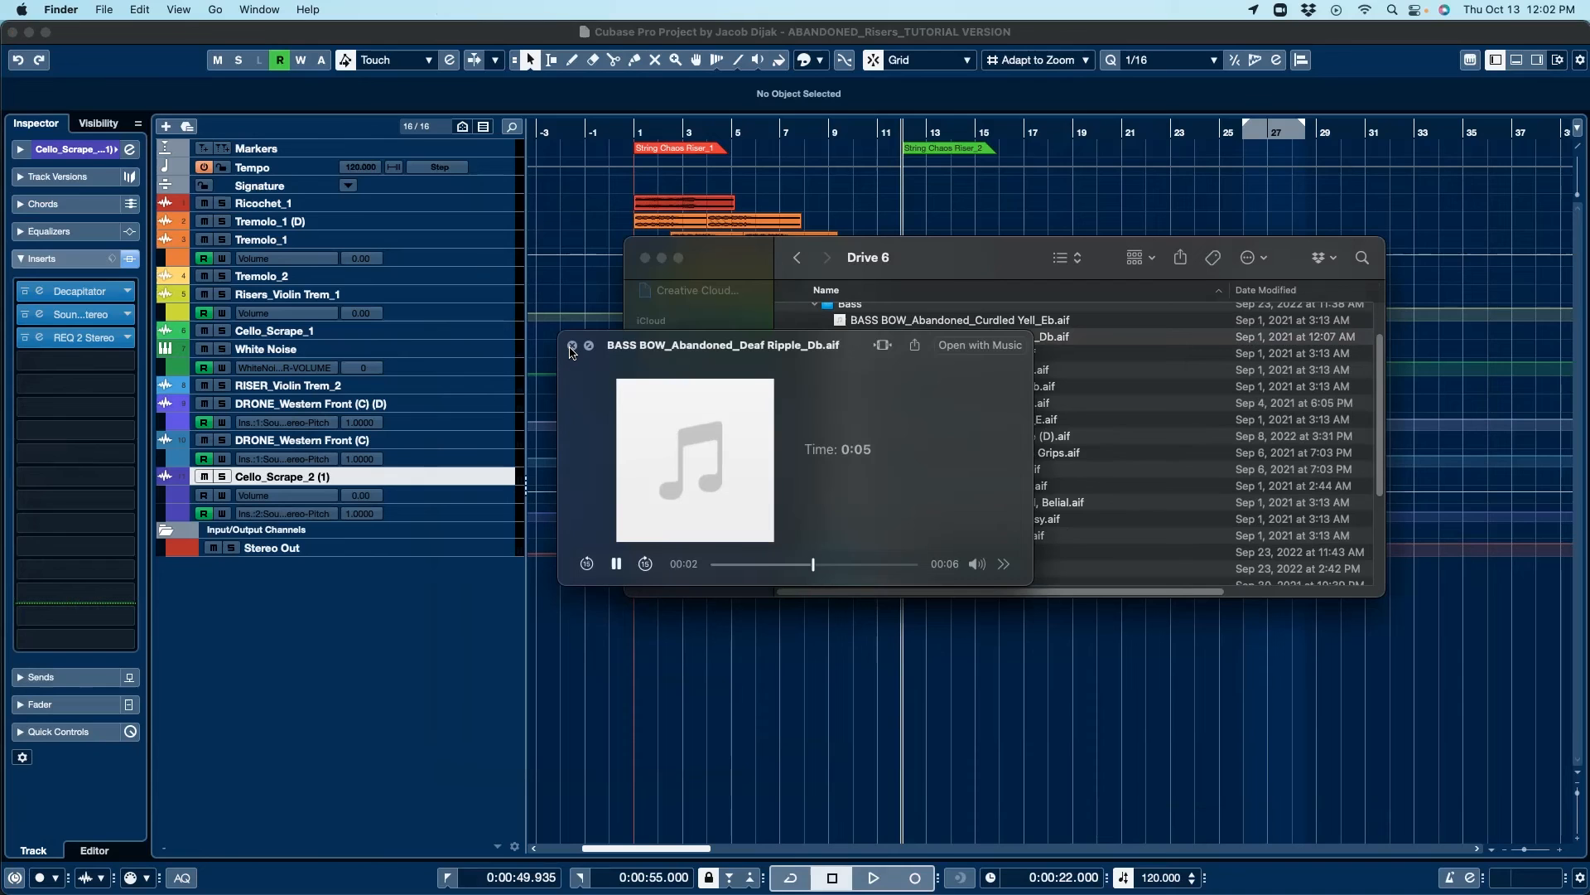
pyautogui.click(572, 345)
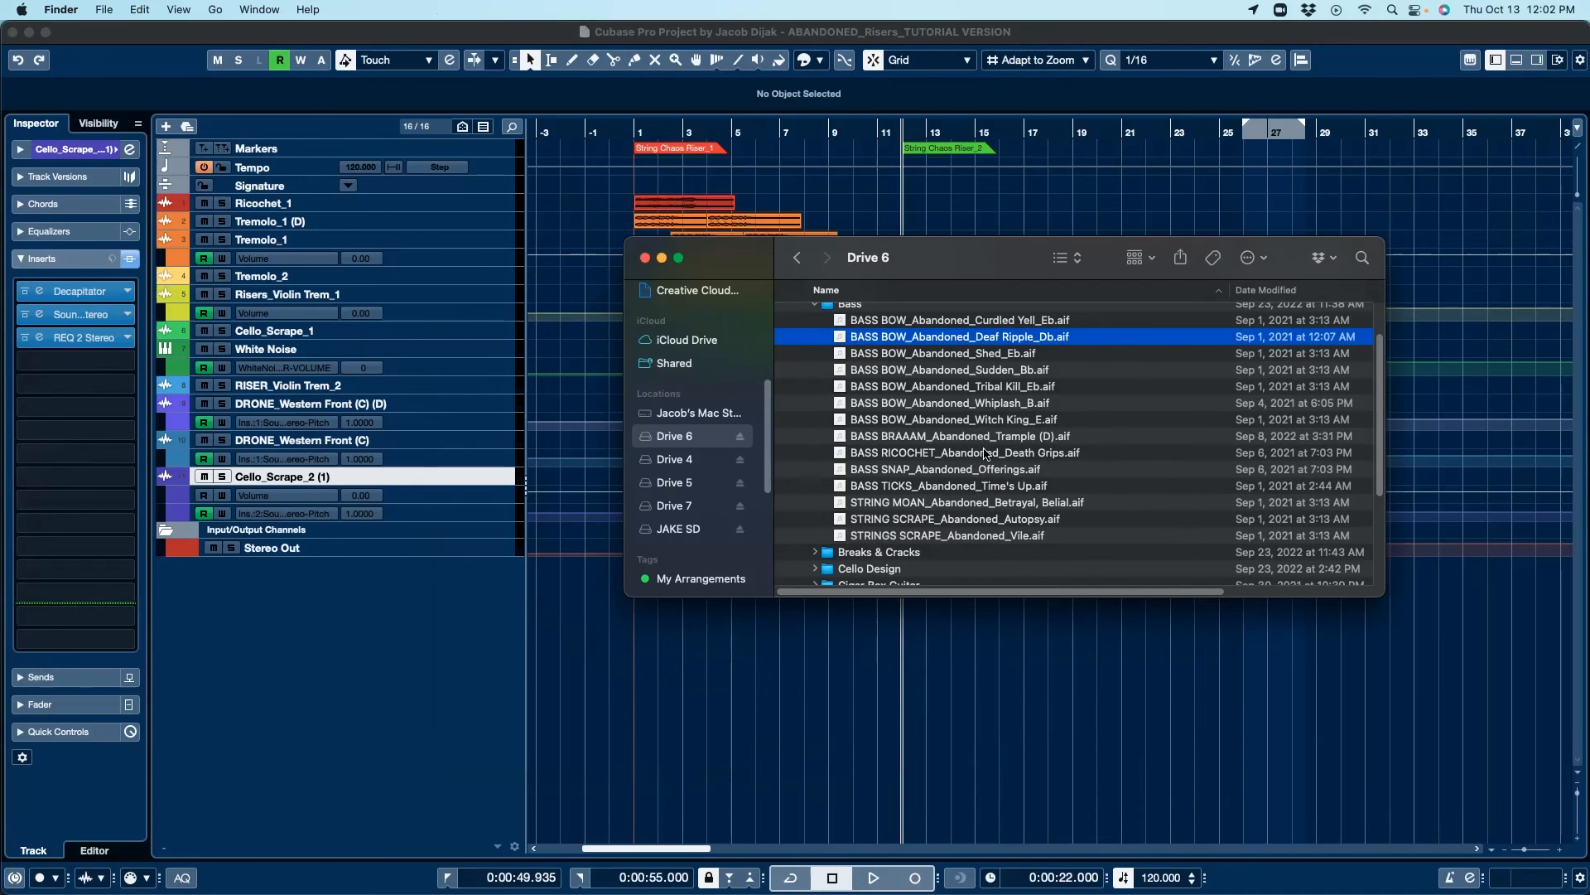
# Step: Preview STRING MOAN_Abandoned_Betrayal, Belial.aif with Quick Look
pyautogui.click(949, 507)
pyautogui.press('space')
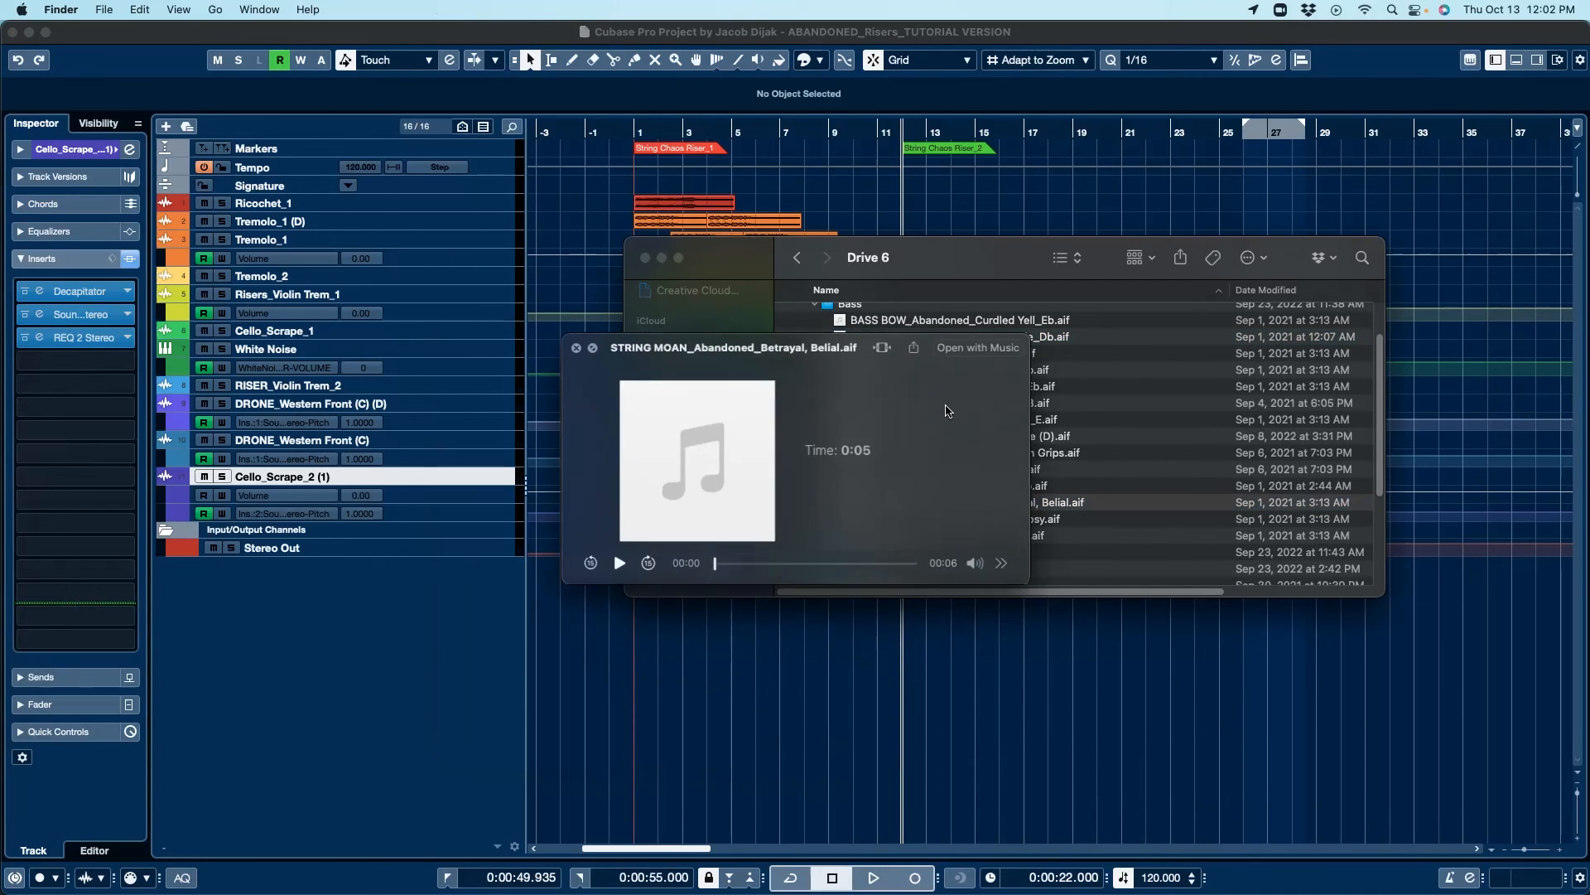
pyautogui.click(571, 346)
# Step: Expand the Cello Design folder and preview CELLO FX_Abandoned_Scrape_2.aif
pyautogui.scroll(-5, 820, 421)
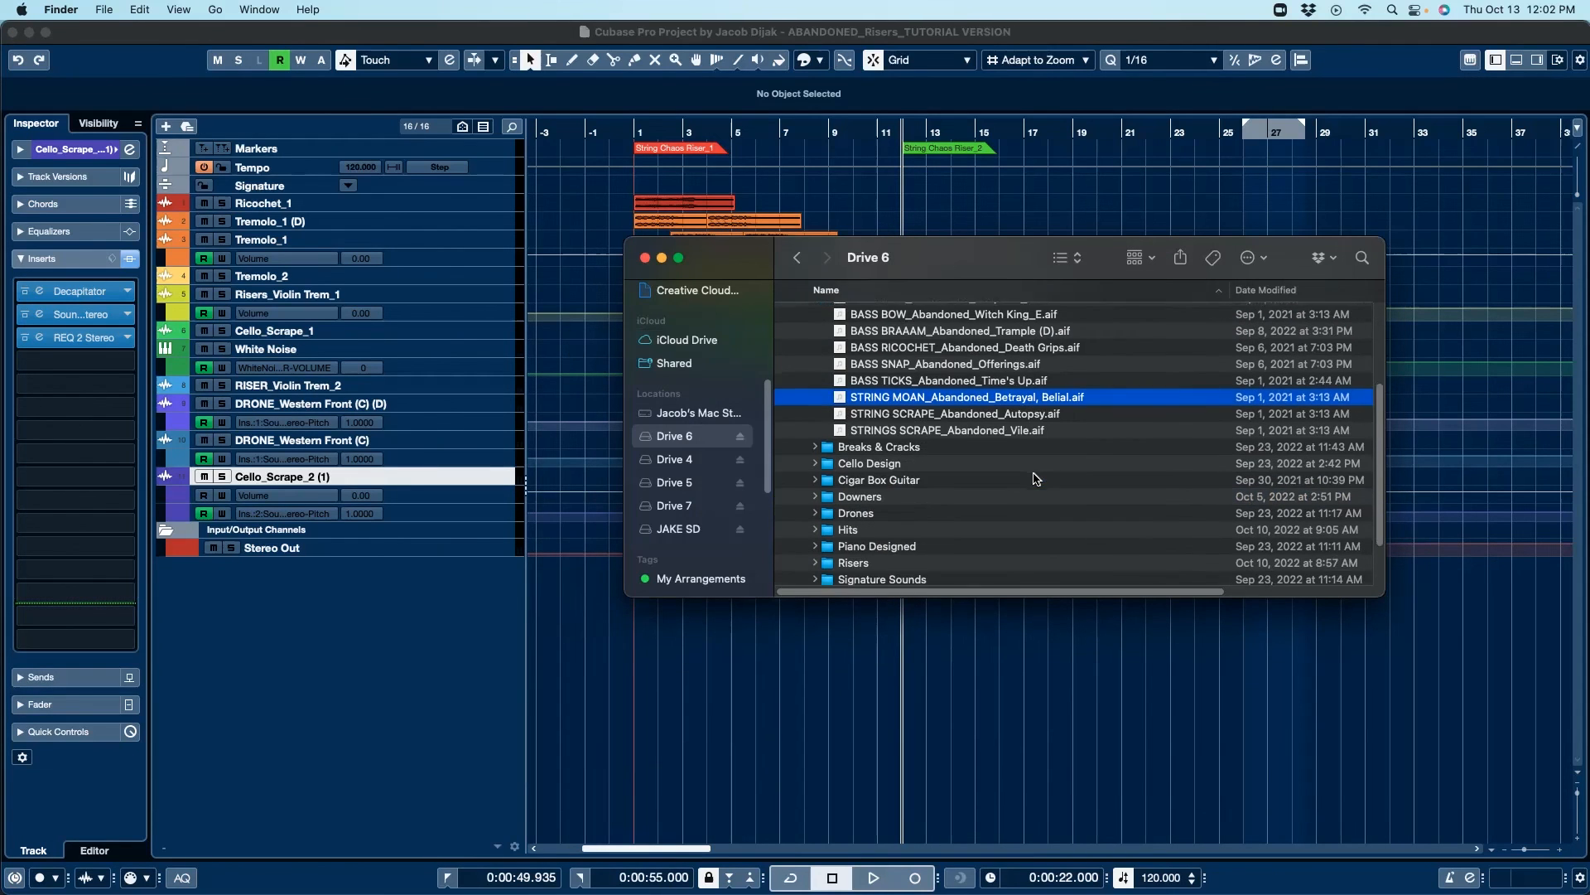
pyautogui.click(815, 388)
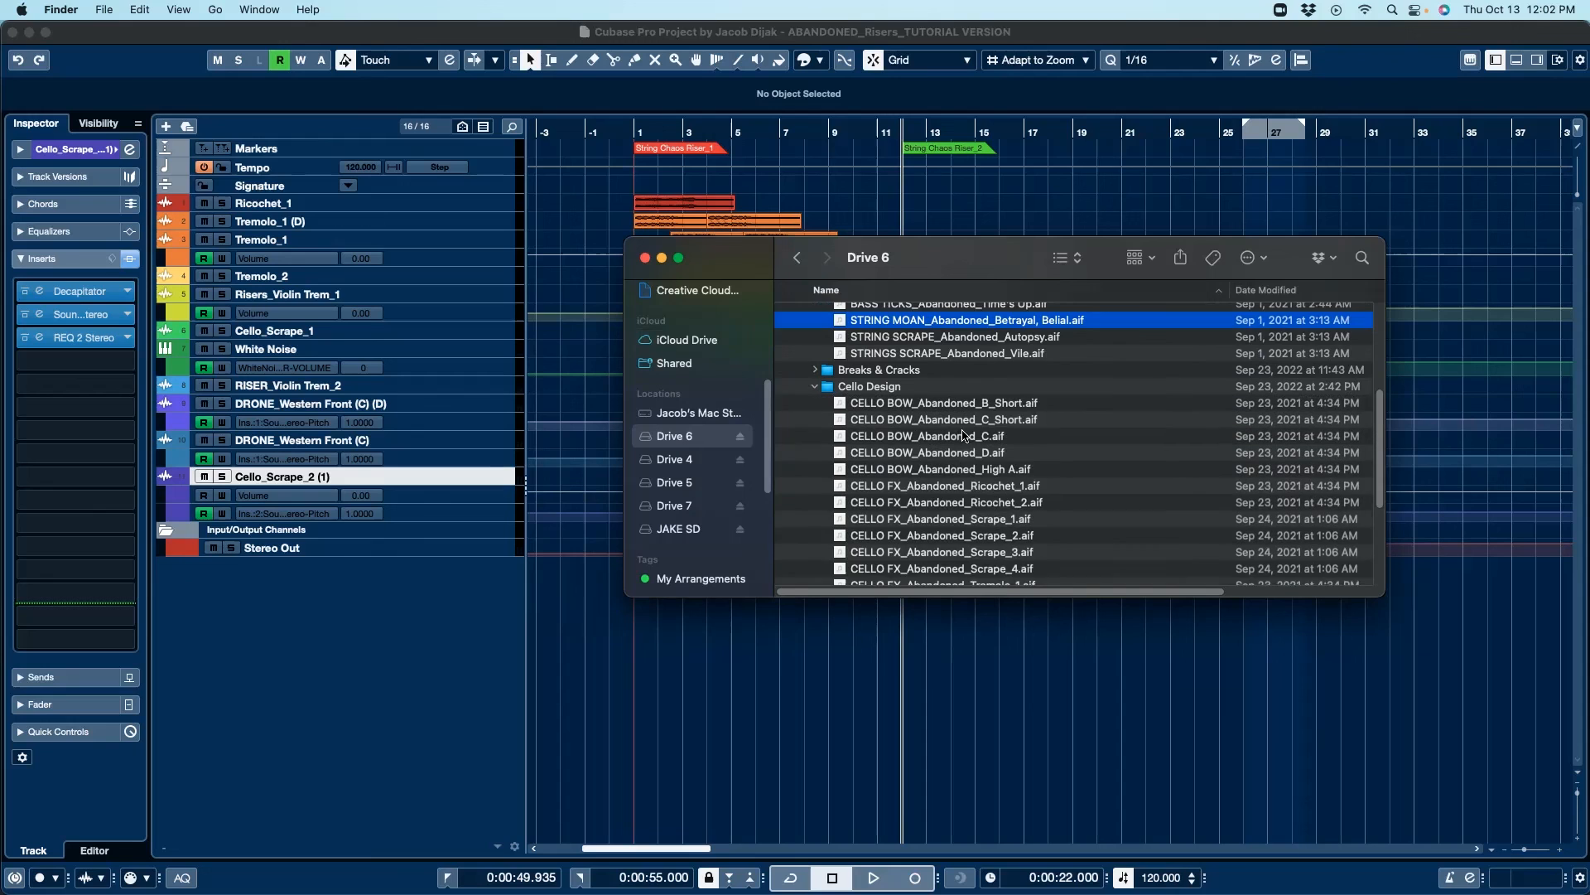
pyautogui.scroll(-2, 919, 541)
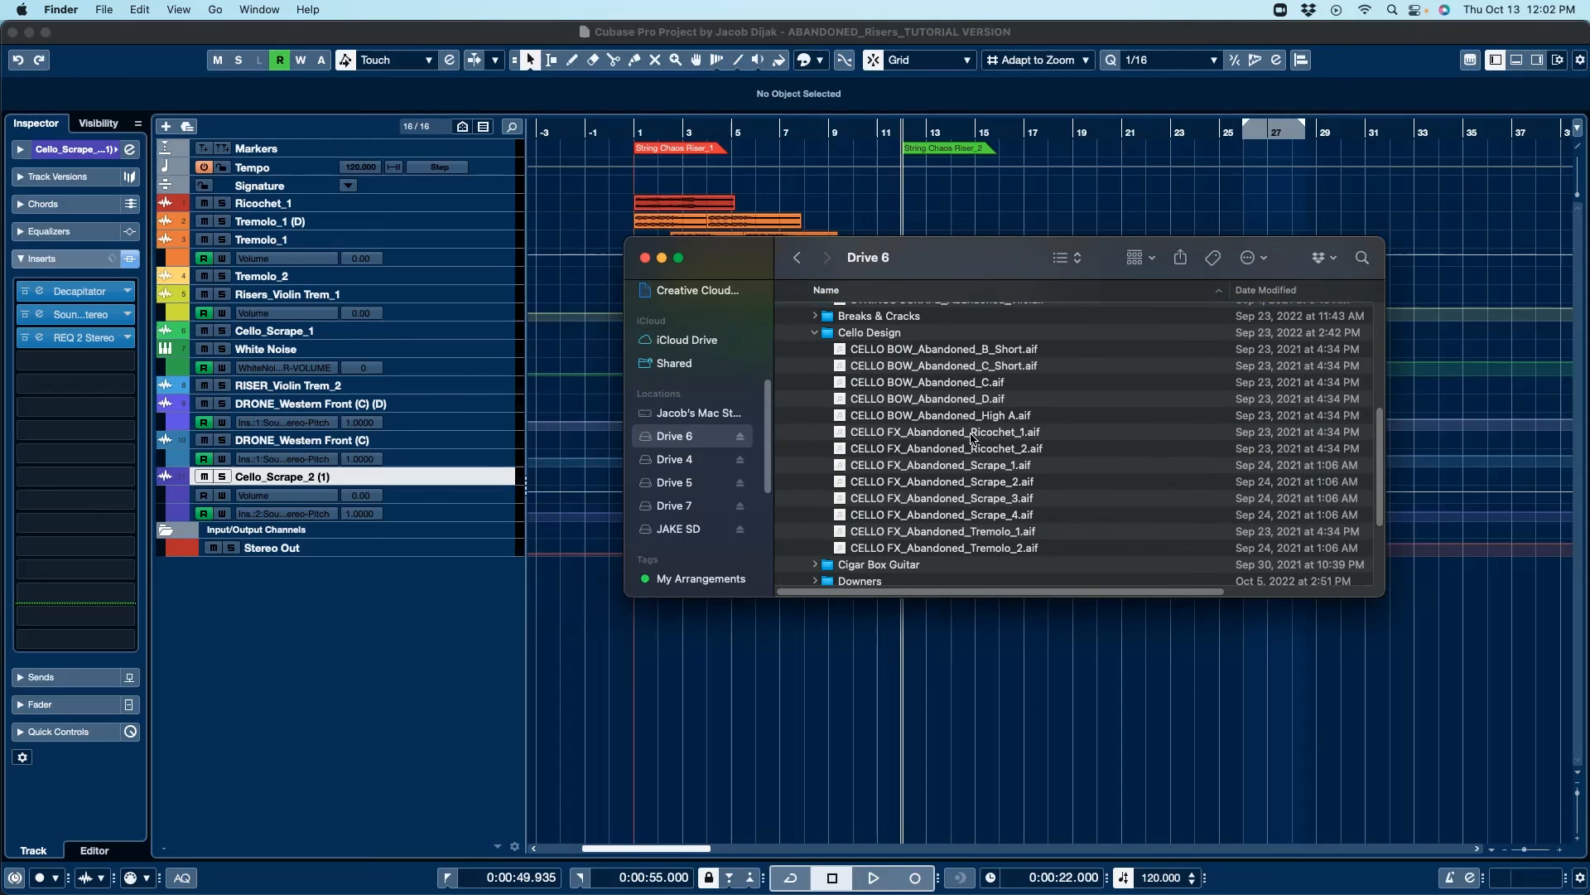
pyautogui.click(901, 433)
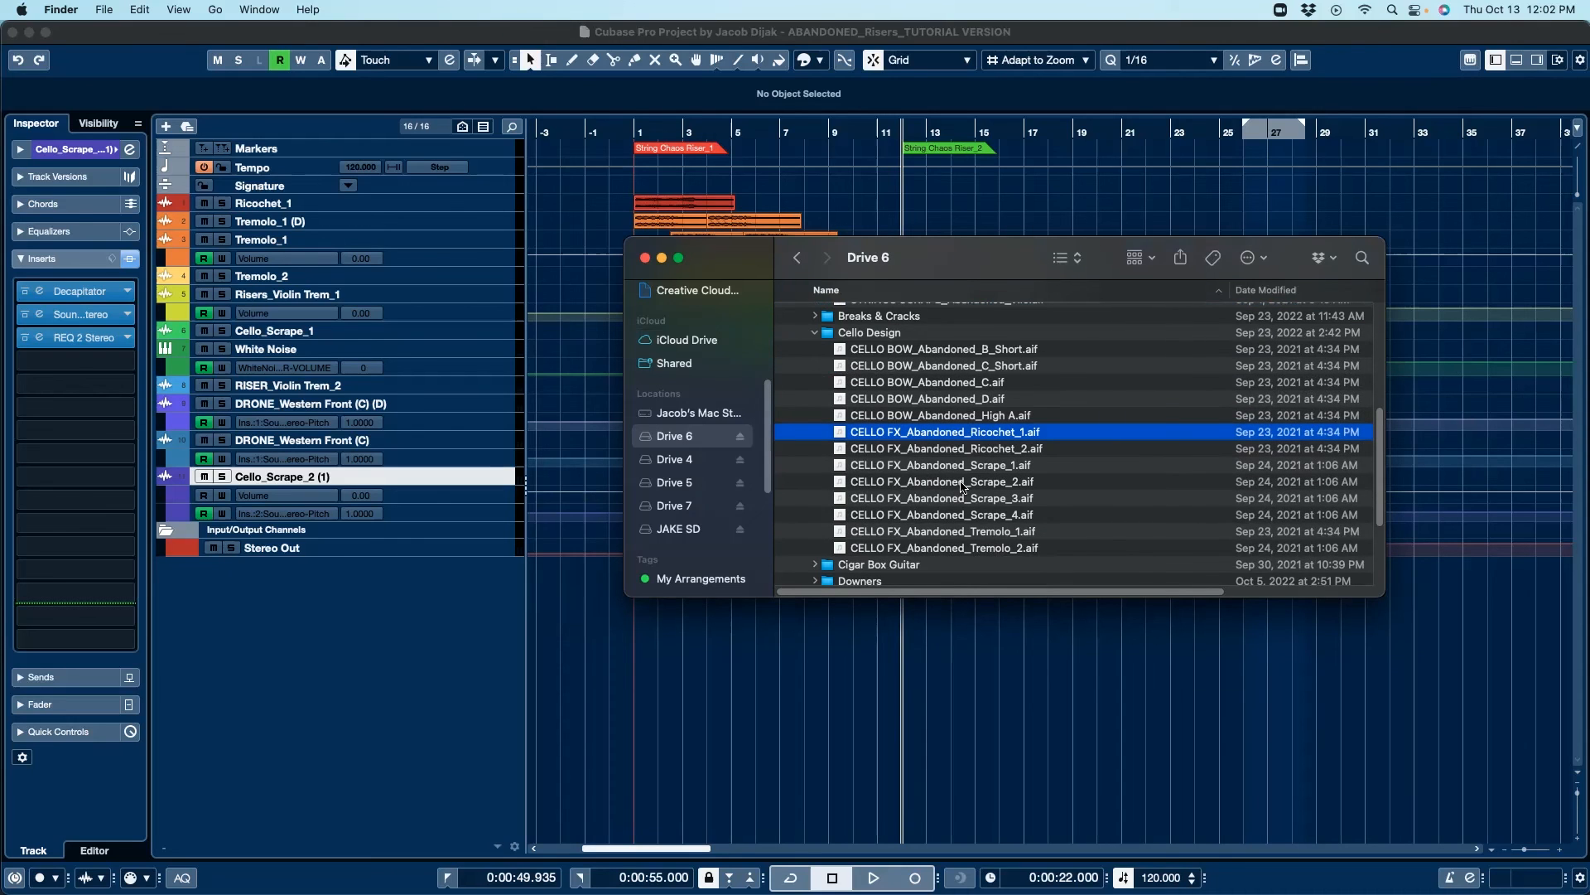
pyautogui.press('Down')
pyautogui.press('Down')
pyautogui.press('Down')
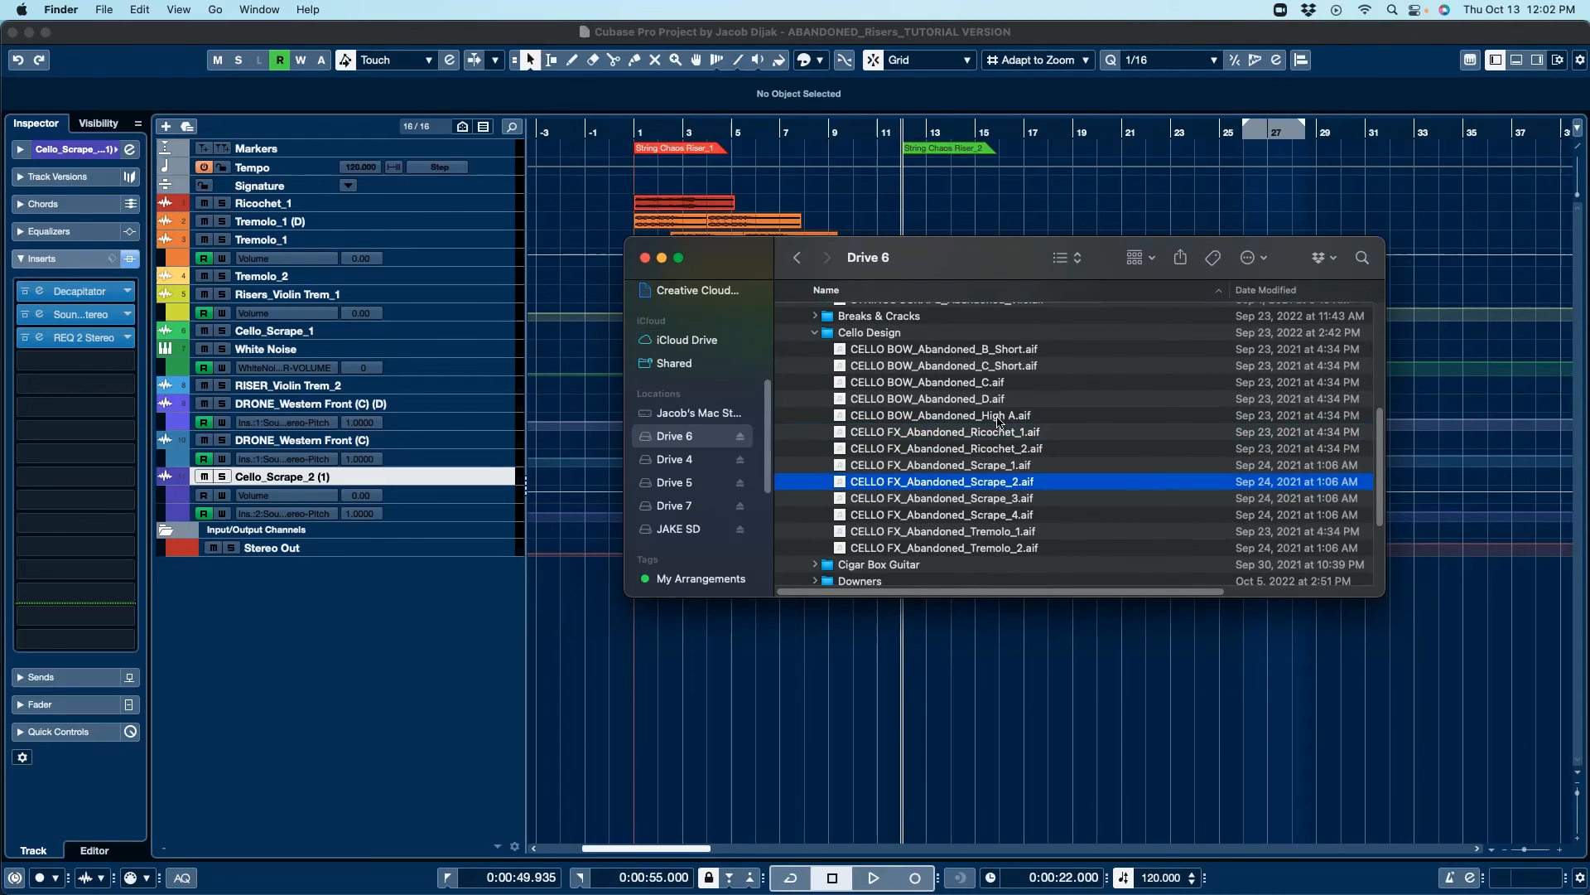
pyautogui.press('space')
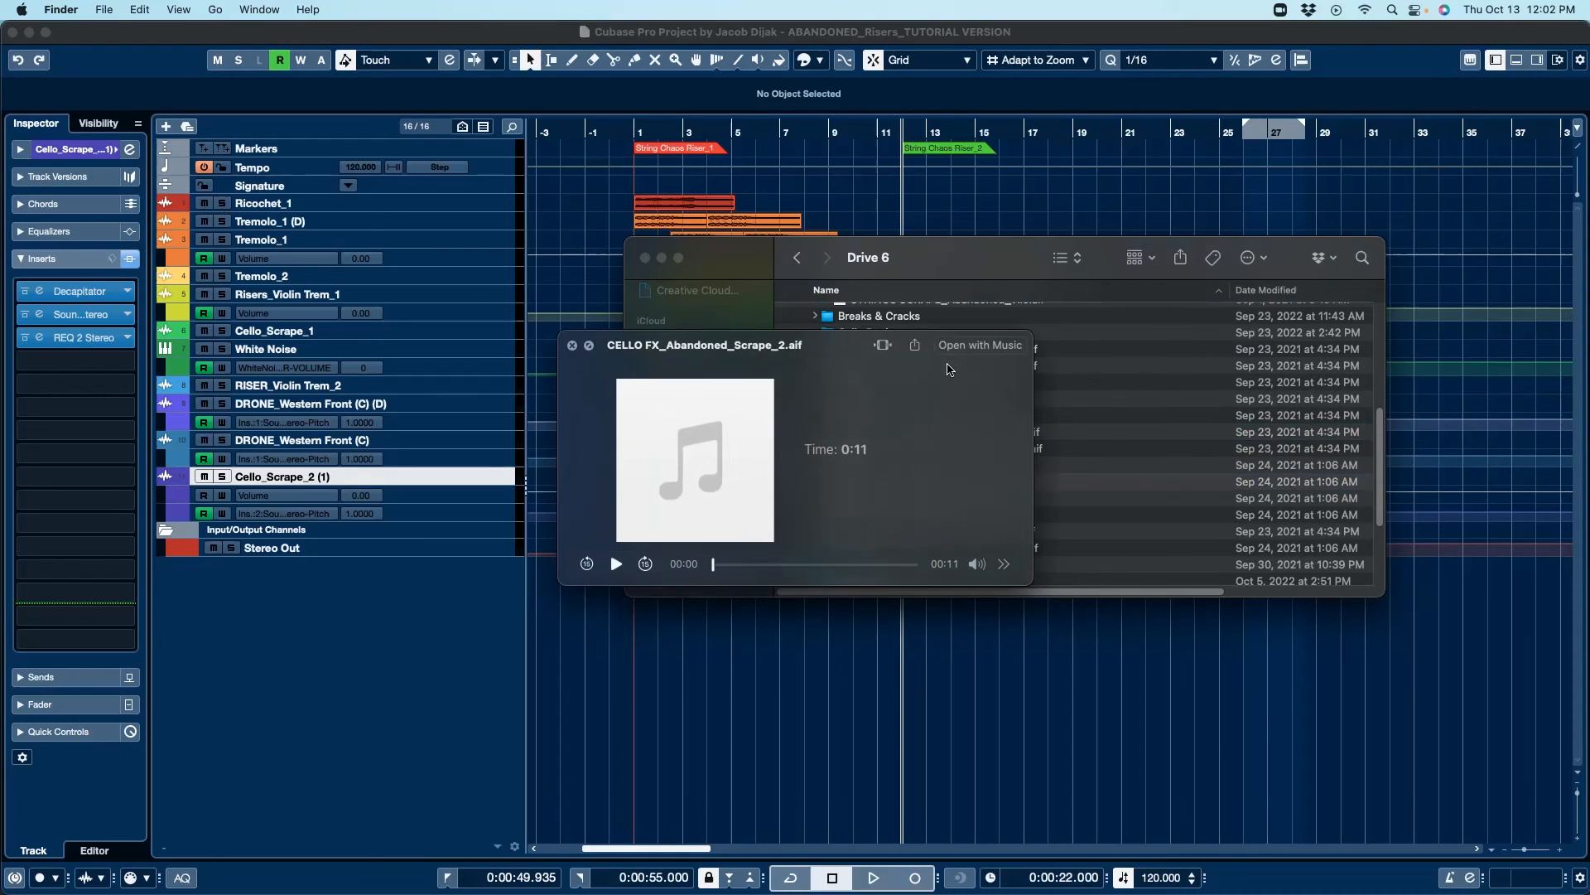
pyautogui.click(573, 346)
# Step: Expand the Cigar Box Guitar folder and preview GUITAR_Abandoned_Death Moan.aif
pyautogui.scroll(-5, 1102, 465)
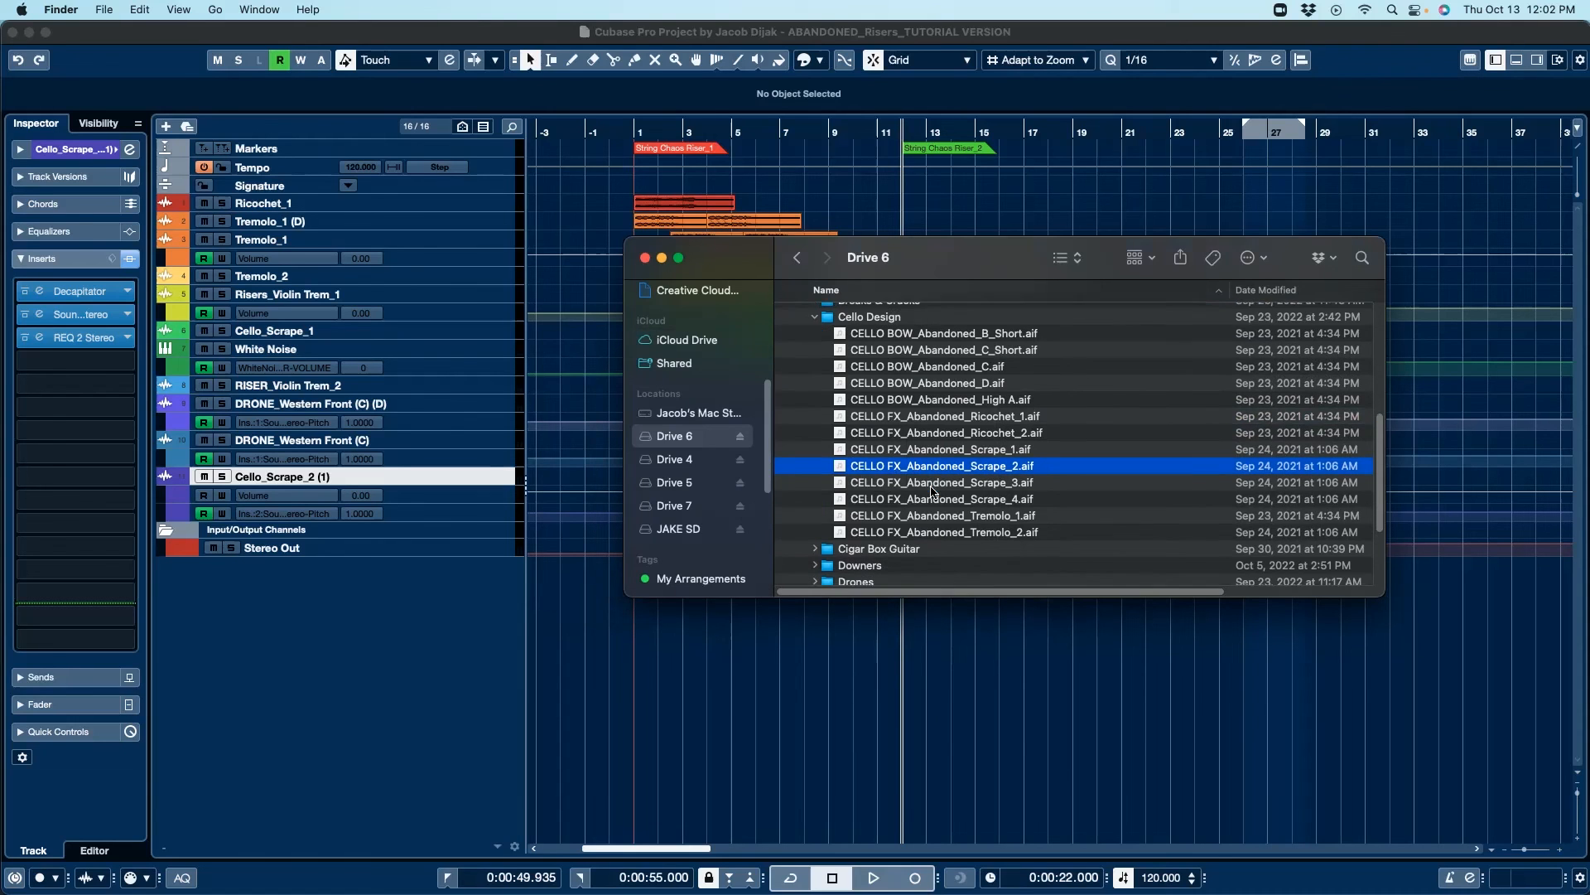
pyautogui.scroll(-3, 1101, 466)
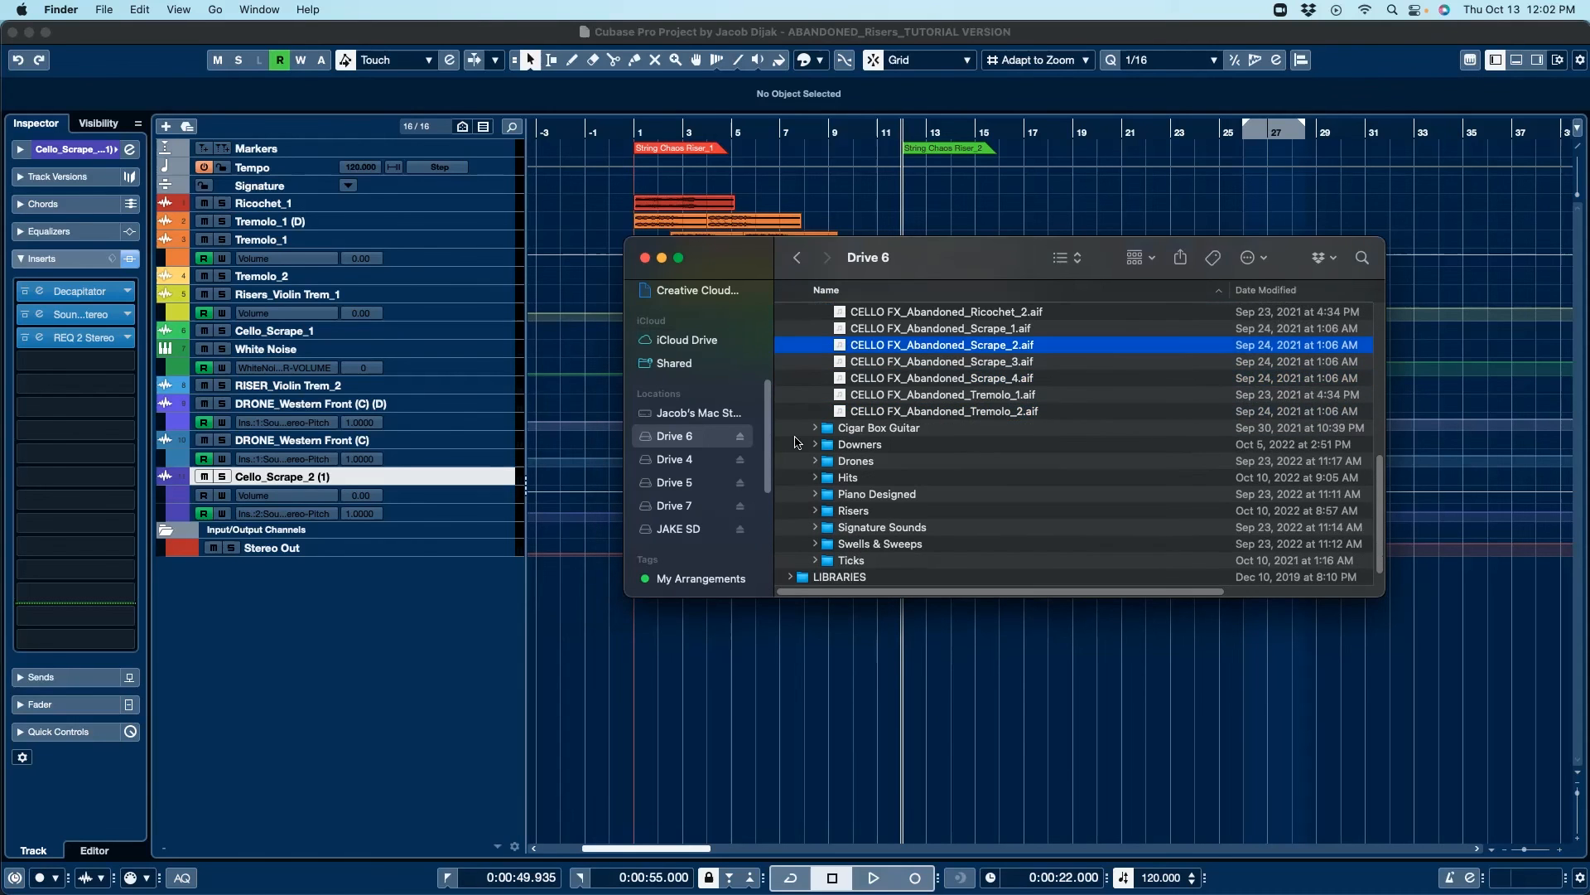
pyautogui.click(815, 428)
pyautogui.scroll(-1, 1075, 460)
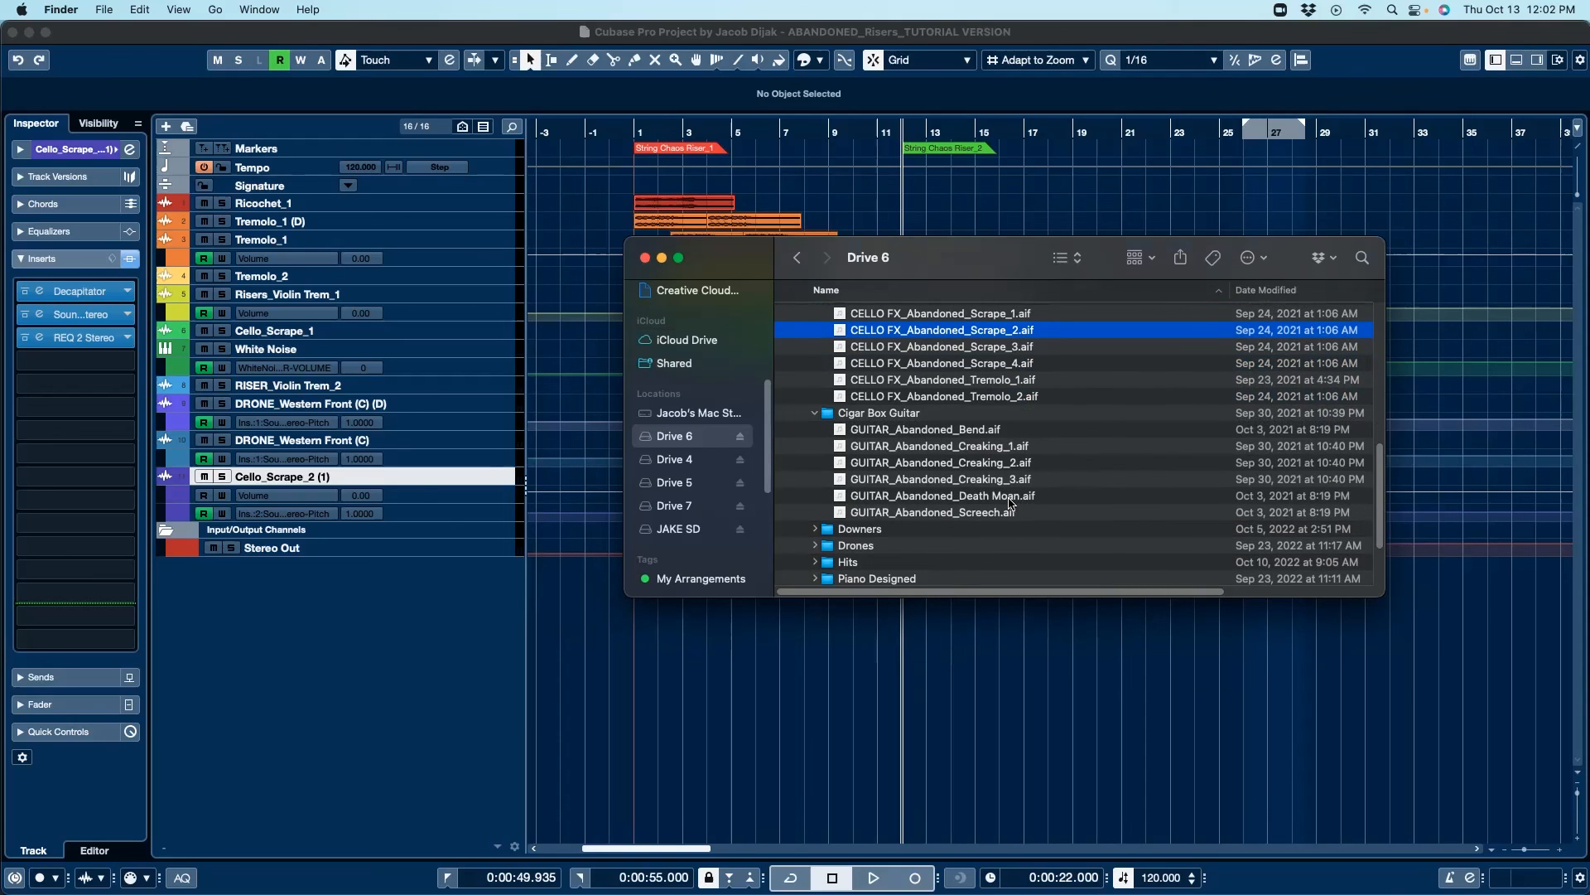
pyautogui.click(922, 497)
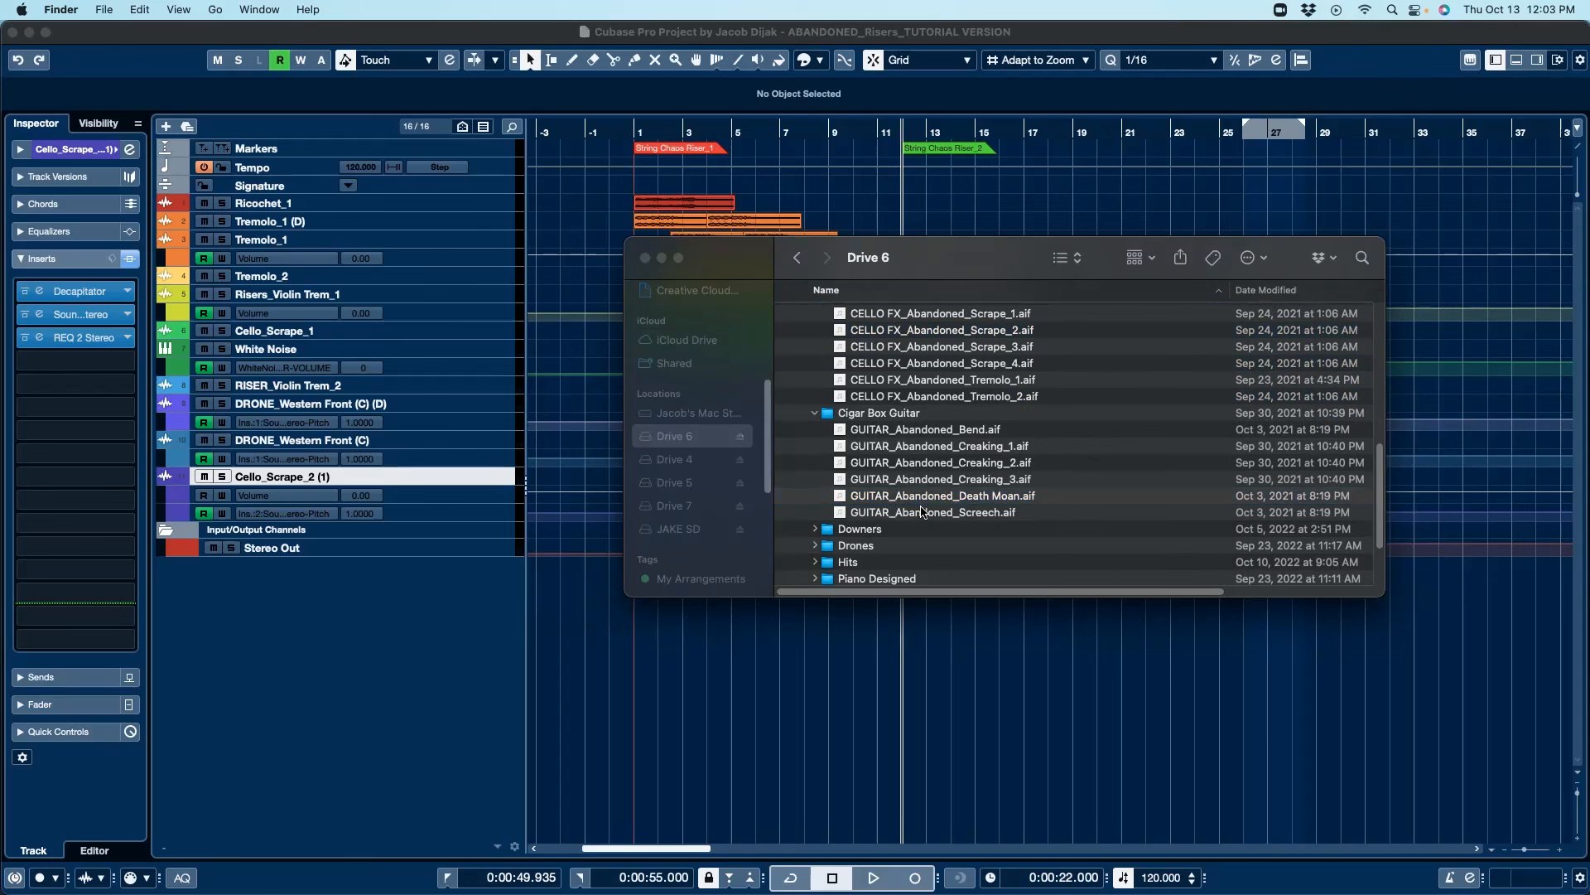
pyautogui.press('space')
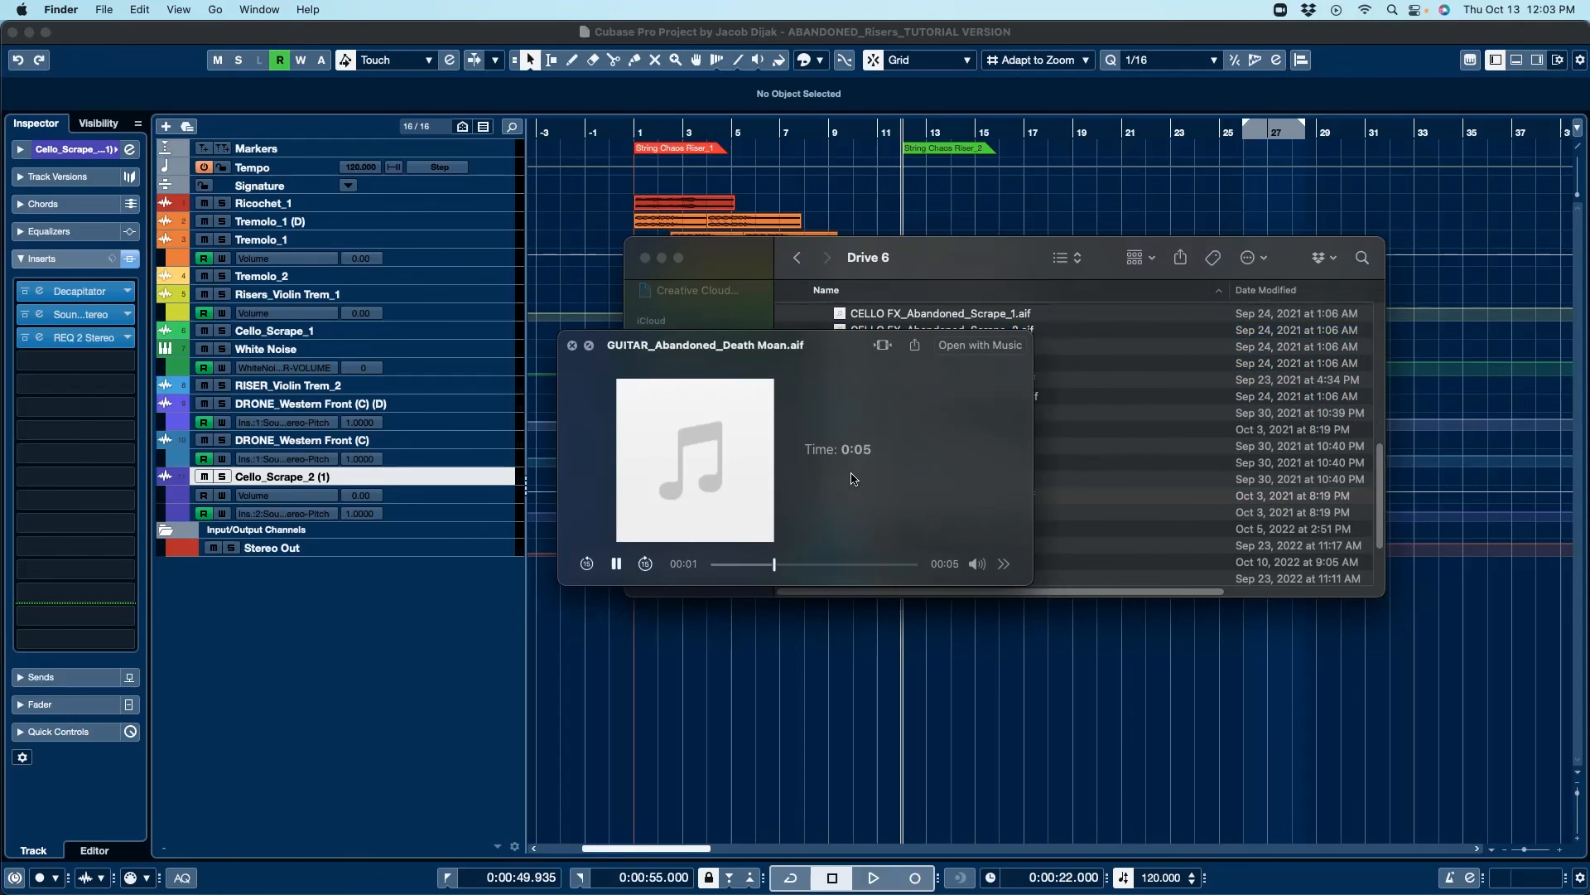
pyautogui.click(573, 346)
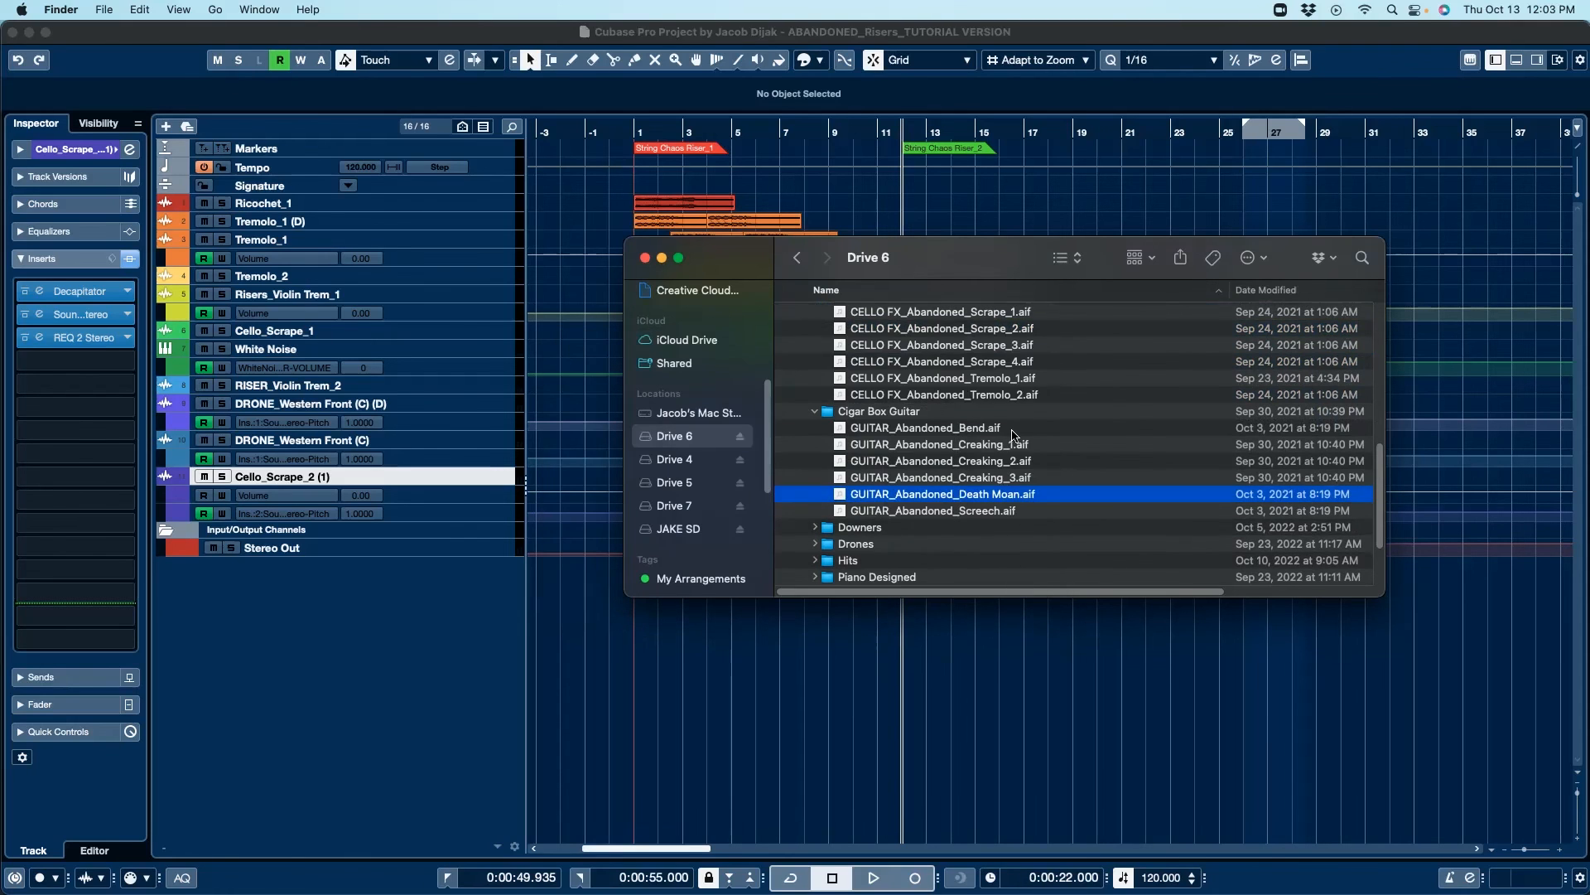
# Step: Expand the Hits, Risers and Signature Sounds folders and preview VOX_Abandoned_Scream.aif
pyautogui.scroll(-3, 1014, 437)
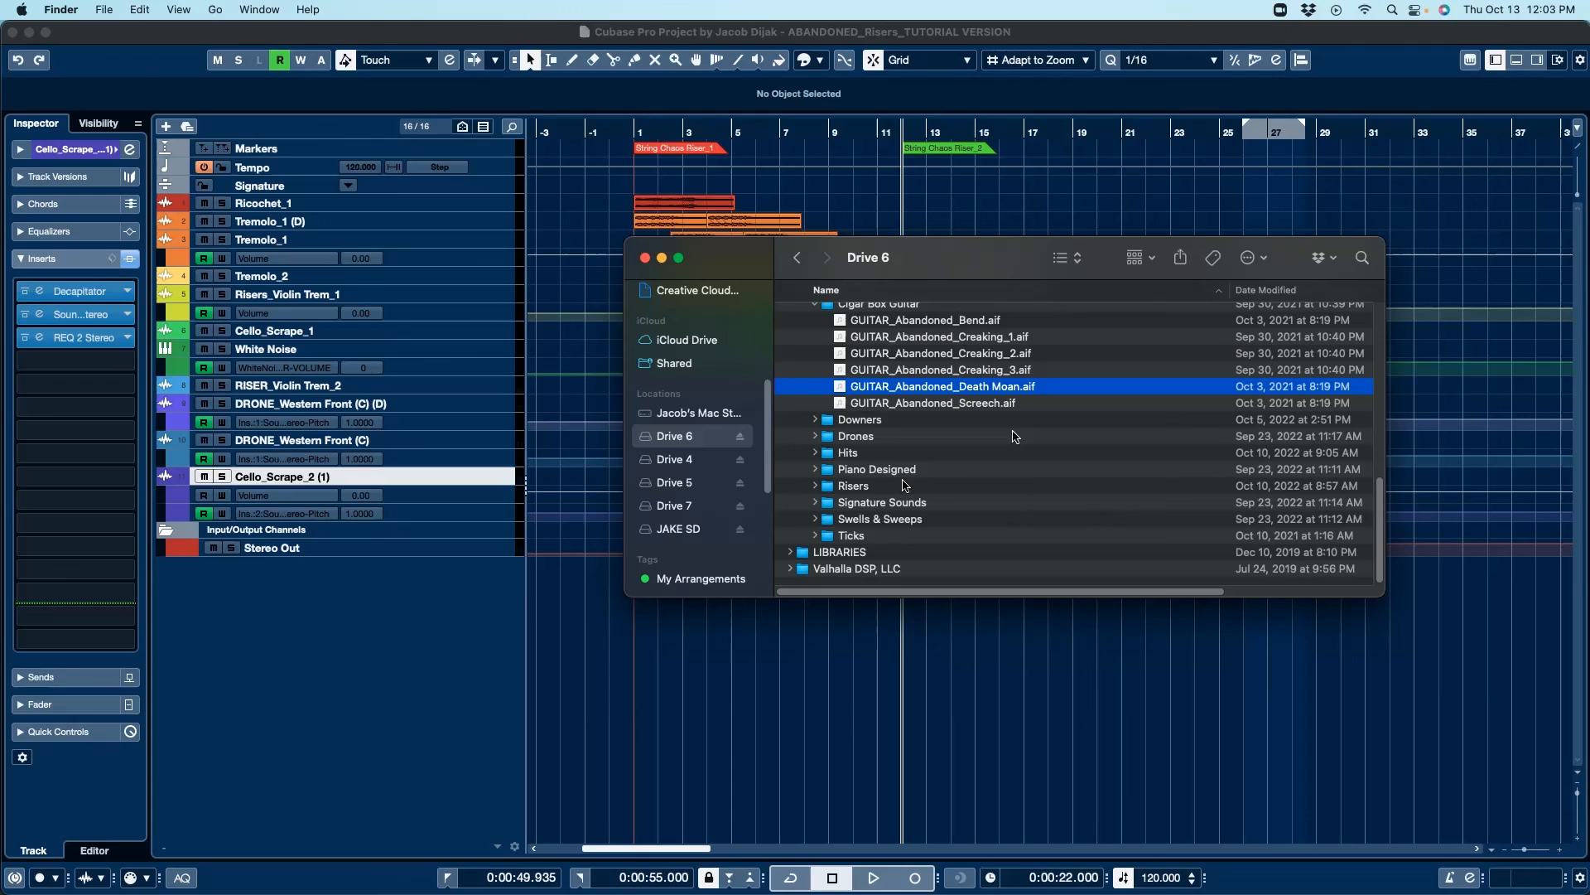
pyautogui.click(816, 455)
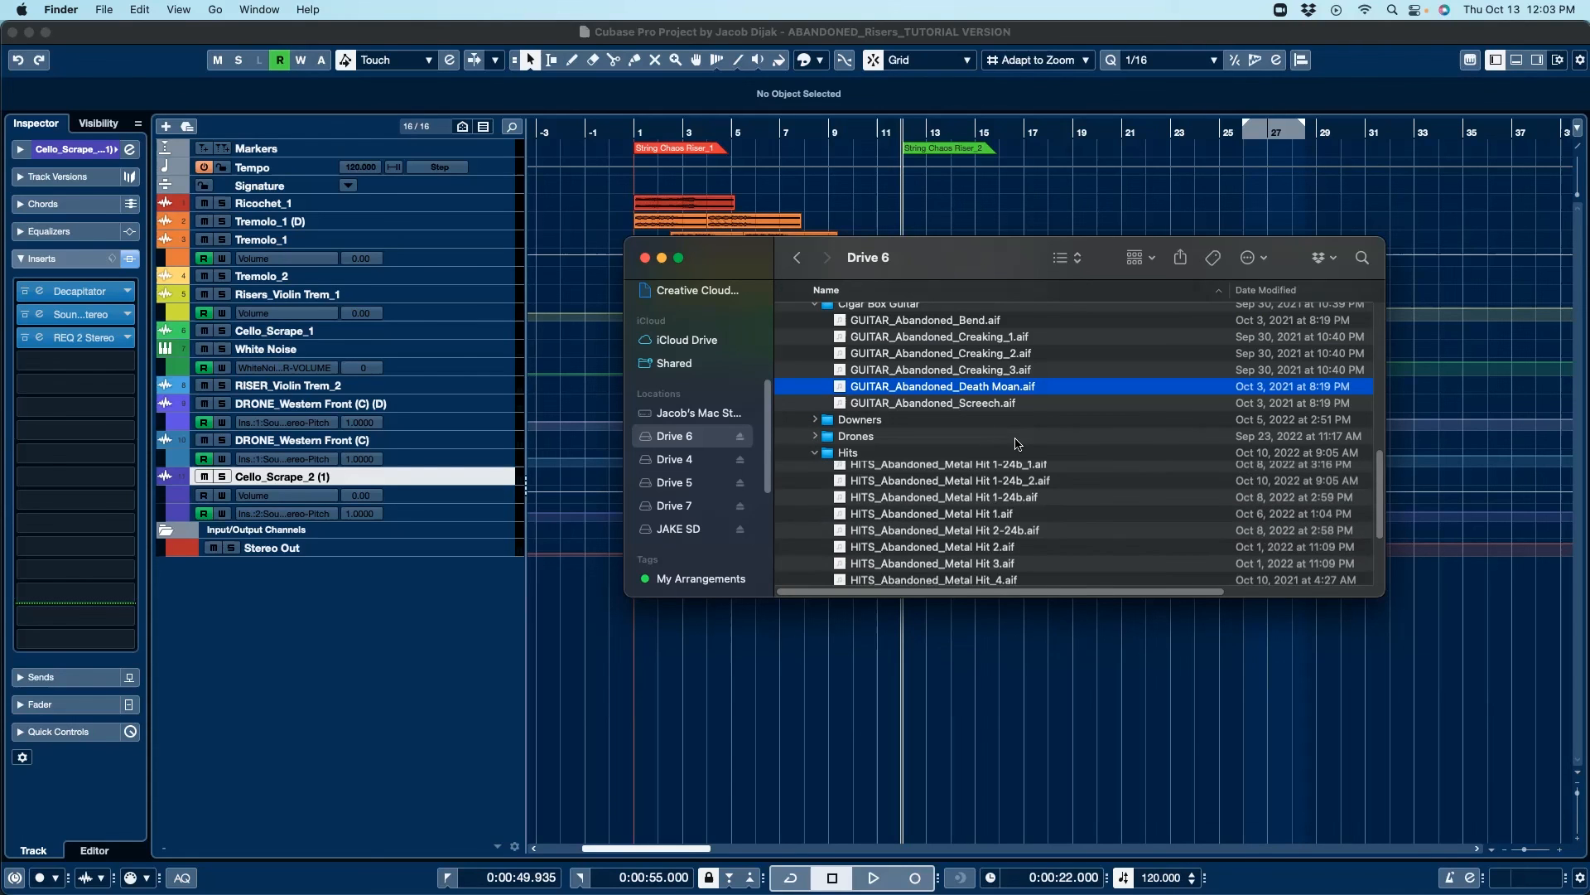
pyautogui.scroll(-3, 1020, 480)
pyautogui.scroll(-2, 1021, 480)
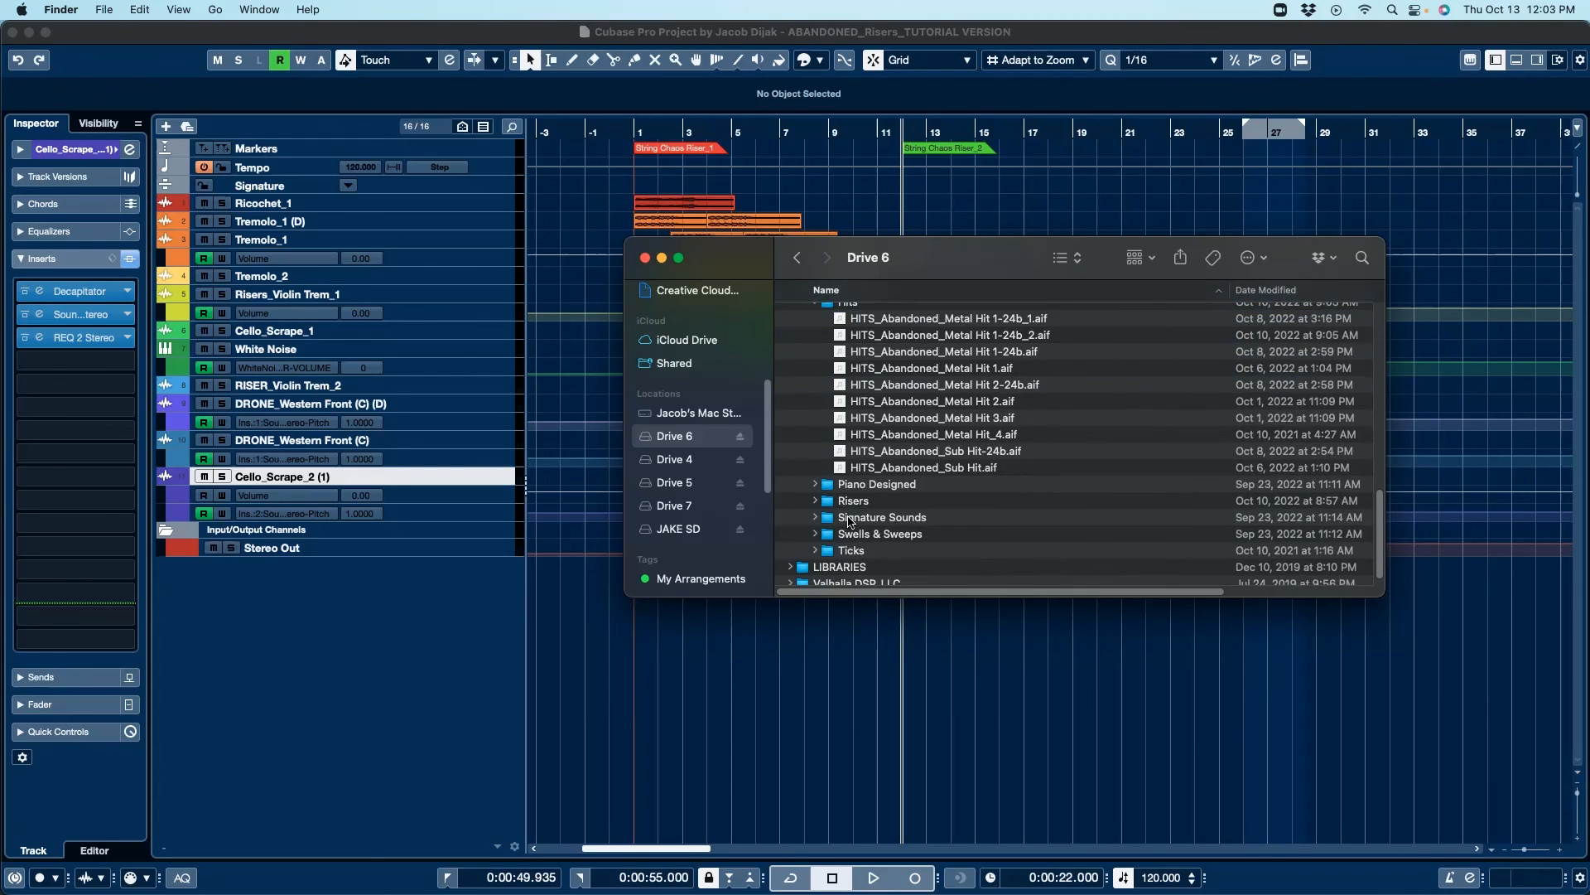
pyautogui.click(816, 499)
pyautogui.scroll(-3, 981, 491)
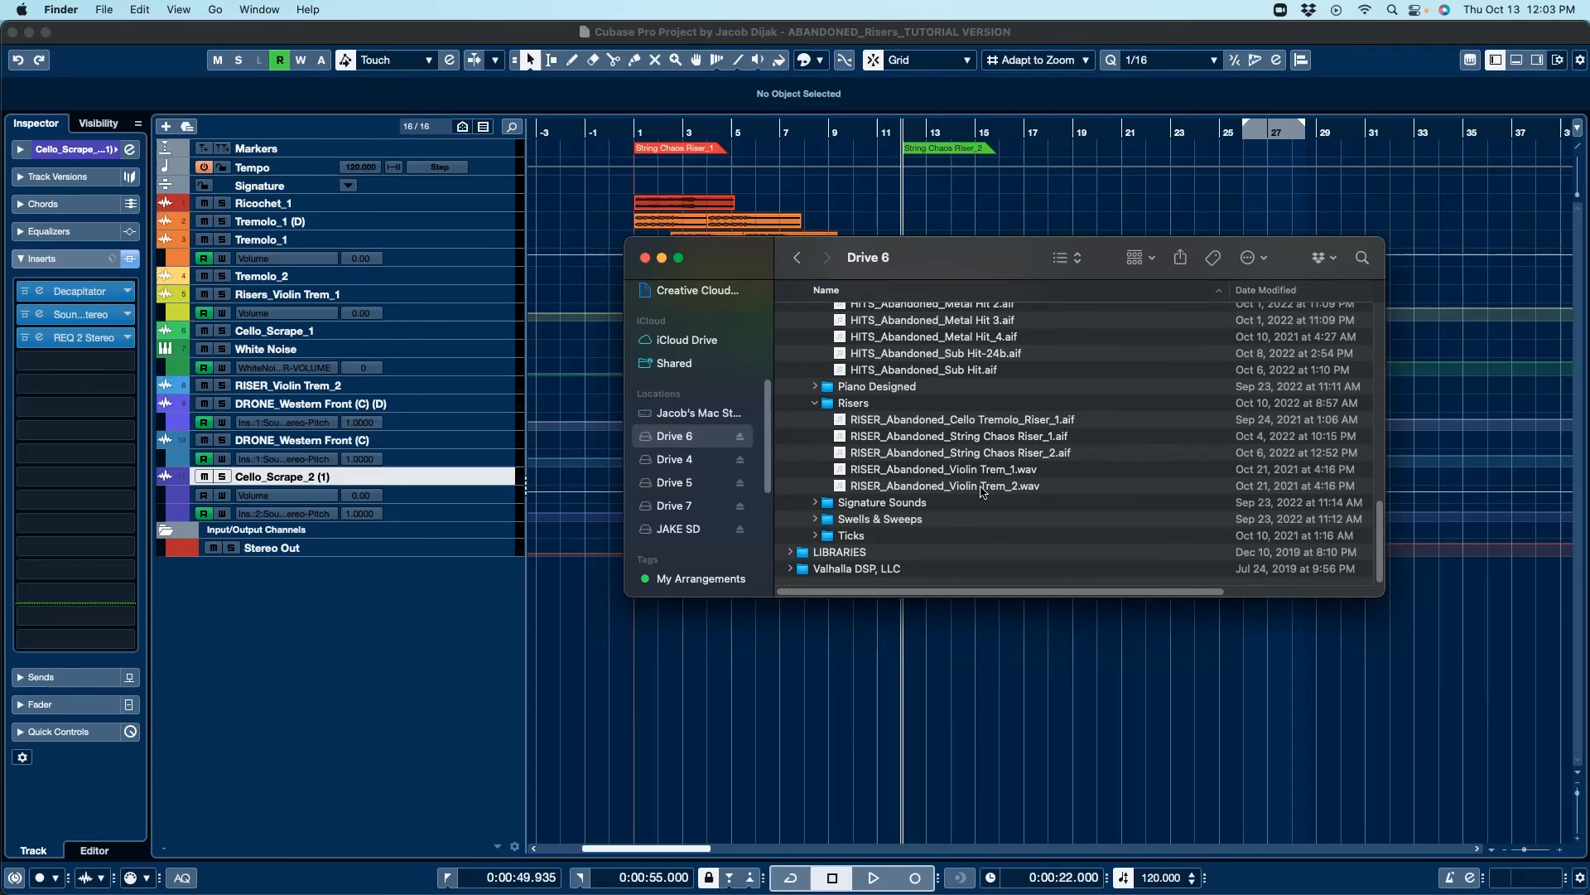
pyautogui.click(816, 503)
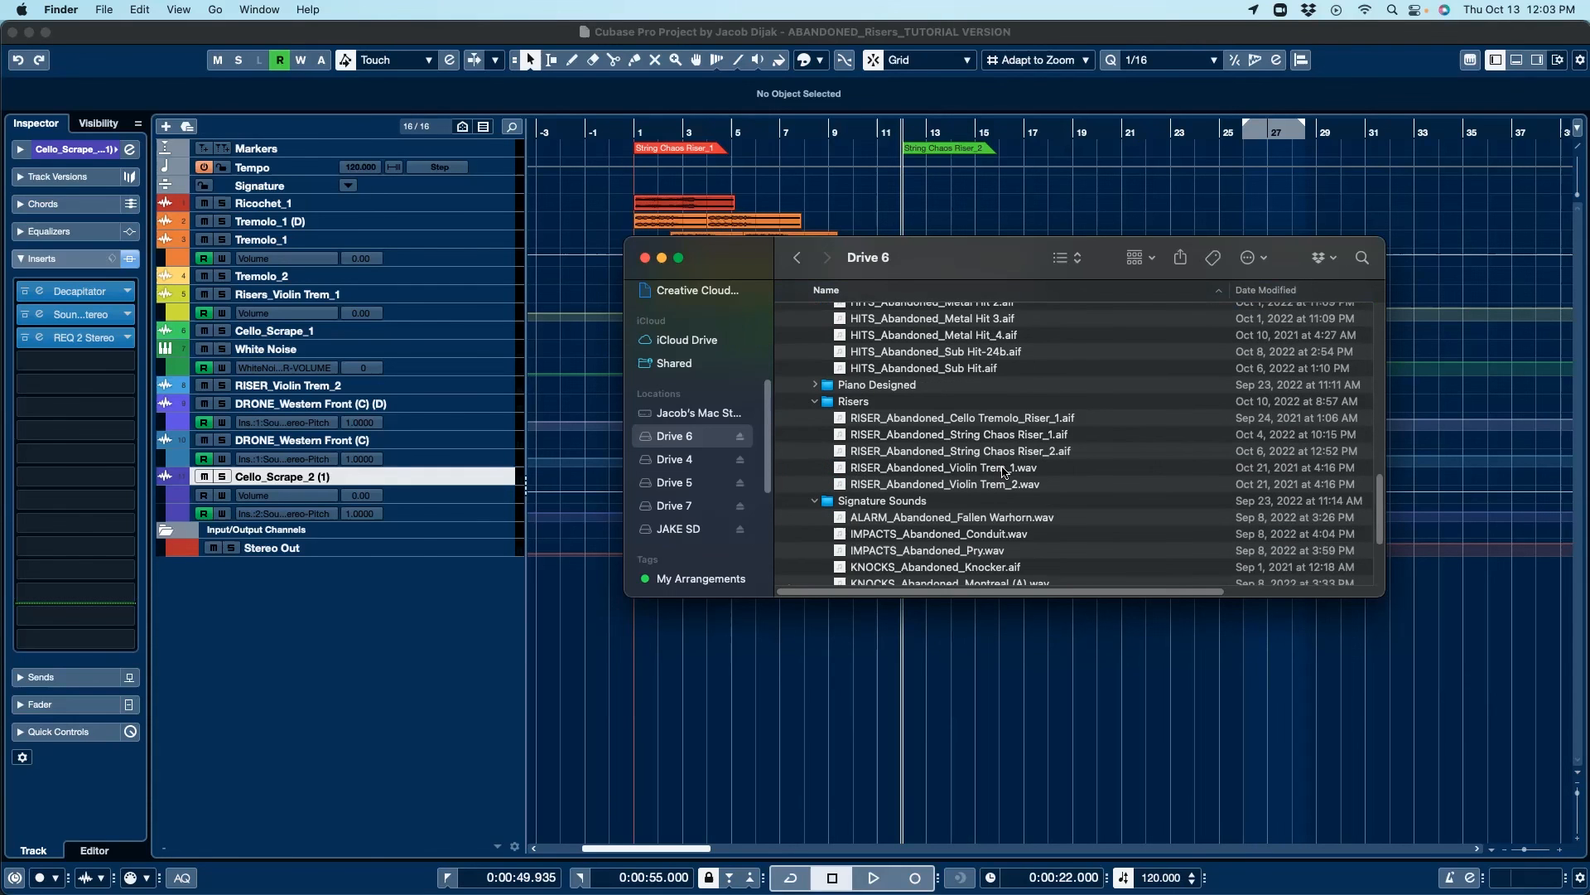
pyautogui.scroll(-5, 1062, 466)
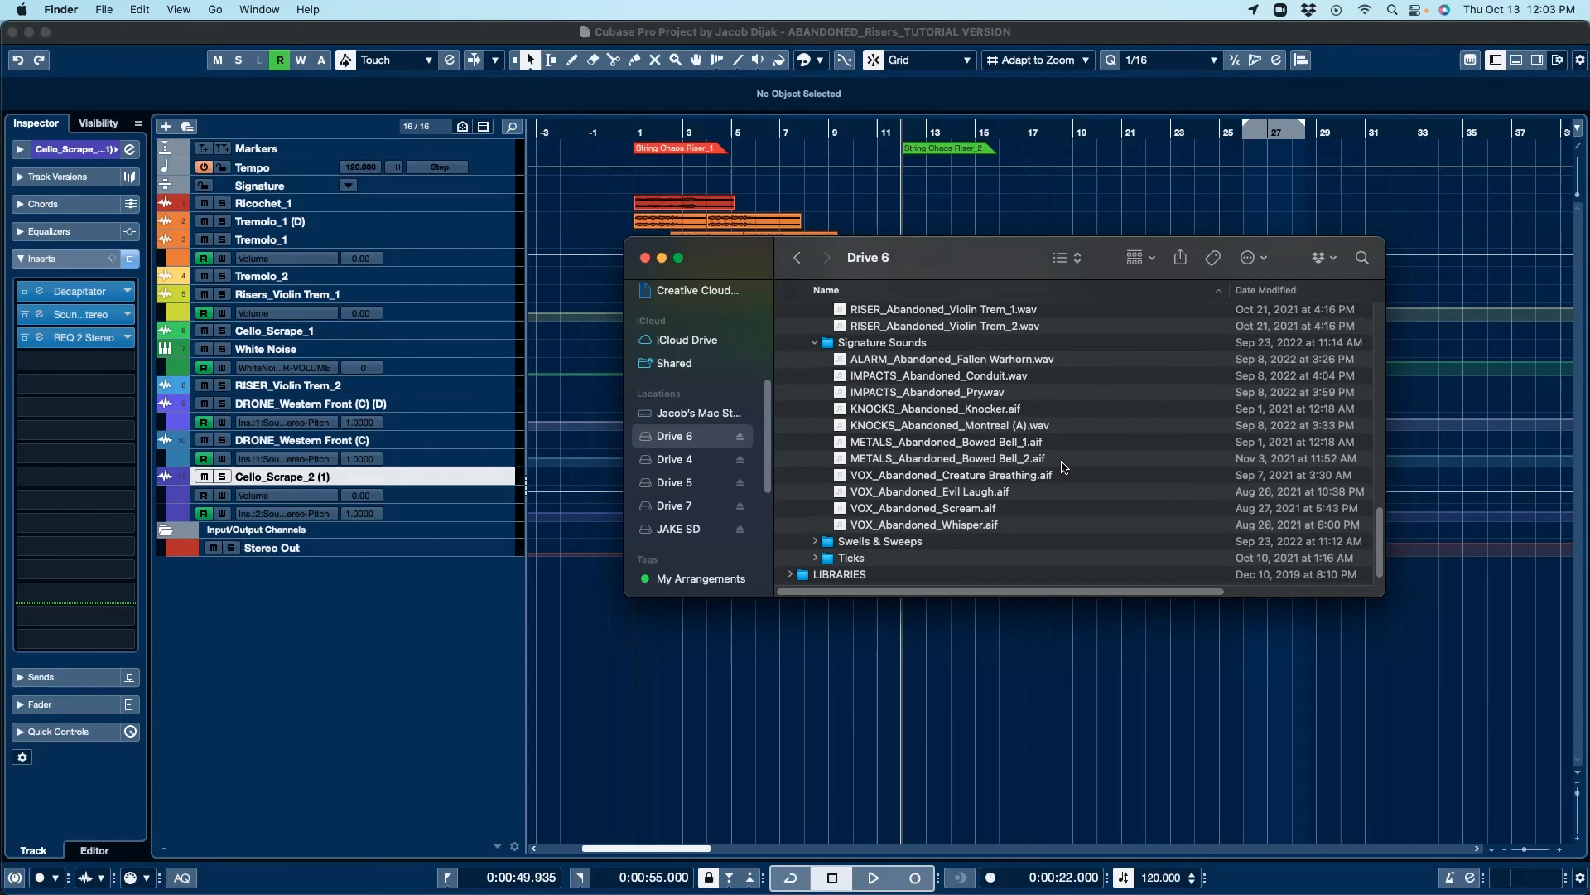
pyautogui.click(983, 510)
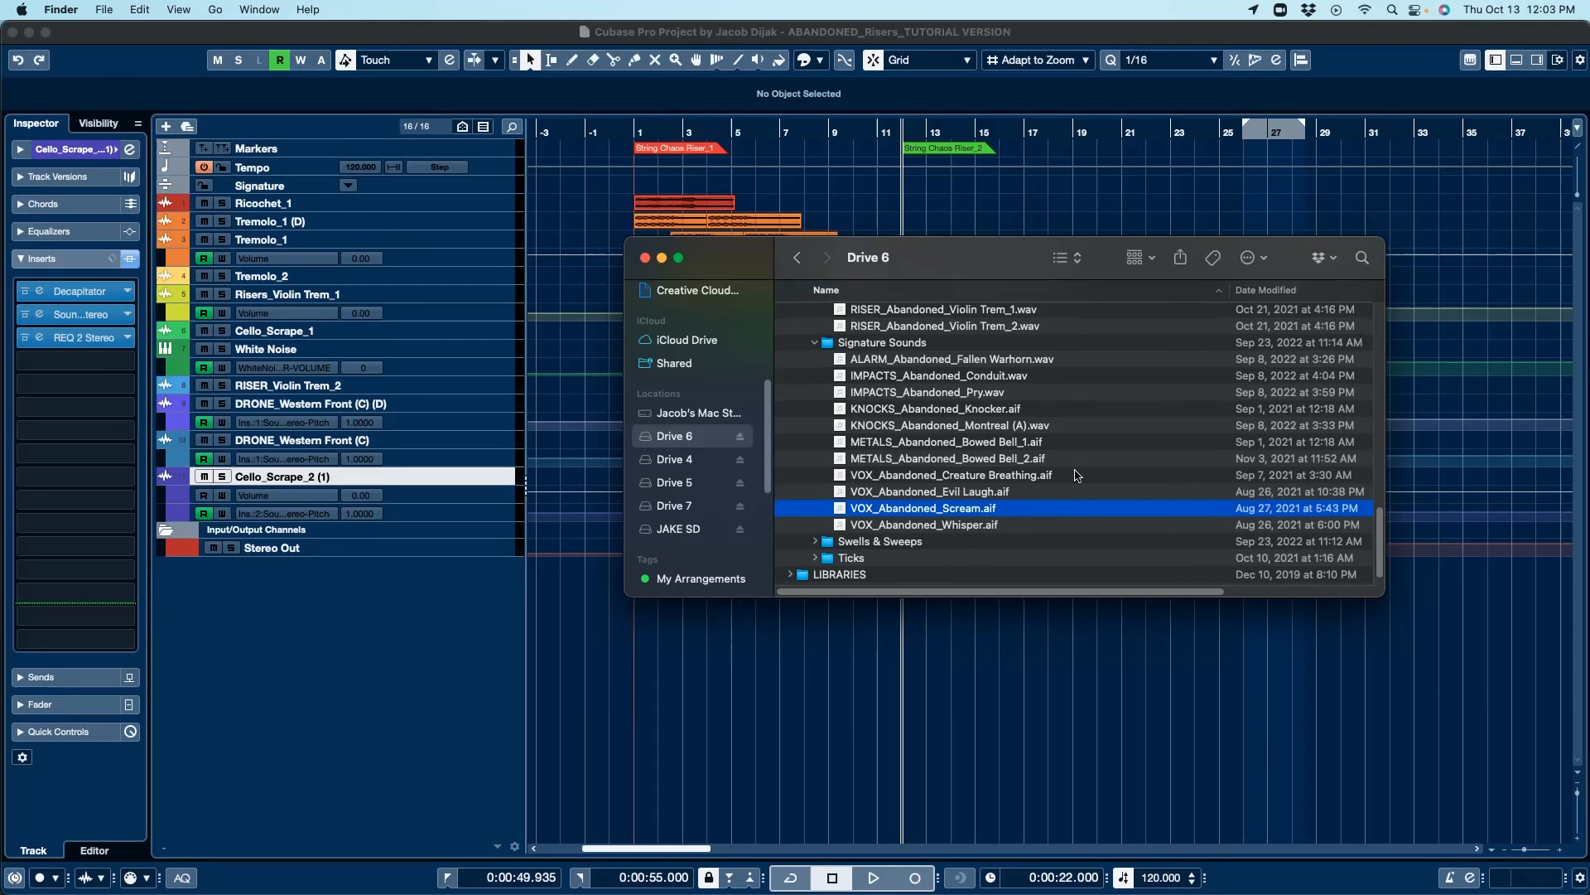
pyautogui.press('space')
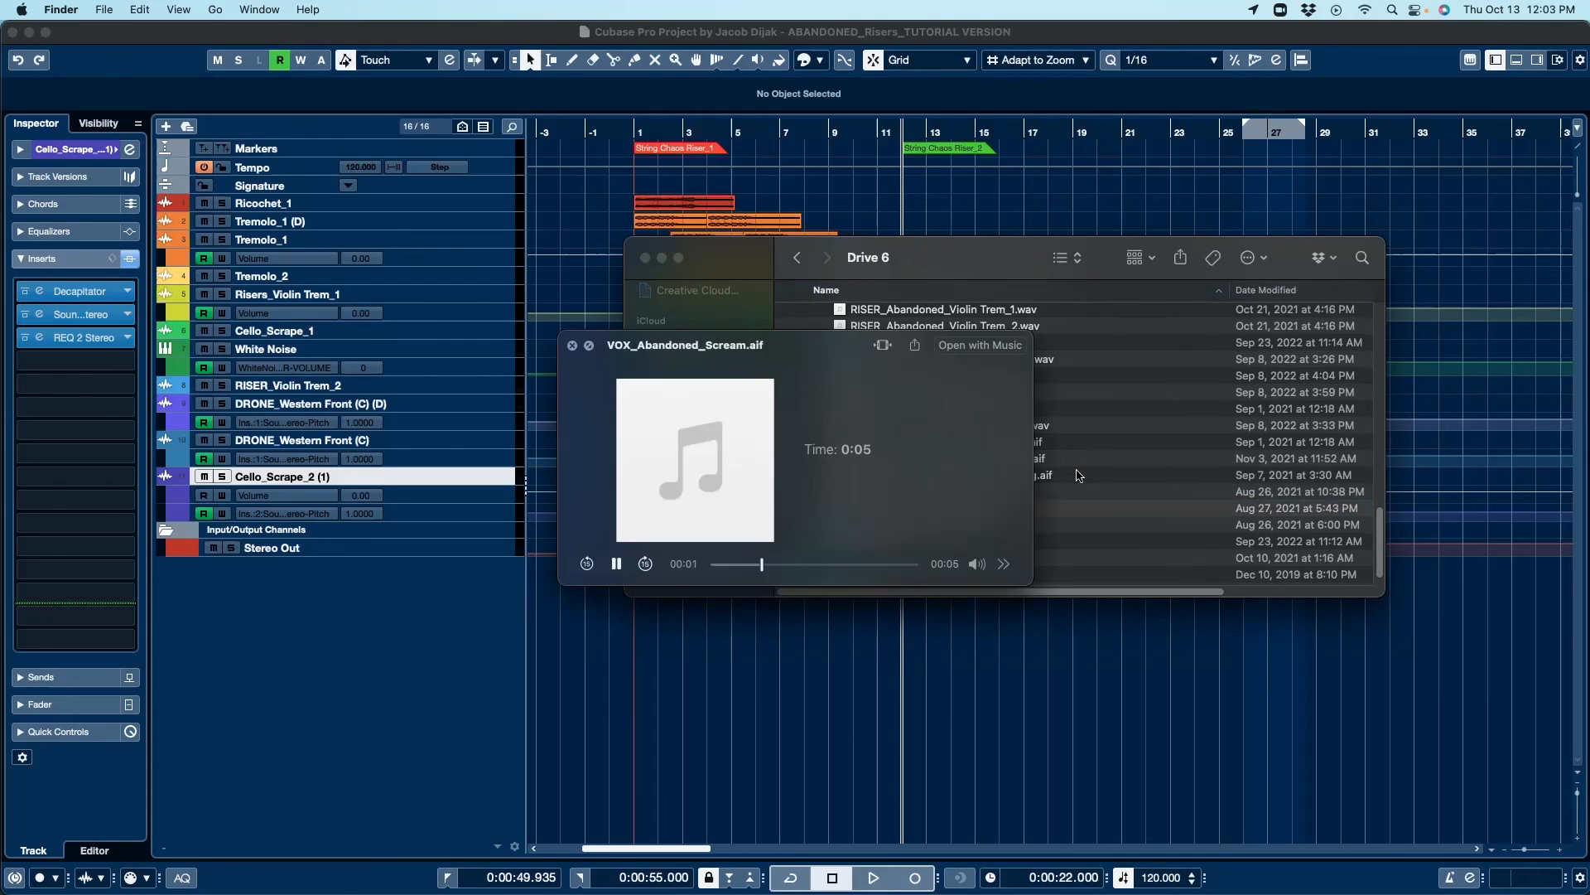
pyautogui.press('space')
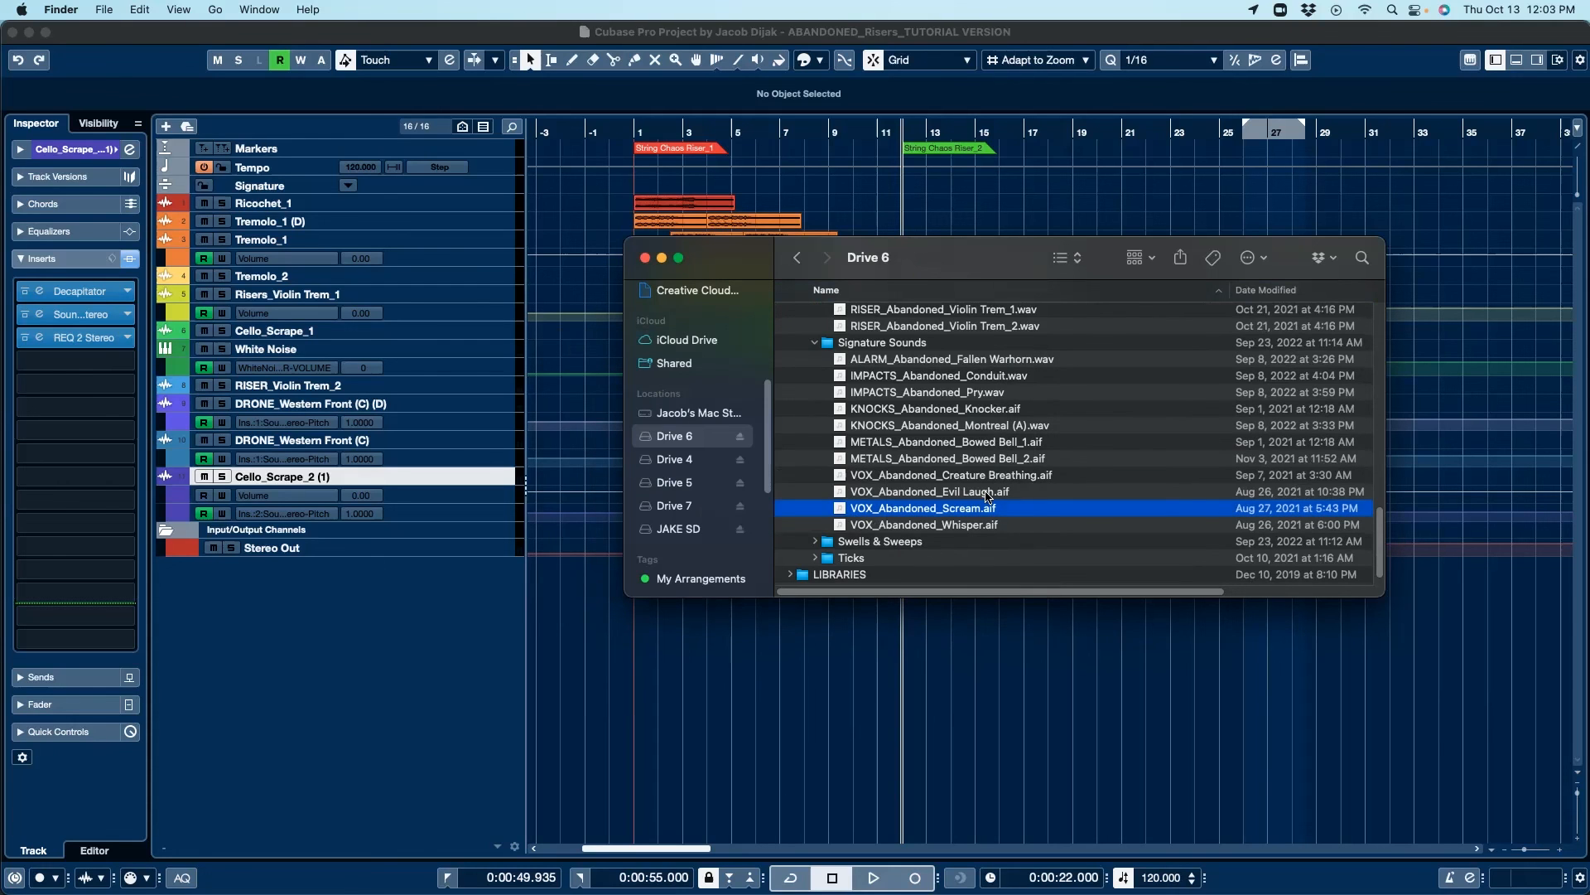
# Step: Preview METALS_Abandoned_Bowed Bell_1.aif with Quick Look
pyautogui.click(1004, 443)
pyautogui.press('space')
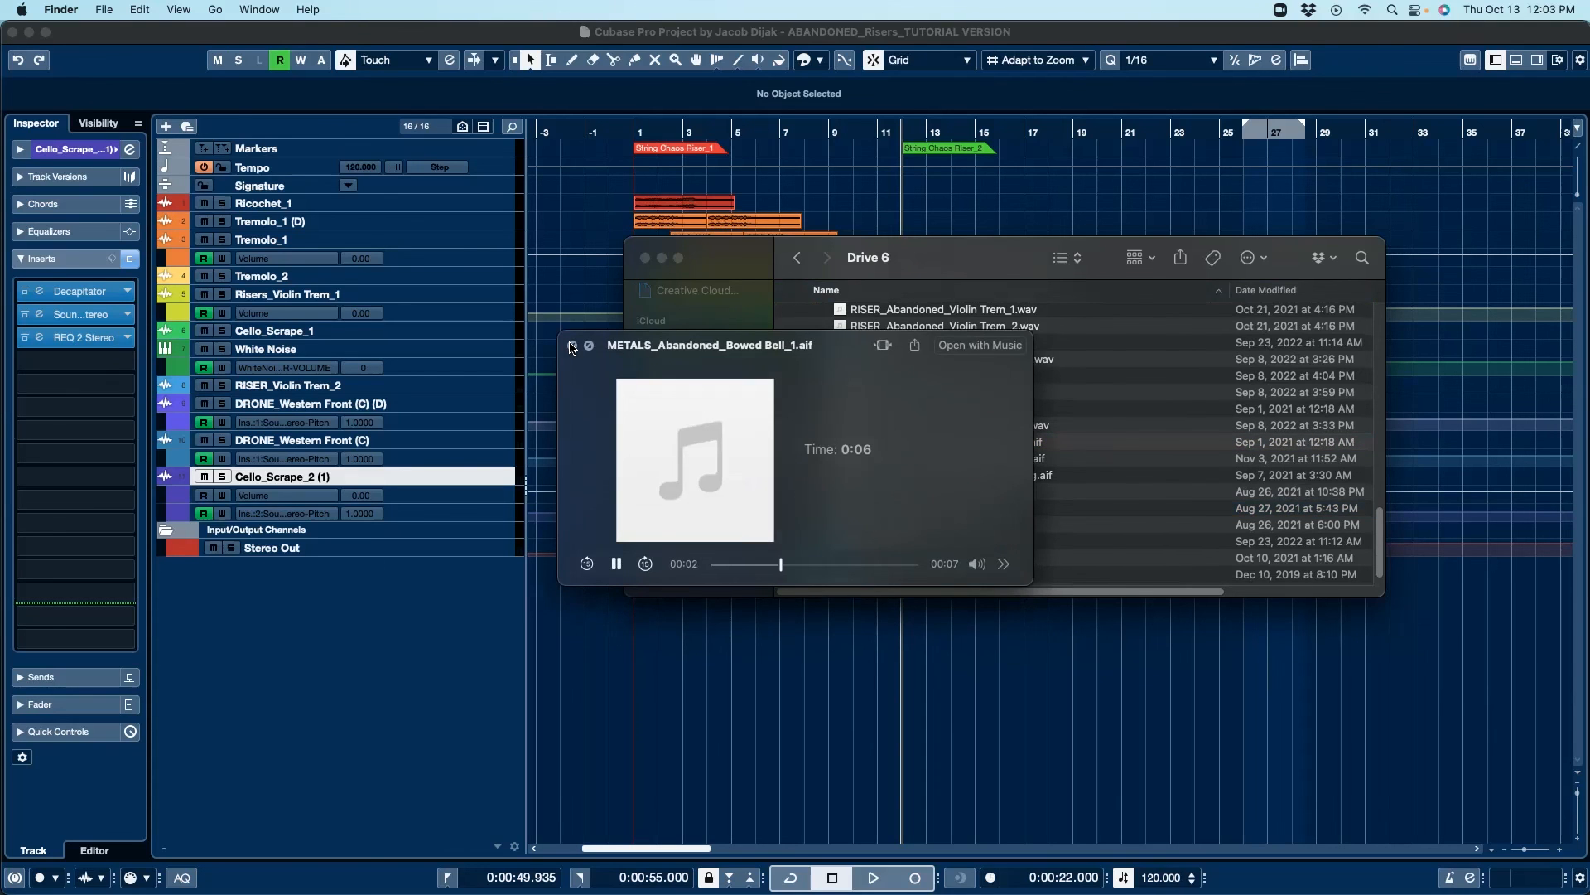
pyautogui.click(572, 346)
# Step: Expand the Ticks folder and preview TICKS_Abandoned_Slow Socket.aif
pyautogui.scroll(-2, 864, 571)
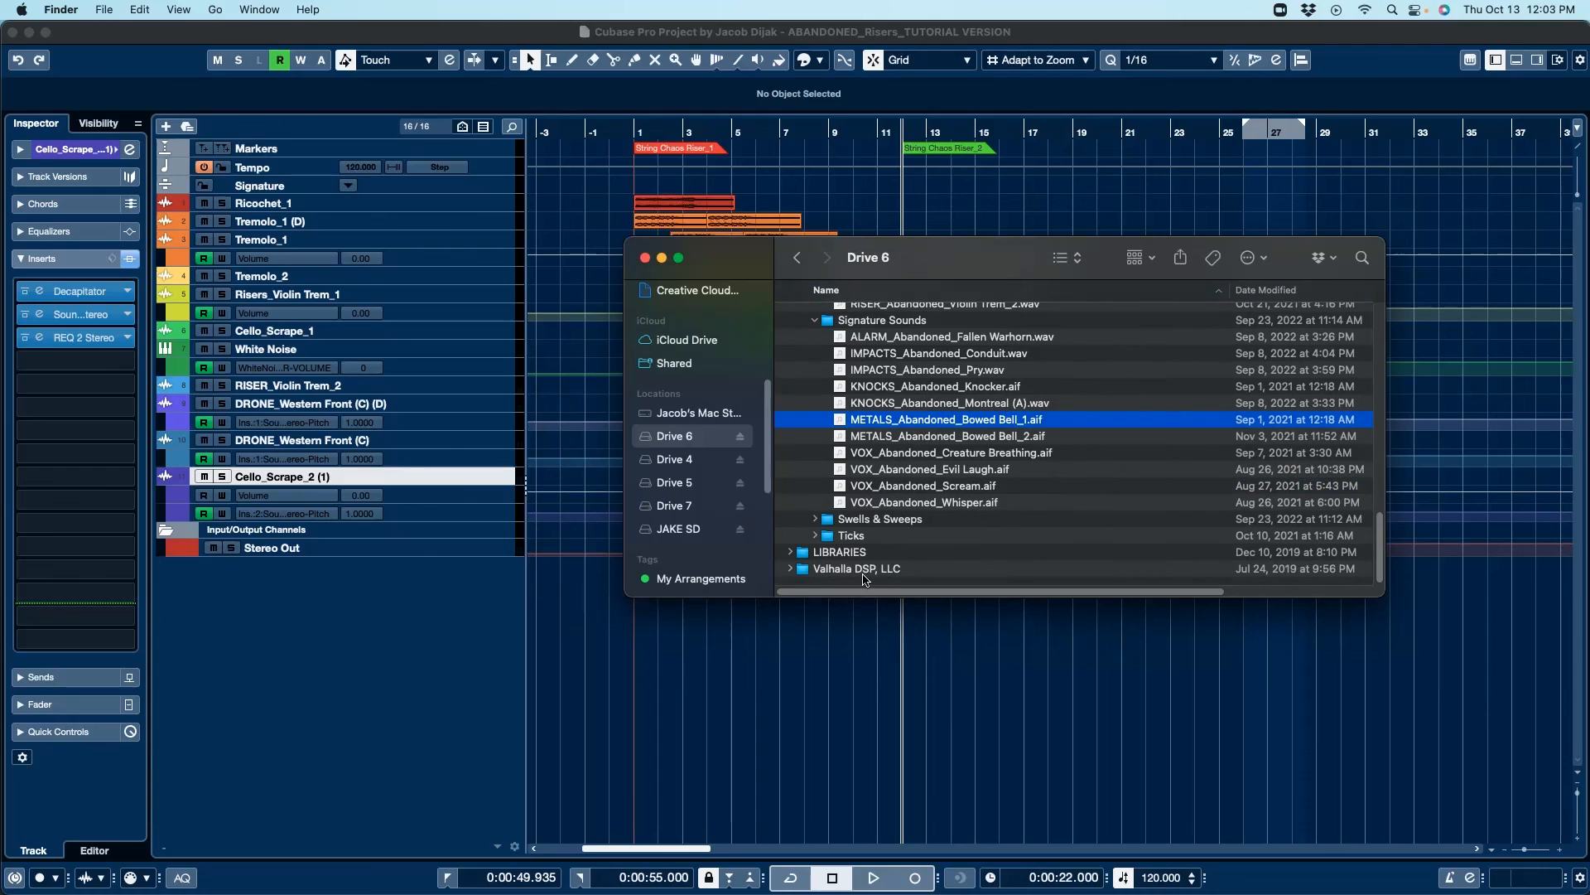
pyautogui.click(816, 536)
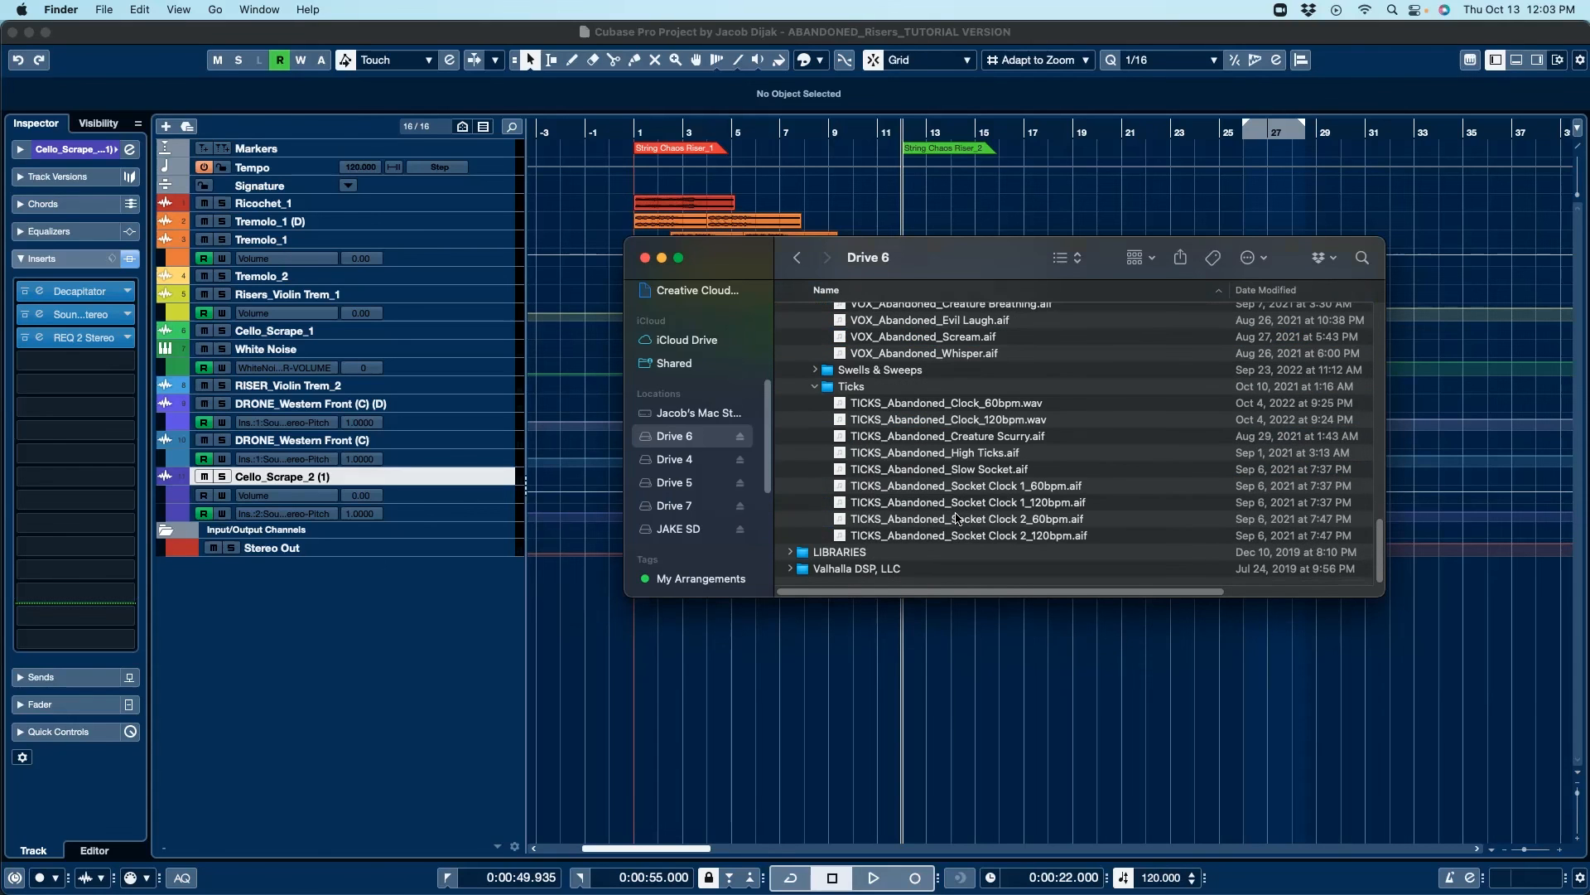
pyautogui.click(1007, 475)
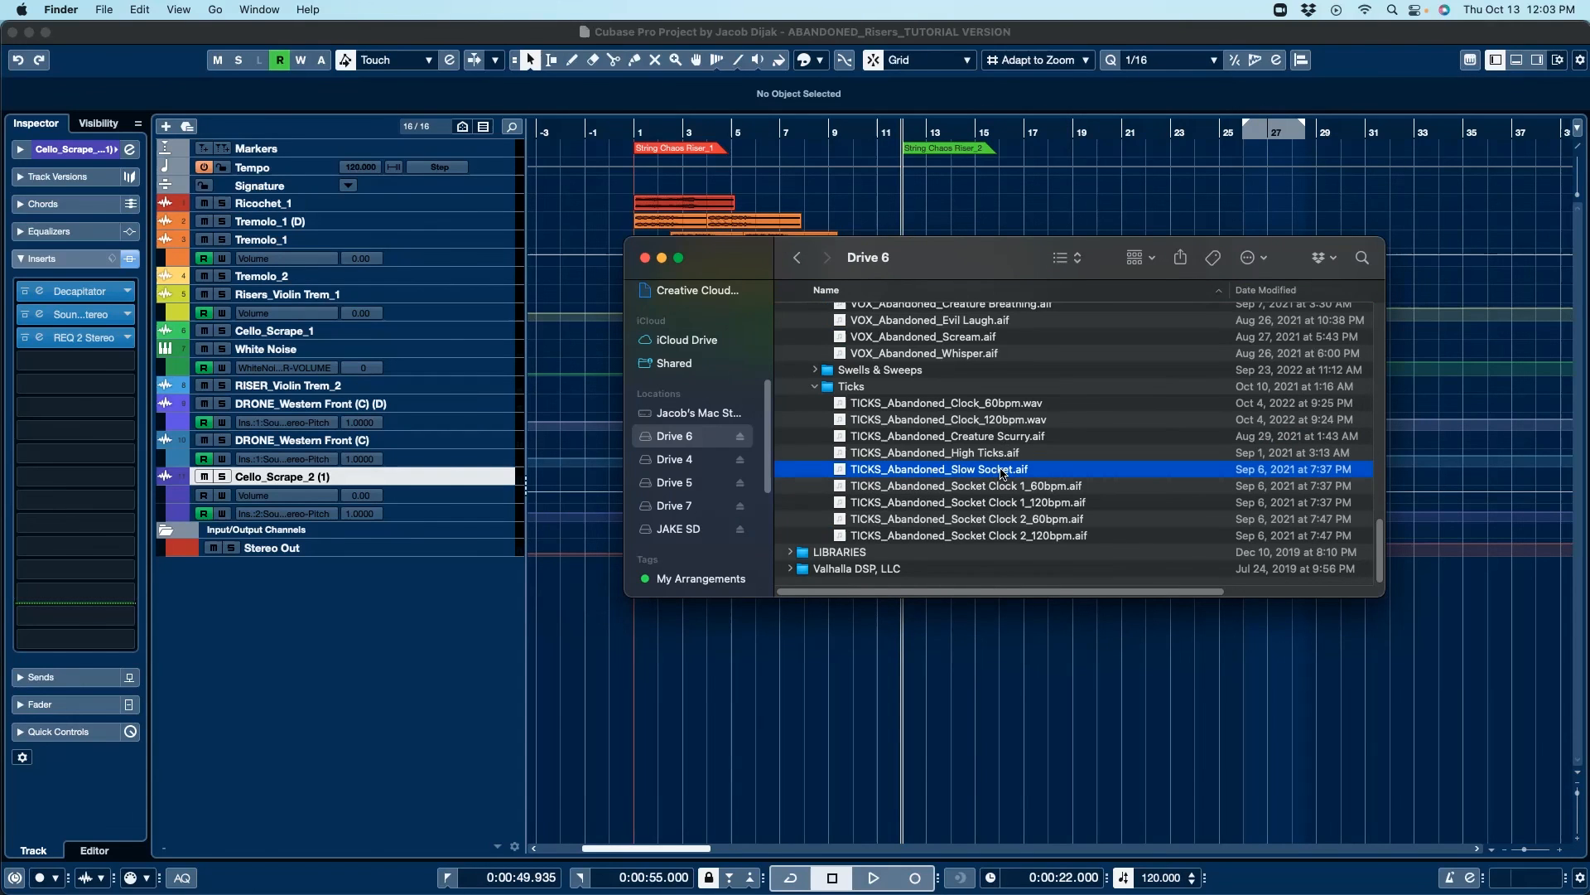
pyautogui.press('space')
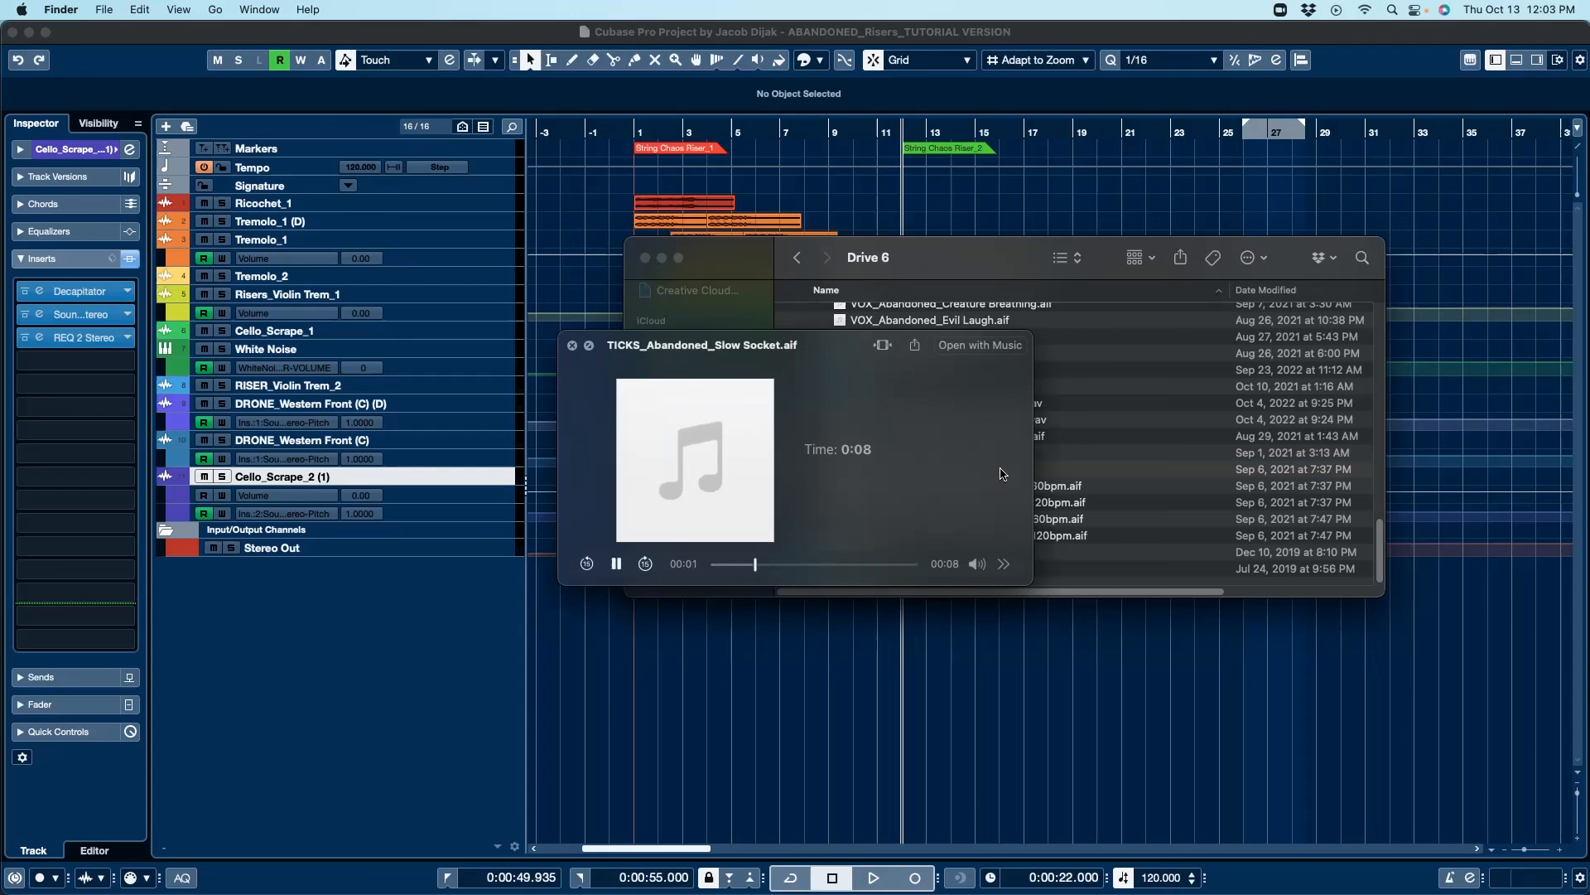
pyautogui.click(572, 345)
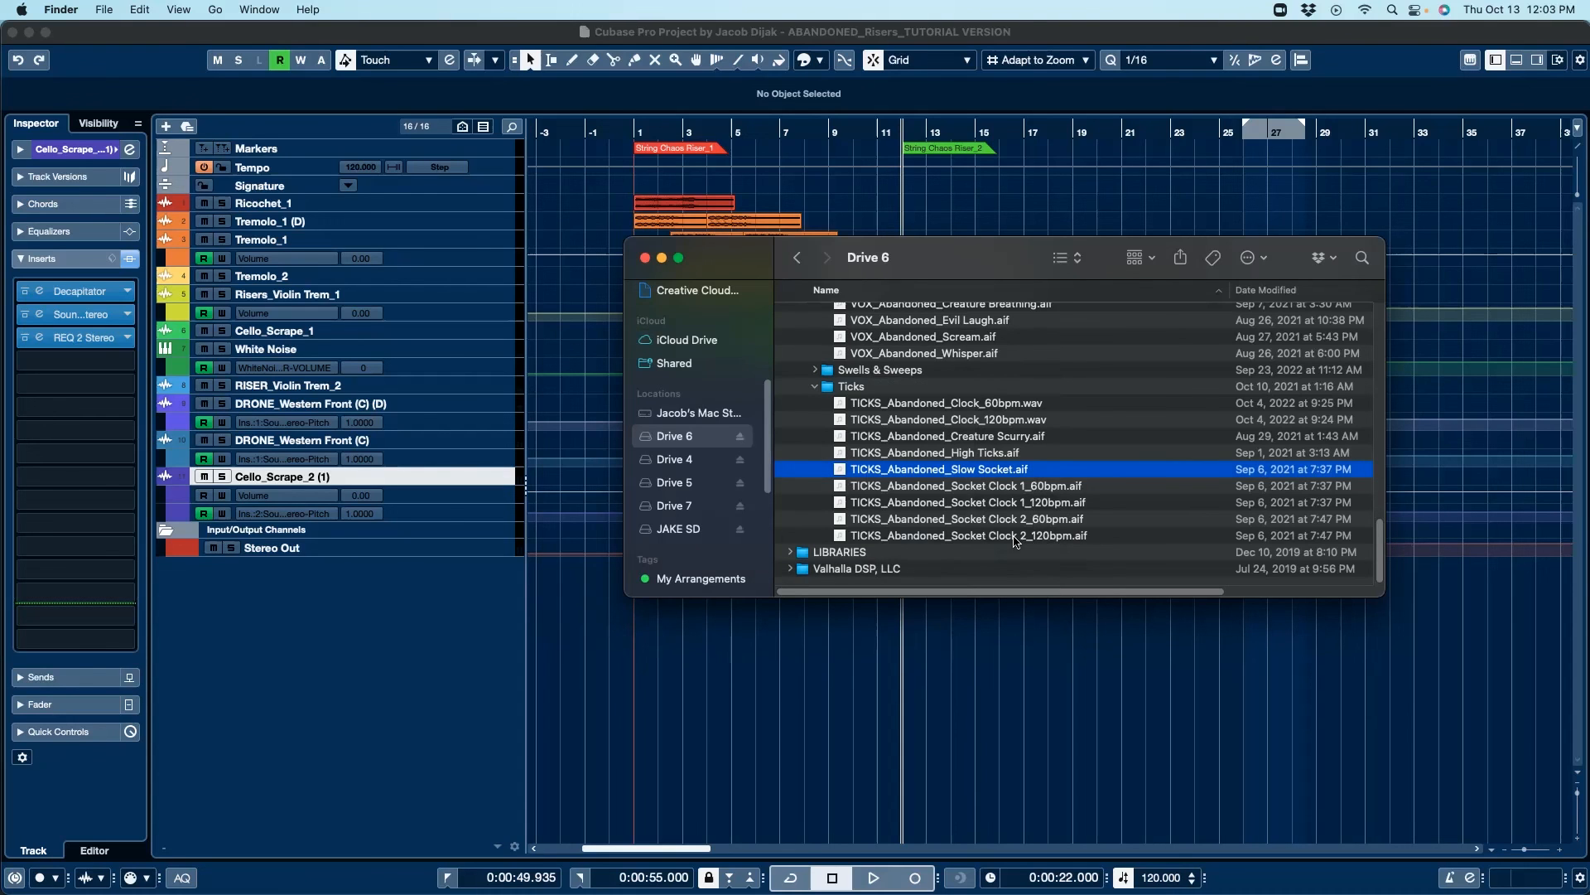
# Step: Preview TICKS_Abandoned_Socket Clock 2_60bpm.aif with Quick Look
pyautogui.click(1053, 520)
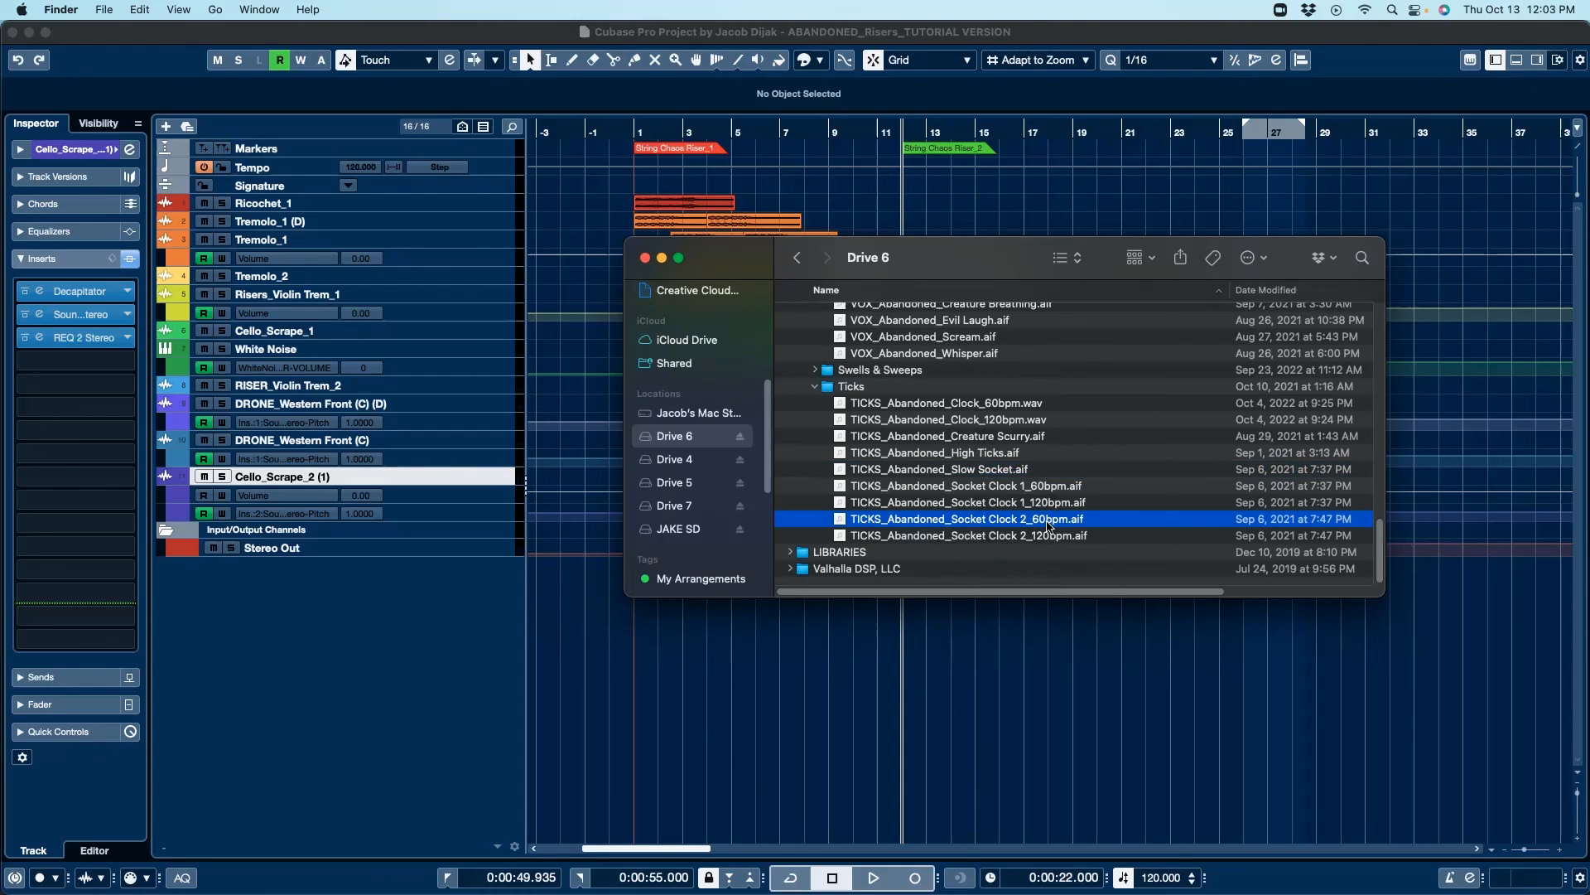
pyautogui.press('space')
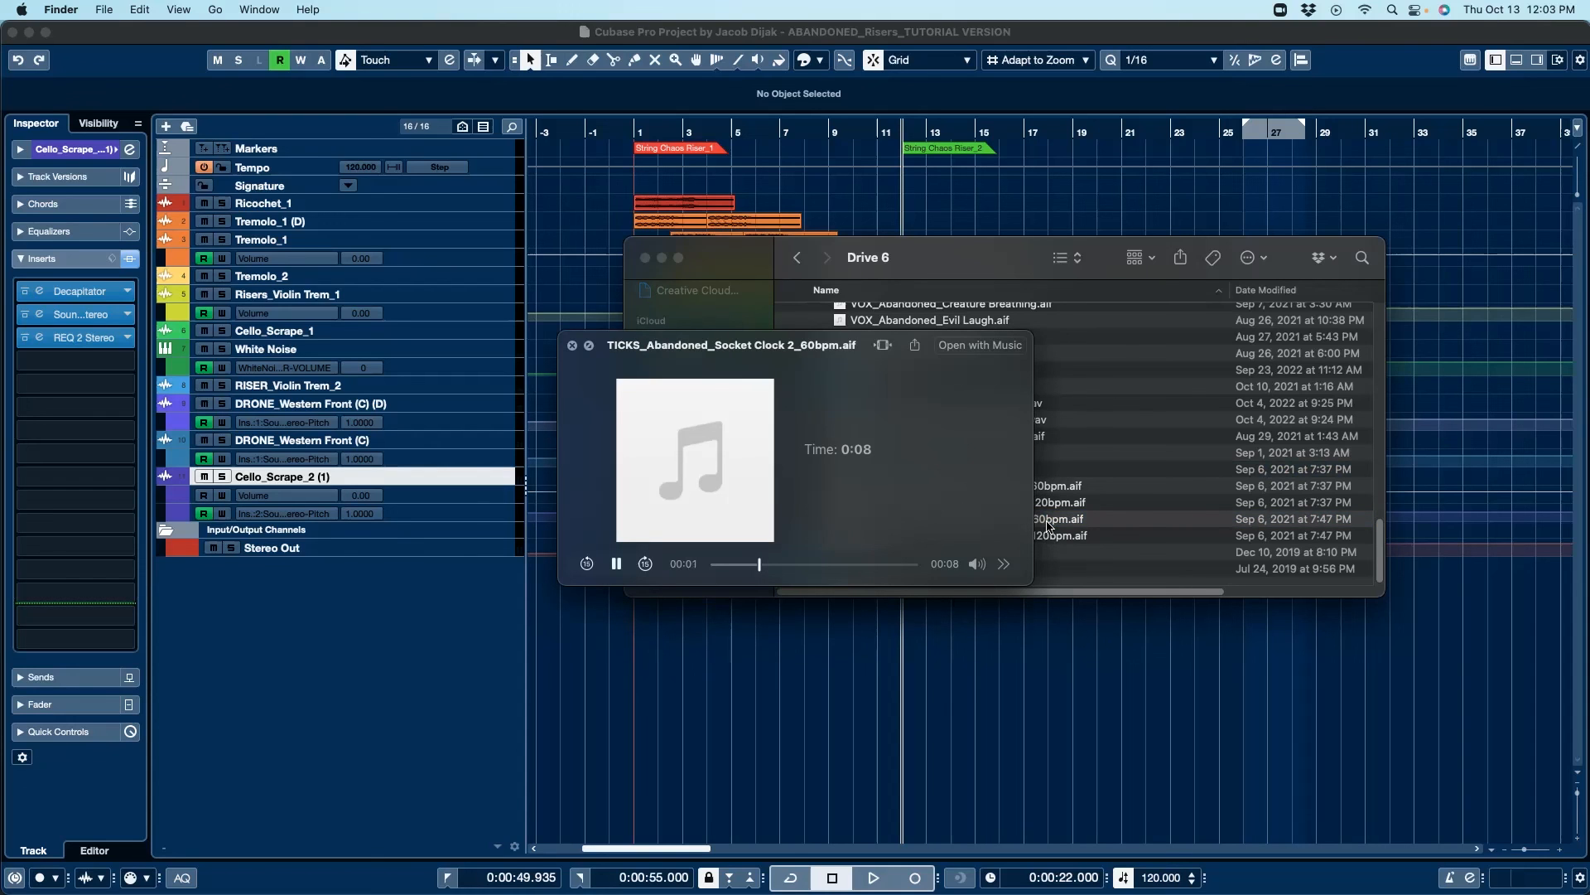
pyautogui.click(571, 344)
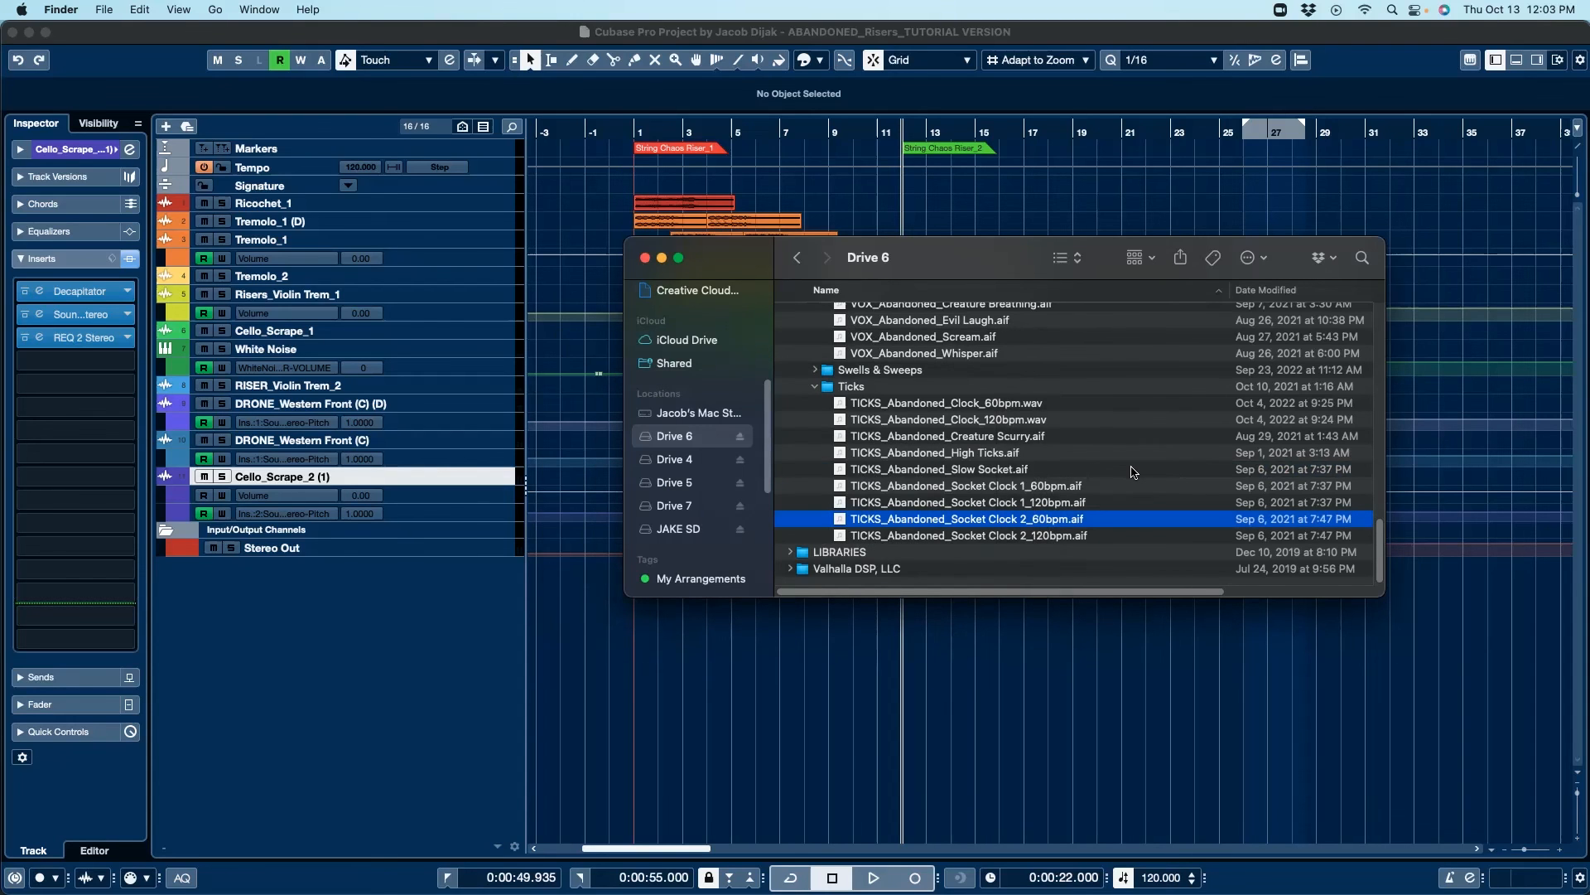
# Step: Collapse the expanded Samples subfolders in the Abandoned Horror library, then close the Finder window and return to the Cubase project
pyautogui.scroll(10, 1132, 473)
pyautogui.scroll(10, 1103, 481)
pyautogui.scroll(15, 1103, 480)
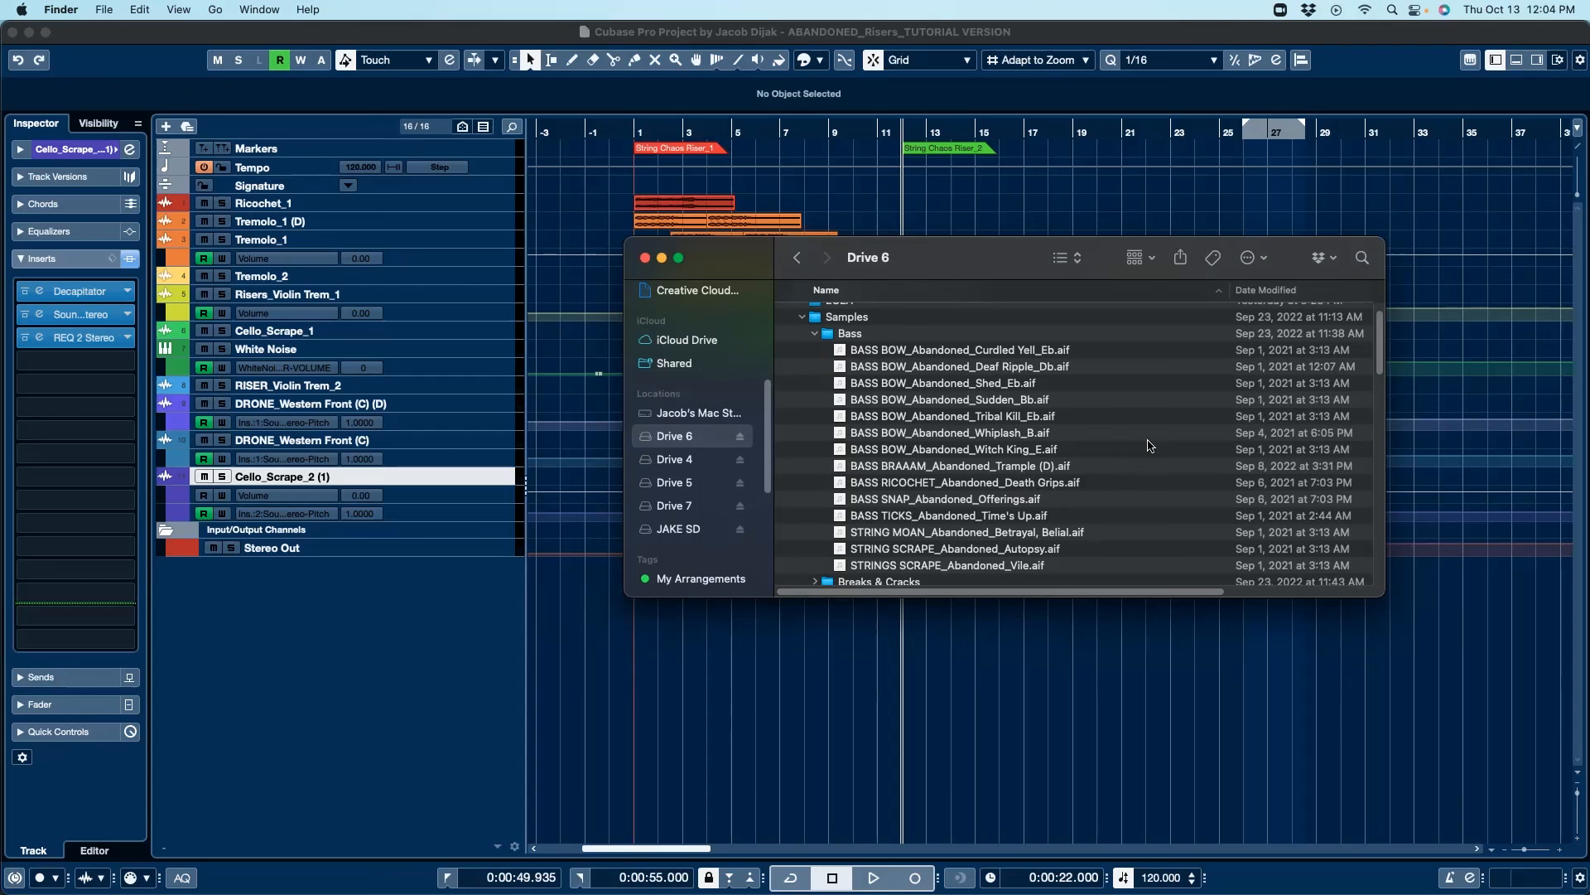
pyautogui.click(816, 334)
pyautogui.click(815, 366)
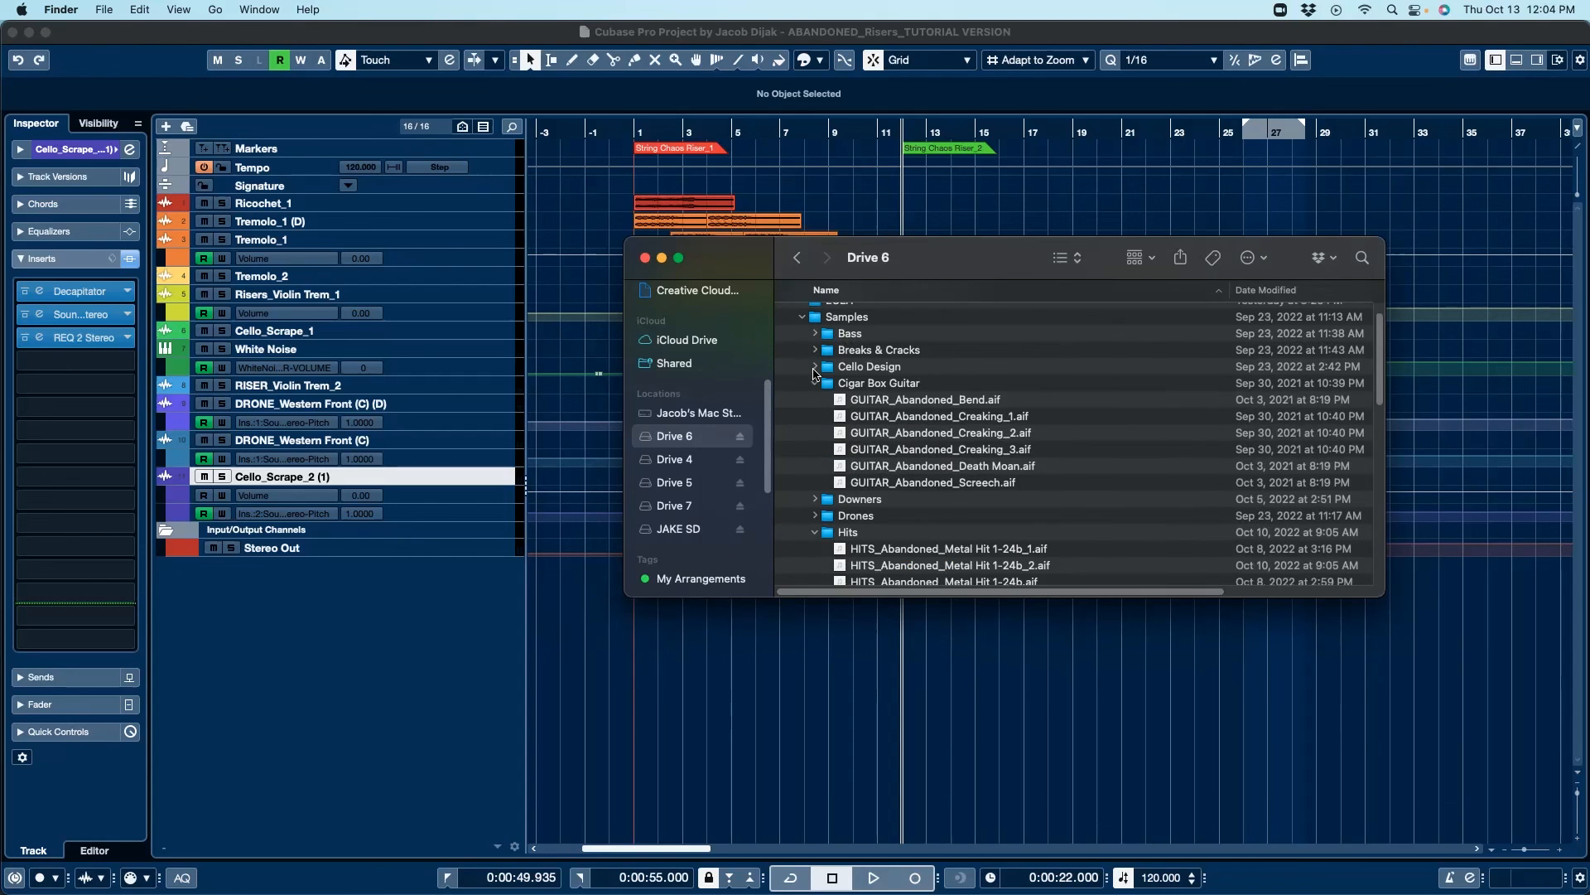
pyautogui.click(816, 384)
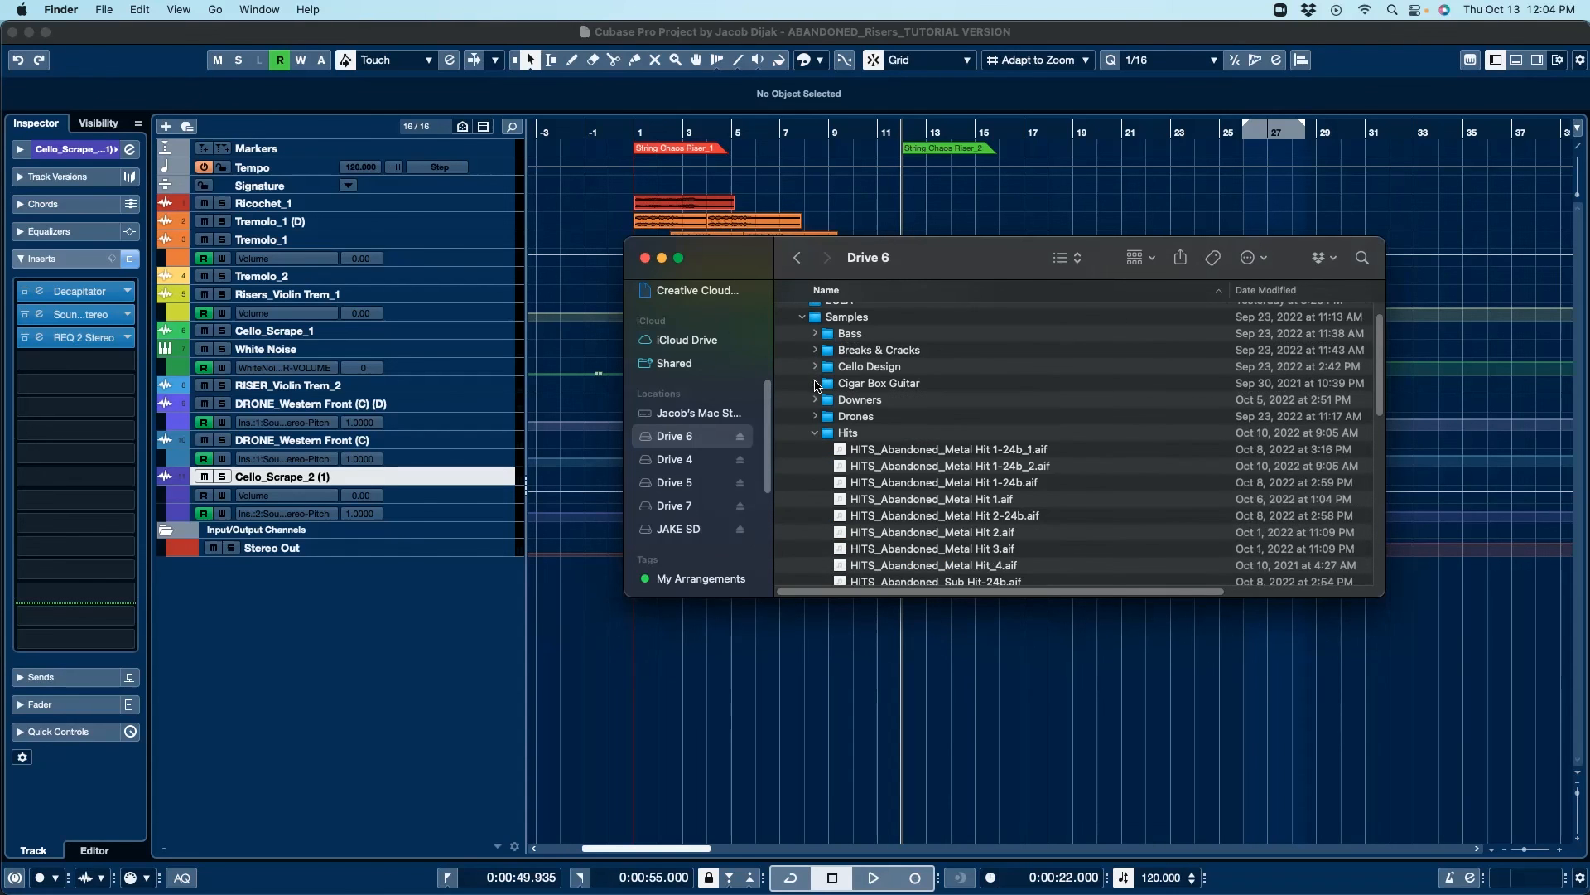
pyautogui.click(815, 434)
pyautogui.click(816, 467)
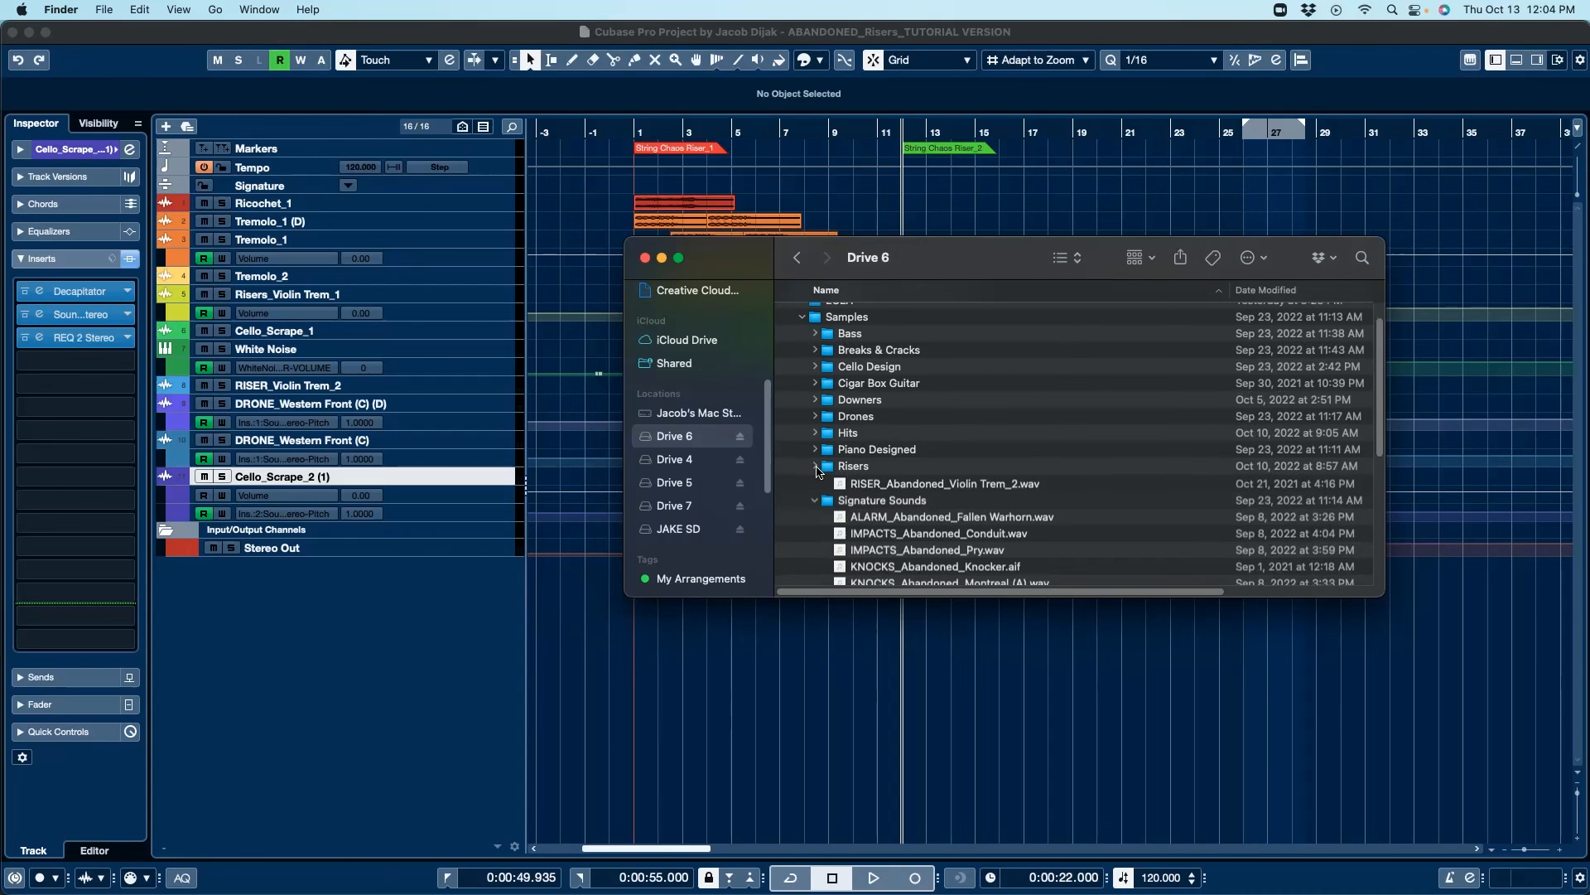
pyautogui.click(816, 483)
pyautogui.click(815, 516)
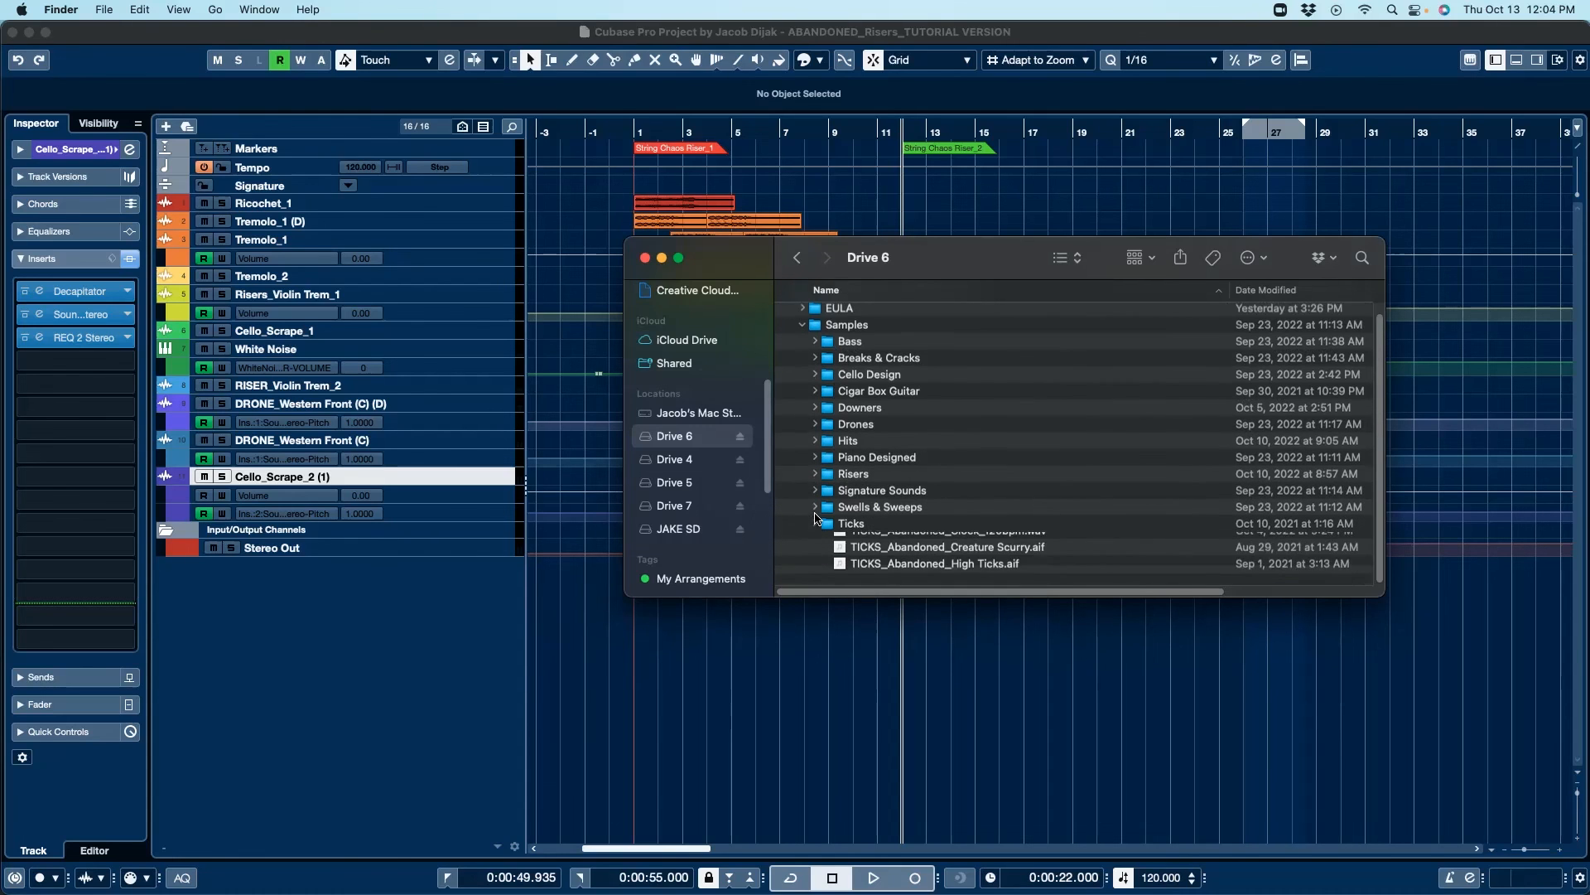
pyautogui.click(645, 258)
pyautogui.click(1072, 203)
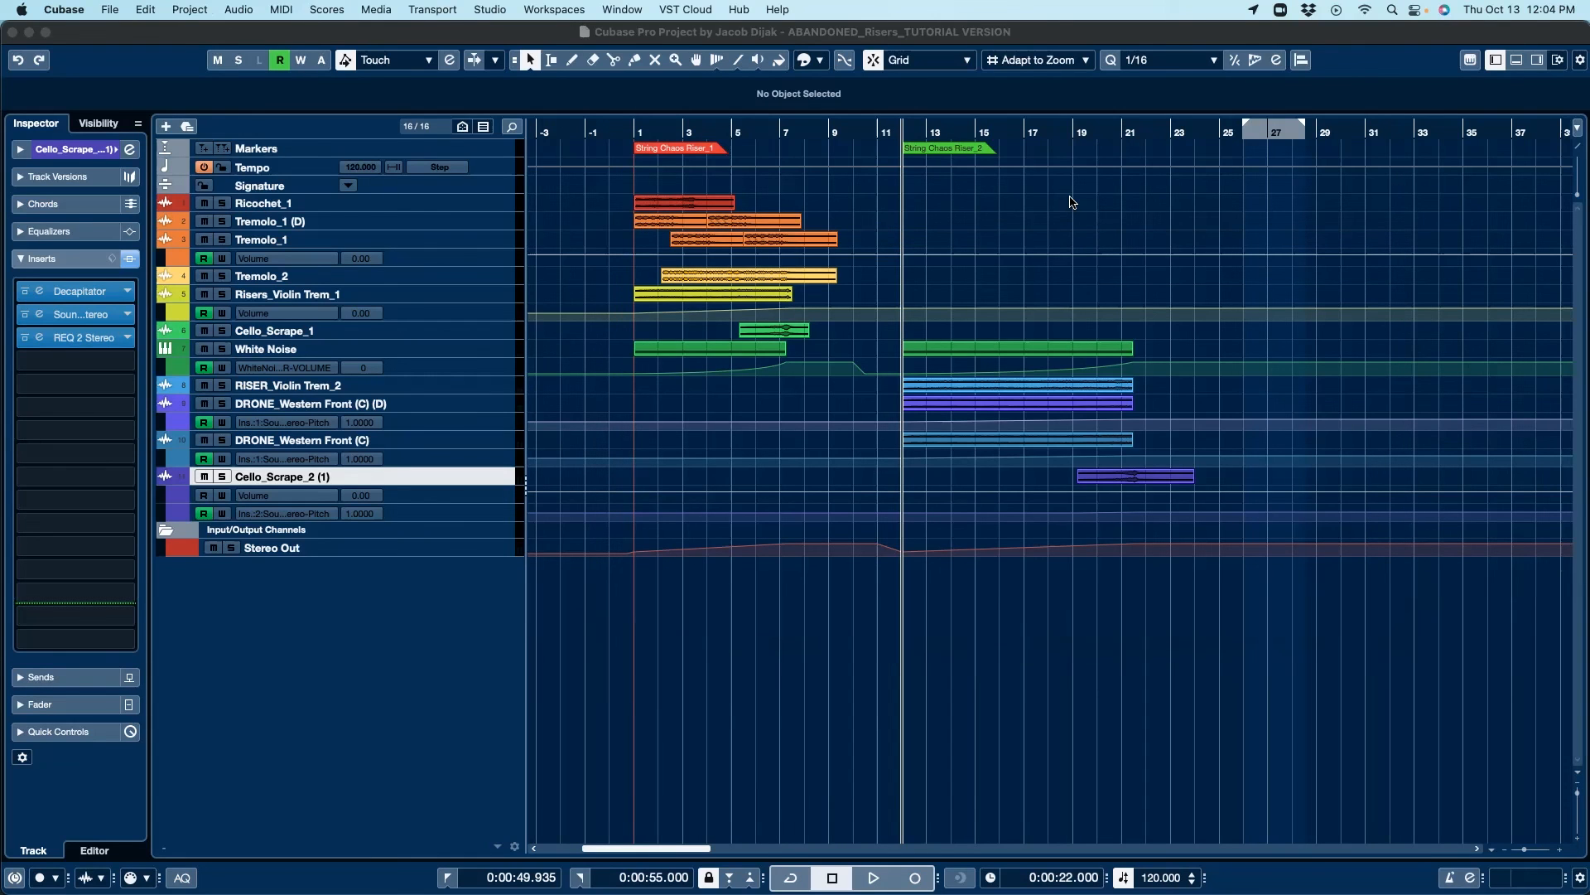